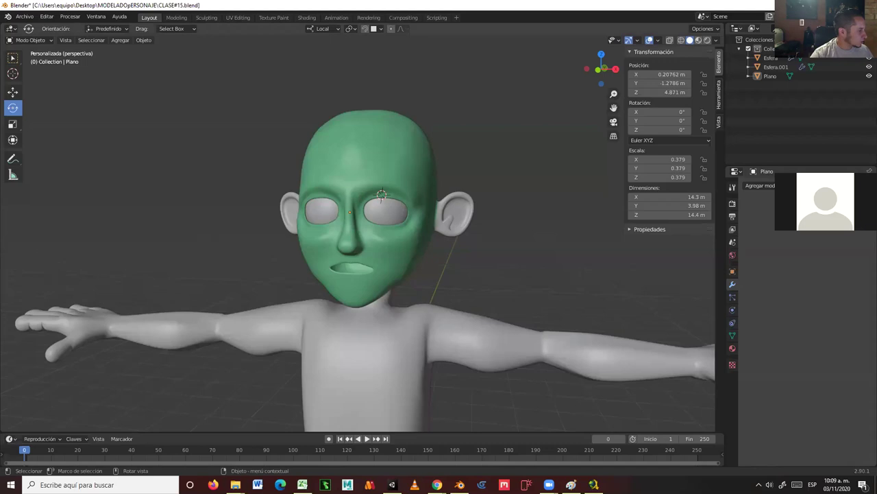
Switch to WhatsApp Web in Chrome and review the sample assignment video in the Modelado 3d diurn chat, including around 0:15 and 0:12.
click(437, 484)
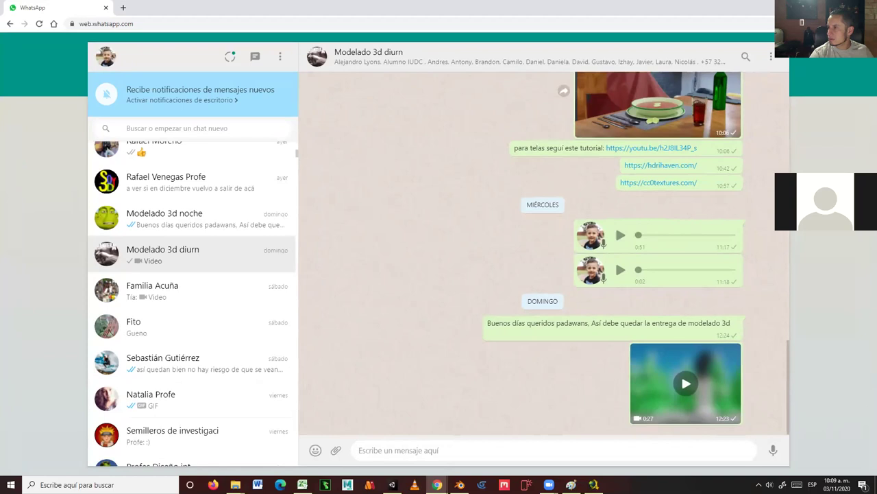
click(685, 384)
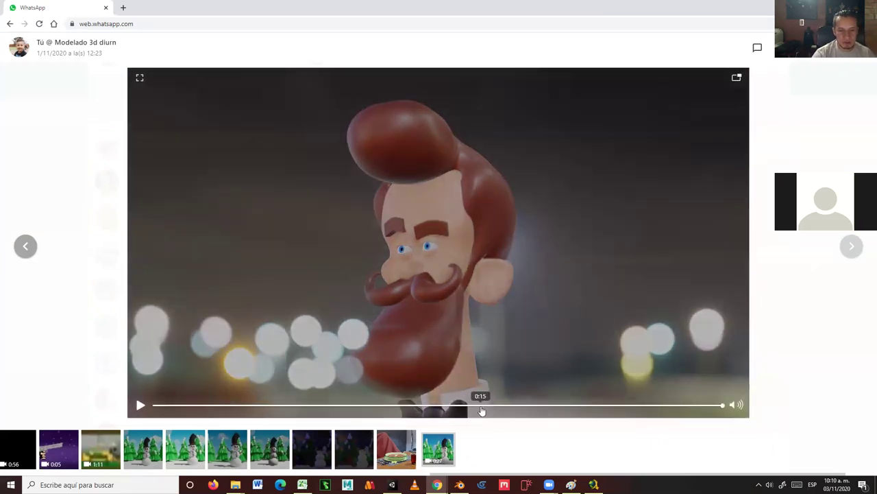
click(482, 406)
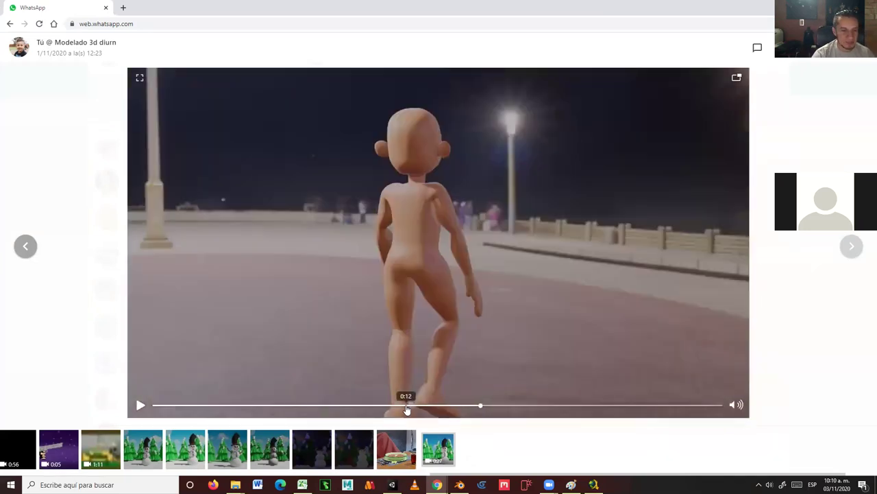
click(407, 407)
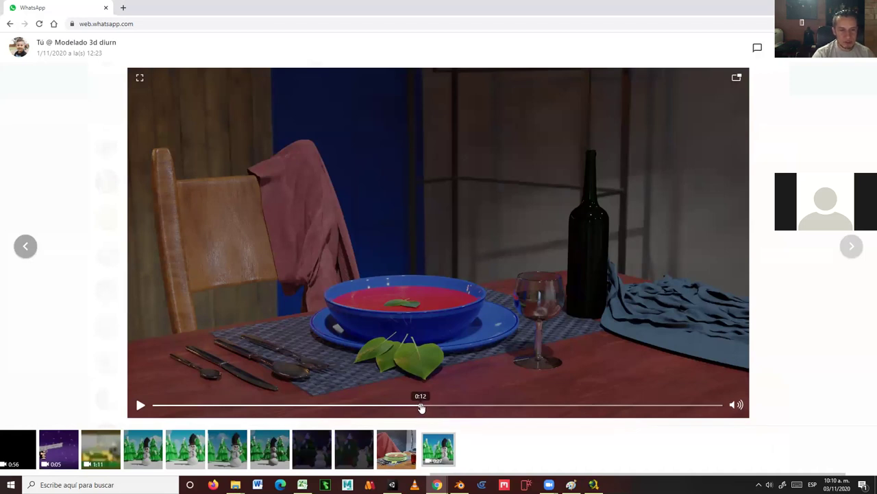
click(139, 405)
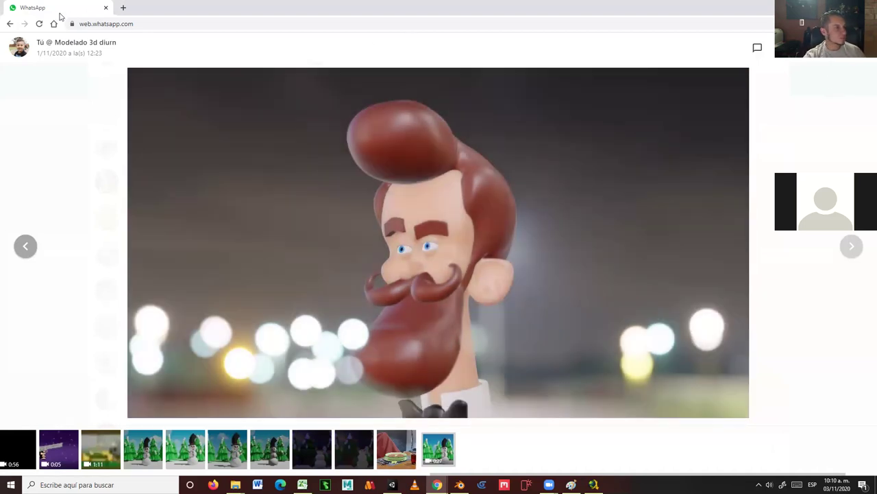
Switch back to Blender and examine the full character model, including its head, hands and feet, from several angles.
key(alt+Tab)
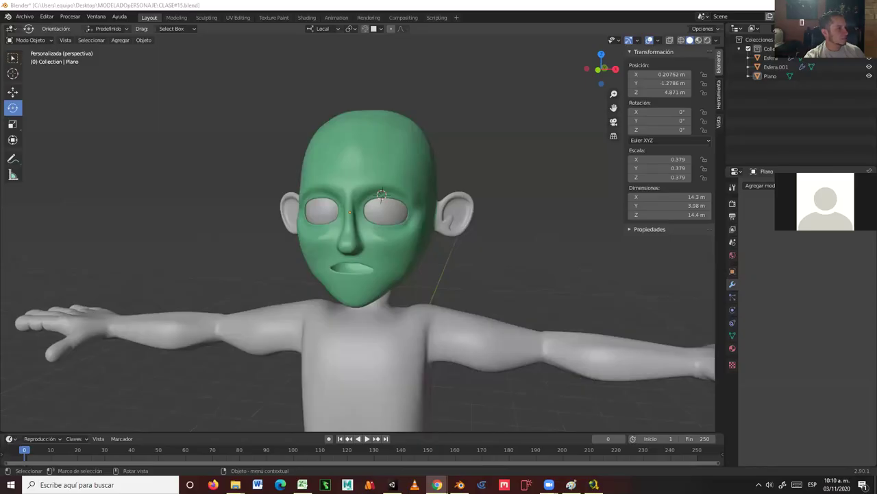
scroll(310, 163, down, 4)
scroll(310, 163, down, 2)
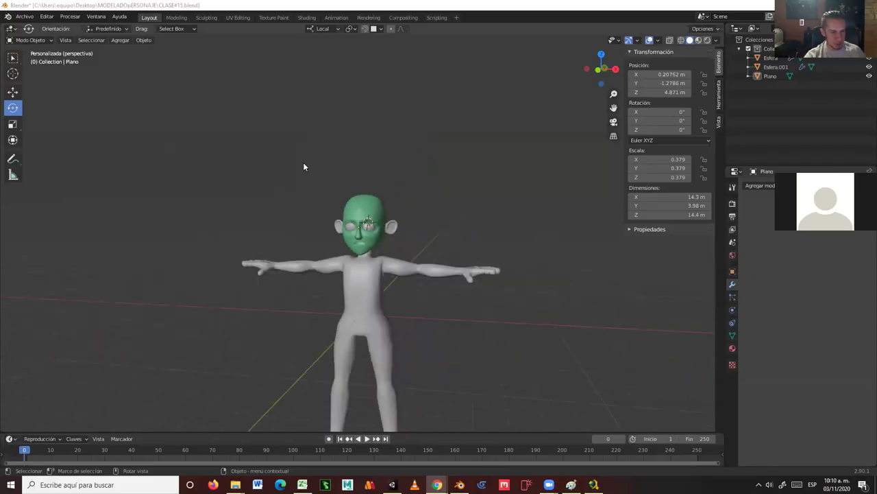
middle_drag(417, 229, 423, 155)
middle_drag(455, 220, 388, 198)
scroll(349, 103, up, 4)
scroll(351, 103, down, 4)
middle_drag(427, 177, 366, 257)
middle_drag(445, 220, 262, 190)
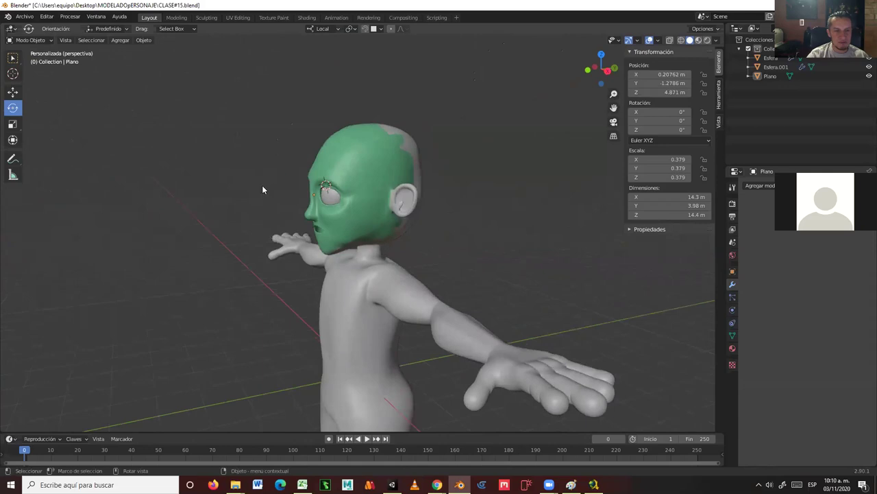
middle_drag(378, 209, 485, 283)
scroll(486, 283, down, 6)
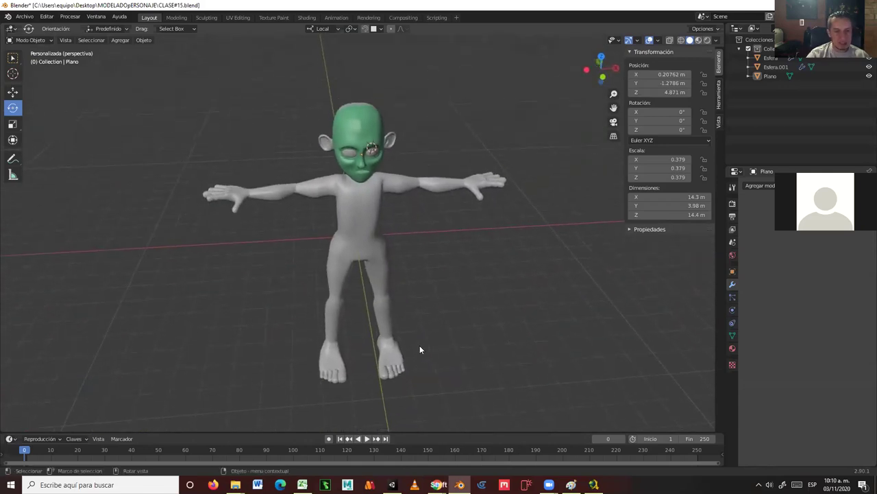
middle_drag(345, 253, 471, 243)
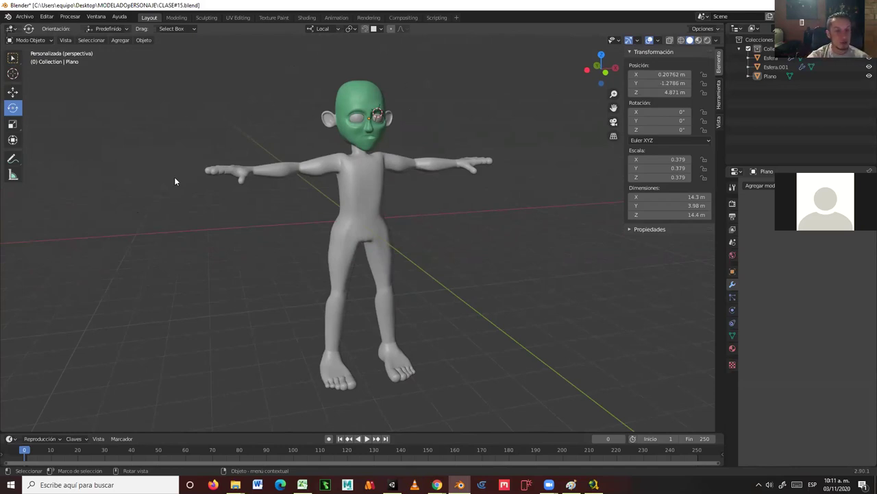
mouse_move(434, 263)
middle_down()
mouse_move(423, 265)
mouse_move(445, 251)
middle_up()
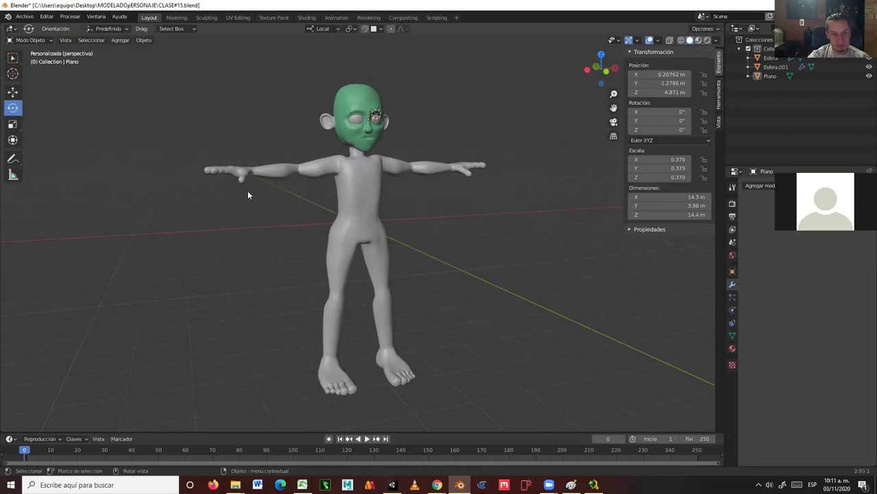
Export the character as a Wavefront OBJ file named personaje.obj in the MODELADOpERSONAJE folder.
click(25, 16)
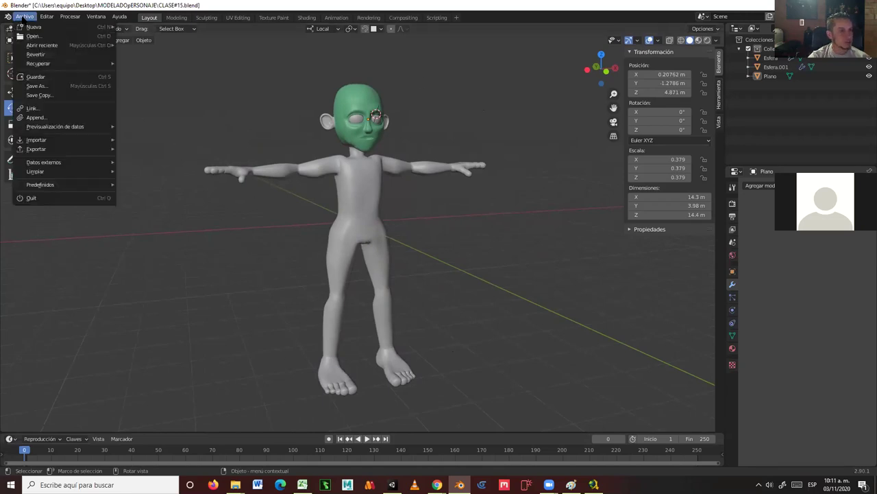
mouse_move(64, 148)
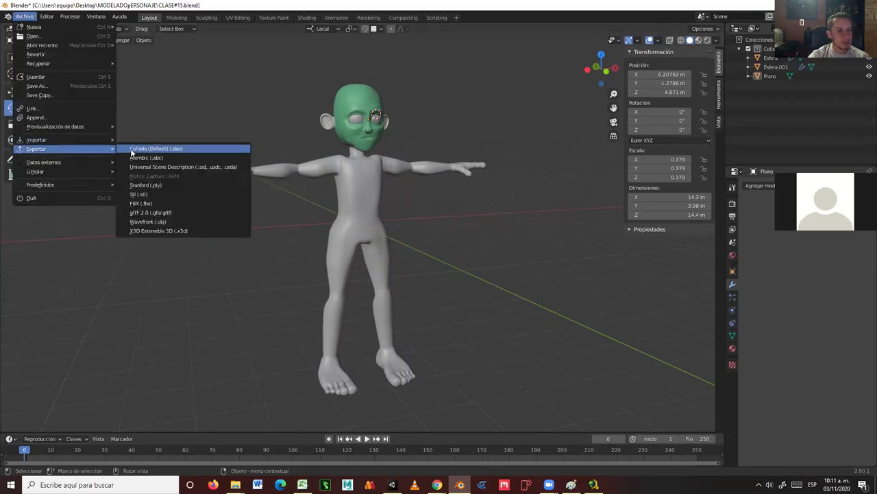
click(167, 224)
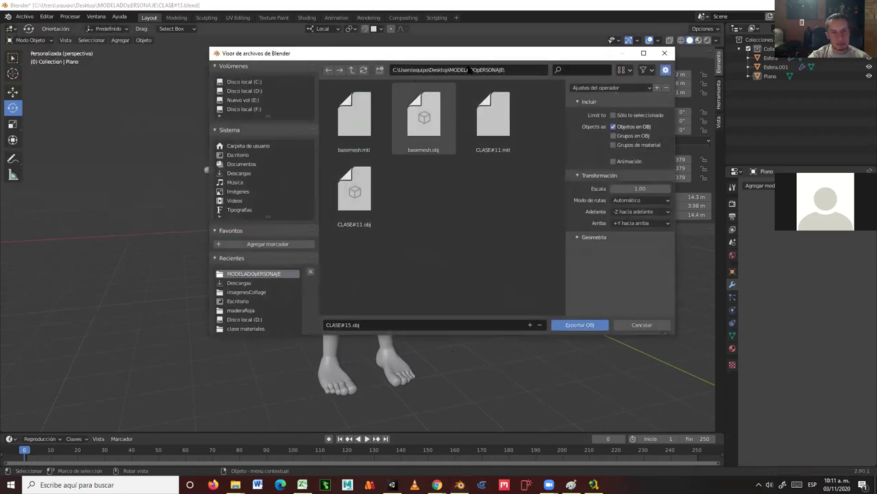
click(364, 324)
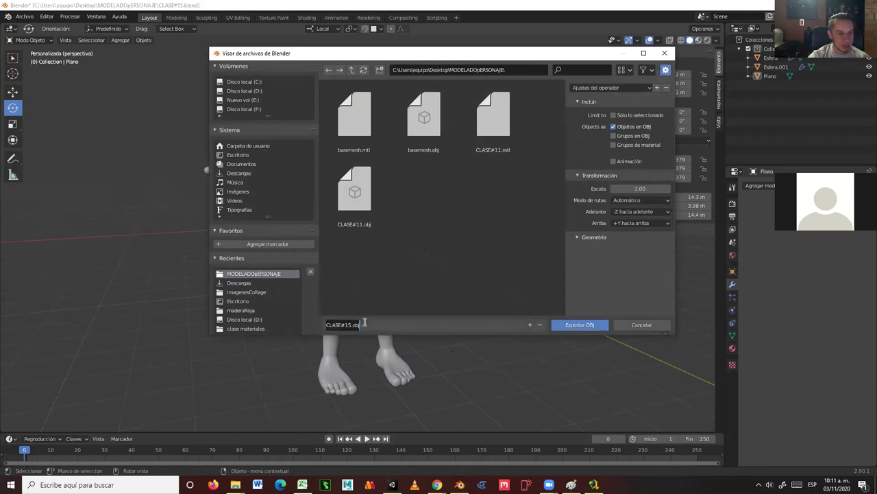
text(personaje)
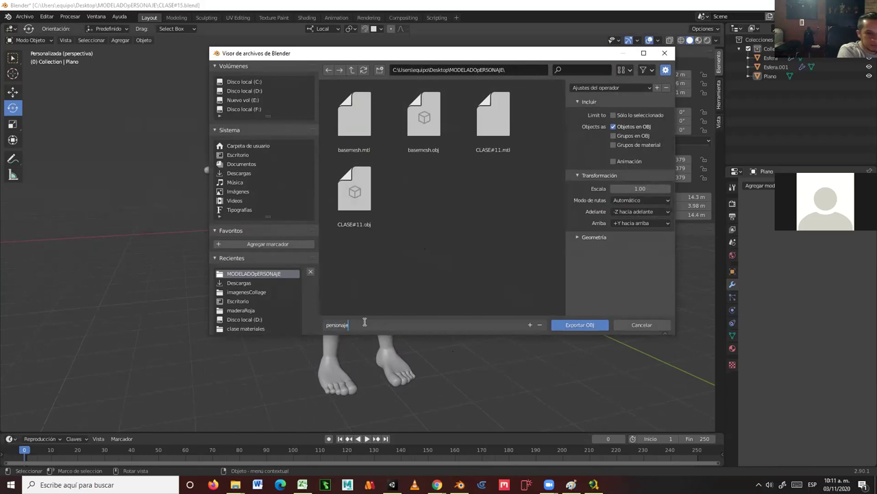
key(Return)
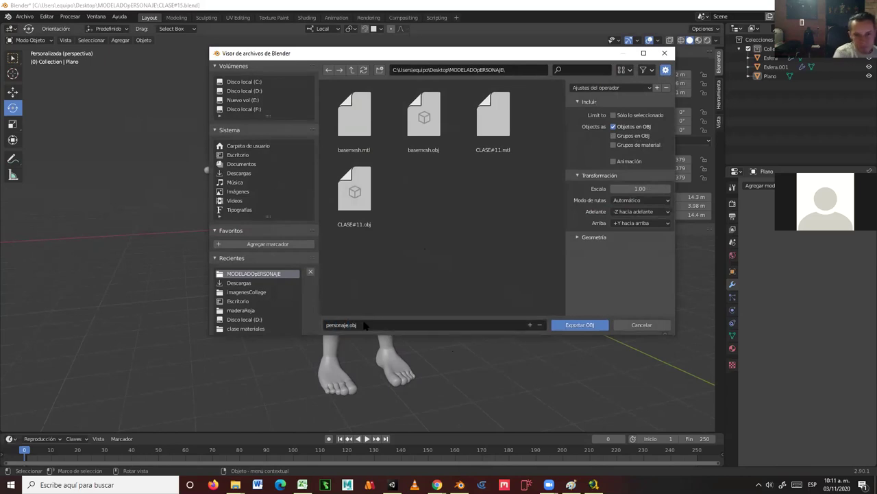
click(579, 326)
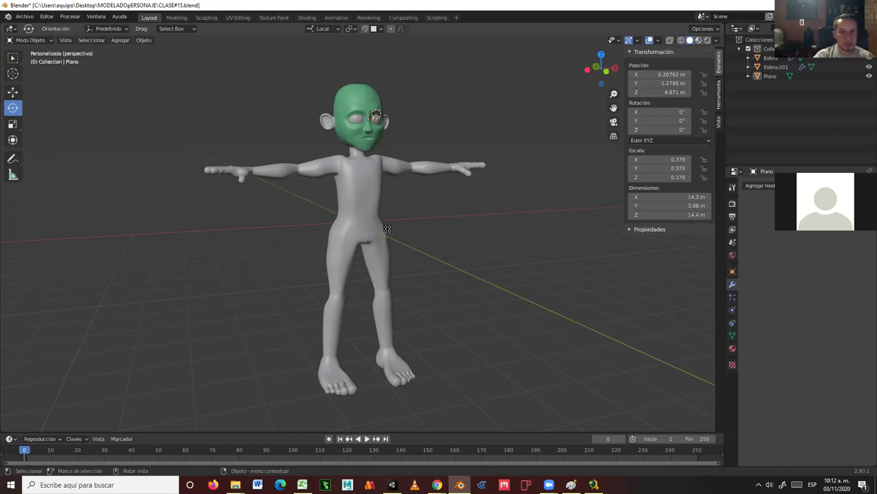
Switch to File Explorer and locate the exported personaje OBJ file in the desktop's MODELADOpERSONAJE folder.
alt+middle_drag(528, 247, 348, 209)
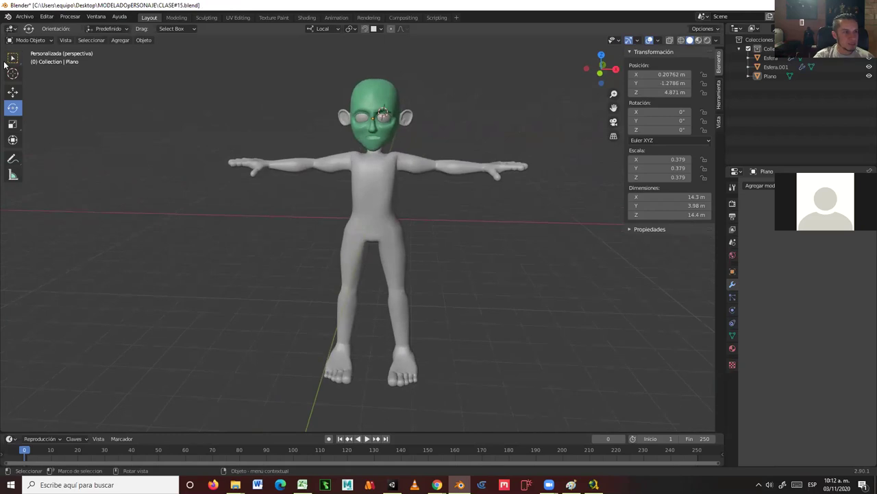
middle_drag(194, 240, 371, 131)
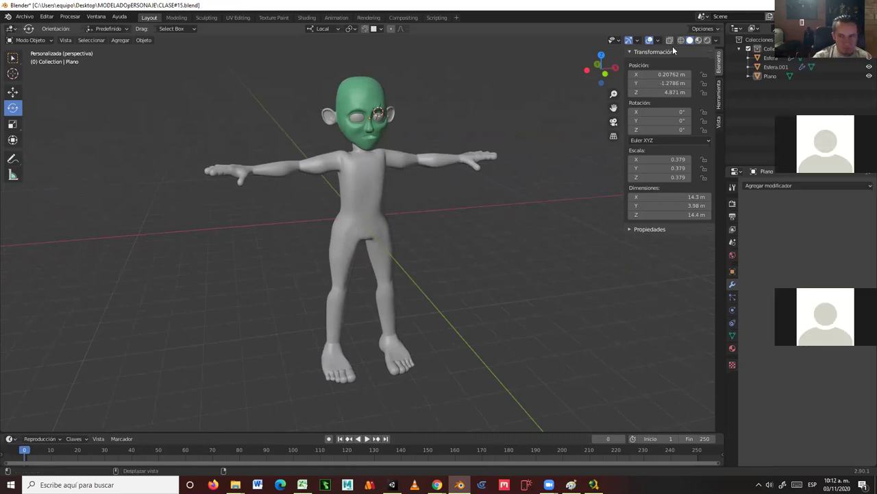
mouse_move(235, 484)
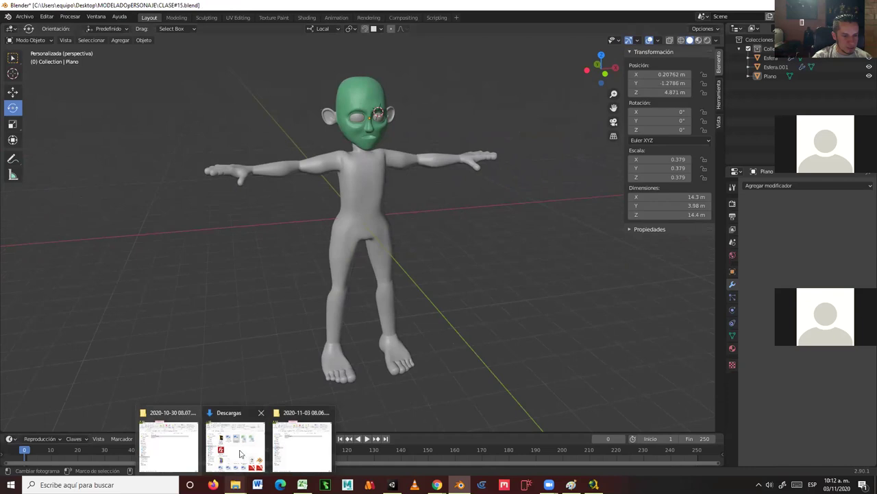
click(288, 449)
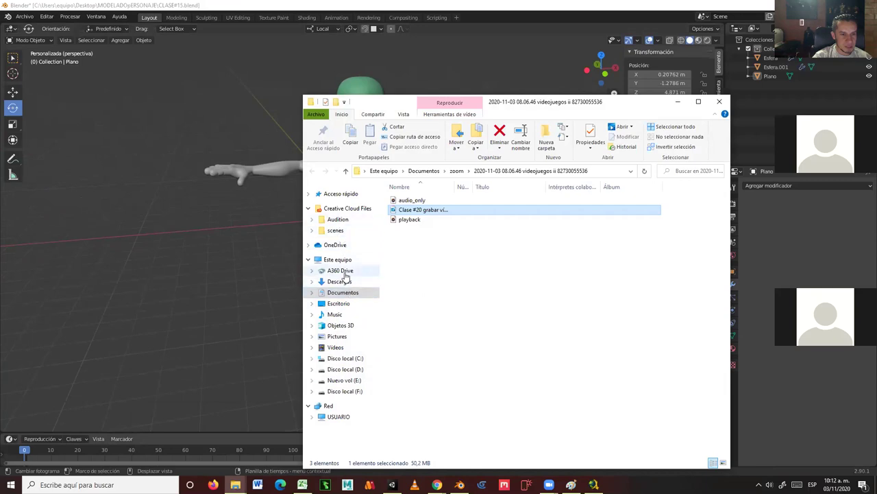
right_click(343, 304)
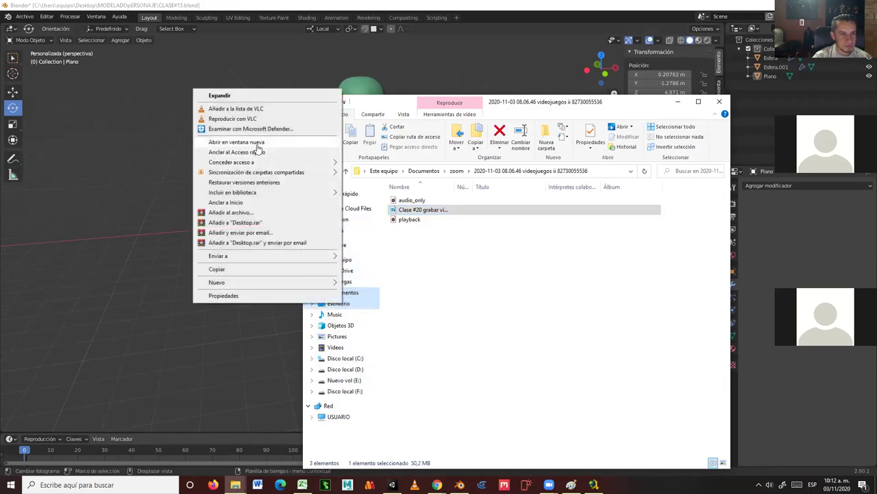
click(236, 142)
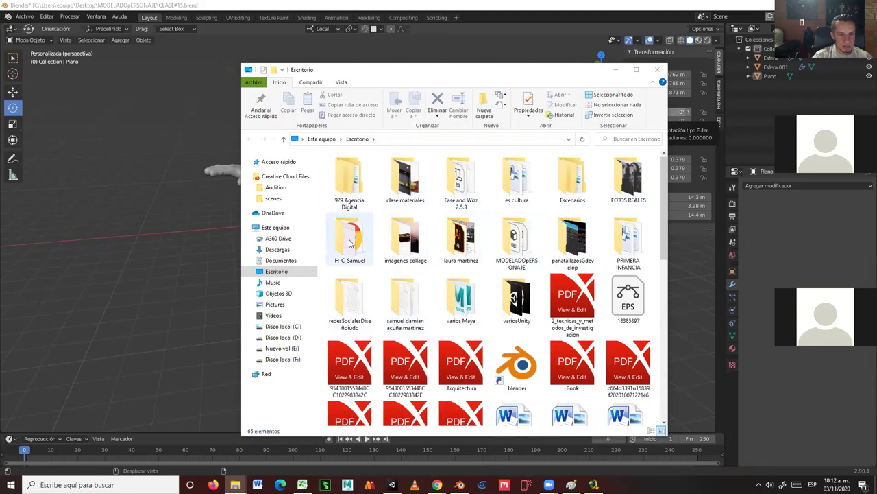
double_click(517, 240)
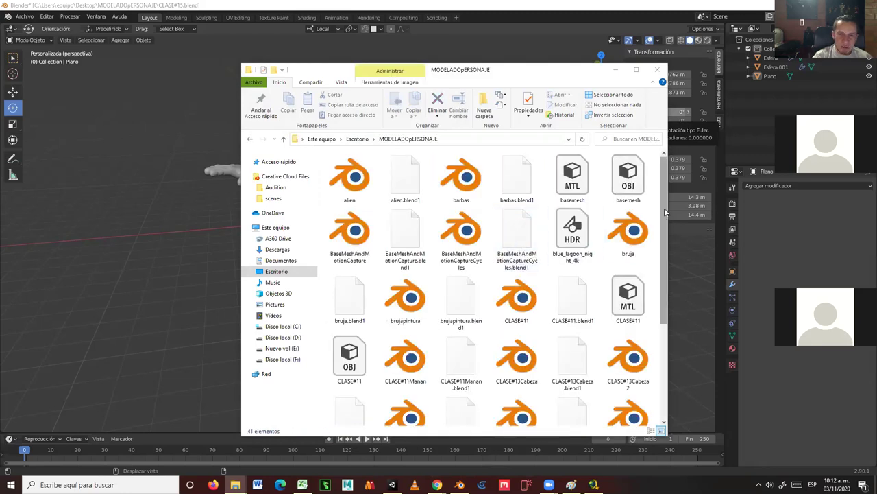
scroll(664, 218, down, 5)
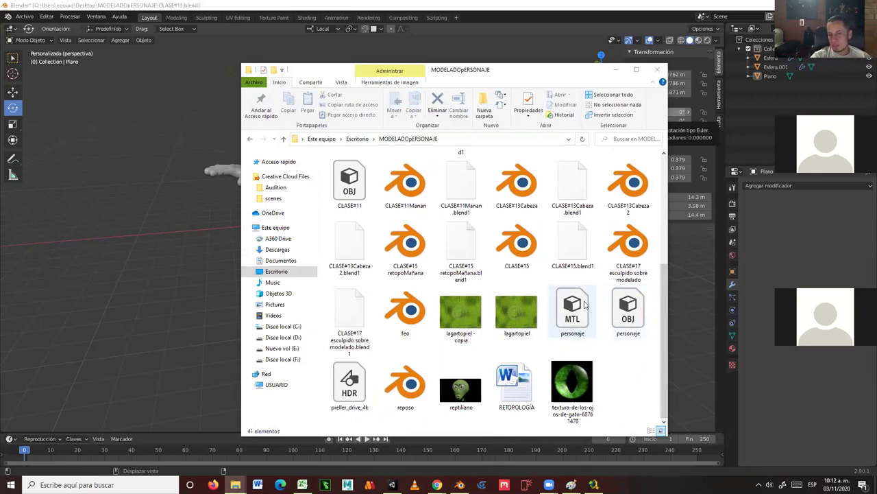
click(625, 310)
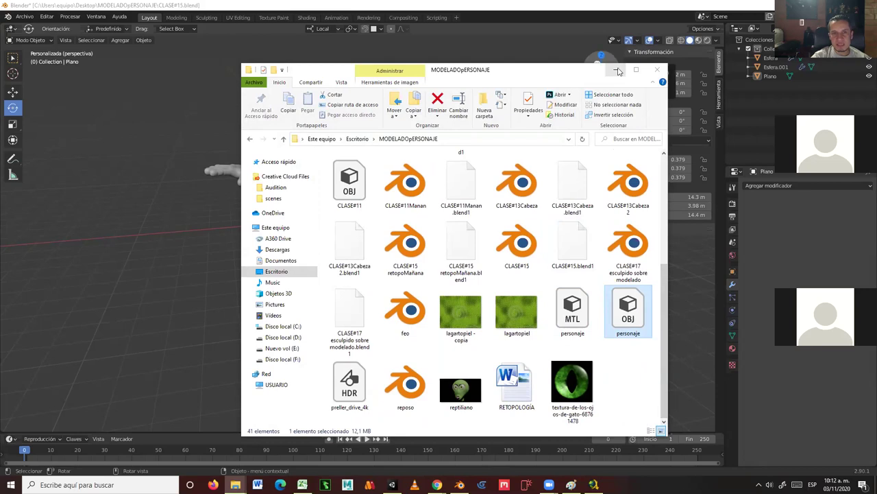
click(618, 69)
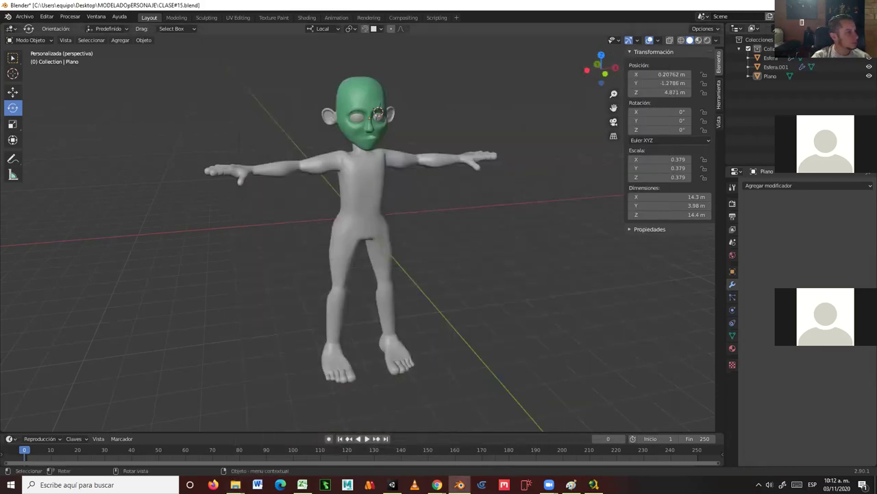
Switch to Chrome and open the mixamo.com website.
key(alt+Tab)
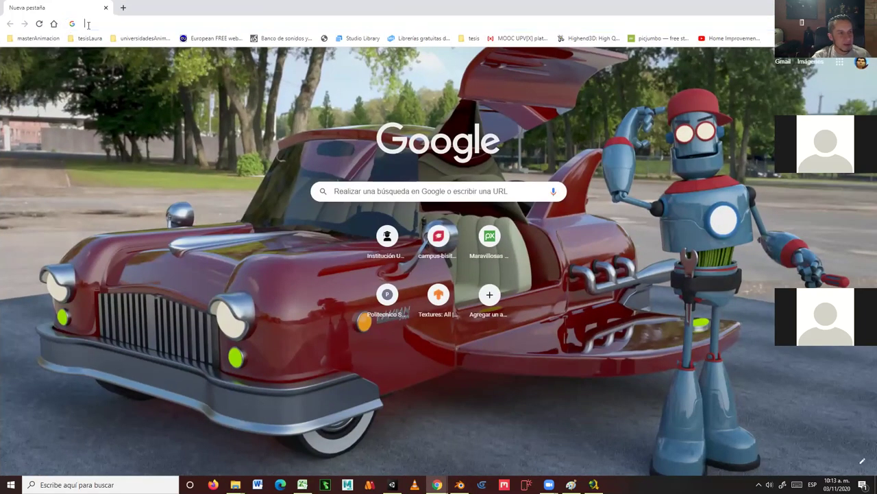
click(88, 24)
text(mixam)
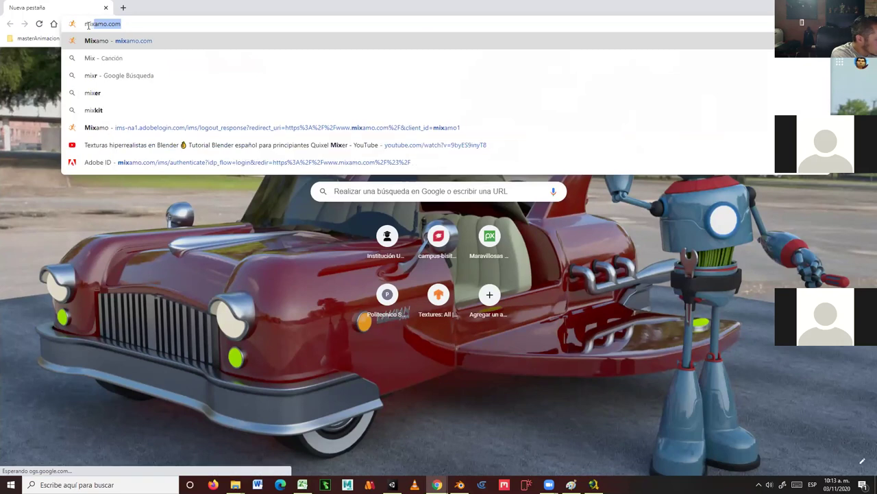
text(o.)
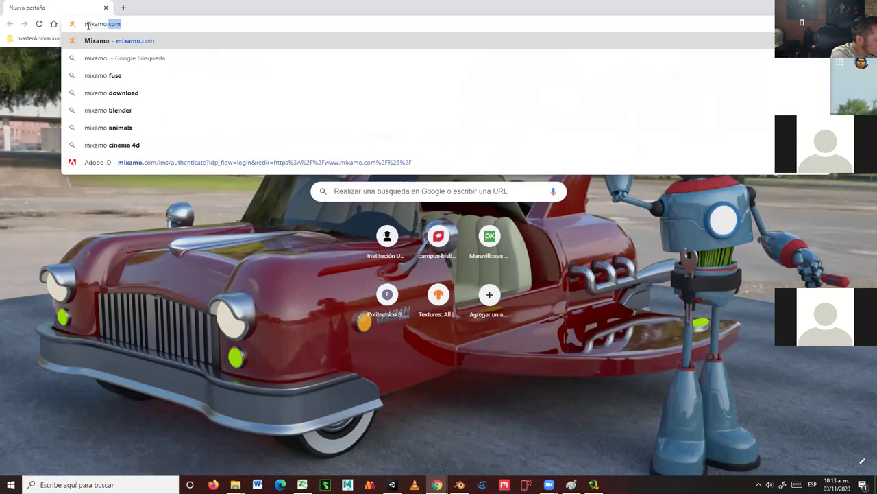
text(com)
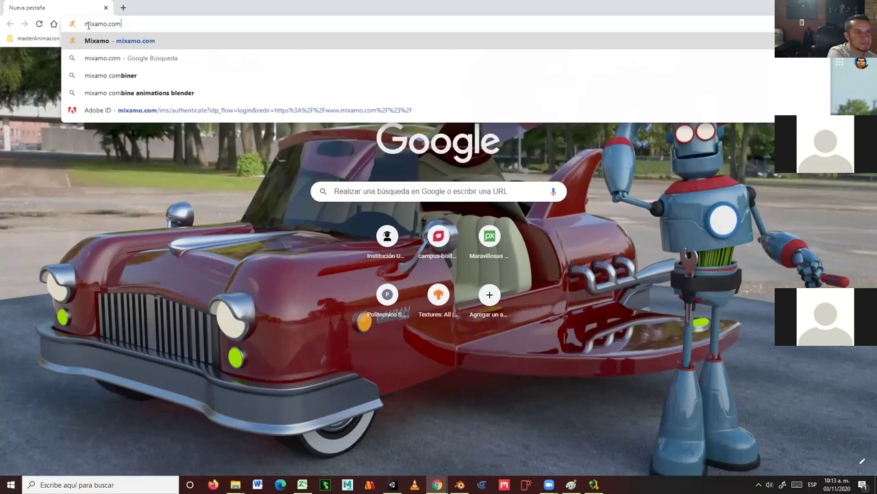
key(Return)
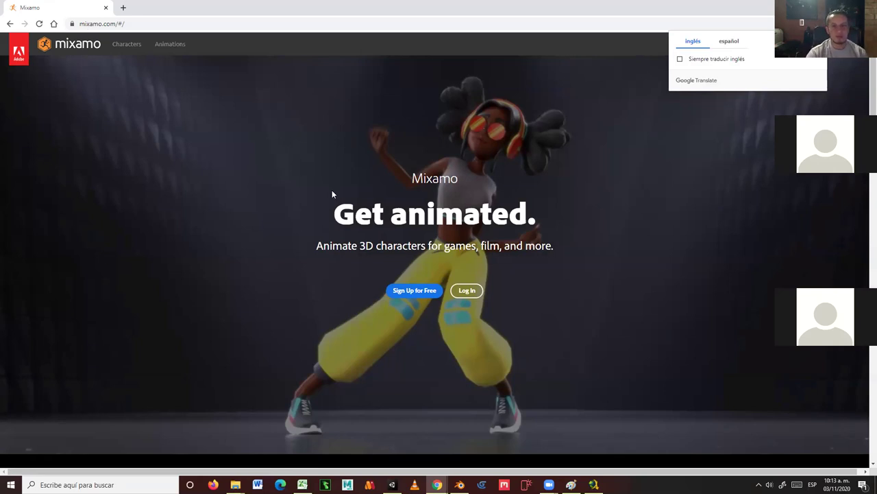
Dismiss the page translation offer and open Mixamo's free account sign-up form.
click(772, 108)
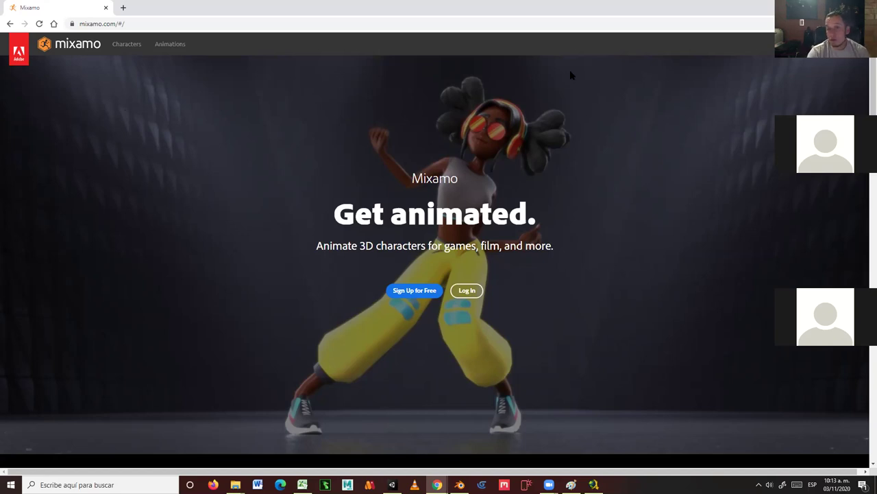
key(F5)
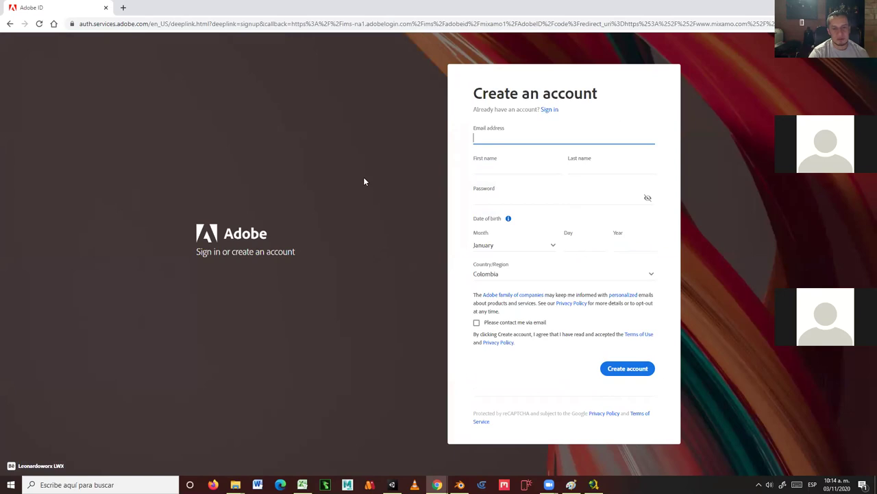
Leave the sign-up form, return to the Adobe sign-in page and sign in to Mixamo with the existing account.
click(349, 164)
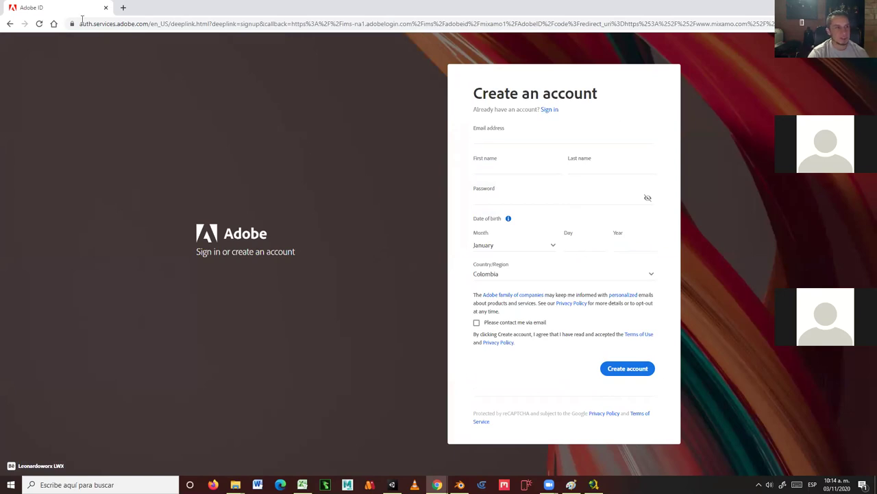
click(11, 24)
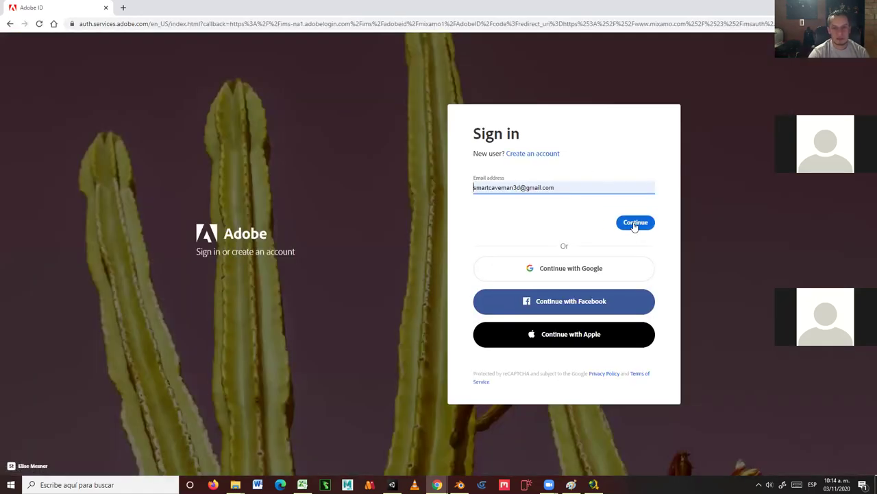
click(634, 227)
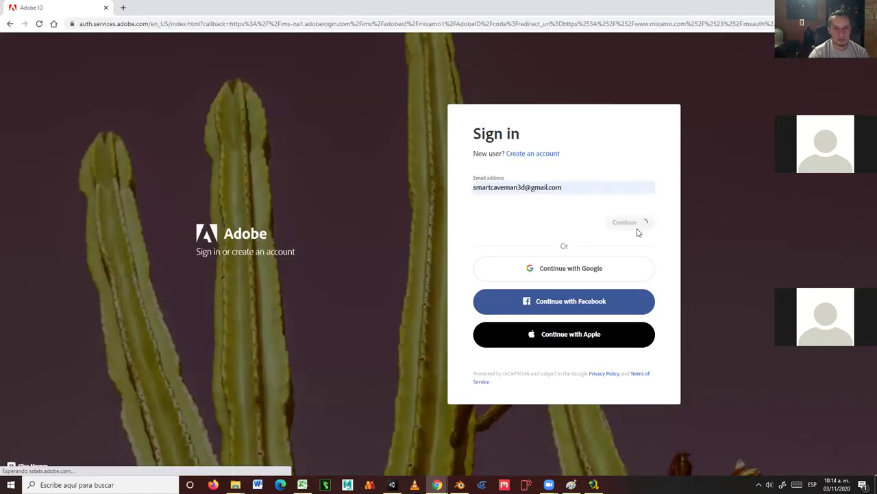
click(637, 253)
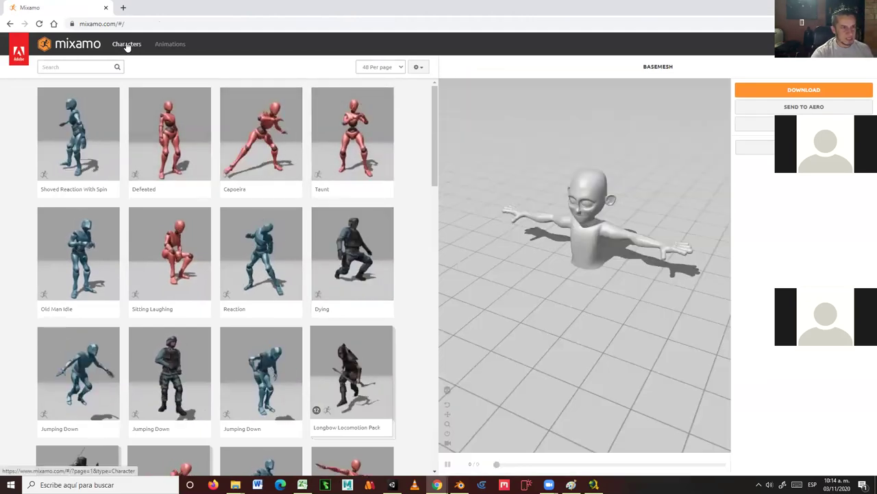
Look over Mixamo's character library and return to the animation library.
click(127, 44)
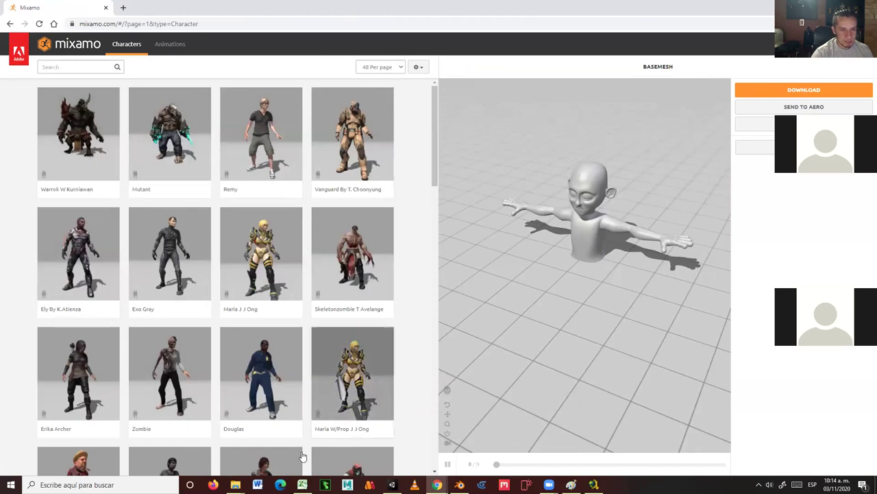
click(171, 45)
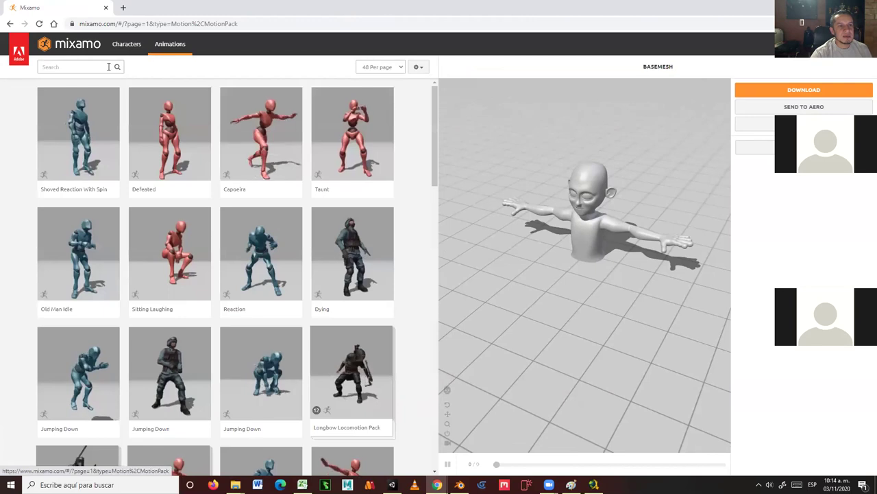
Search the animations for "jump" and apply the Jumping Down animation in the third row, third column to the current character.
click(68, 67)
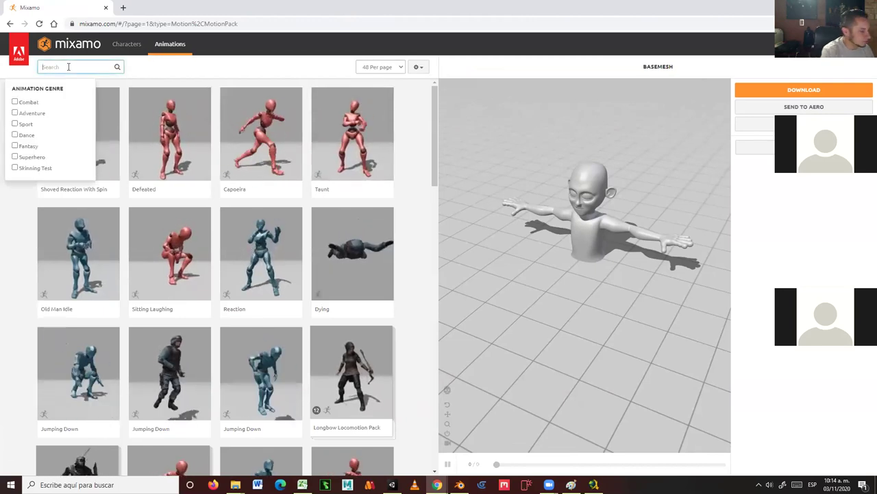
text(s)
key(BackSpace)
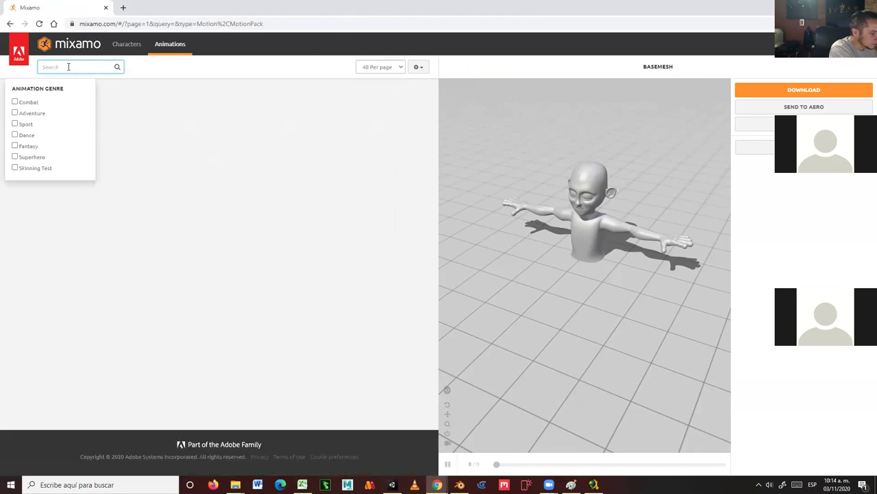
text(jump)
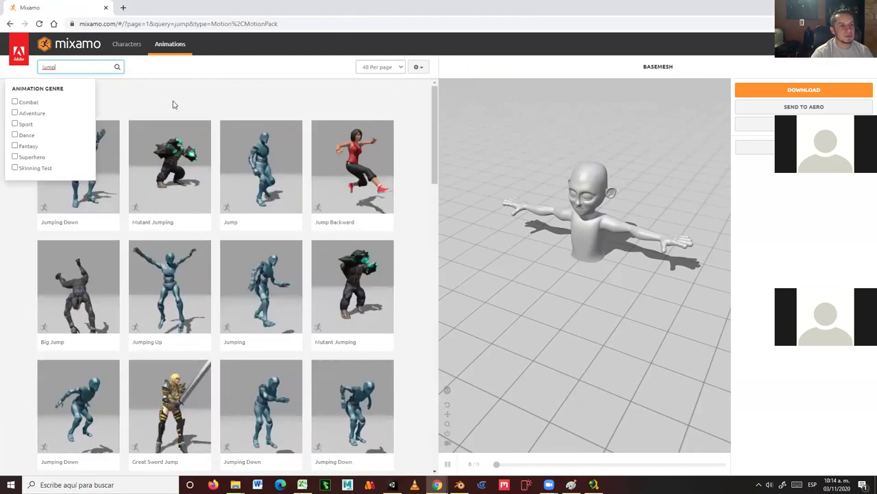
key(Return)
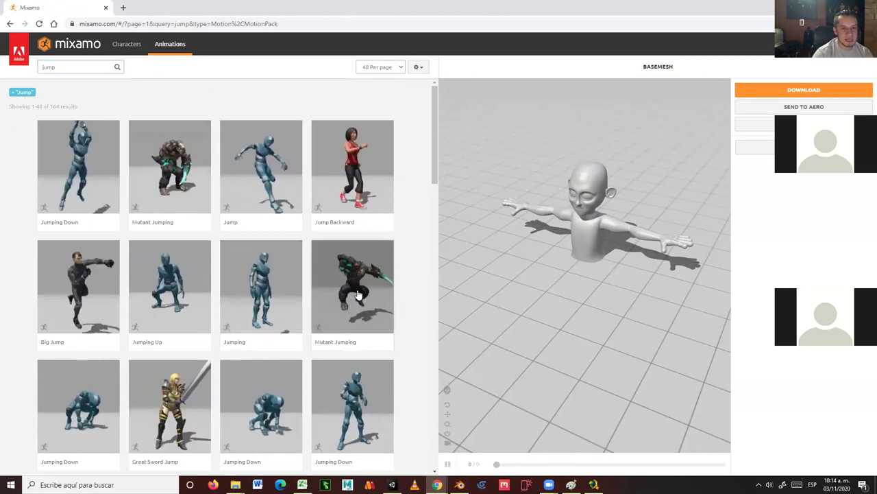
scroll(356, 293, down, 1)
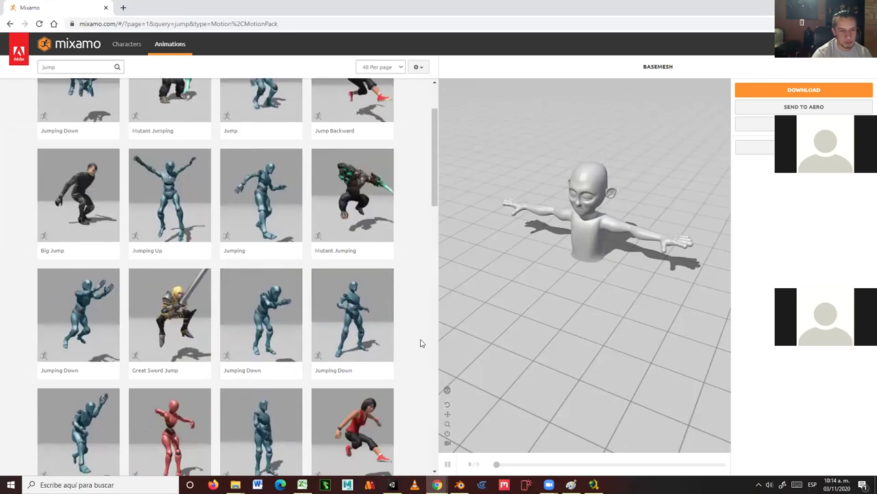
click(267, 329)
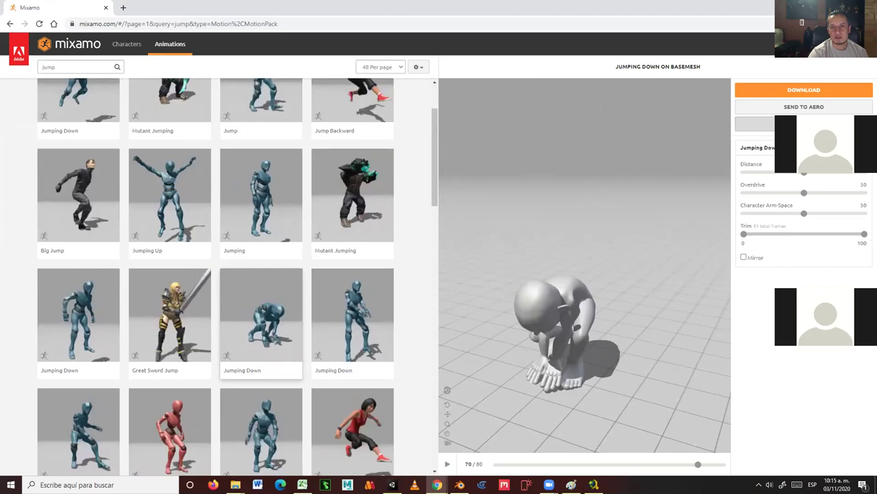
Upload the personaje OBJ file from the MODELADOpERSONAJE folder to Mixamo as a new character.
click(754, 123)
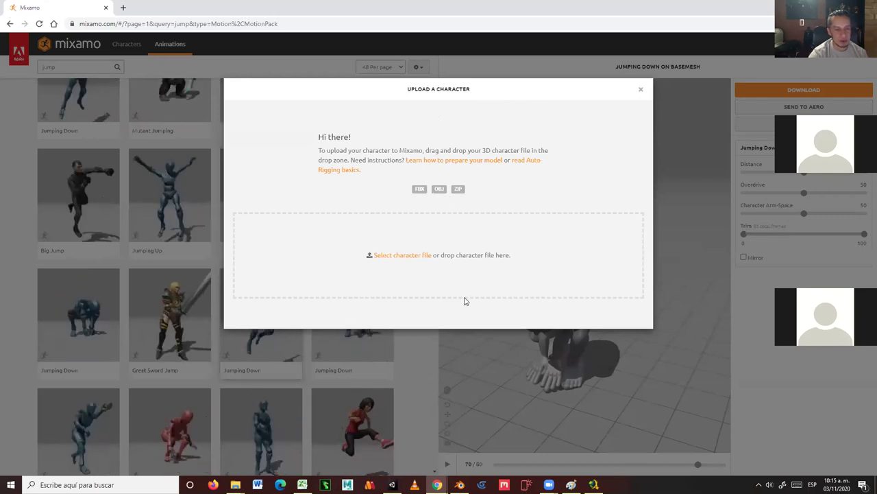
mouse_move(235, 484)
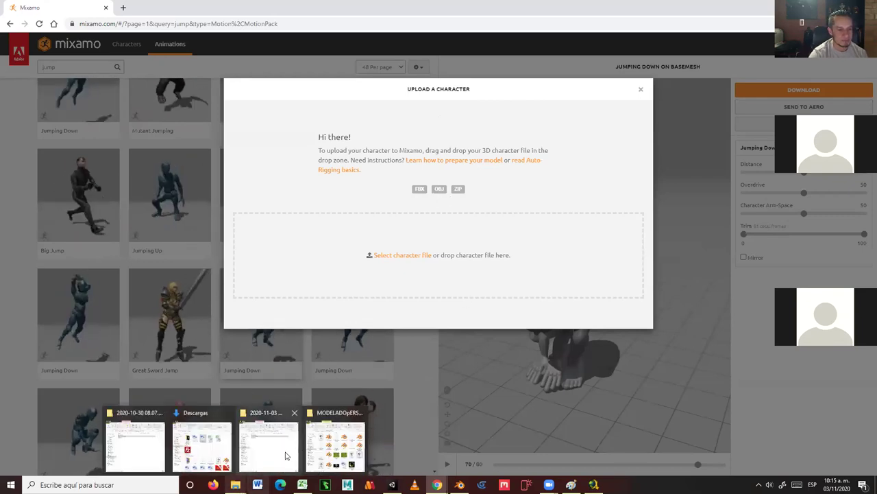
click(374, 435)
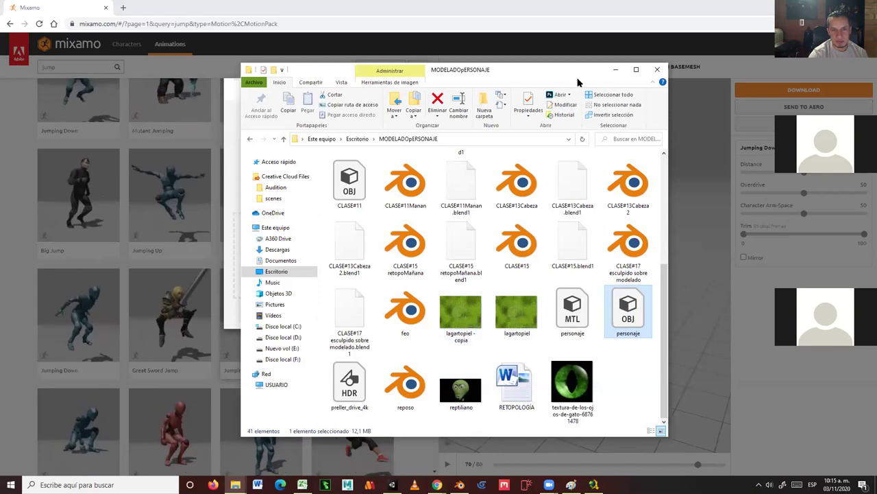
drag(573, 71, 275, 70)
drag(331, 310, 444, 265)
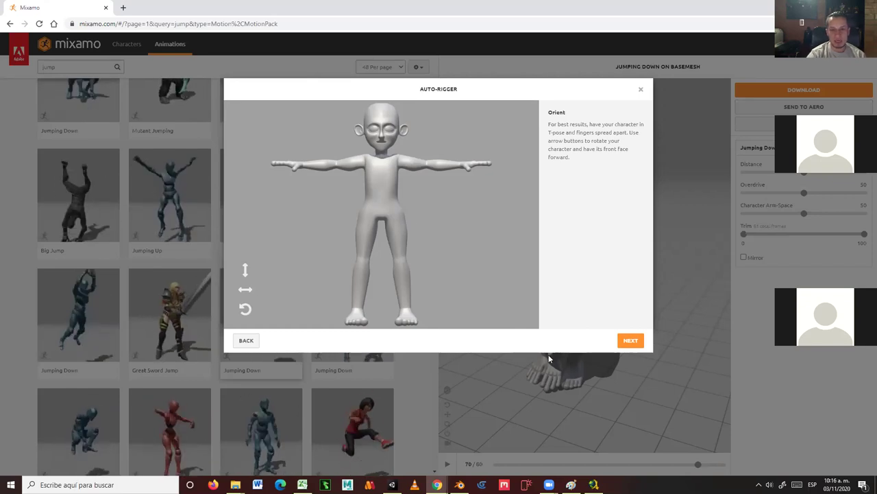
Accept the character's front-facing orientation and place the auto-rigger's chin, wrist and elbow markers on the model with symmetry on.
click(631, 342)
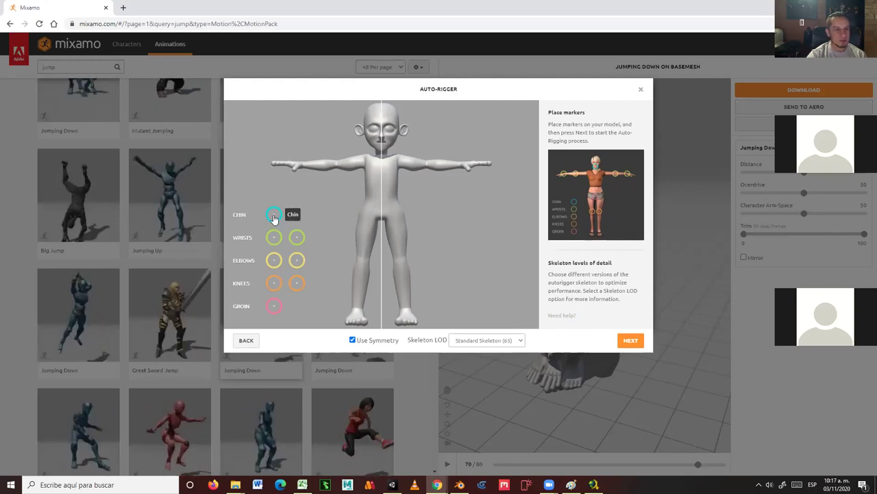
mouse_move(274, 217)
mouse_down()
mouse_move(383, 170)
mouse_move(382, 150)
mouse_up()
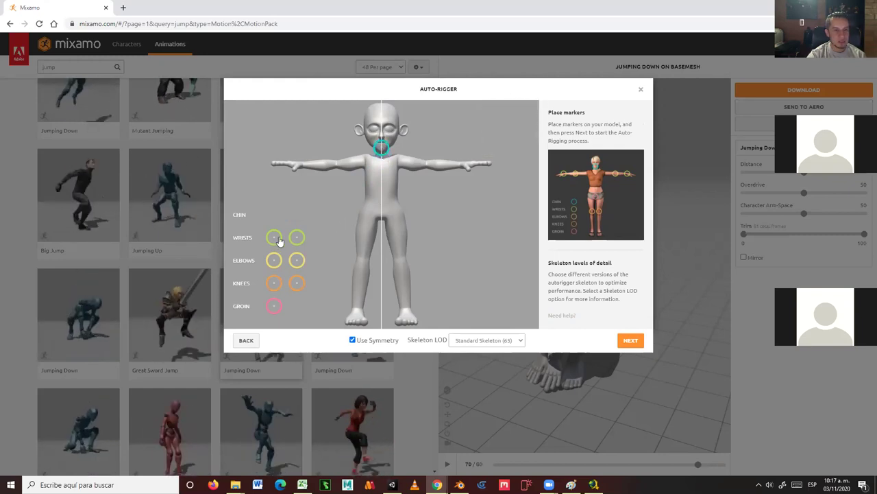
mouse_move(273, 238)
mouse_down()
mouse_move(304, 190)
mouse_move(304, 168)
mouse_up()
mouse_move(273, 262)
mouse_down()
mouse_move(334, 184)
mouse_move(336, 168)
mouse_up()
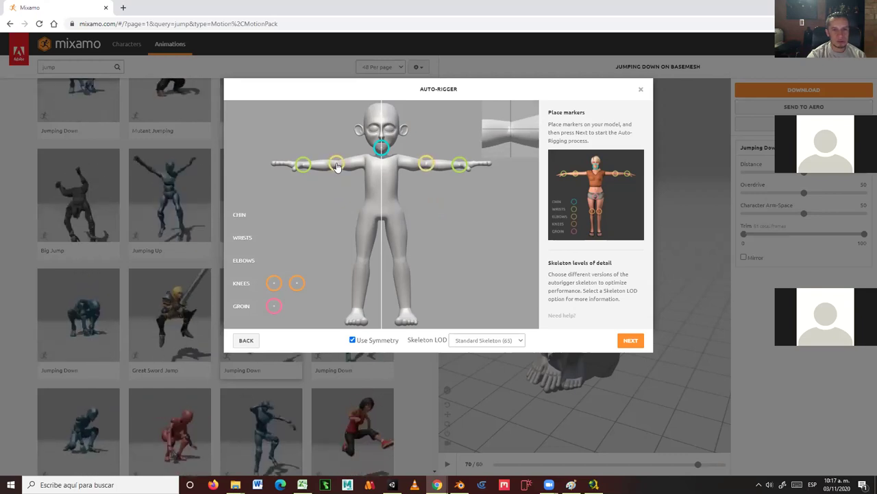
drag(336, 168, 336, 165)
Place the symmetrical knee markers and the groin marker on the model, and start auto-rigging with Standard Skeleton (65).
drag(274, 285, 274, 285)
drag(355, 265, 361, 263)
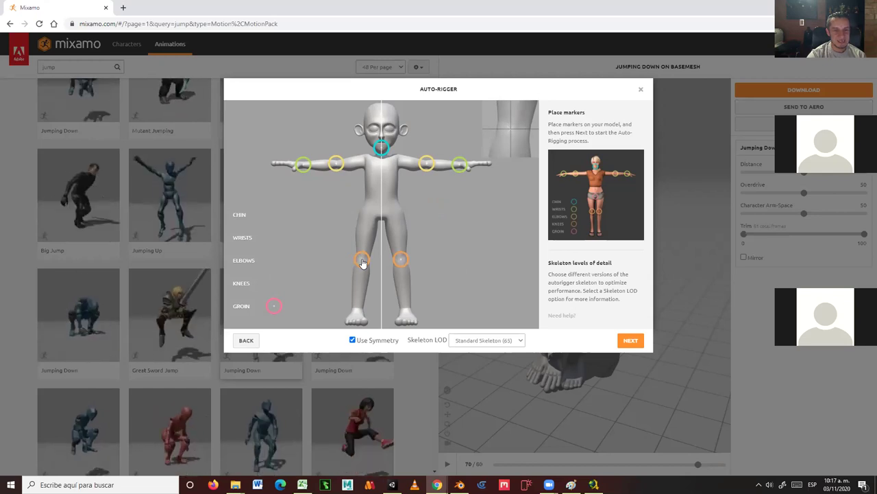
drag(362, 263, 362, 262)
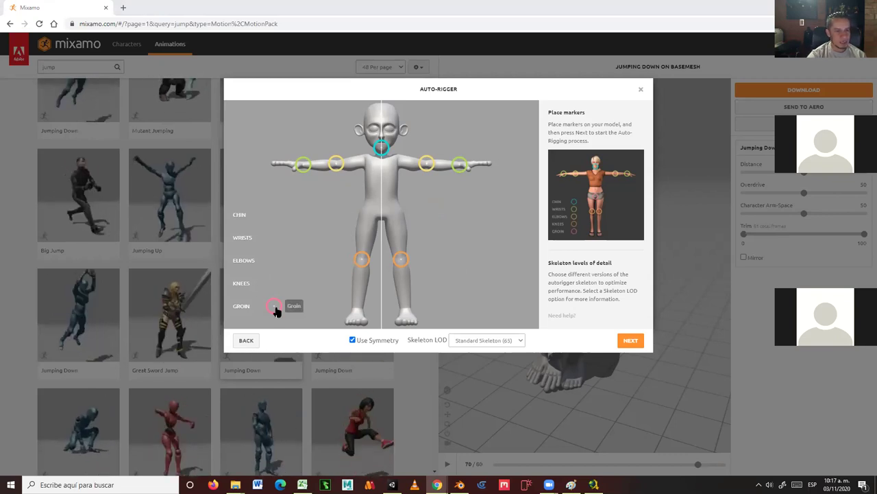
drag(275, 311, 279, 283)
mouse_move(356, 241)
mouse_down()
mouse_move(382, 240)
mouse_move(381, 218)
mouse_up()
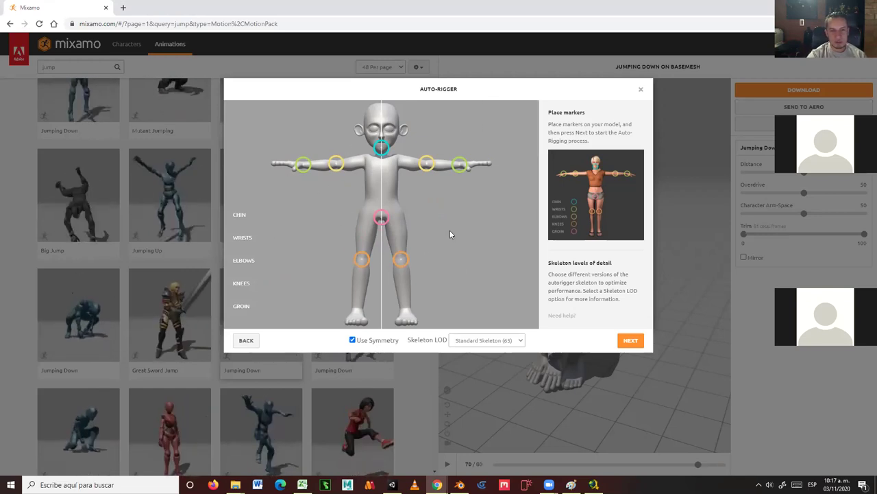
click(629, 341)
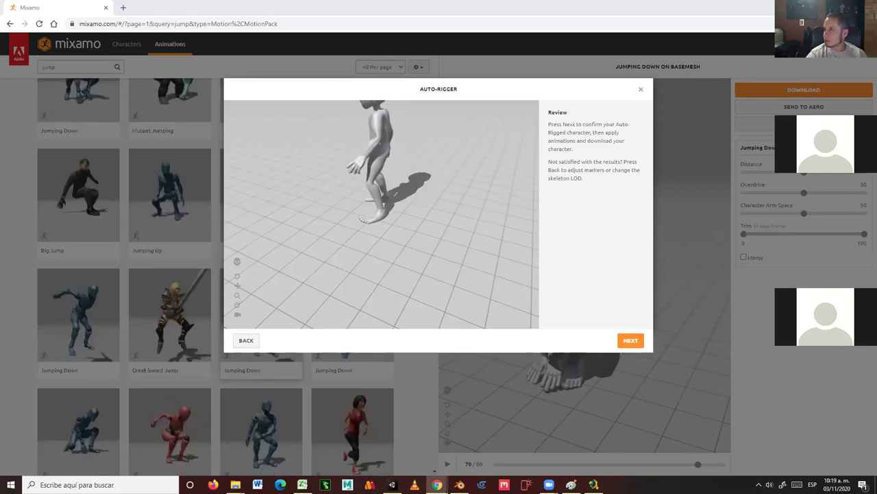
Inspect the auto-rigged character from several angles in the review preview.
drag(466, 143, 331, 201)
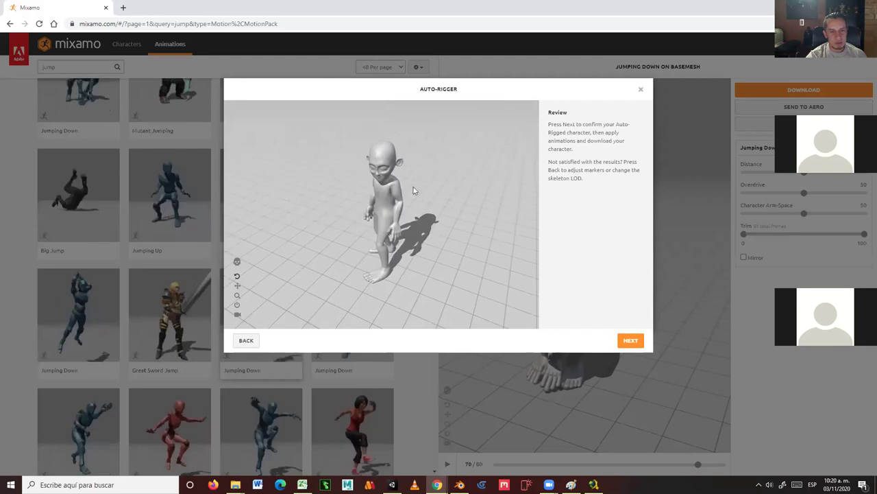
drag(415, 294, 480, 276)
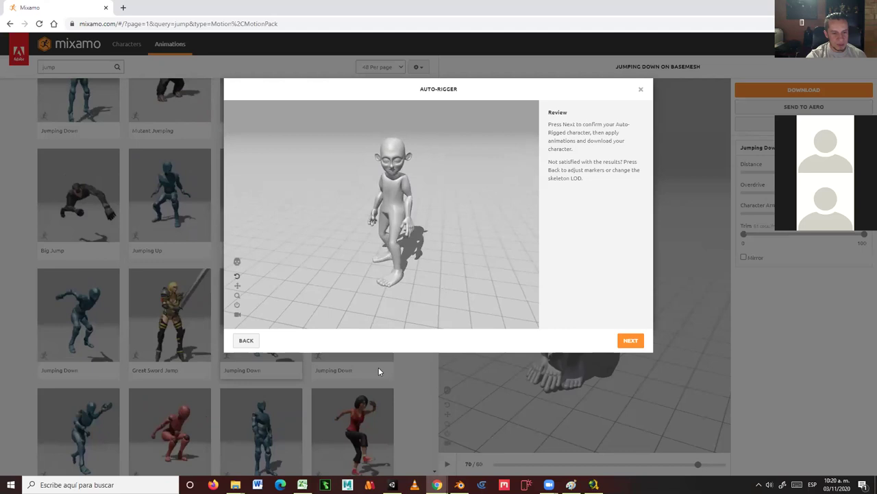
mouse_move(235, 484)
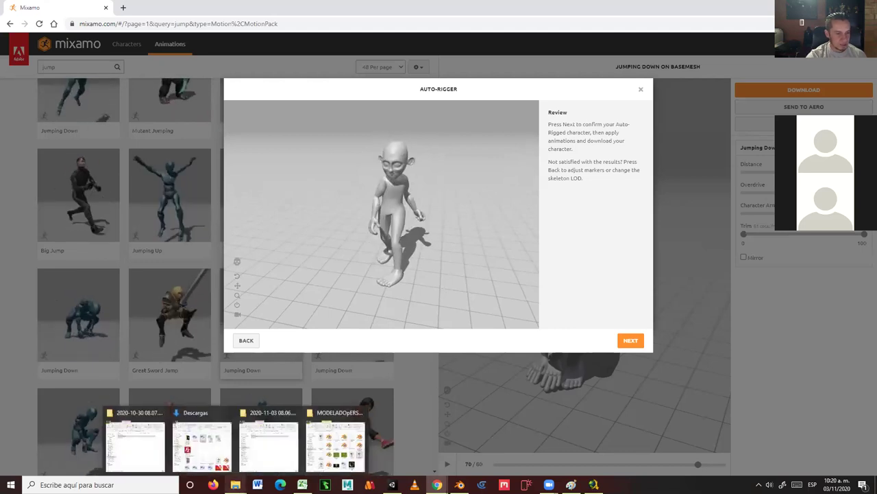
click(309, 447)
drag(331, 310, 403, 364)
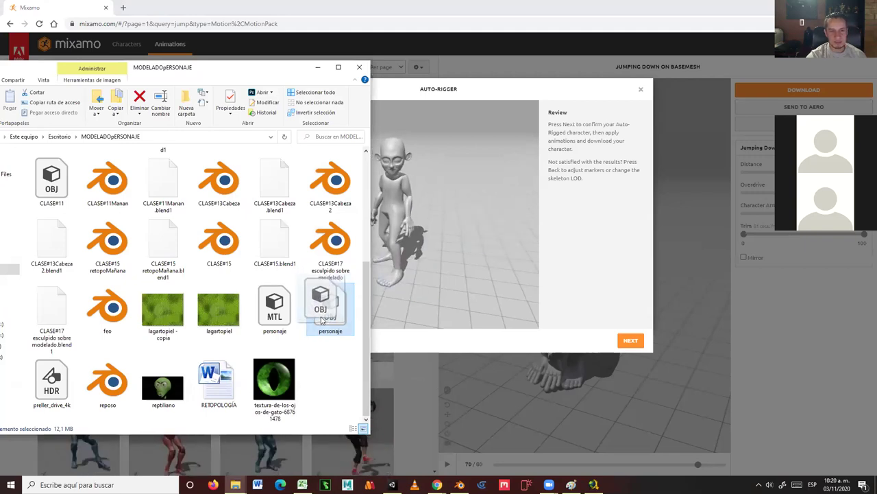
click(317, 66)
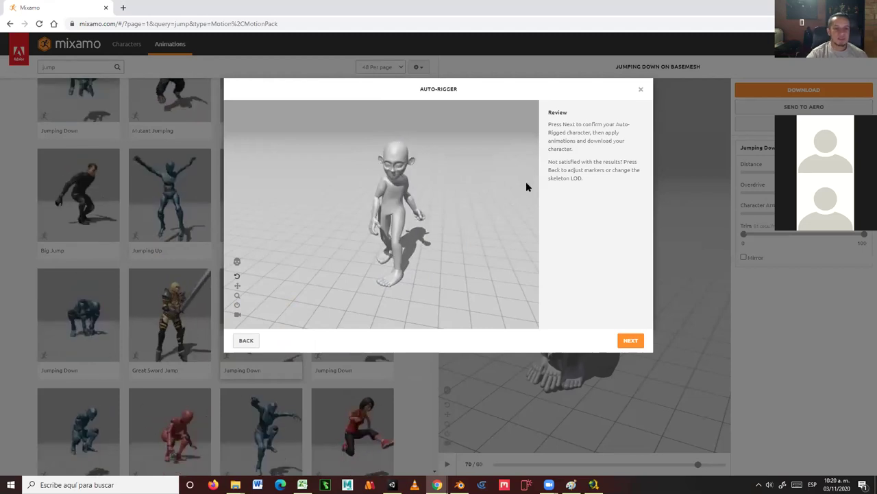
Accept the auto-rigged character in place of the previous one and preview the Jumping Down animation on it.
click(630, 340)
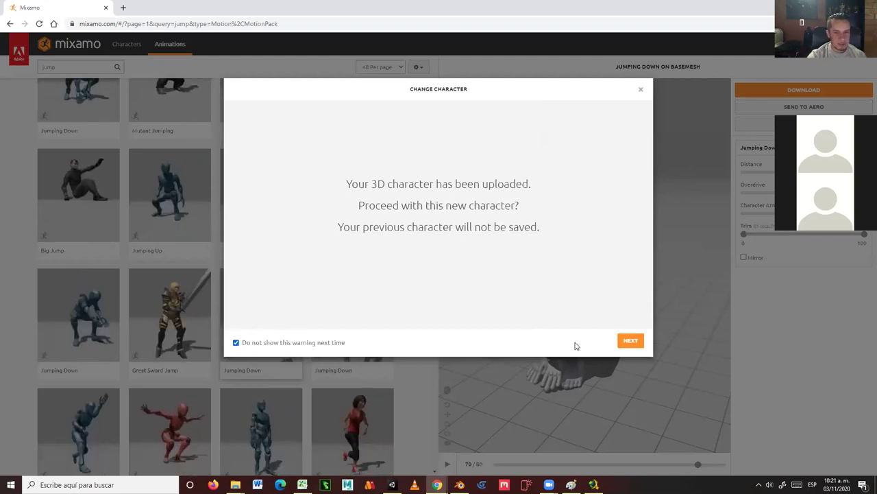
click(630, 341)
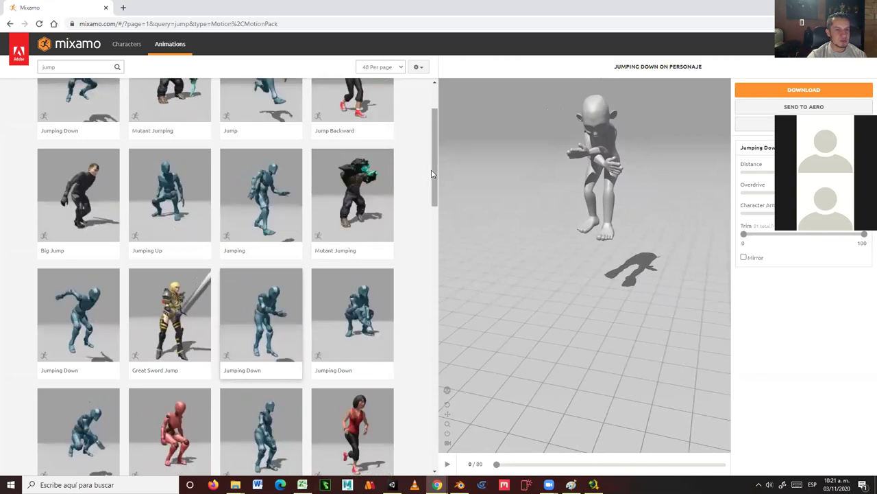
drag(436, 179, 435, 177)
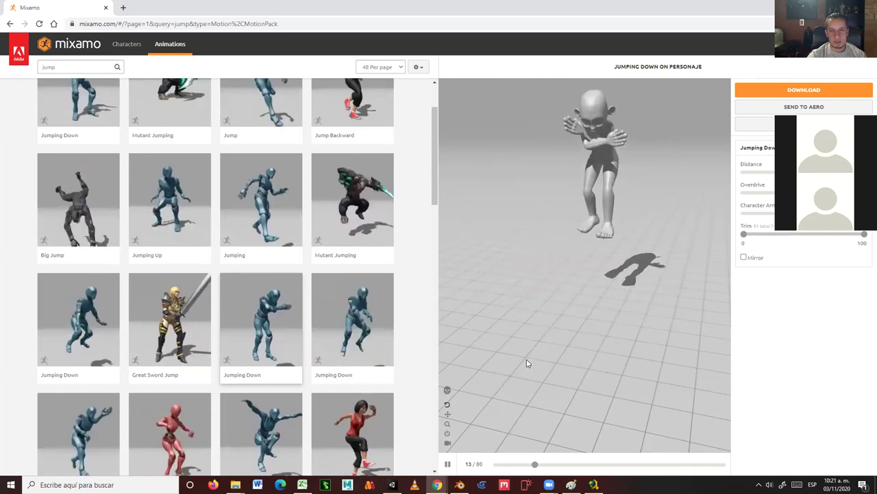
drag(601, 355, 598, 336)
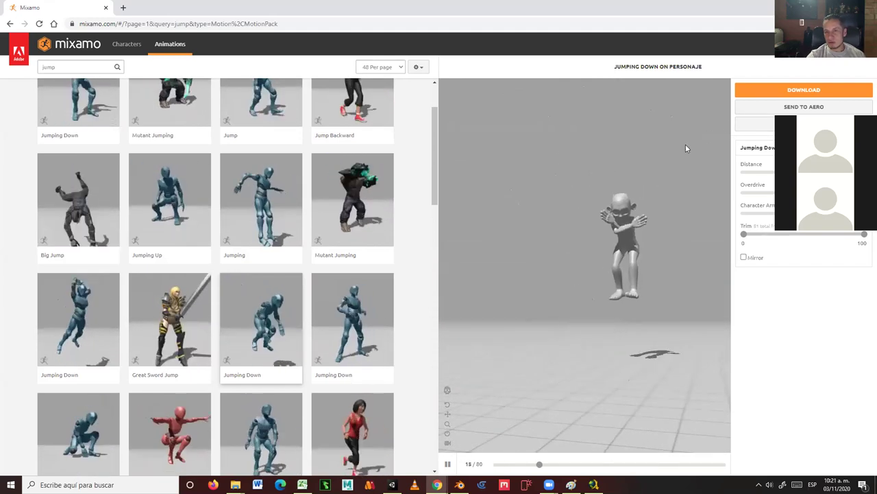
Download the animated character as FBX(.fbx) at 30 frames per second with skin, and show the downloaded file in its folder.
click(789, 92)
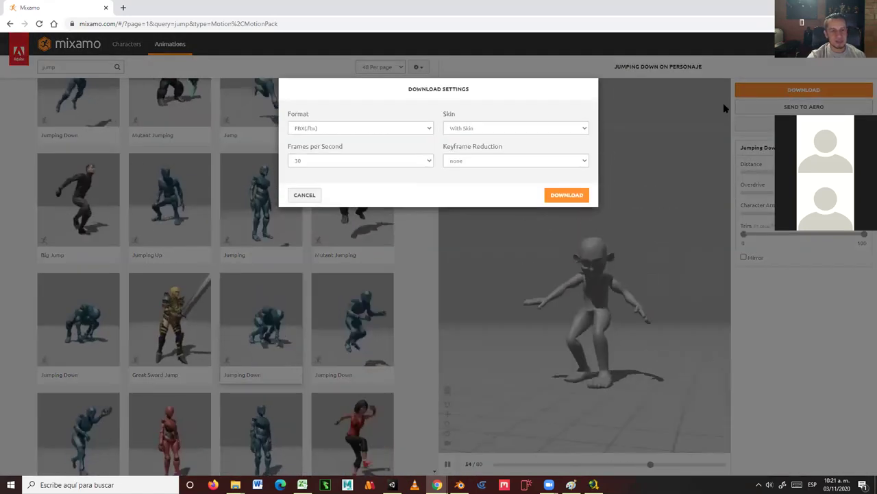
click(344, 128)
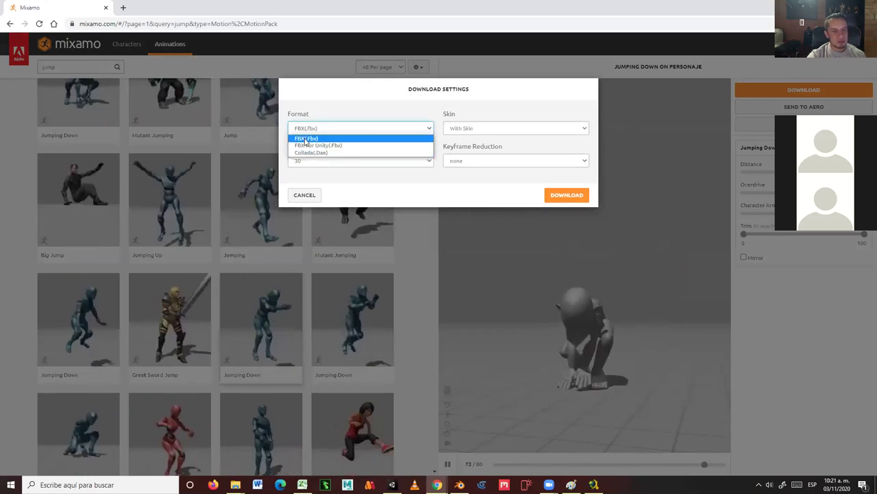
click(305, 139)
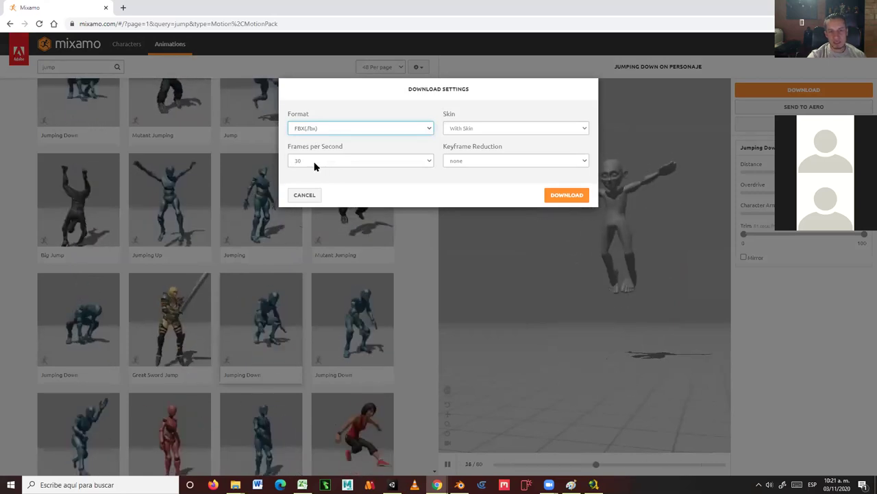
click(315, 165)
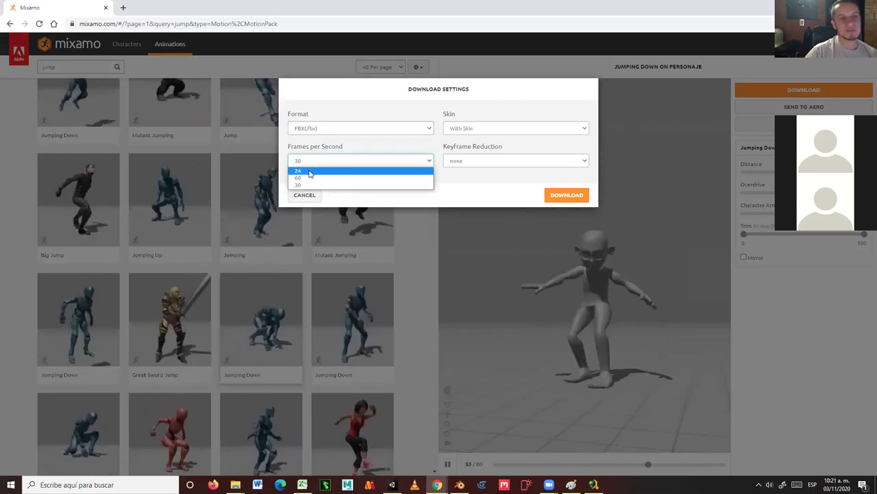
click(336, 163)
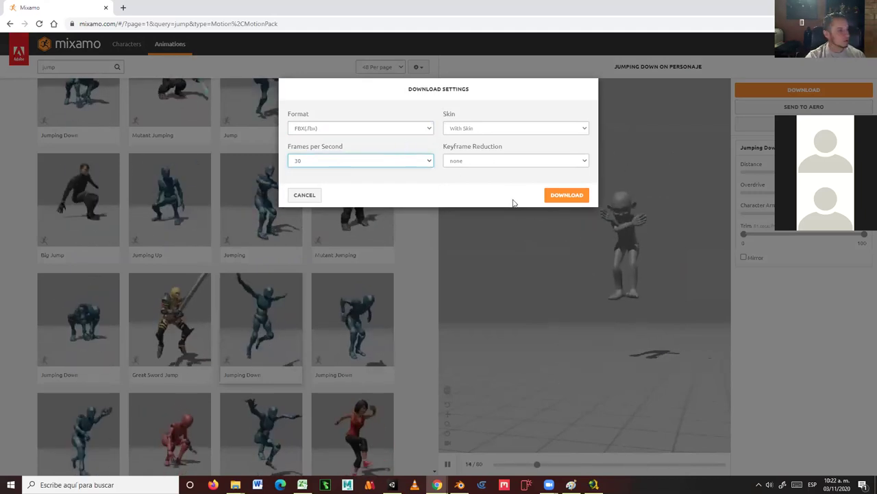
click(567, 195)
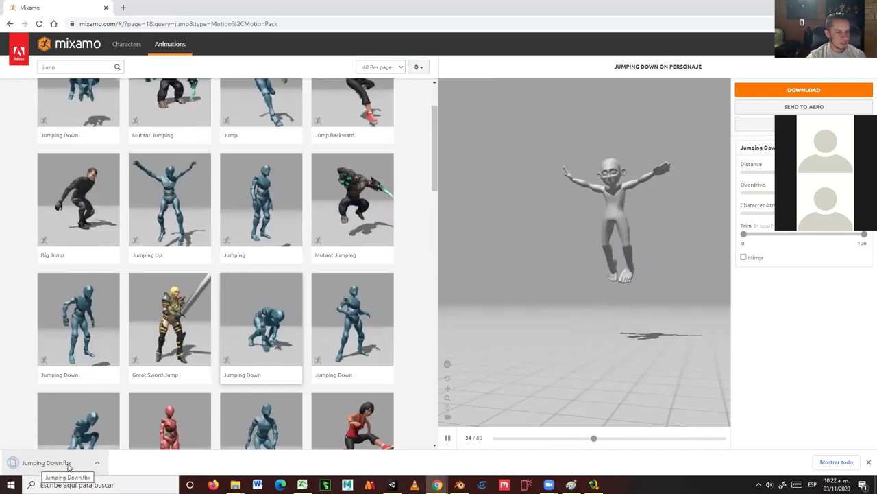
click(98, 462)
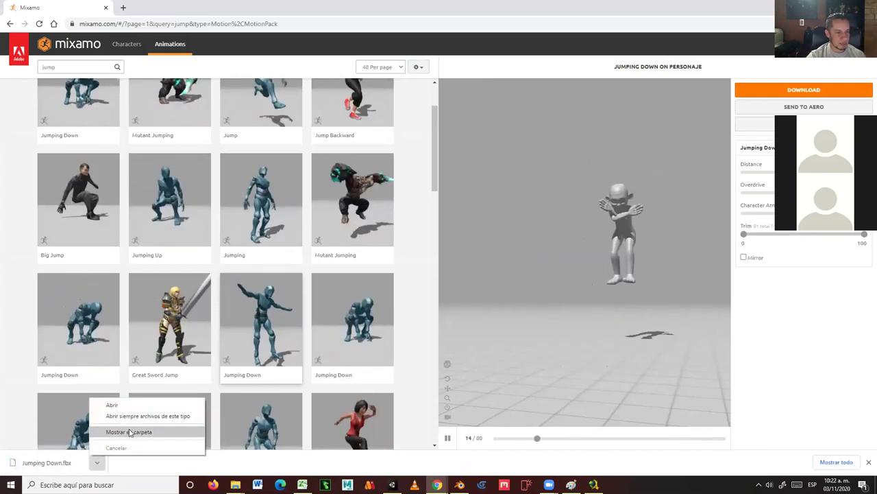
click(157, 431)
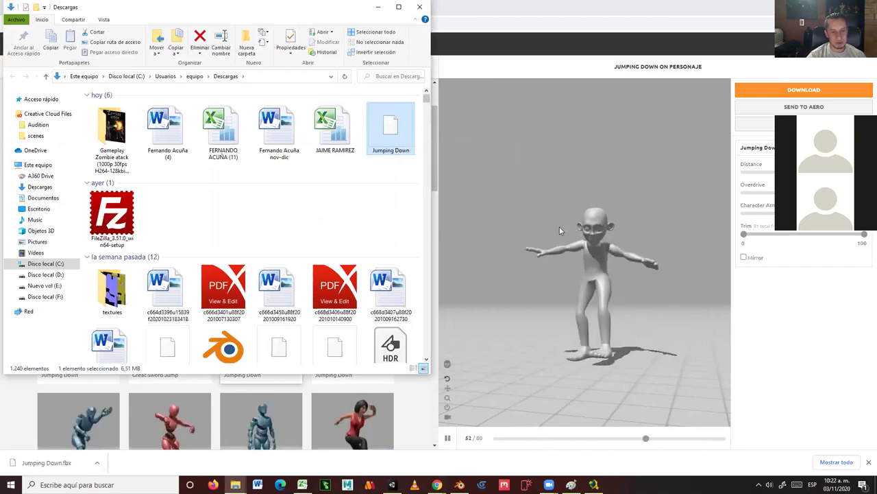
Switch to Blender and start a new General file without saving the changes to the current one.
click(459, 484)
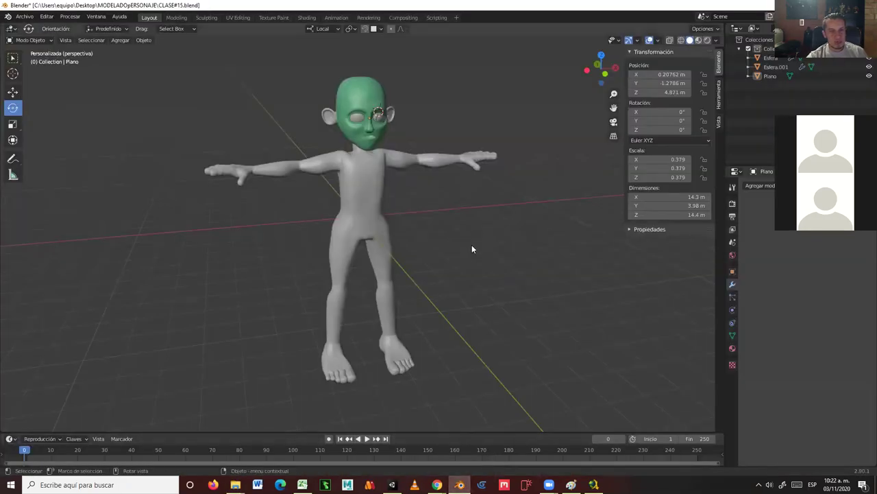
middle_drag(491, 311, 470, 296)
click(21, 17)
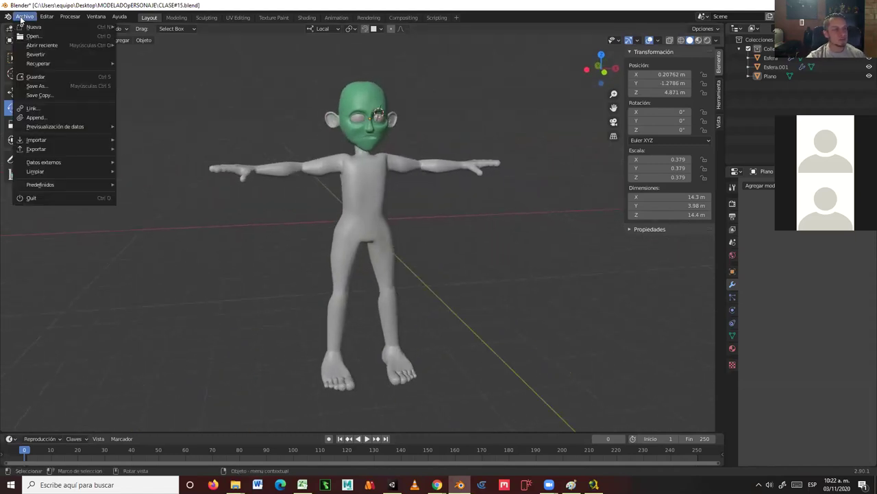
mouse_move(29, 27)
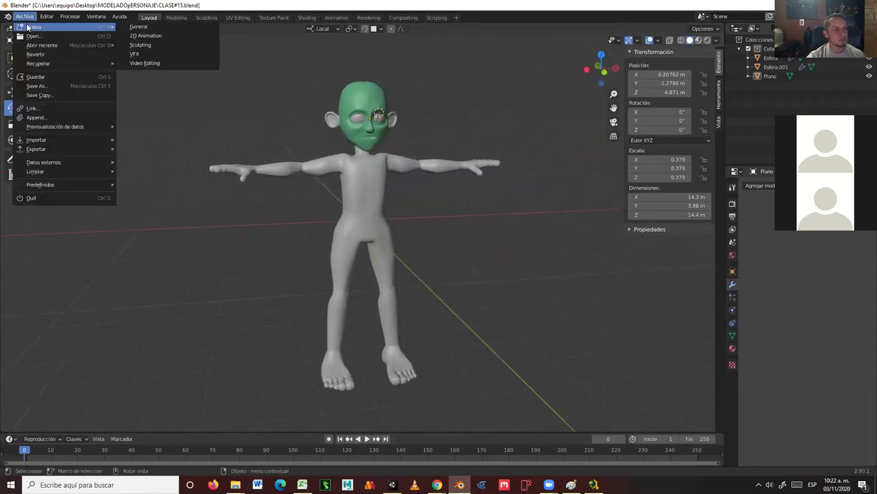
click(145, 31)
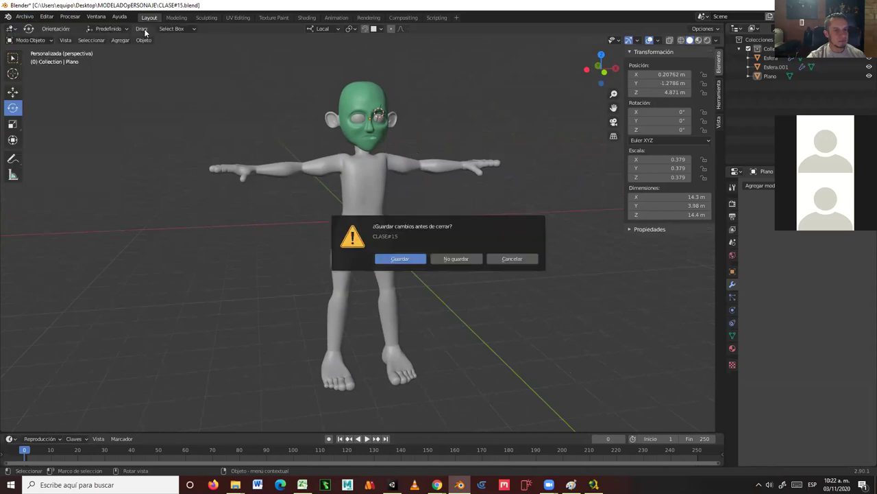
click(456, 258)
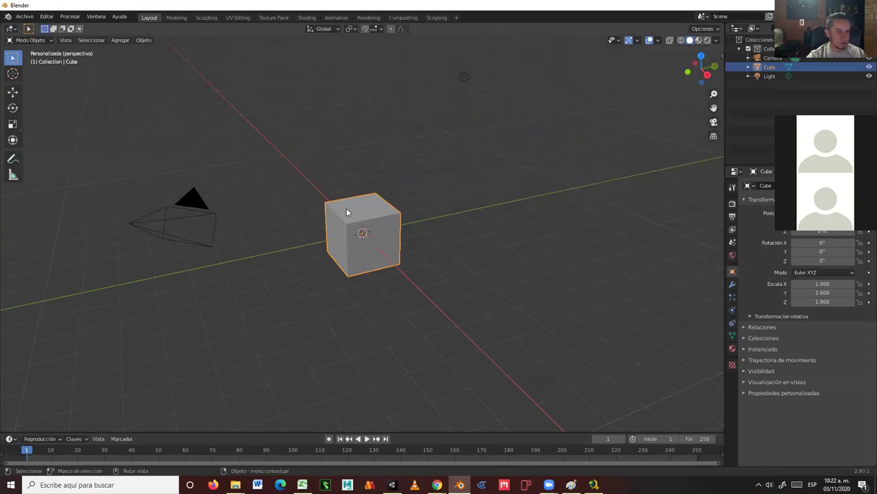
Delete the default cube from the new scene.
key(Delete)
scroll(453, 182, down, 5)
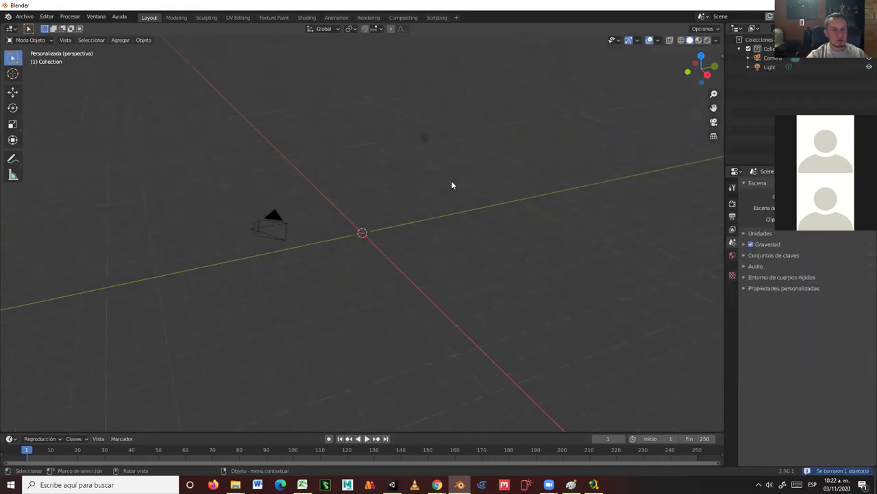
scroll(452, 199, up, 3)
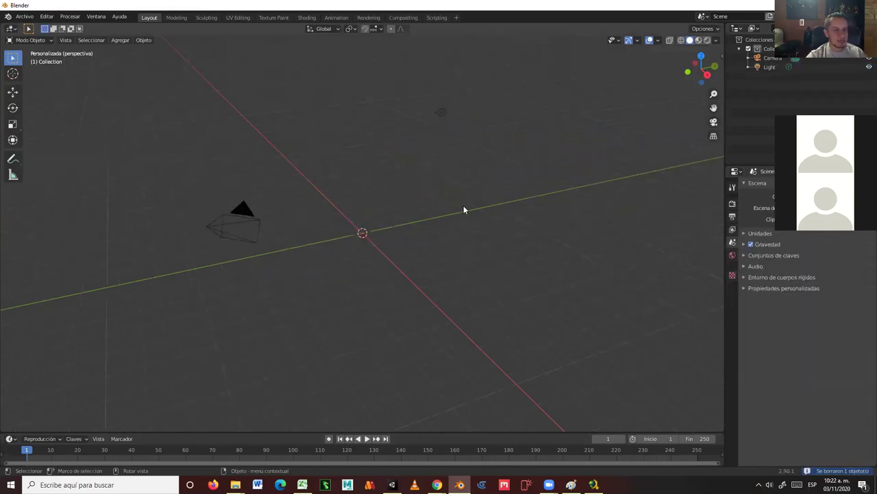
Start an FBX import and browse the Downloads folder for the downloaded animation file.
click(22, 18)
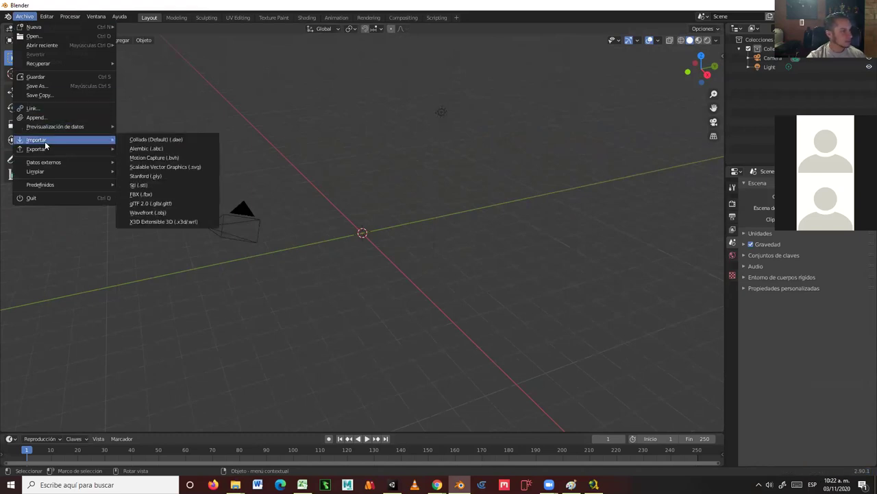
click(141, 194)
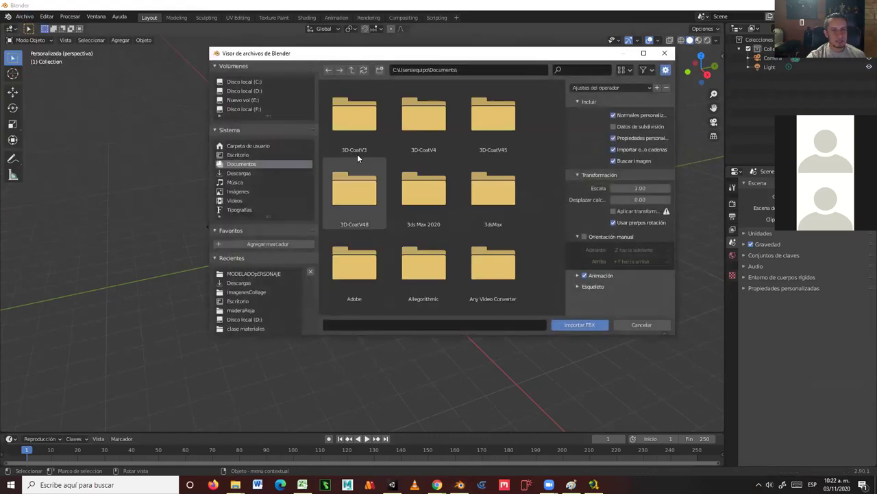
click(238, 174)
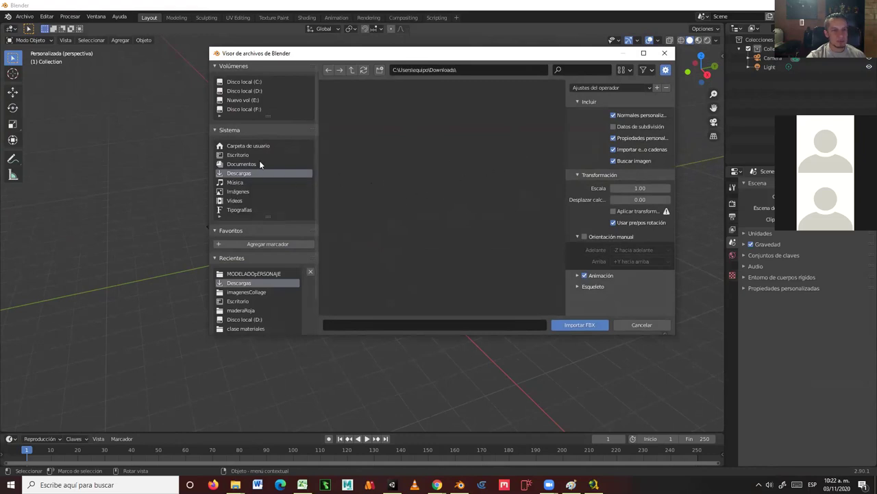
click(248, 173)
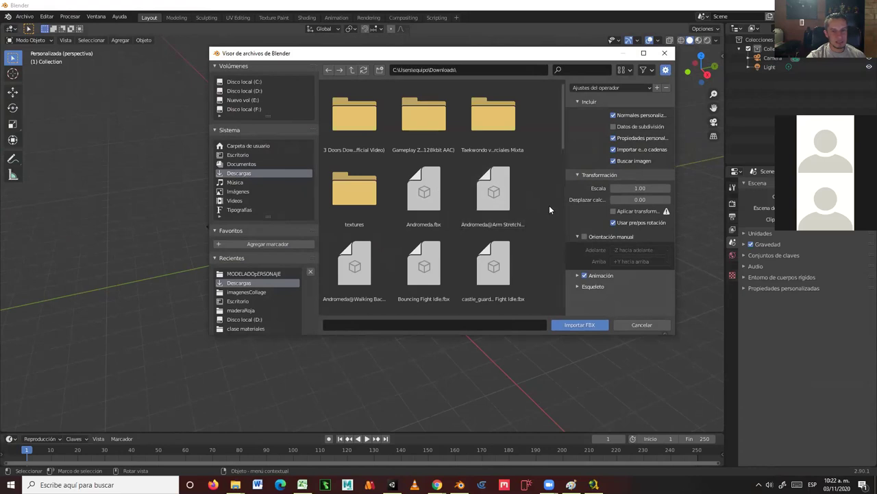
scroll(523, 228, down, 2)
scroll(523, 228, down, 5)
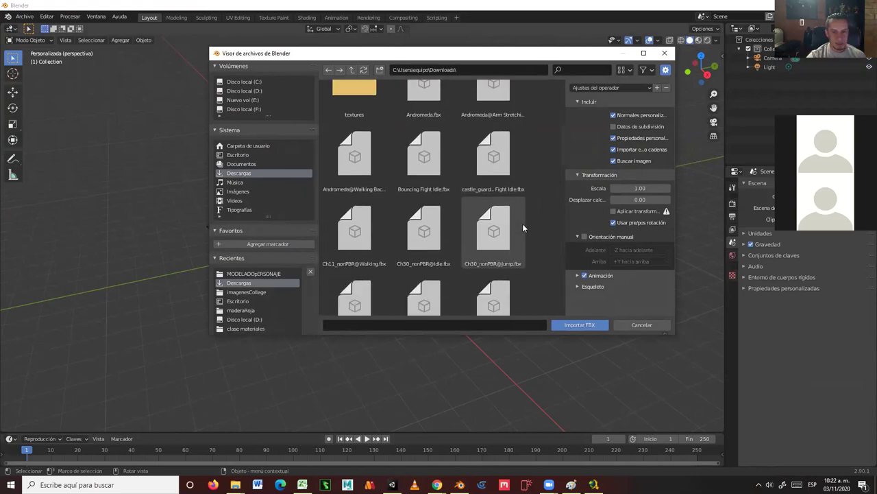
scroll(522, 224, up, 1)
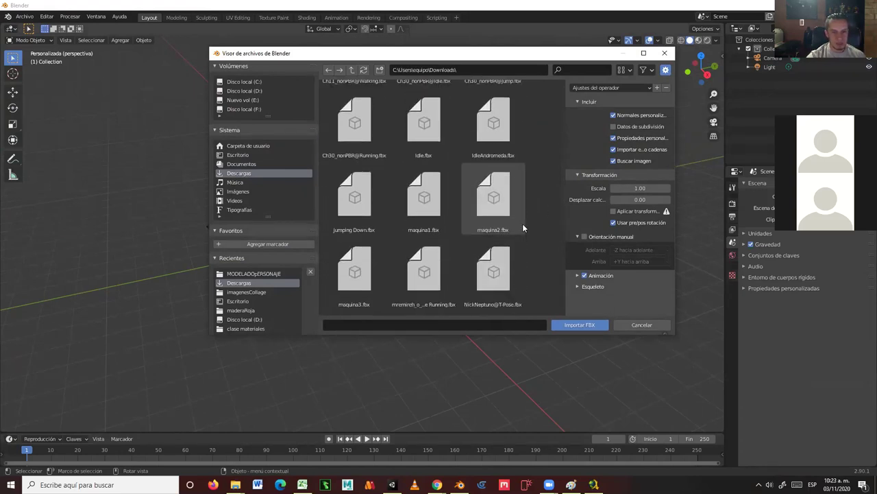
scroll(521, 223, down, 1)
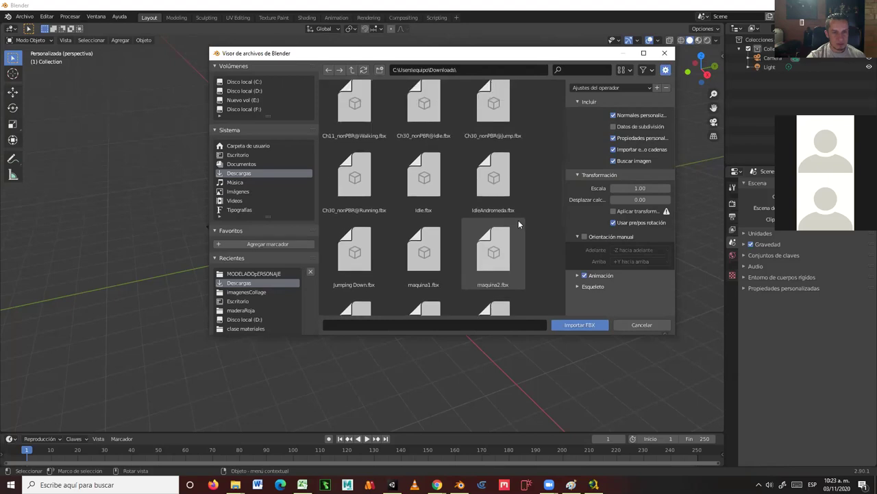
scroll(511, 223, down, 4)
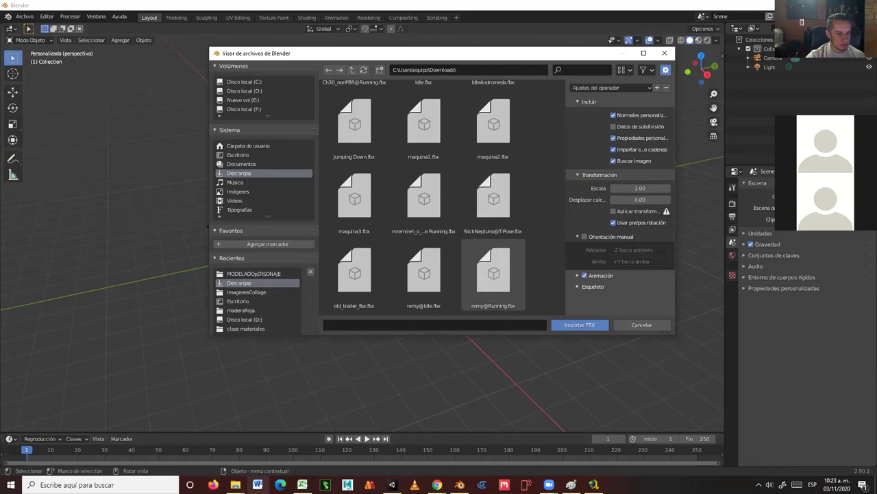
Switch to the Mixamo page in Chrome to check the downloaded file's name, and return to Blender's import browser.
mouse_move(437, 485)
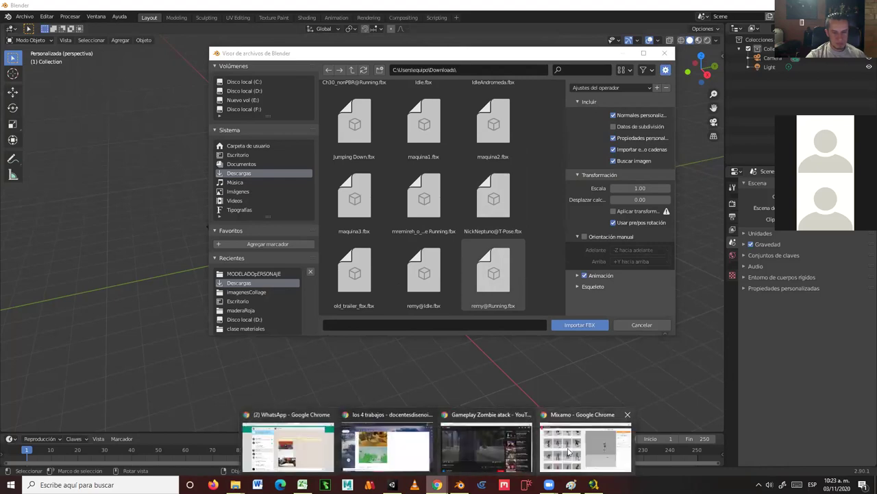
click(571, 452)
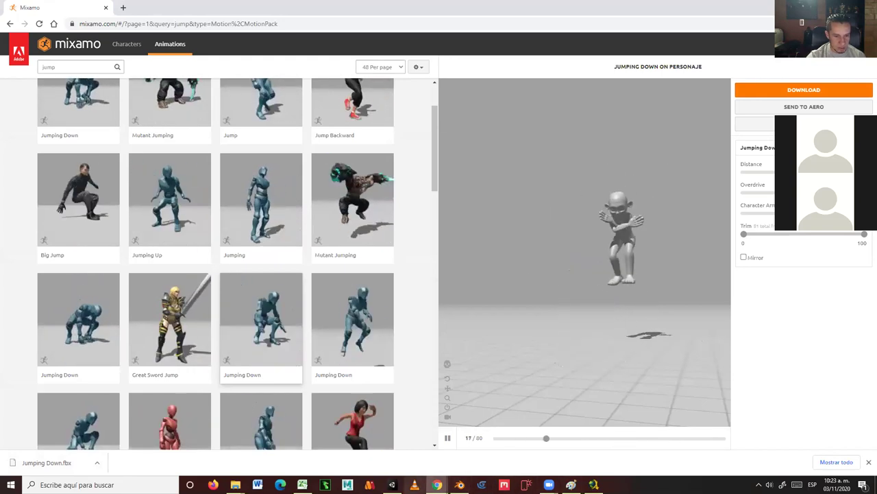
key(alt+Tab)
Find Jumping Down.fbx in the Downloads folder and import it into the scene.
scroll(446, 219, up, 5)
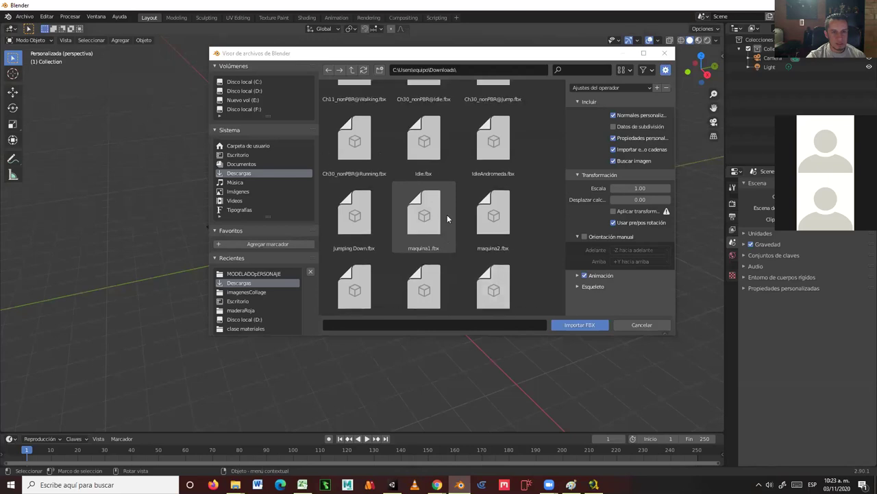
scroll(451, 224, up, 2)
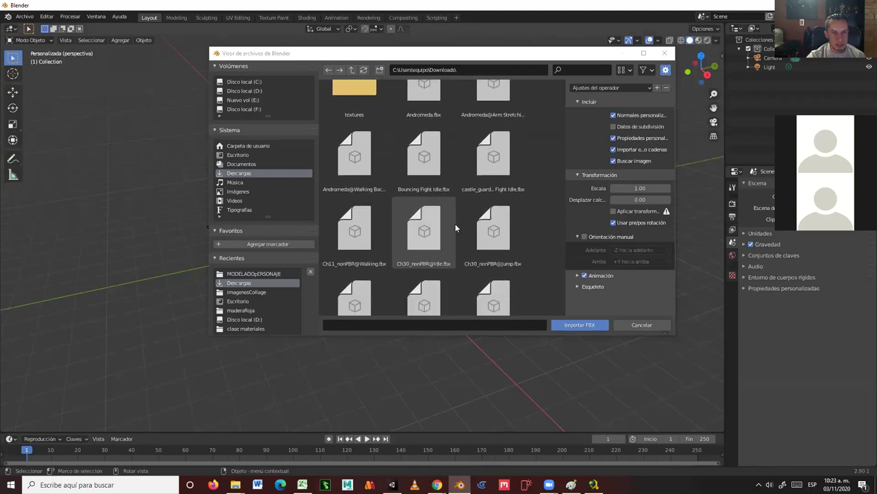
scroll(455, 228, down, 1)
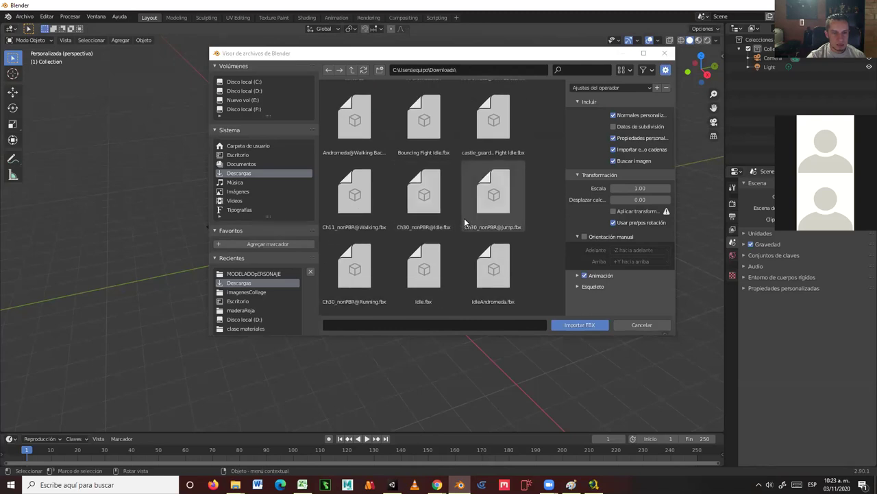
scroll(464, 221, down, 2)
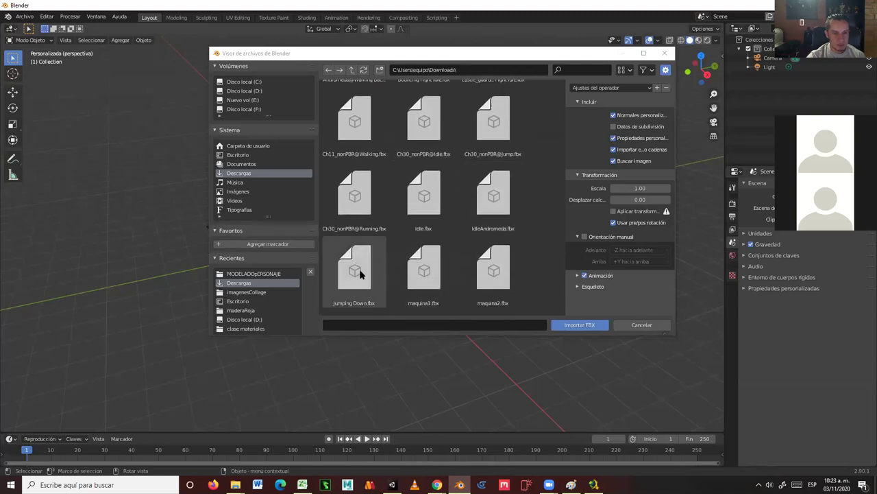
double_click(362, 272)
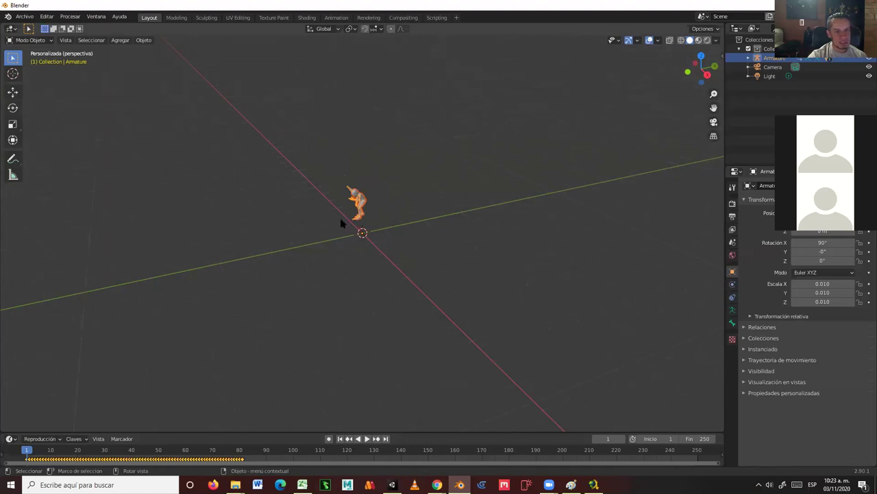
Scale the imported armature up uniformly to a scale of about 0.134.
click(11, 127)
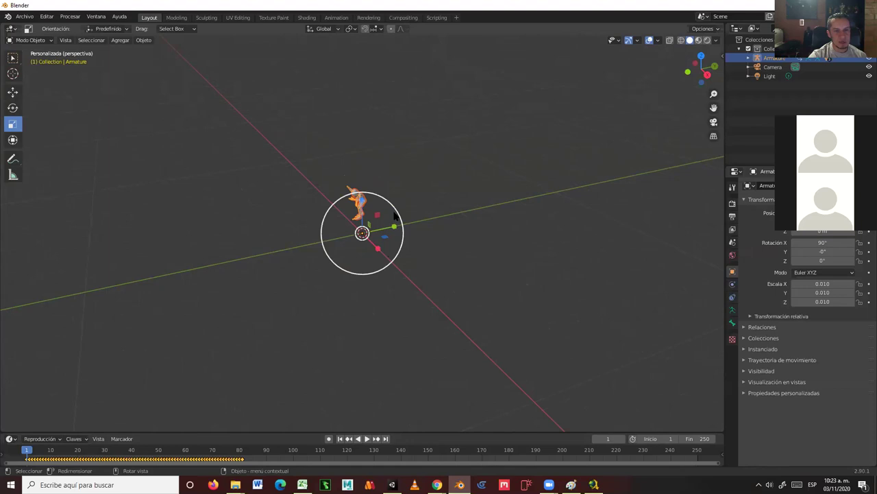
drag(397, 214, 491, 180)
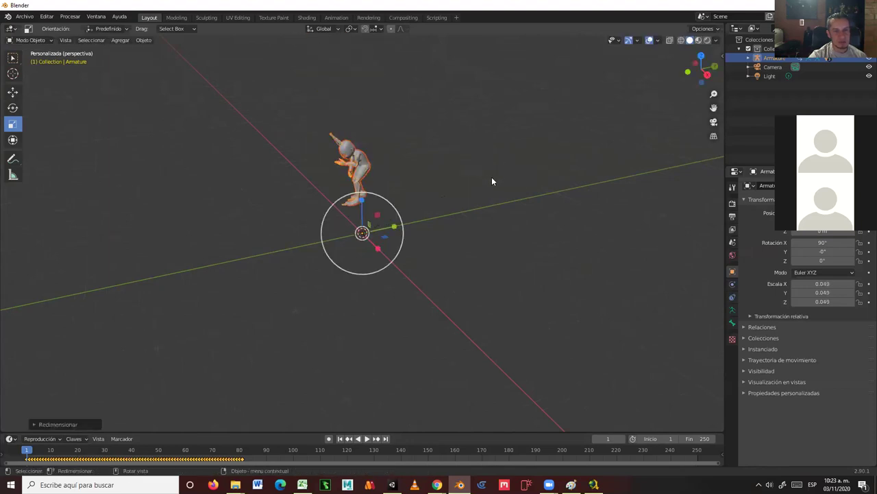
drag(399, 208, 467, 176)
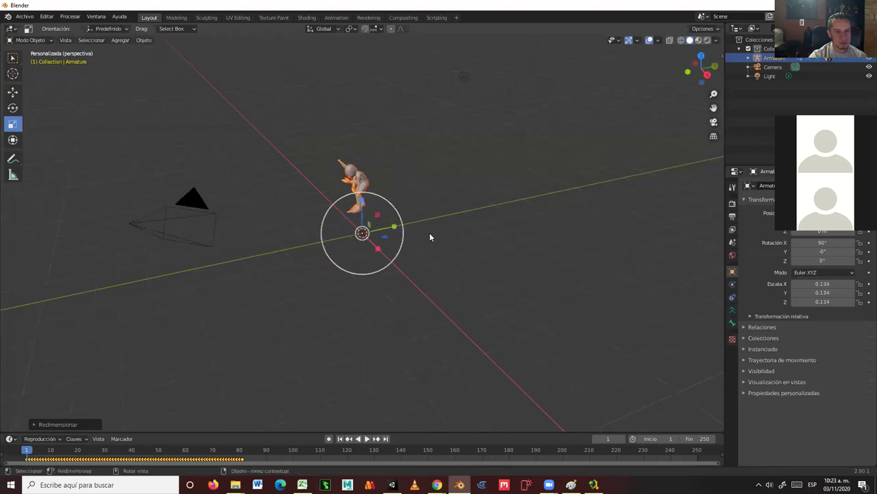
Play the imported jump animation and watch it from a lower viewing angle.
middle_drag(397, 301, 388, 251)
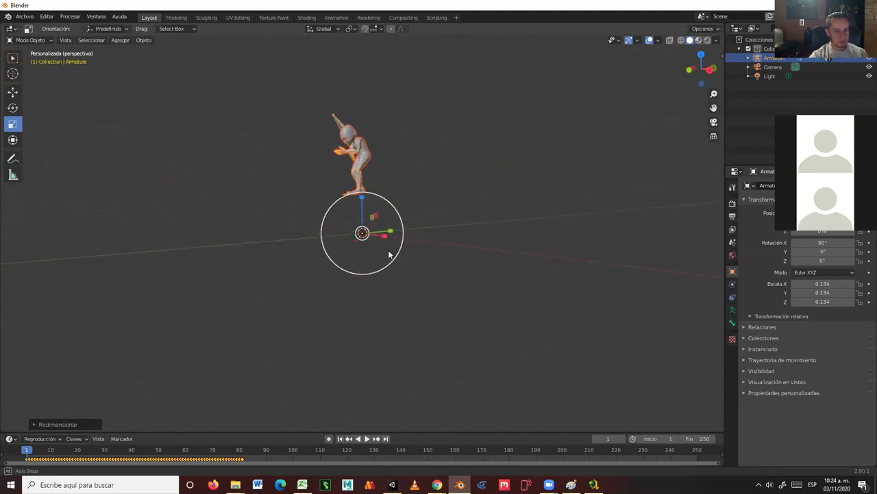
click(368, 440)
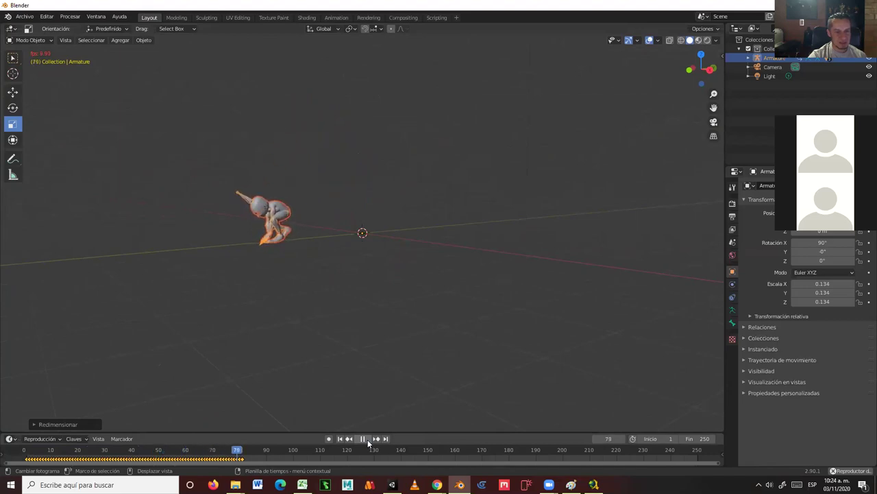
Stop the playback at the animation's last keyframe and set the scene's end frame to 81.
click(368, 439)
drag(236, 452, 242, 460)
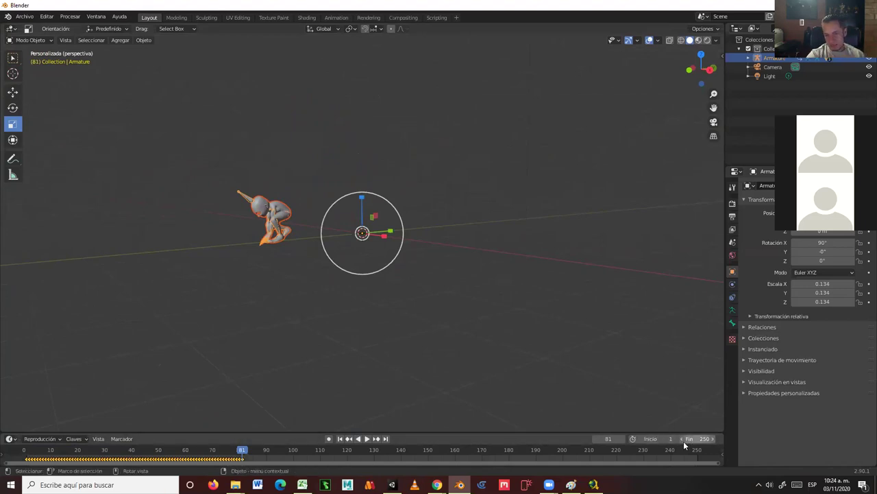
click(702, 439)
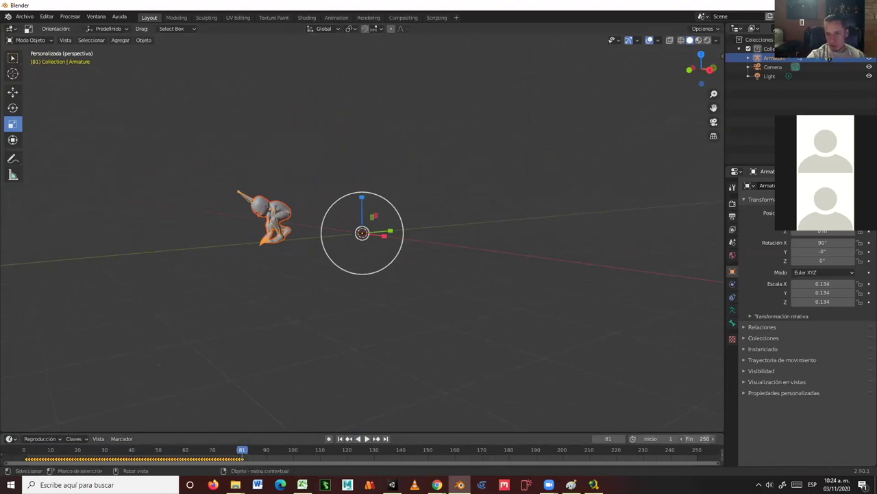
text(81)
key(Return)
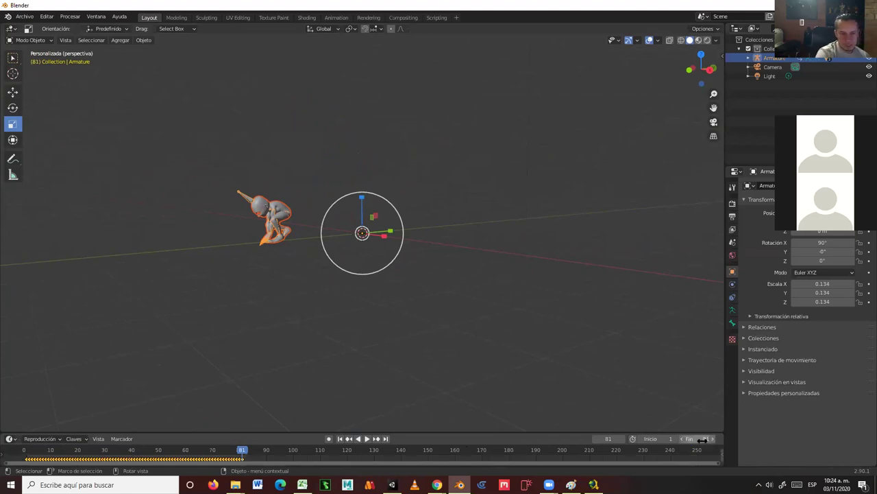
Replay the jump animation from the start through the shortened frame range.
drag(244, 452, 22, 466)
key(space)
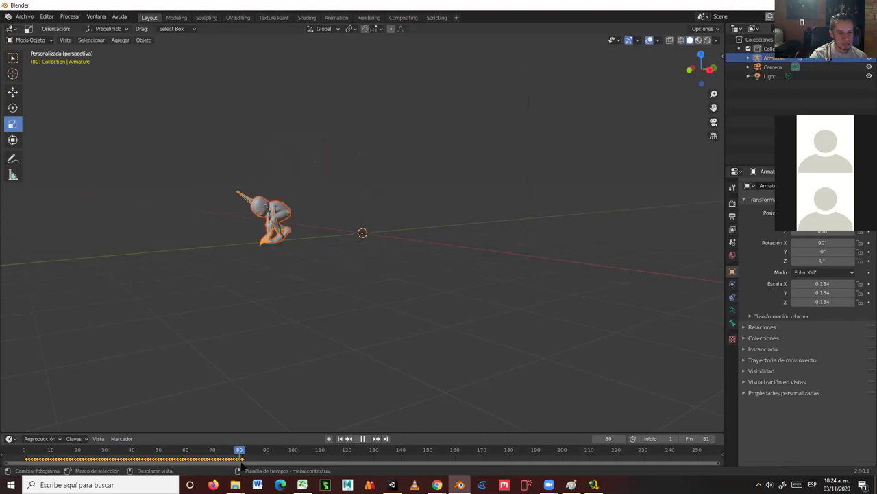
key(space)
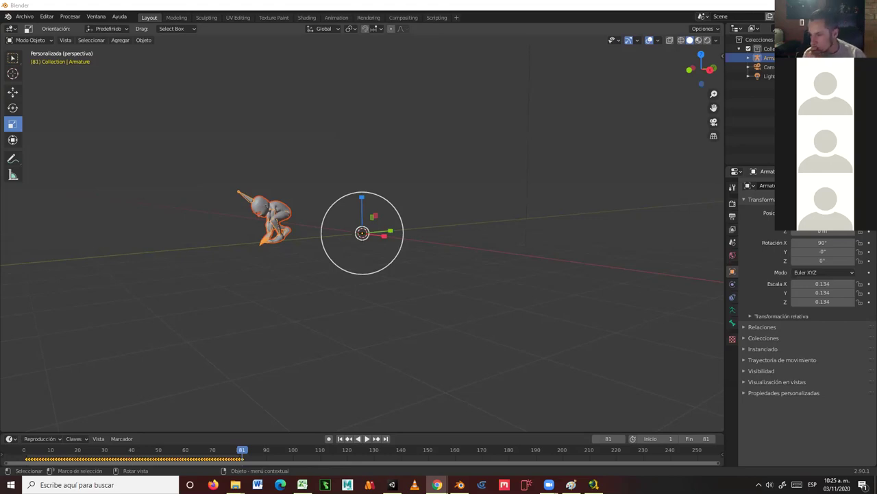
click(23, 19)
mouse_move(36, 27)
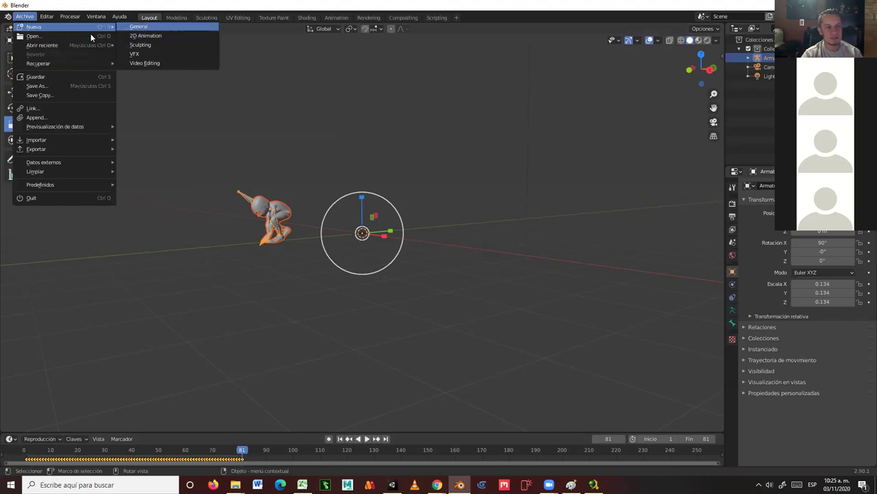
mouse_move(37, 140)
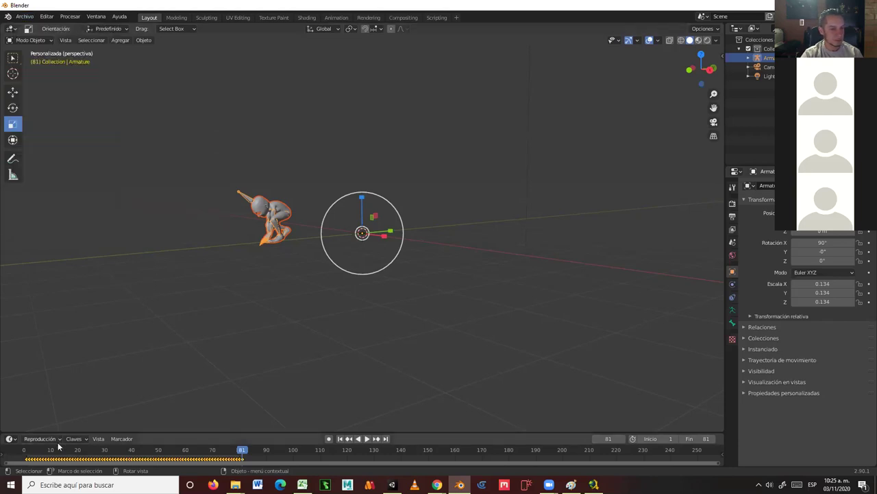
Preview the opening part of the jump once more and return to frame 0.
key(space)
drag(34, 454, 16, 452)
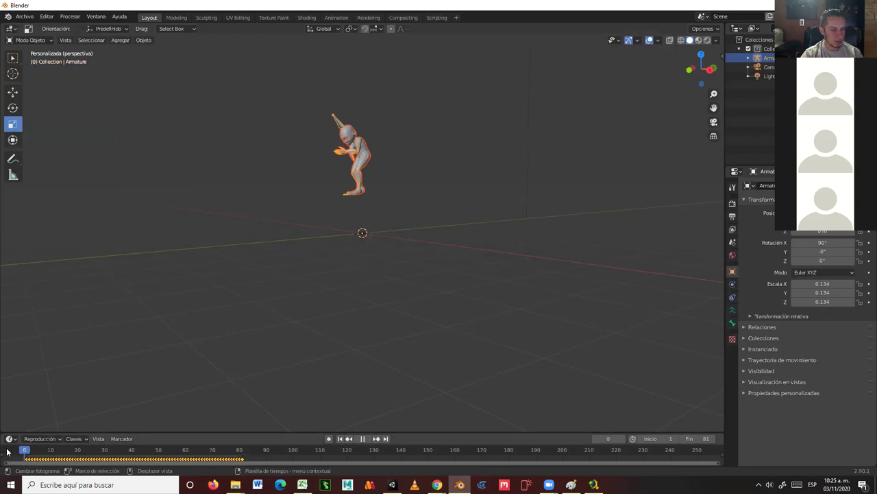
key(space)
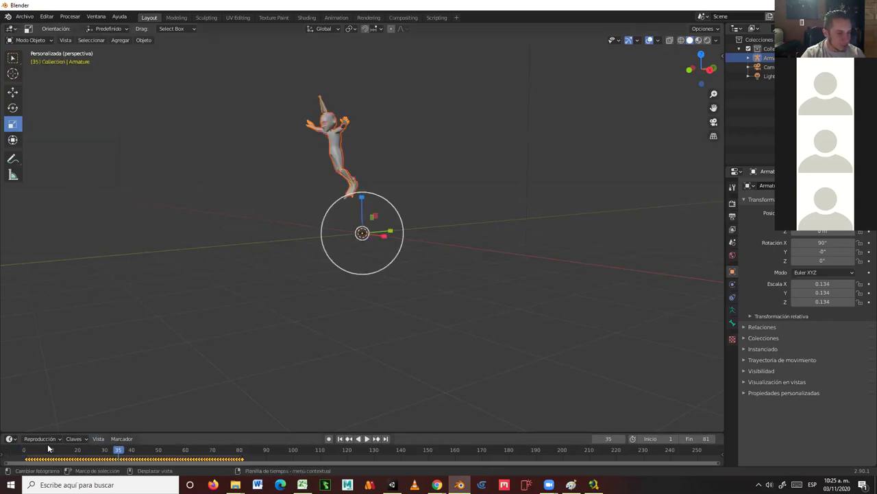
drag(34, 446, 22, 449)
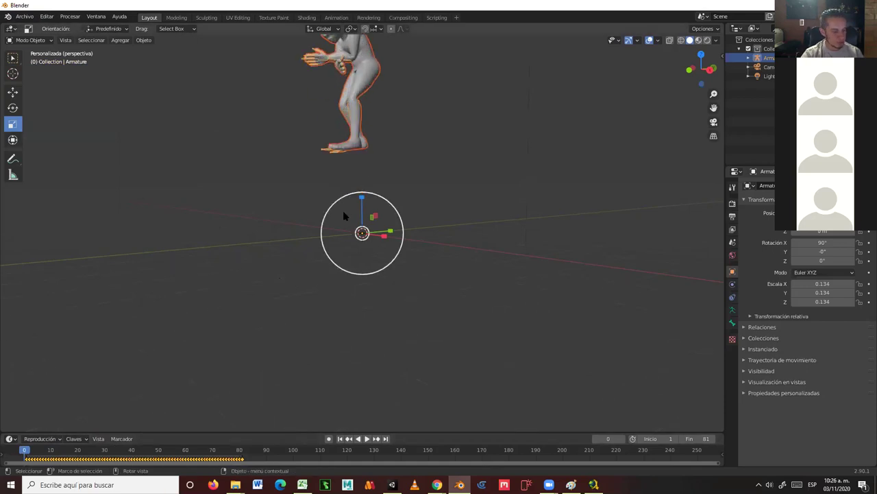
Add a cube mesh at the scene origin and scale it uniformly to about 0.447.
middle_drag(344, 216, 469, 340)
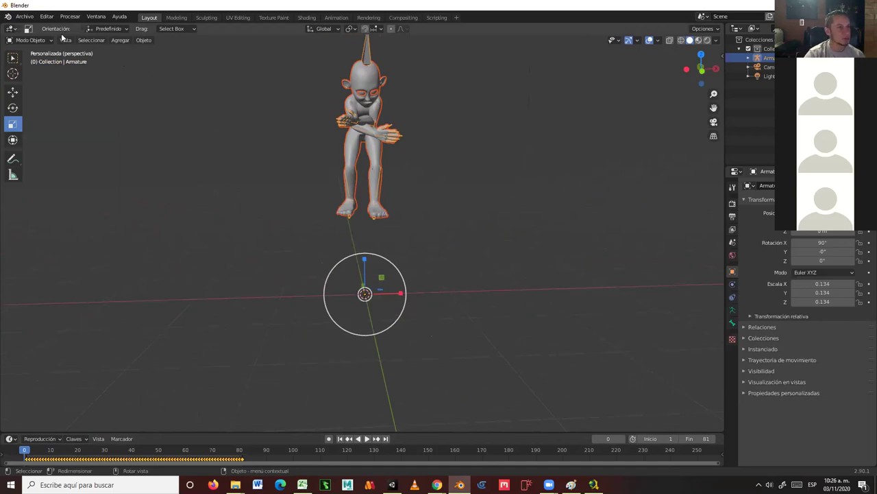
click(124, 41)
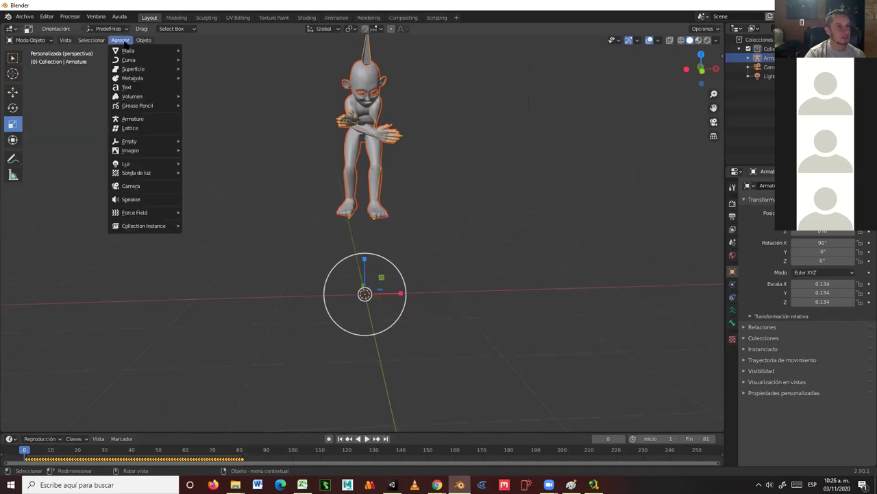
mouse_move(130, 52)
click(223, 59)
middle_drag(266, 93, 382, 290)
mouse_move(382, 291)
mouse_down()
mouse_move(386, 276)
mouse_move(374, 281)
mouse_move(385, 284)
mouse_up()
mouse_move(385, 284)
middle_down()
mouse_move(372, 243)
mouse_move(379, 276)
middle_up()
drag(380, 277, 377, 281)
Raise the cube to about Z 0.49 m and scale it uniformly to about 0.486 so its top meets the character's feet.
click(13, 90)
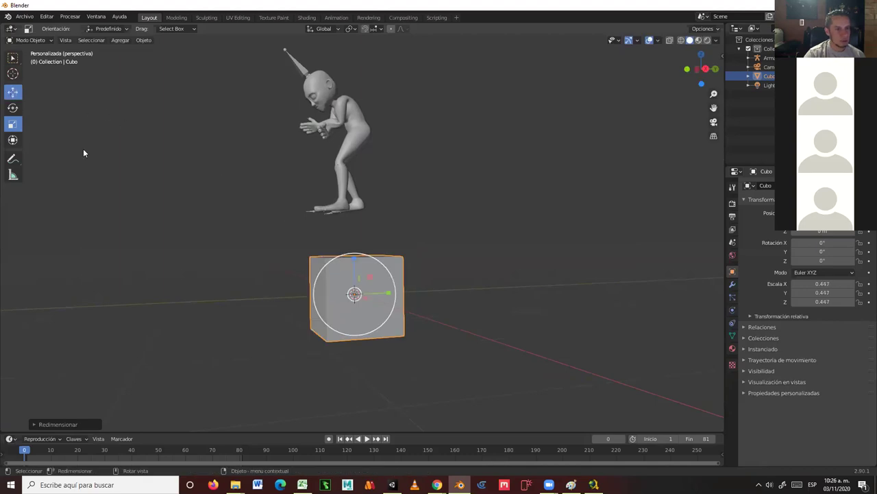
drag(354, 254, 364, 213)
key(KP_1)
scroll(443, 233, up, 4)
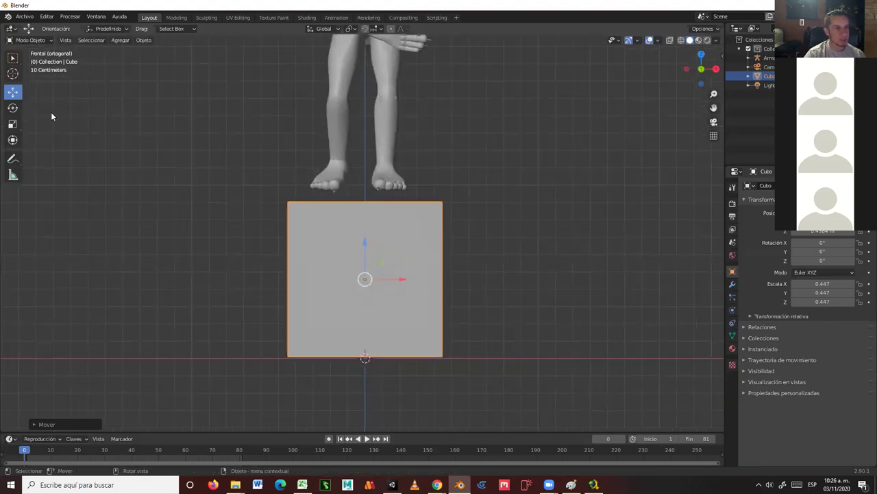
click(12, 123)
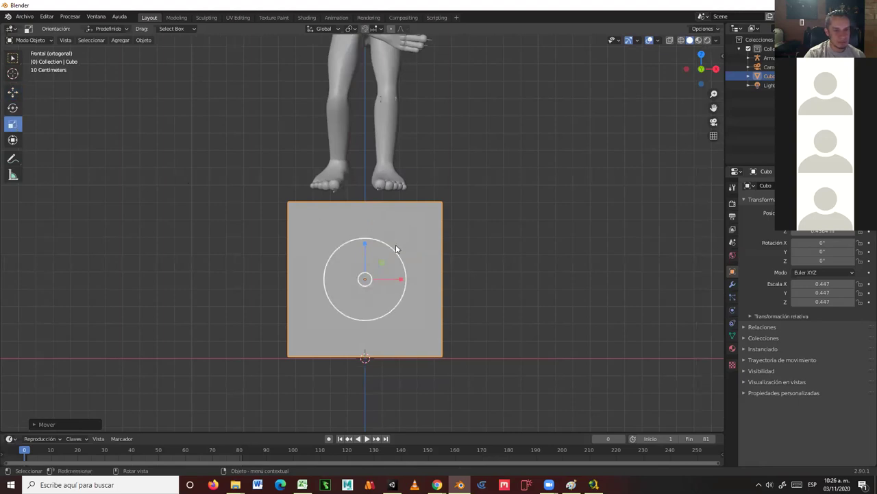
mouse_move(392, 251)
mouse_down()
mouse_move(399, 244)
mouse_move(366, 235)
mouse_move(399, 246)
mouse_up()
click(12, 91)
click(12, 123)
middle_drag(517, 241, 418, 272)
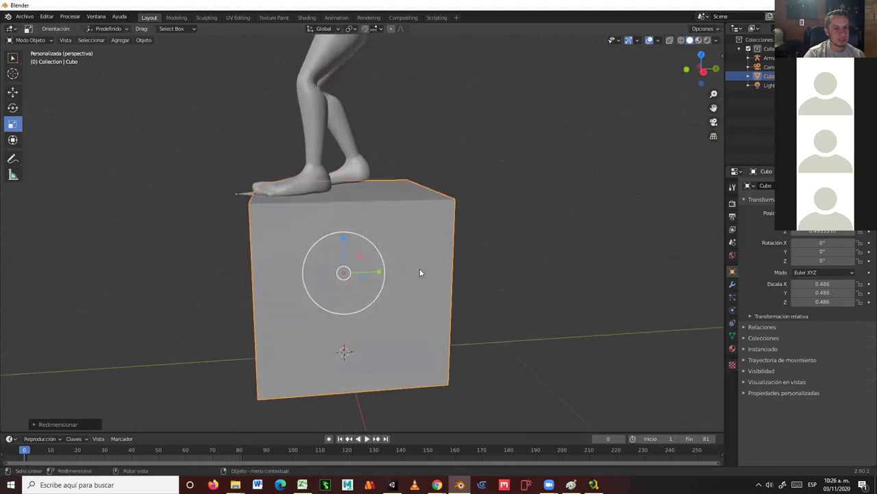
Move the cube along the Y axis to place it as a platform under the character's feet.
scroll(419, 272, down, 2)
click(13, 91)
middle_drag(152, 150, 234, 206)
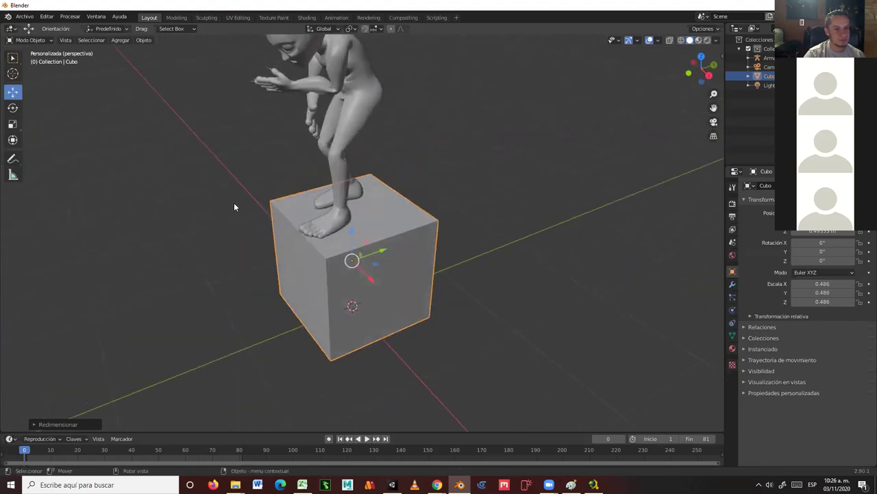
drag(384, 251, 405, 255)
Play the jump off the cube and return to frame 0, viewing the character from the side.
middle_drag(405, 254, 473, 281)
key(space)
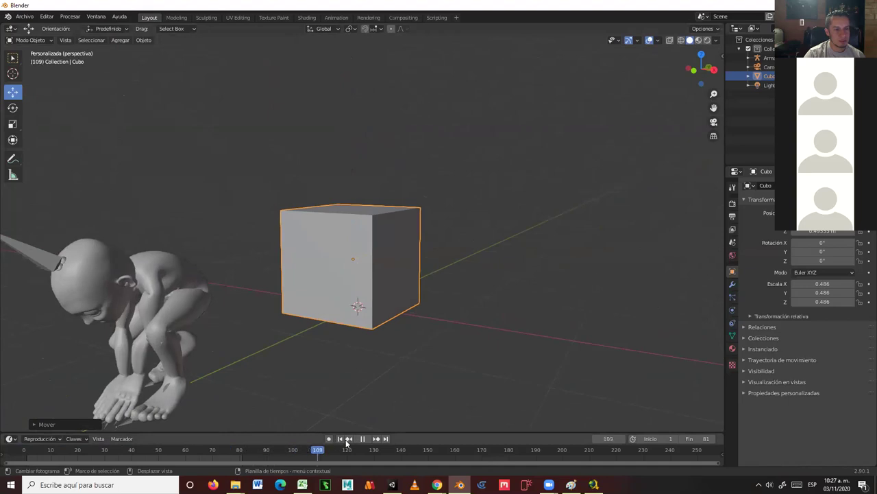
drag(371, 446, 7, 423)
key(space)
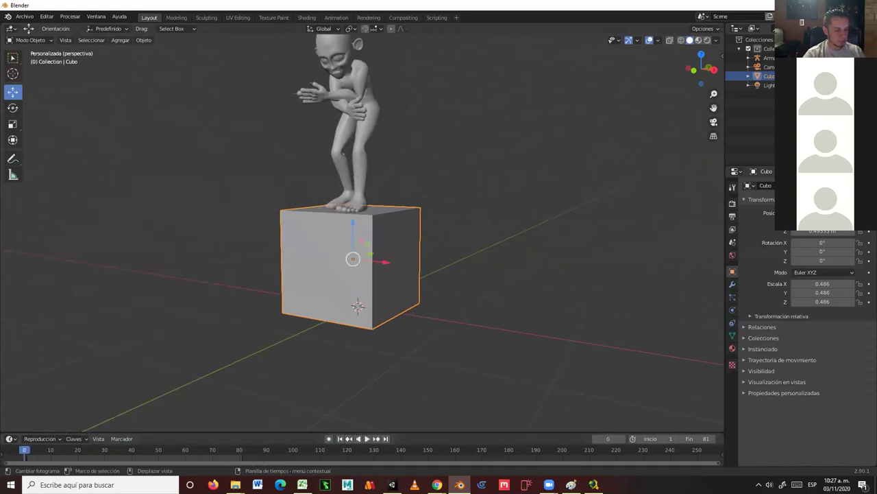
middle_drag(579, 243, 489, 257)
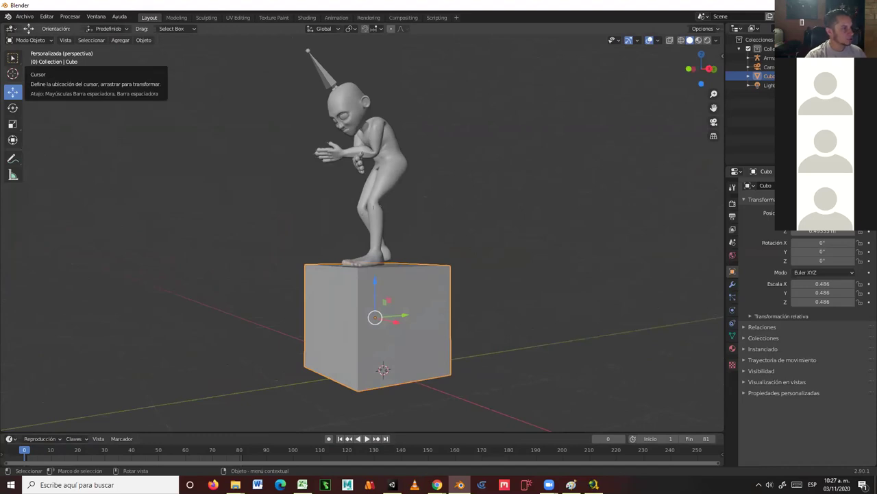
Switch to Chrome's save dialog, save the JPEG image to the Escritorio folder, and choose another application to open it.
key(alt+Tab)
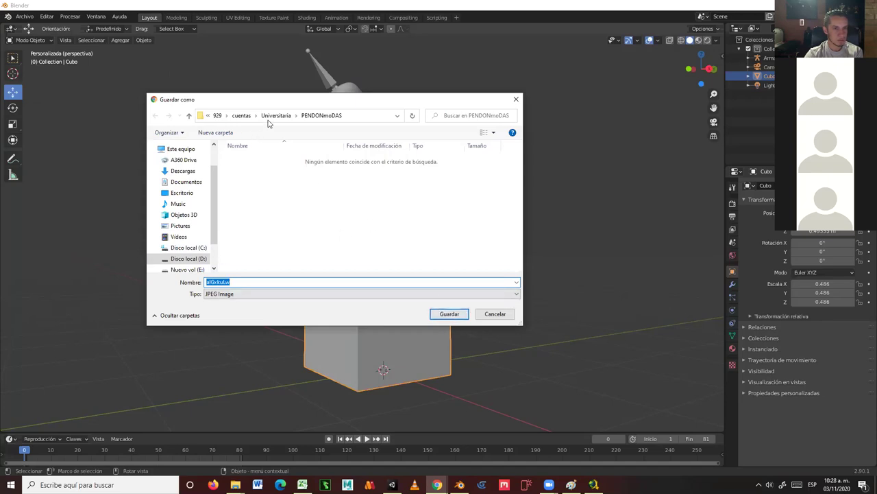
click(176, 193)
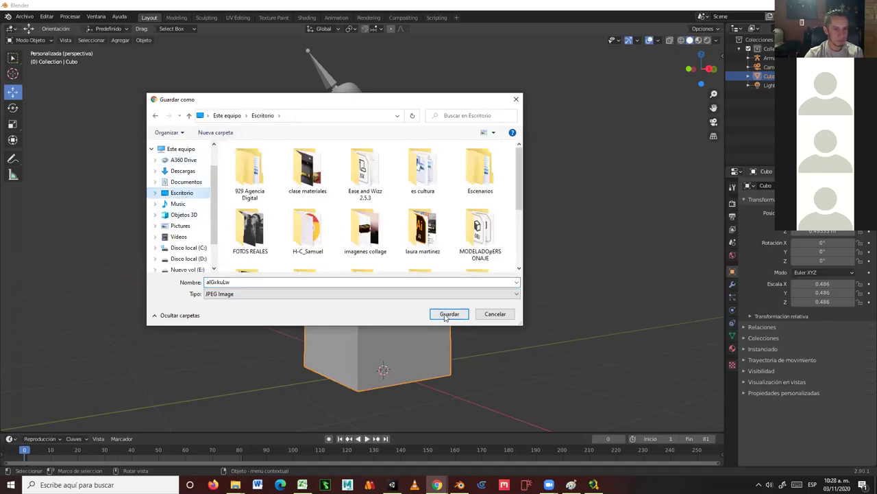
click(446, 313)
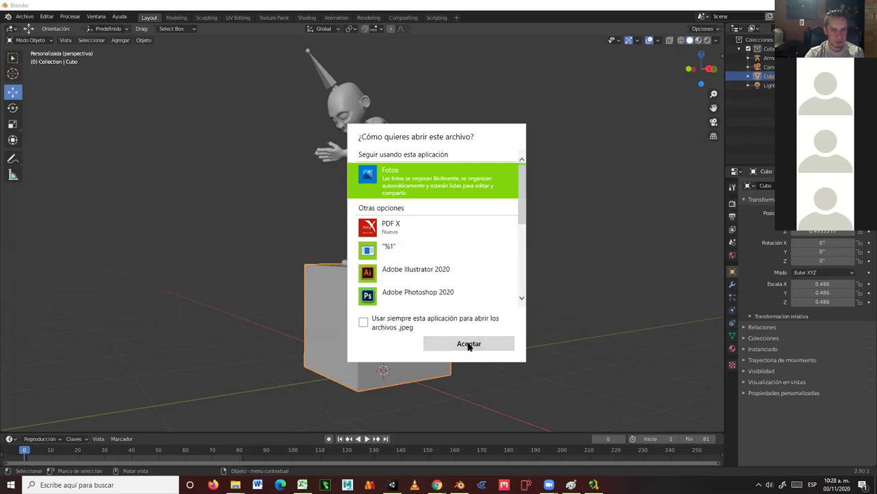
scroll(418, 261, down, 3)
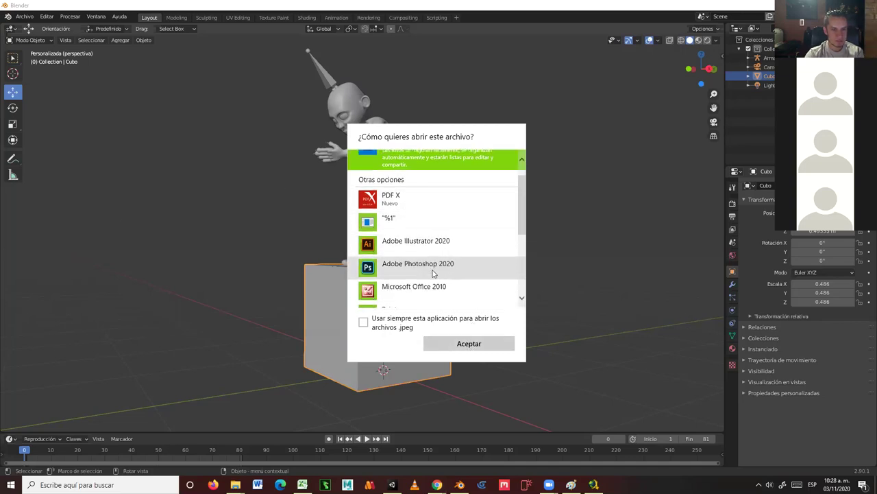
scroll(432, 271, down, 3)
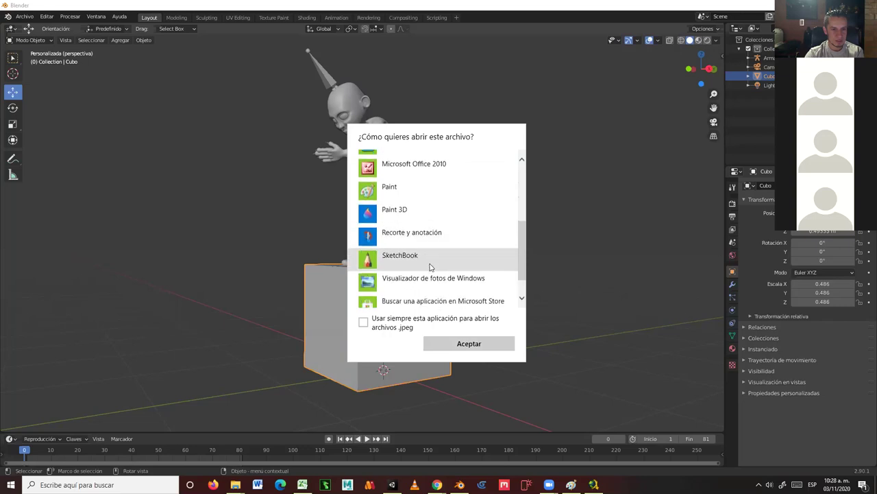
click(429, 248)
click(481, 348)
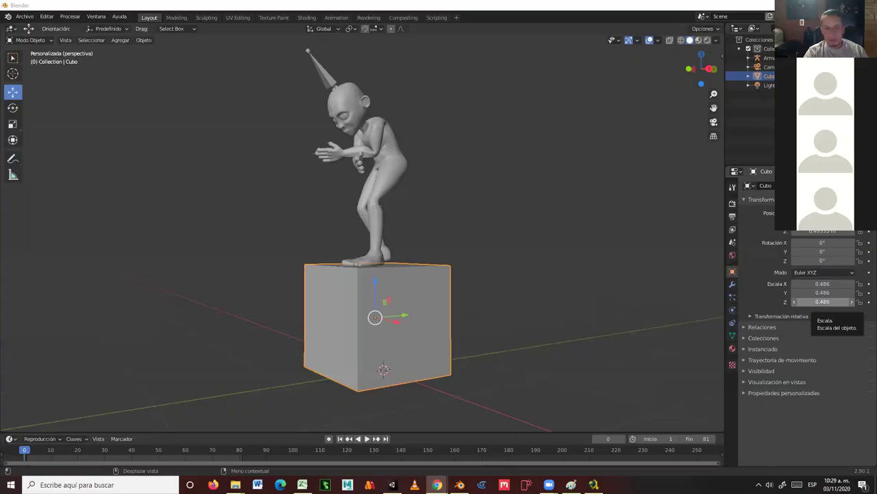
Select the character's body mesh and add a new material named piel to it.
middle_drag(566, 302, 505, 273)
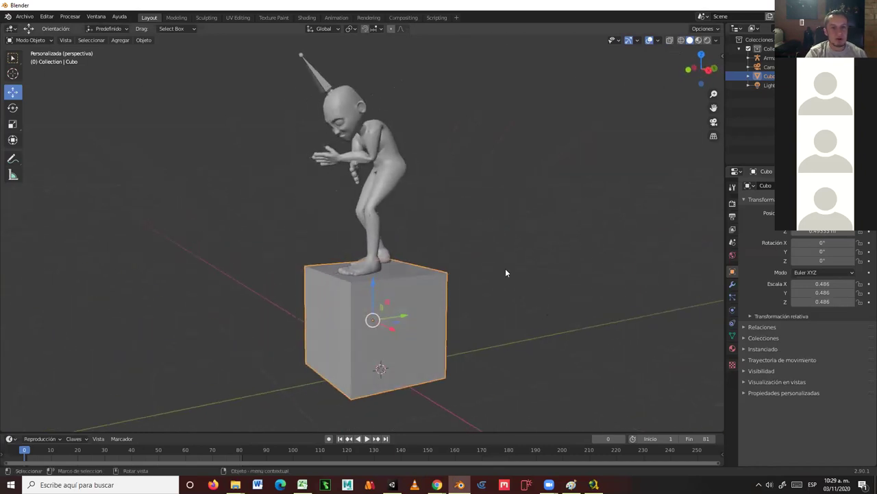
click(401, 167)
middle_drag(404, 160, 433, 150)
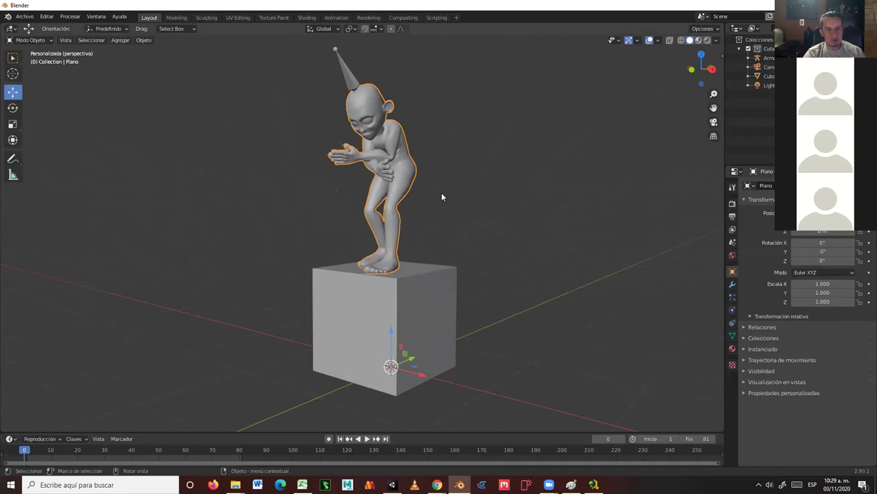
scroll(449, 174, up, 5)
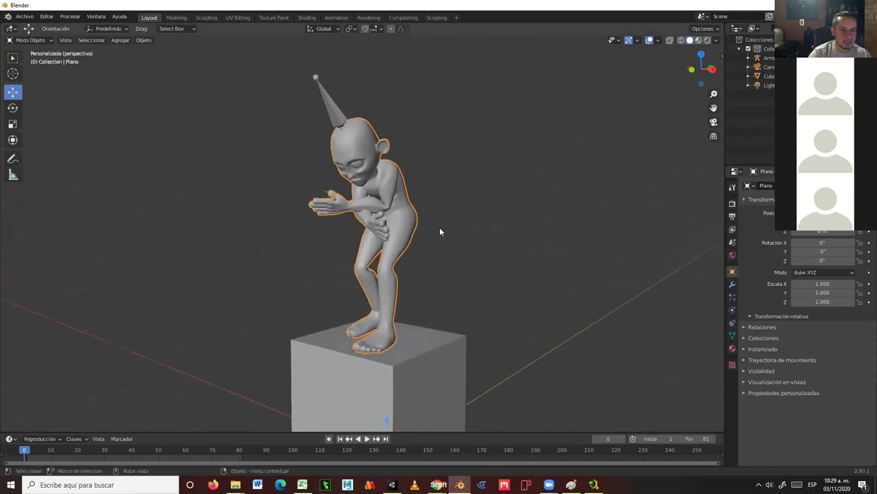
mouse_move(454, 233)
middle_down()
mouse_move(501, 231)
mouse_move(550, 210)
mouse_move(429, 241)
mouse_move(481, 232)
mouse_move(467, 229)
middle_up()
mouse_move(432, 180)
middle_down()
mouse_move(355, 192)
mouse_move(465, 163)
mouse_move(423, 155)
mouse_move(408, 160)
mouse_move(420, 157)
mouse_move(417, 167)
mouse_move(319, 192)
mouse_move(454, 171)
mouse_move(445, 172)
middle_up()
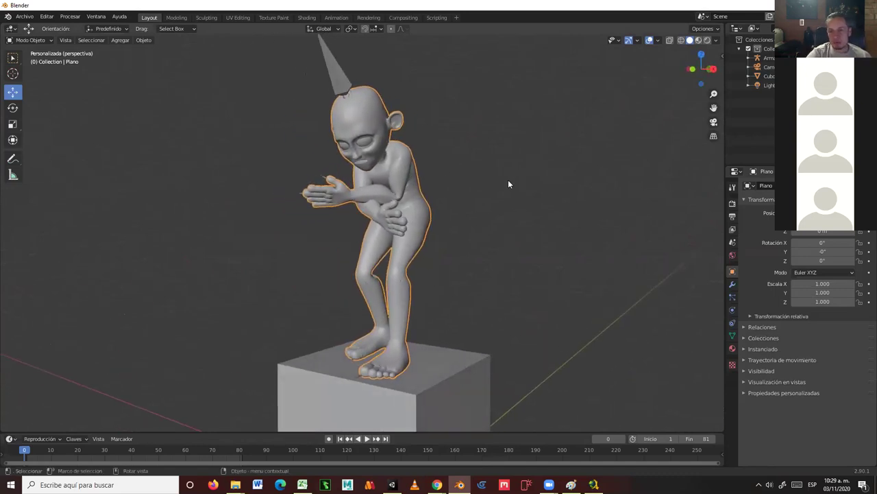
click(732, 348)
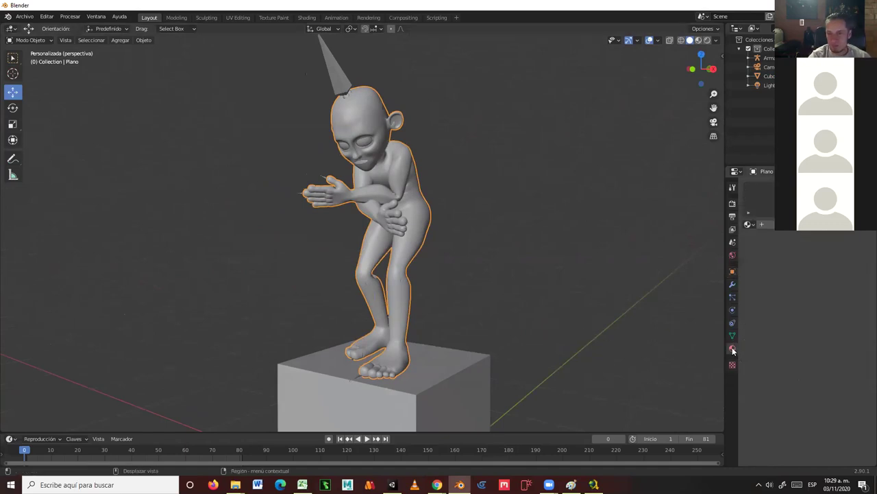
click(761, 224)
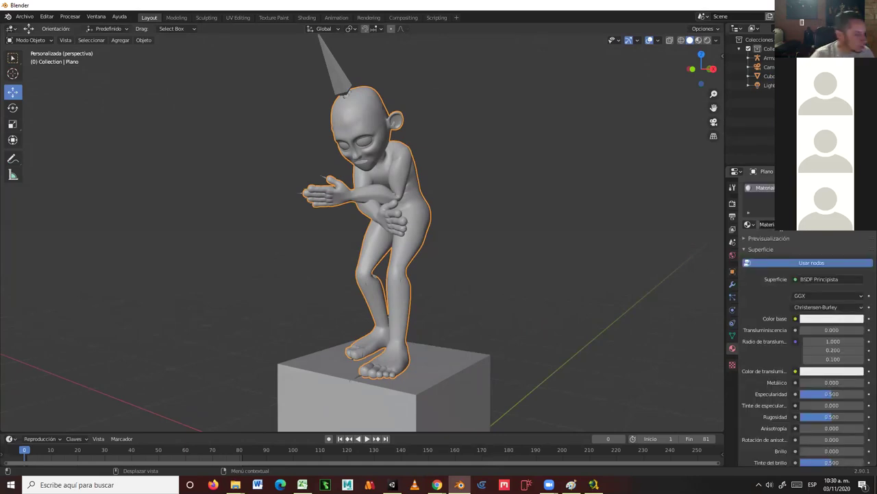
double_click(765, 224)
text(pl)
key(Return)
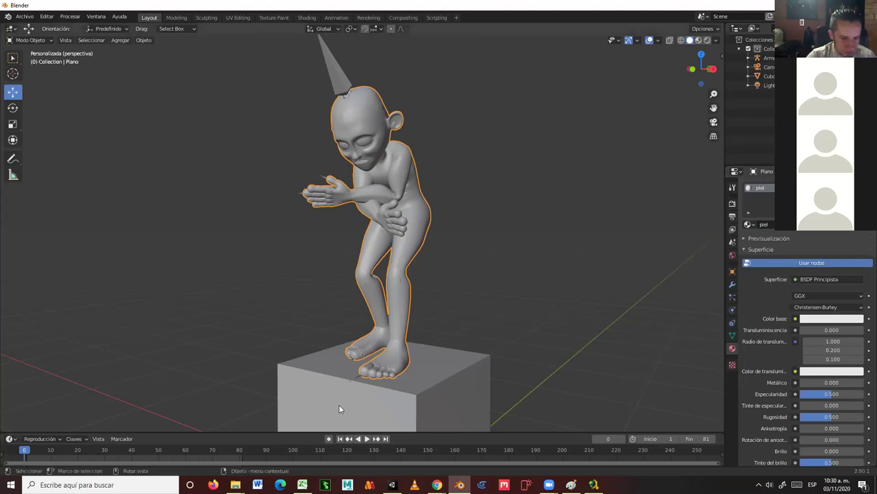
Enlarge the timeline area by raising its border with the 3D view.
drag(322, 429, 352, 342)
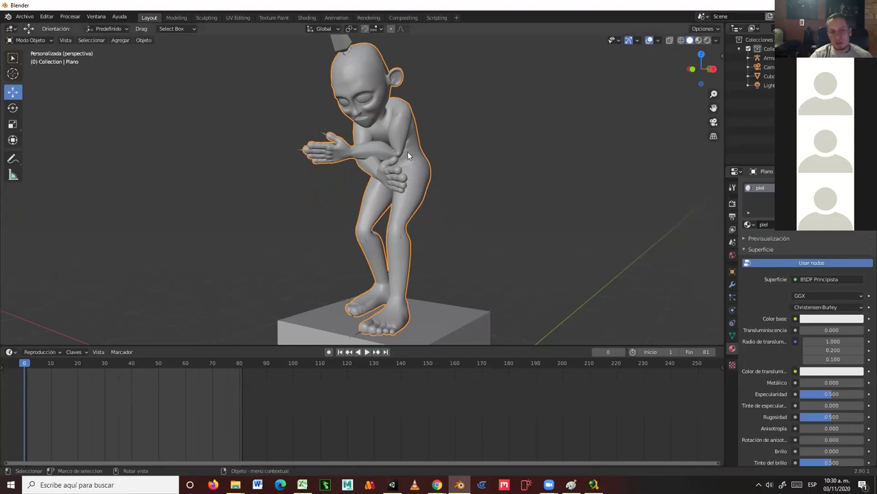
drag(400, 345, 399, 312)
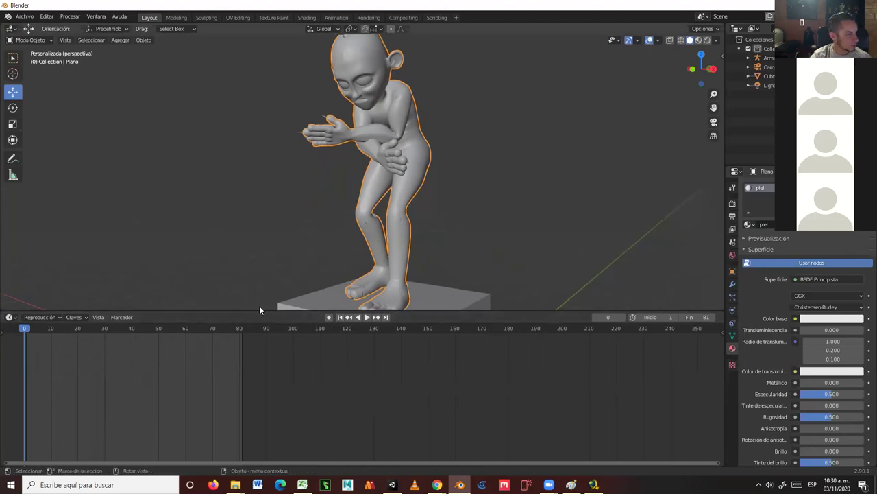
Change the timeline area to the Shader Editor to show the piel material's nodes.
click(11, 318)
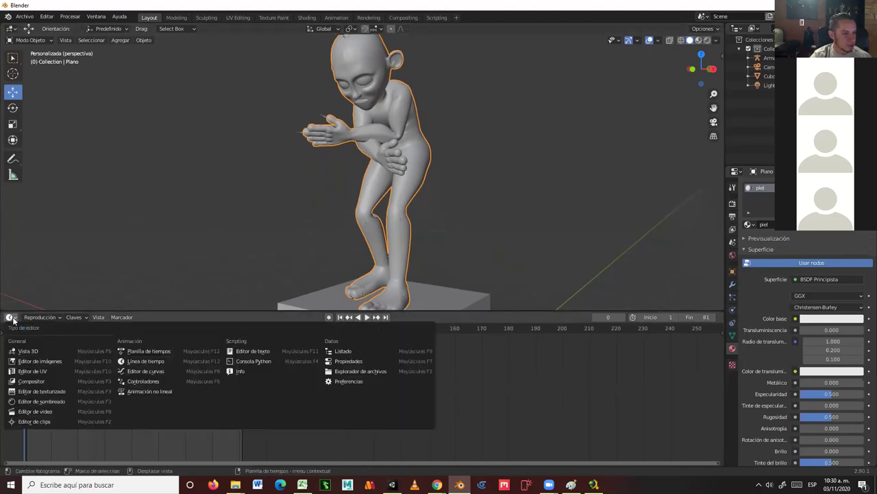
click(40, 402)
scroll(386, 427, up, 4)
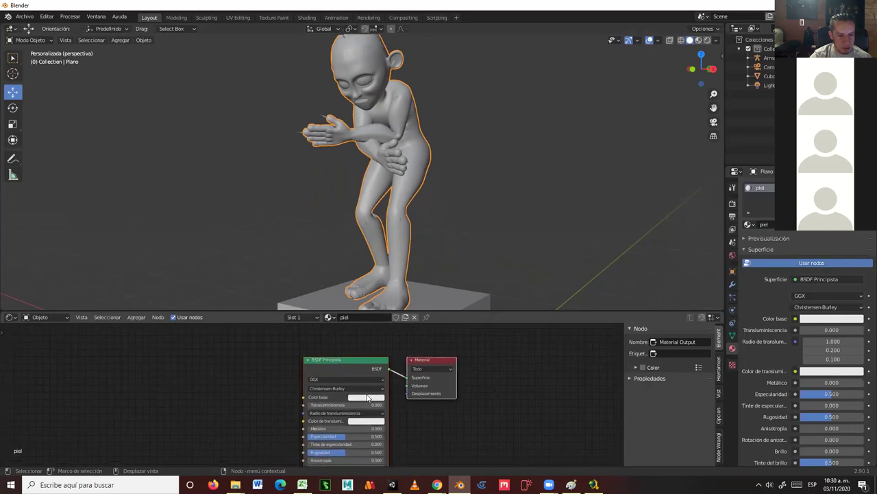
scroll(368, 398, up, 2)
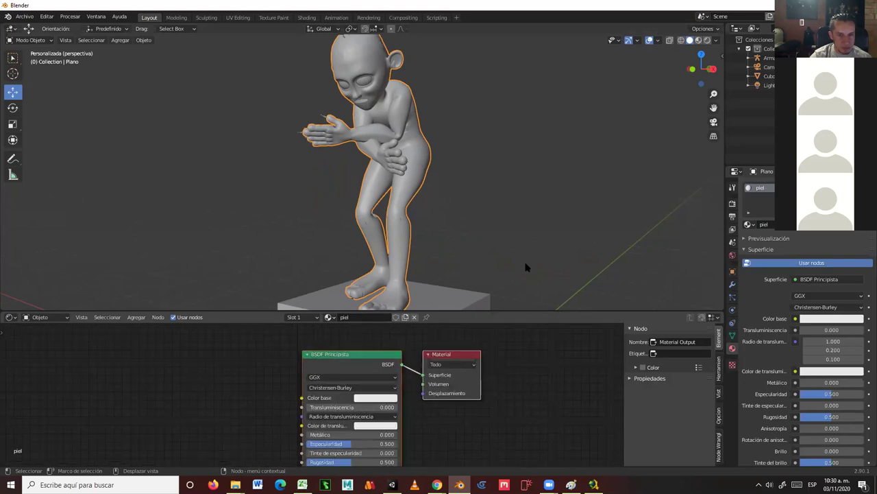
Preview the piel material in the viewport and set its base color to a light orange skin tone, HSV 0.079, 0.506, 0.906.
click(707, 40)
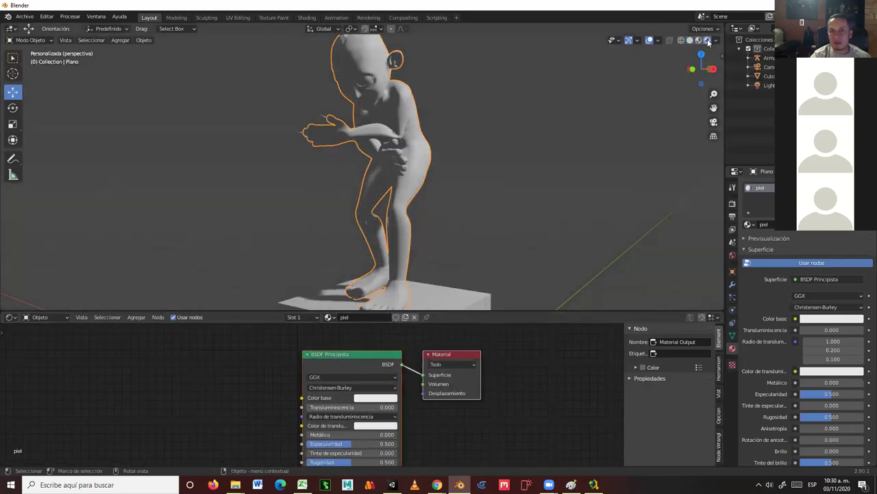
click(698, 39)
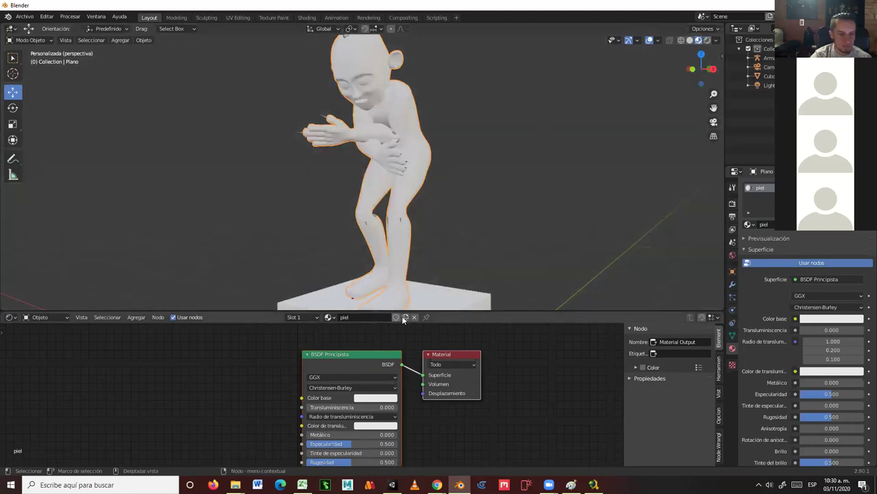
click(371, 398)
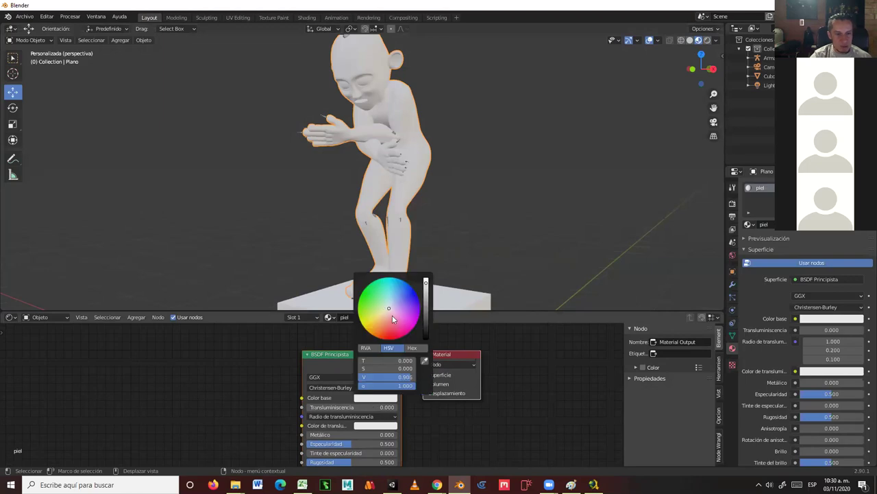
drag(388, 312, 380, 324)
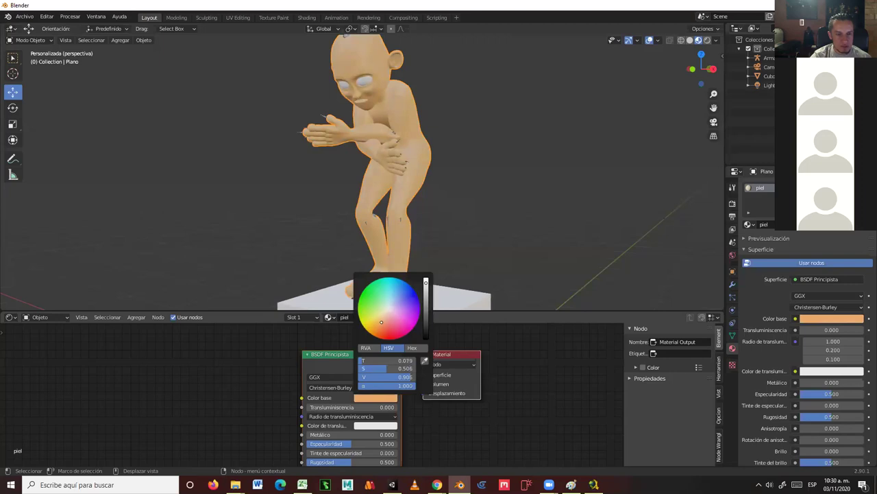
mouse_move(486, 208)
middle_down()
mouse_move(441, 210)
mouse_move(502, 218)
mouse_move(508, 204)
mouse_move(499, 203)
middle_up()
middle_drag(476, 172, 511, 227)
scroll(529, 237, up, 5)
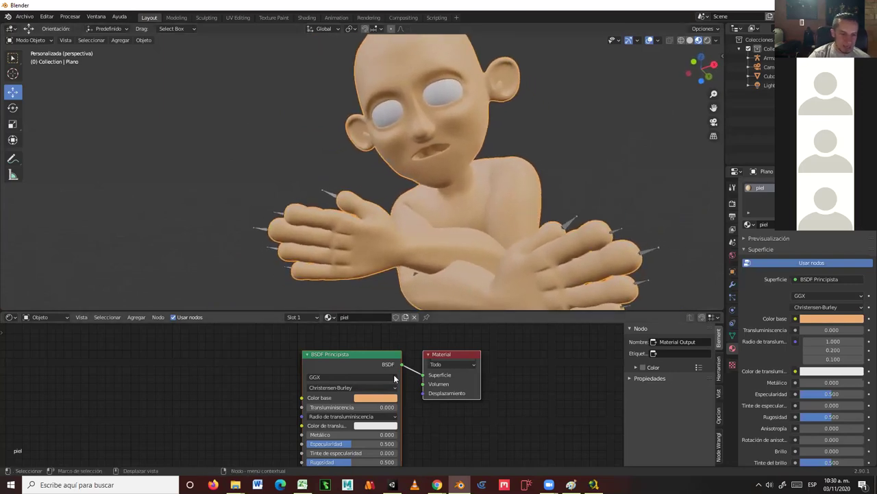
Set the piel material's subsurface color to red.
click(370, 427)
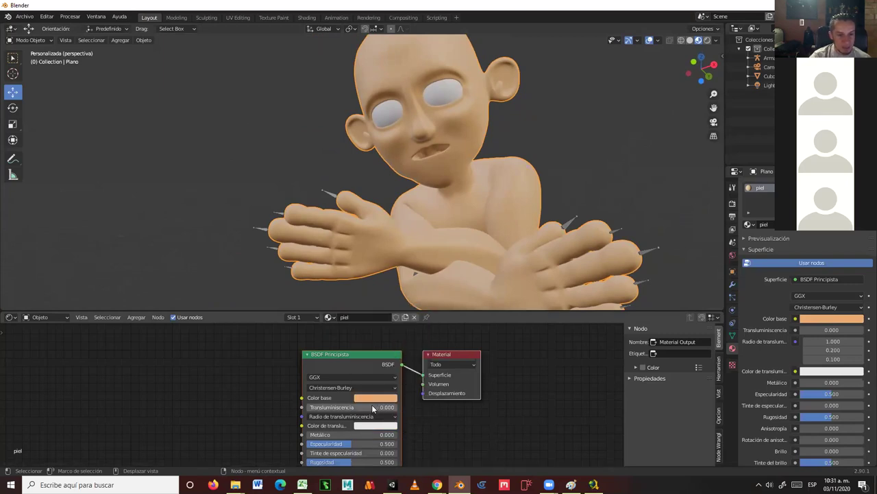
click(369, 428)
drag(390, 339, 387, 360)
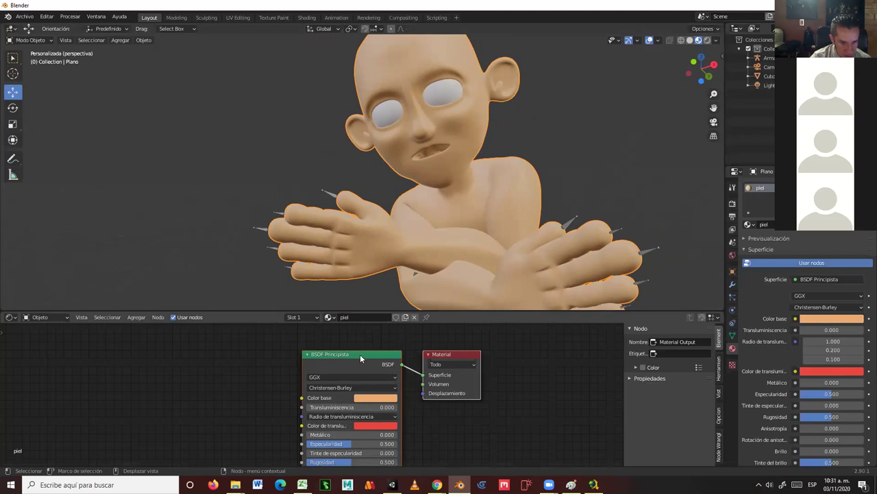
drag(370, 353, 374, 349)
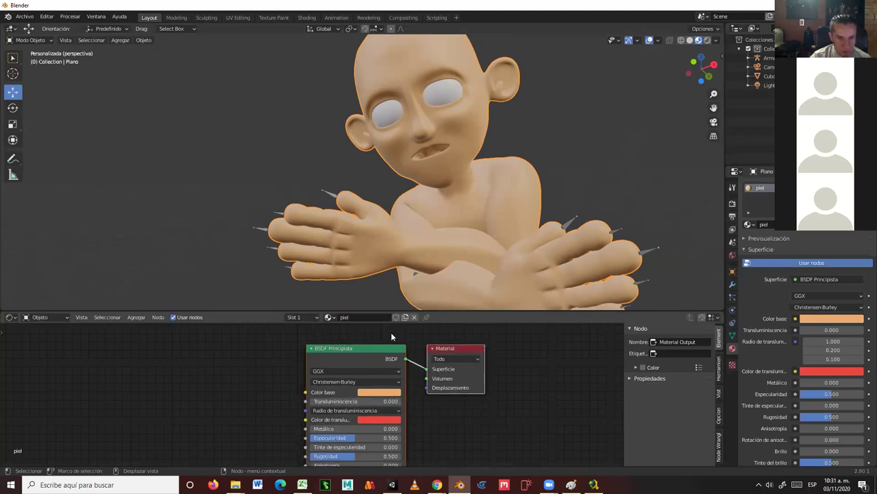
Display the model with rendered shading and try a subsurface value of 2 on the piel material.
click(708, 40)
middle_drag(533, 208, 425, 388)
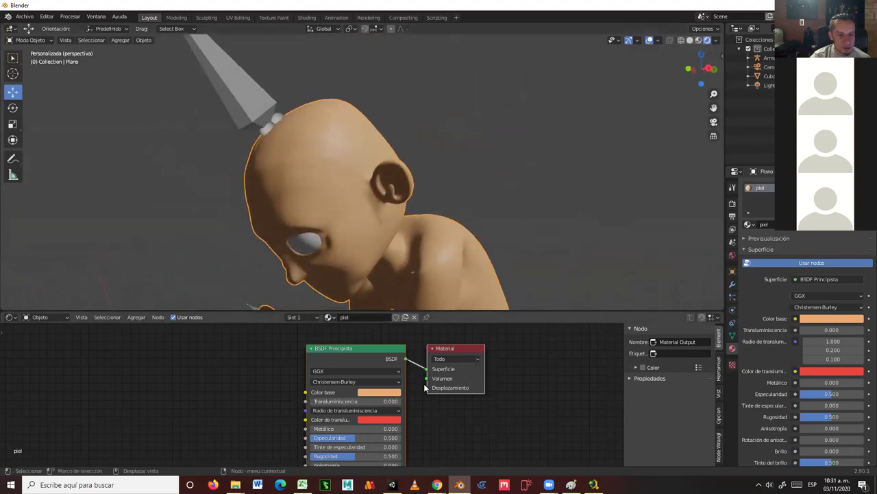
click(363, 403)
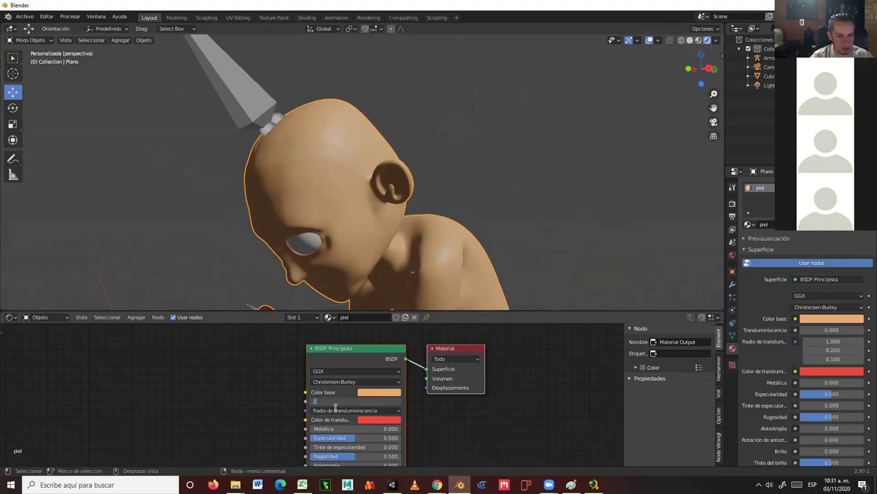
text(2)
key(Return)
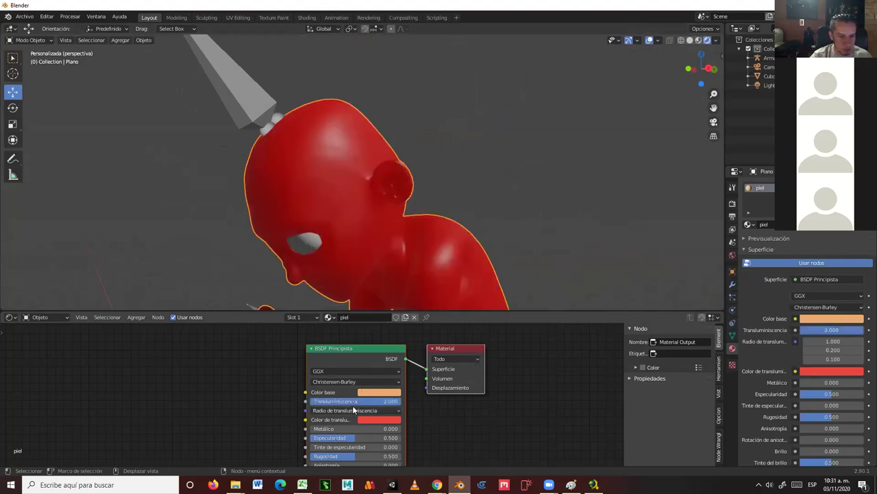
Reduce the piel material's subsurface to 0.5, then fine-tune it to 0.291.
click(352, 403)
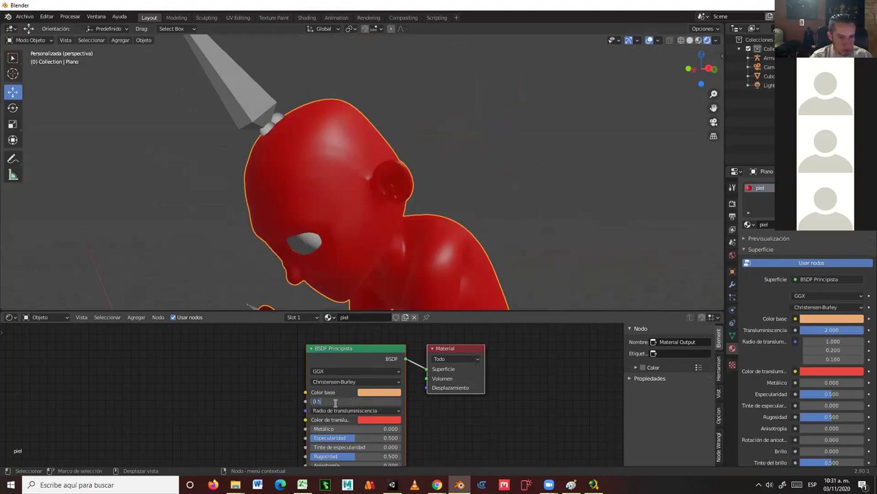
key(Return)
middle_drag(448, 239, 374, 287)
drag(345, 404, 335, 405)
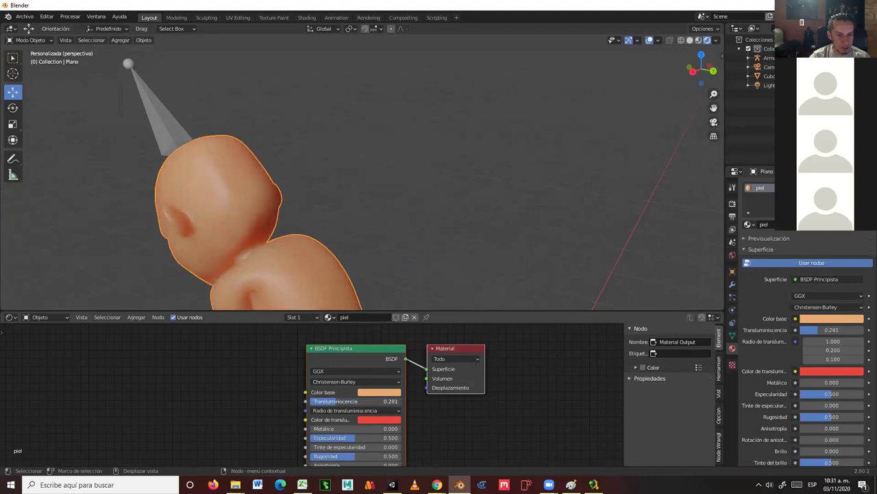
Select one of the character's eye spheres and add a new material named ojos to it.
middle_drag(384, 307, 407, 293)
scroll(438, 198, up, 5)
scroll(432, 200, down, 4)
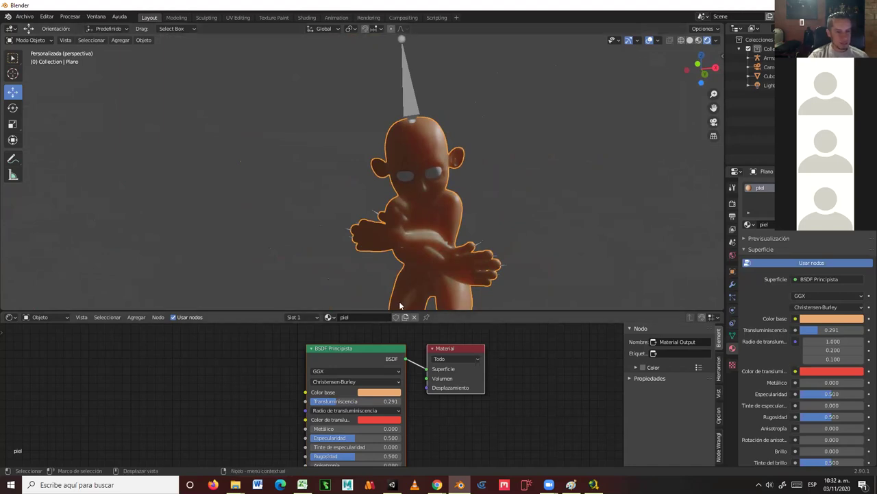
click(437, 175)
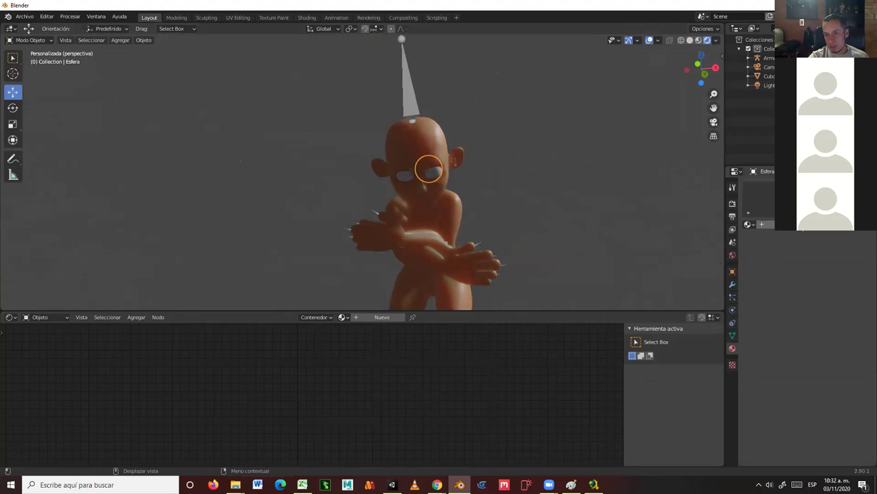
click(802, 227)
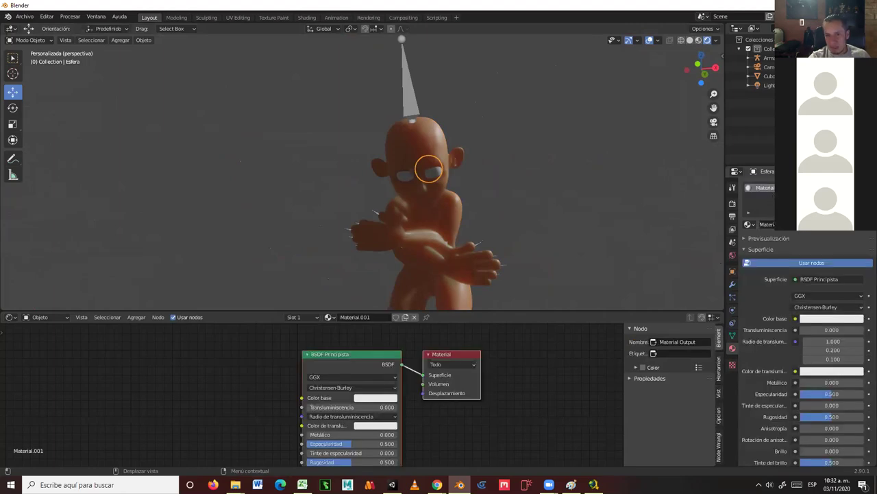
double_click(764, 225)
text(o)
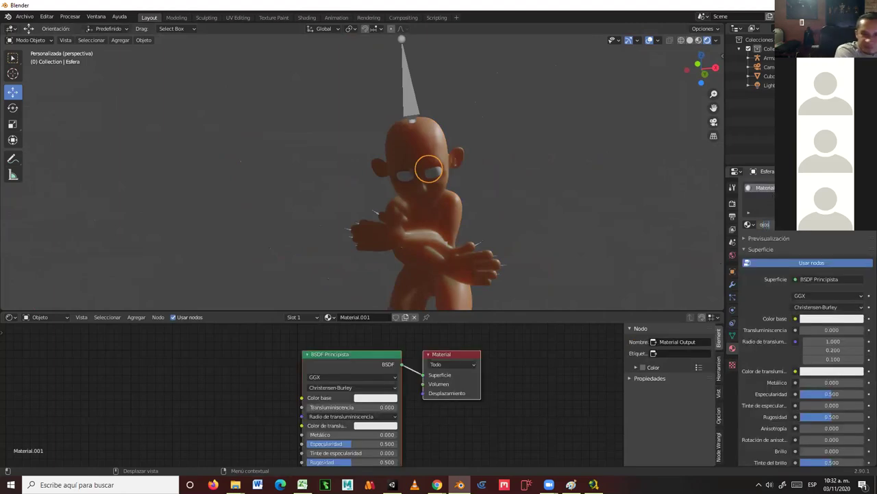
text(jos)
key(Return)
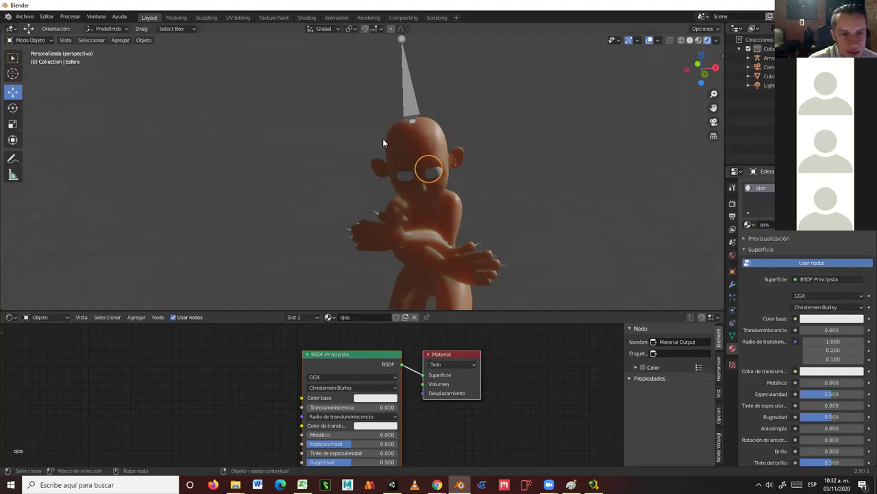
Return the viewport to material preview shading and inspect the eyes from the front of the face.
scroll(473, 200, up, 6)
middle_drag(517, 231, 567, 161)
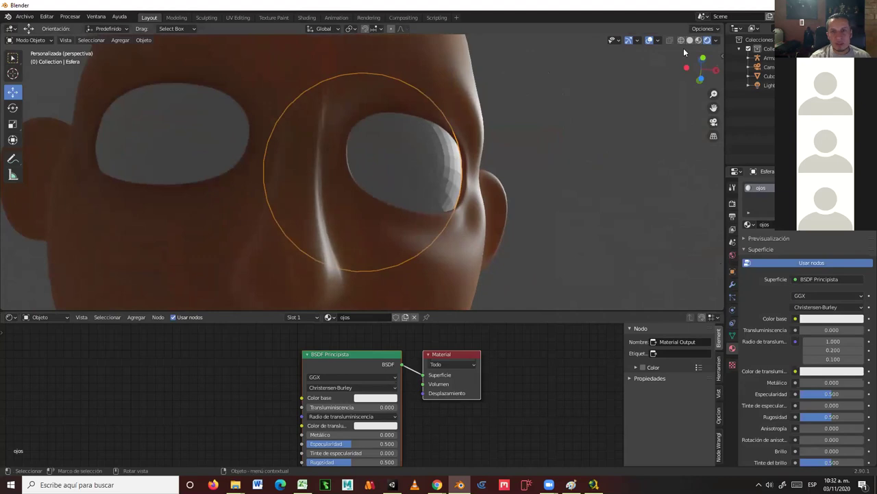
click(699, 40)
scroll(556, 203, down, 6)
middle_drag(552, 205, 640, 83)
middle_drag(541, 136, 552, 167)
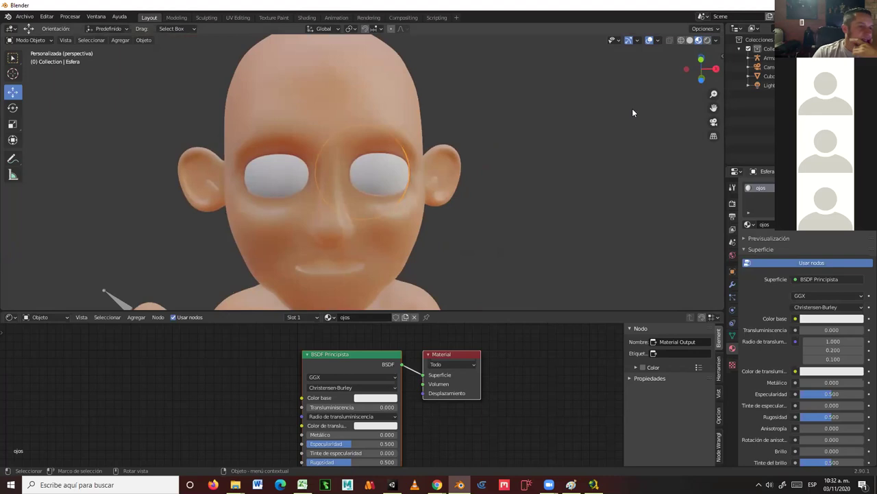
middle_drag(531, 159, 381, 184)
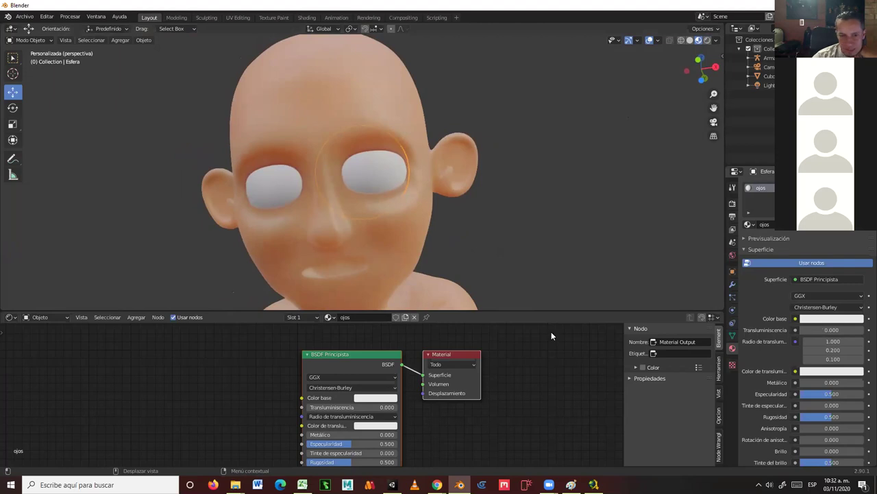
Set the ojos material's roughness to 0.014 for glossy eyes.
scroll(365, 444, down, 1)
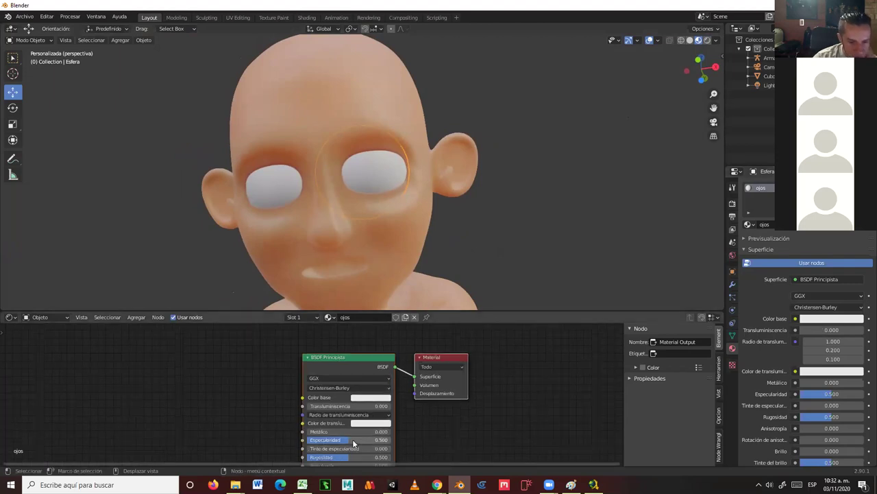
drag(345, 456, 312, 456)
scroll(377, 170, up, 1)
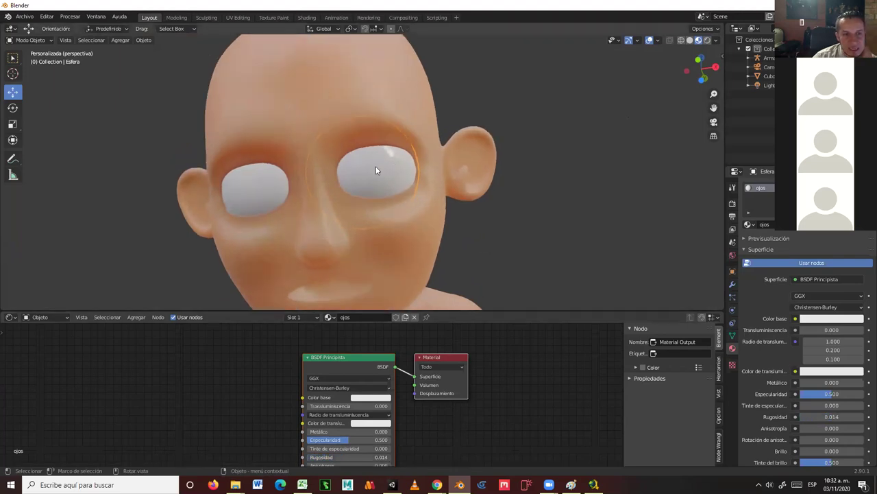
Apply smooth shading to the selected eye sphere, comparing it with flat shading before returning to smooth.
middle_drag(374, 179, 389, 190)
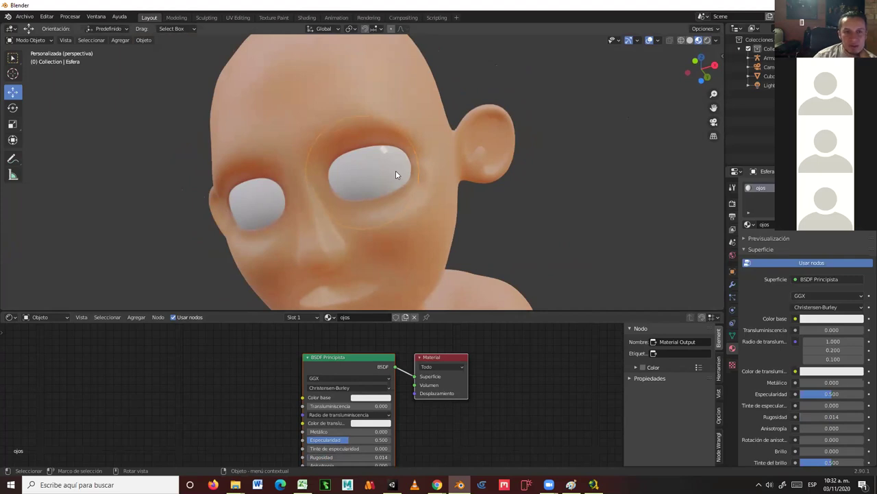
mouse_move(382, 165)
middle_down()
mouse_move(362, 169)
mouse_move(406, 159)
mouse_move(393, 164)
middle_up()
right_click(393, 166)
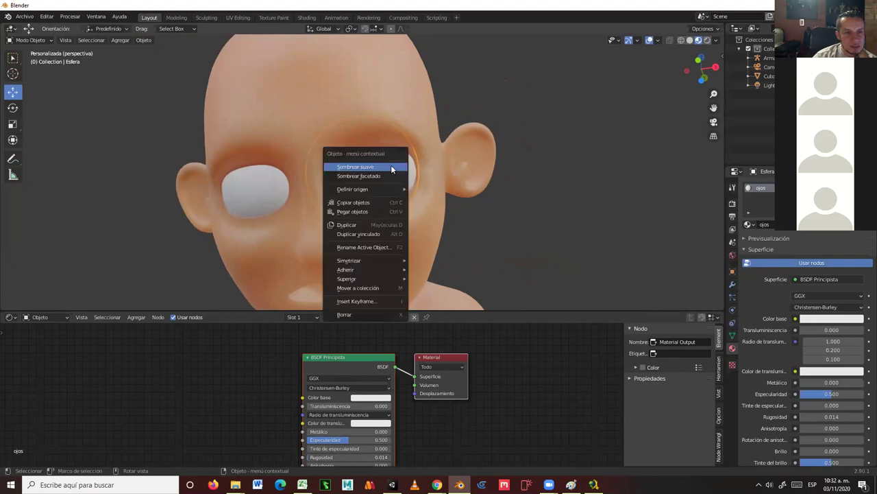
click(385, 168)
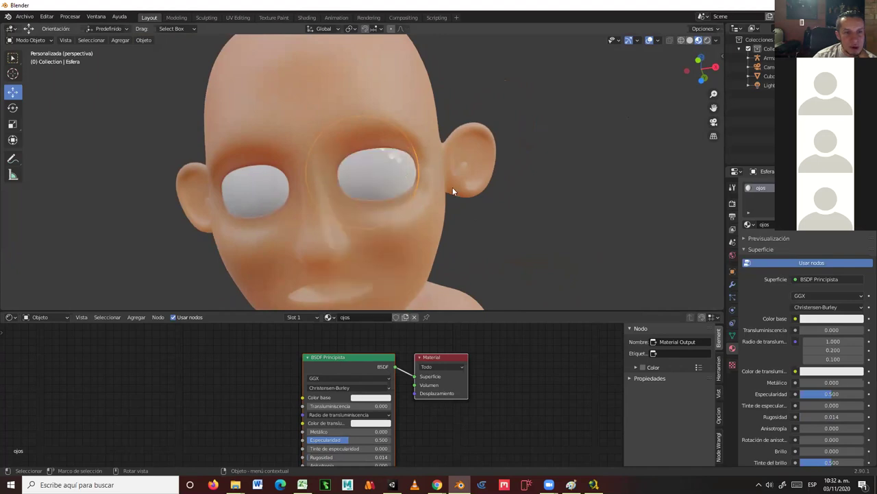
right_click(390, 173)
click(382, 180)
right_click(382, 180)
click(376, 168)
Enter Edit Mode on the eye sphere and look over the whole character and cube to locate its mesh.
middle_drag(524, 228, 520, 174)
scroll(539, 173, up, 2)
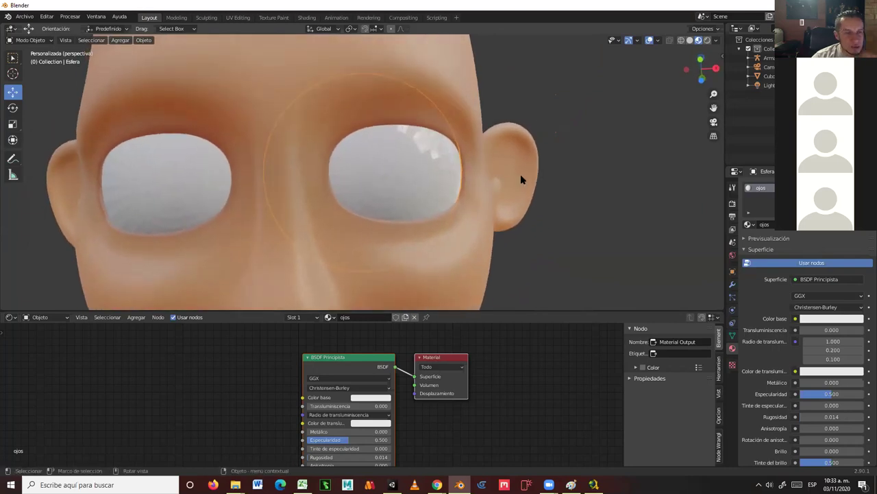
click(42, 41)
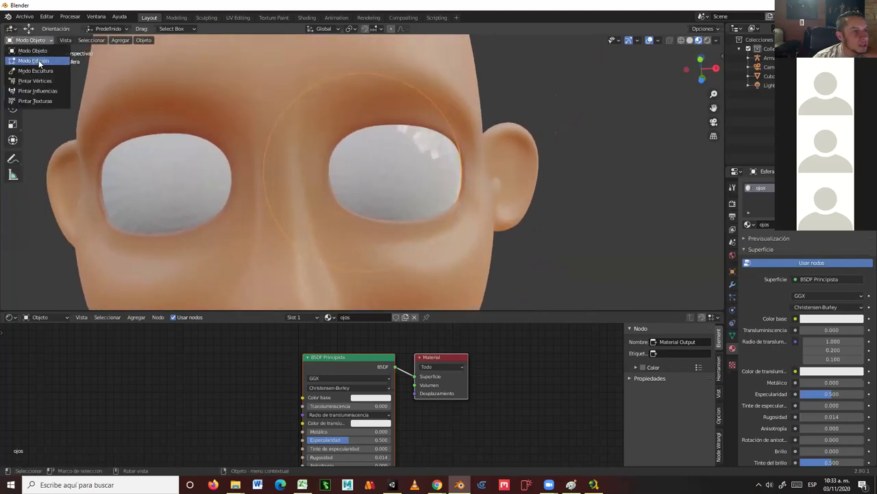
click(39, 62)
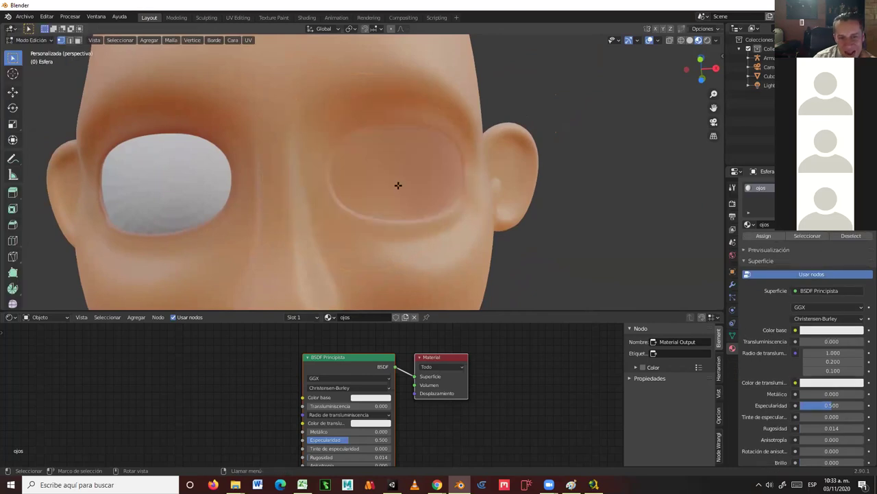
scroll(398, 185, down, 8)
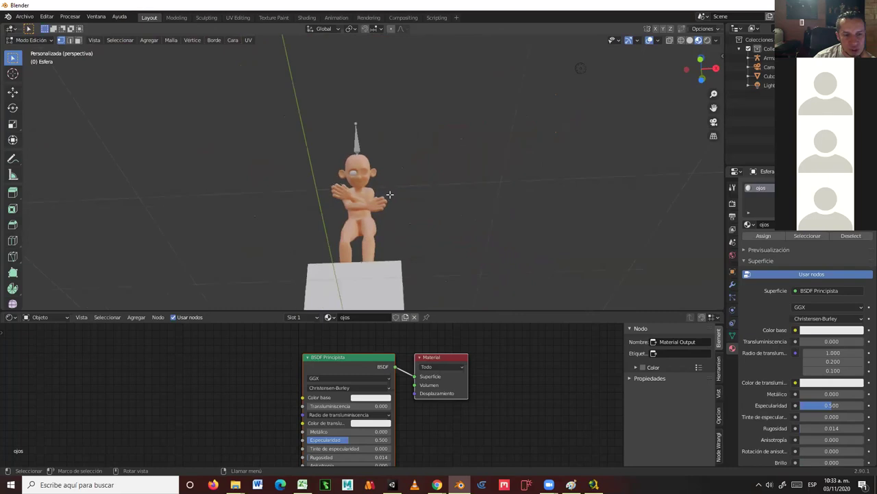
middle_drag(399, 241, 381, 278)
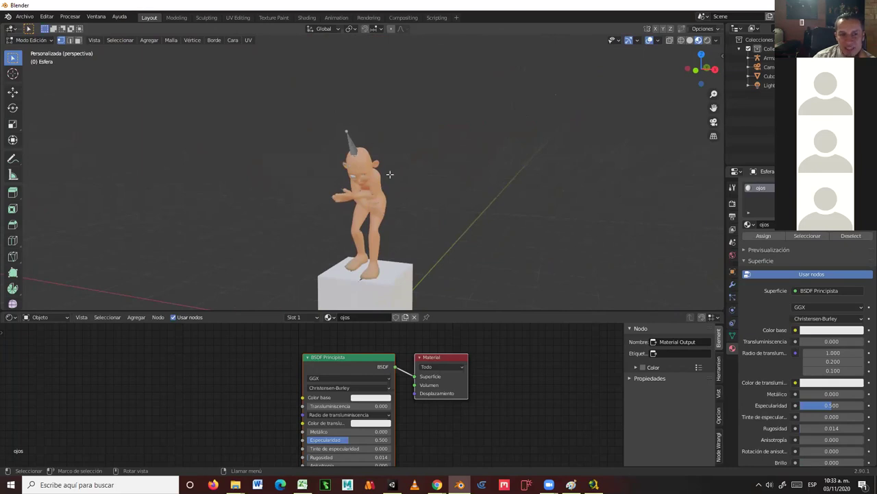
middle_drag(361, 228, 368, 270)
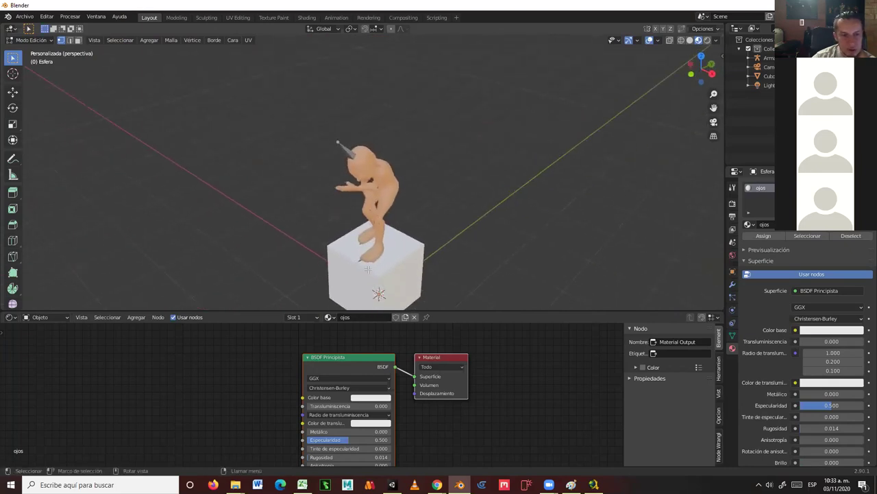
Use wireframe shading to locate the eye sphere's mesh inside the cube, frame it closely, and return to solid shading.
click(681, 40)
middle_drag(396, 259, 374, 247)
scroll(412, 264, up, 3)
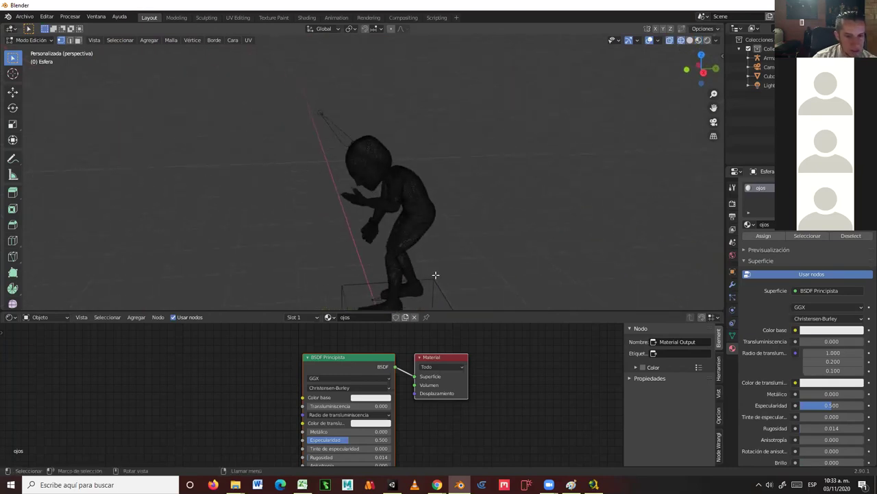
key(KP_Decimal)
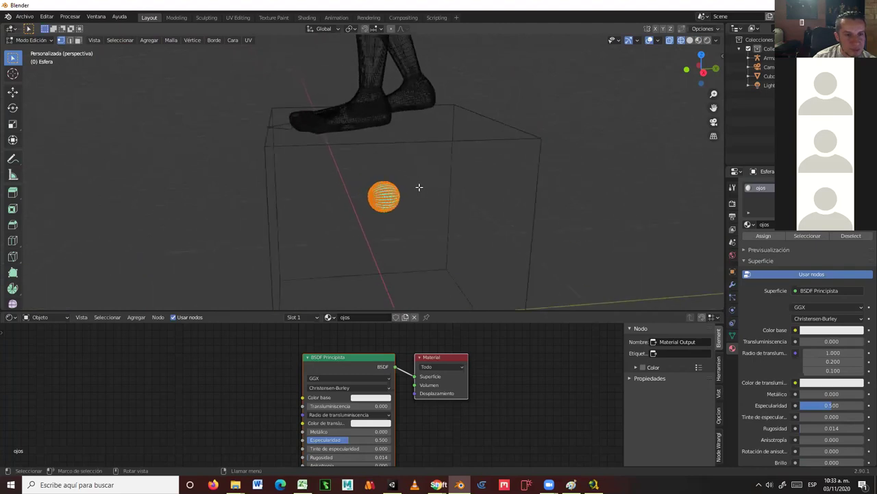
scroll(438, 227, up, 2)
middle_drag(502, 239, 576, 141)
click(691, 41)
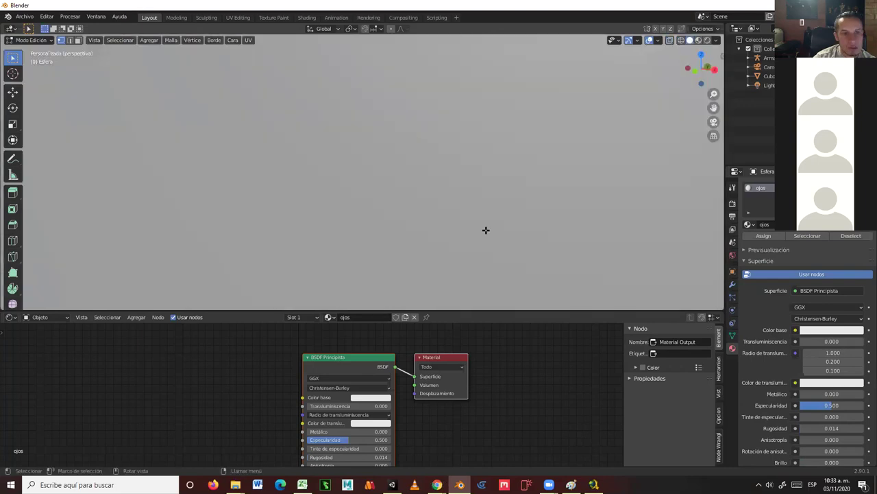
scroll(459, 251, up, 3)
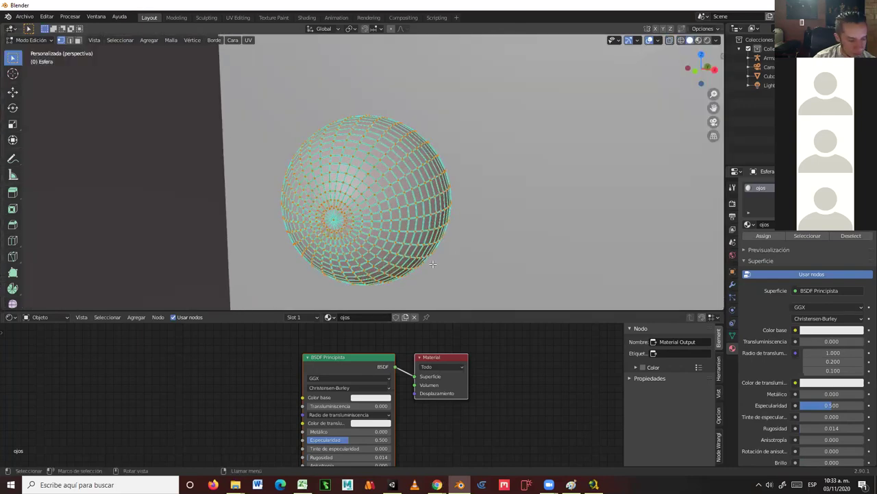
Deselect the whole eye sphere mesh and switch to face selection mode.
key(space)
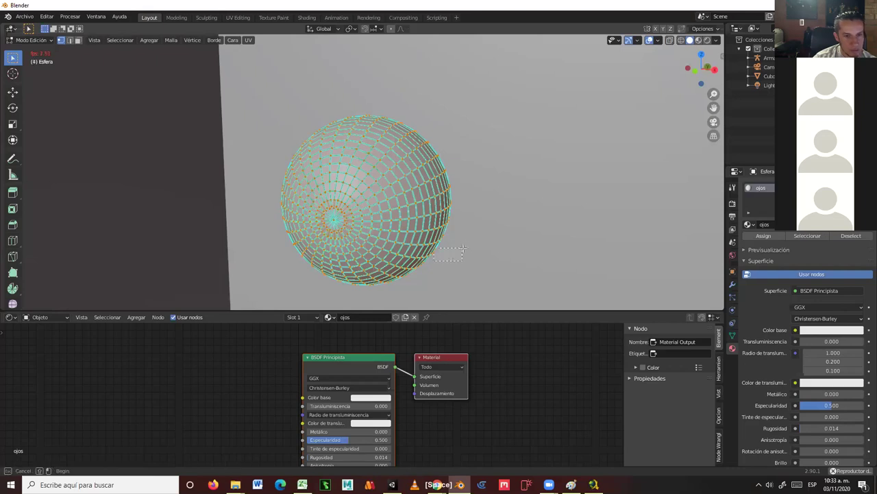
click(467, 259)
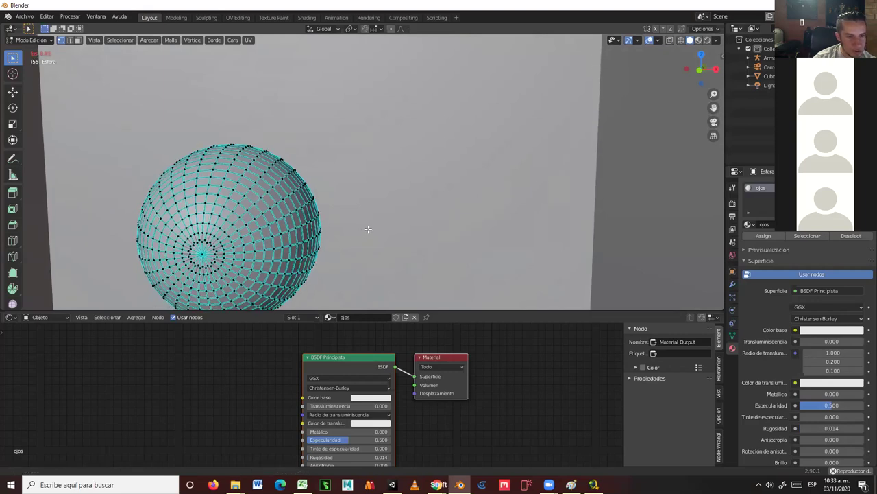
key(space)
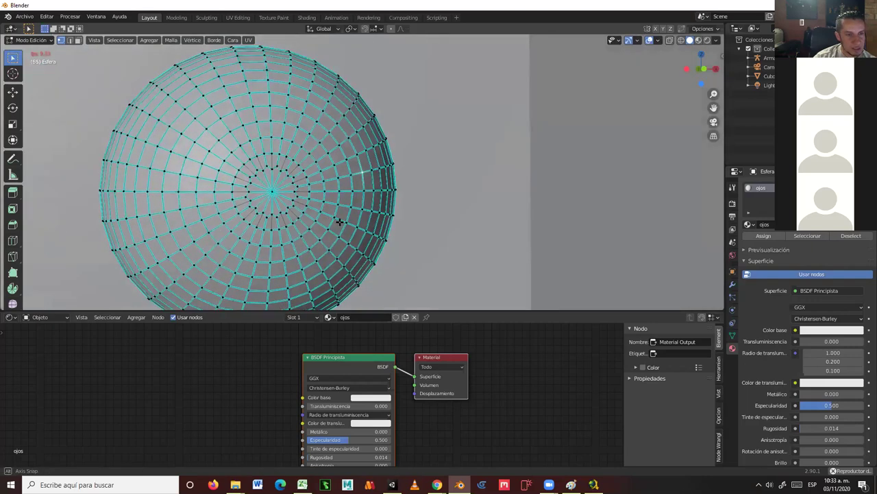
key(Escape)
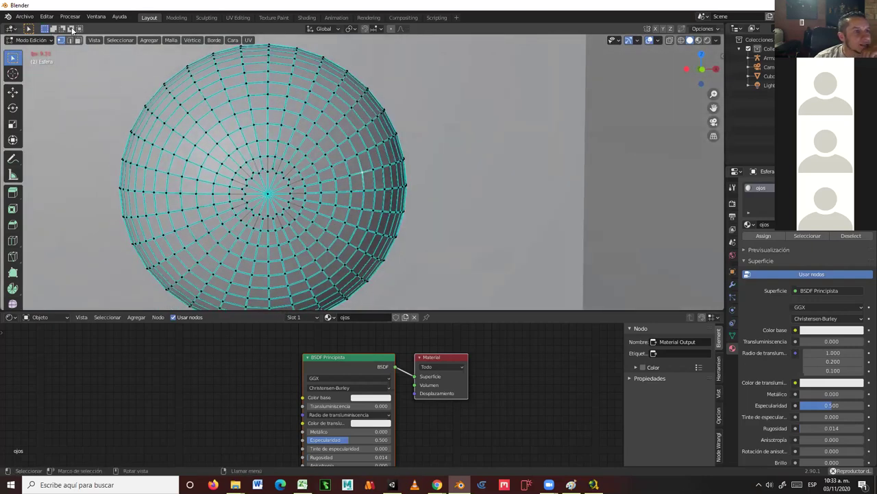
click(77, 40)
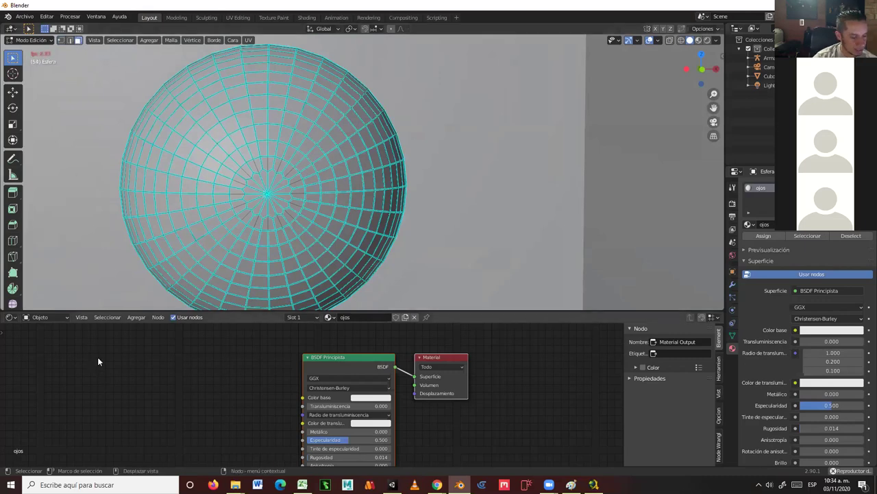
Stop the animation playback at frame 0 using the timeline, and restore the shader editor in that area.
click(9, 317)
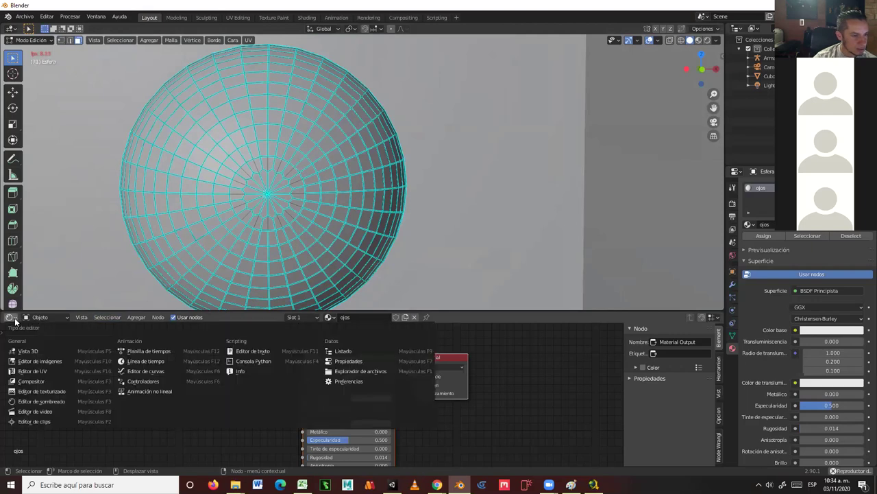
click(144, 362)
drag(94, 330, 10, 324)
key(space)
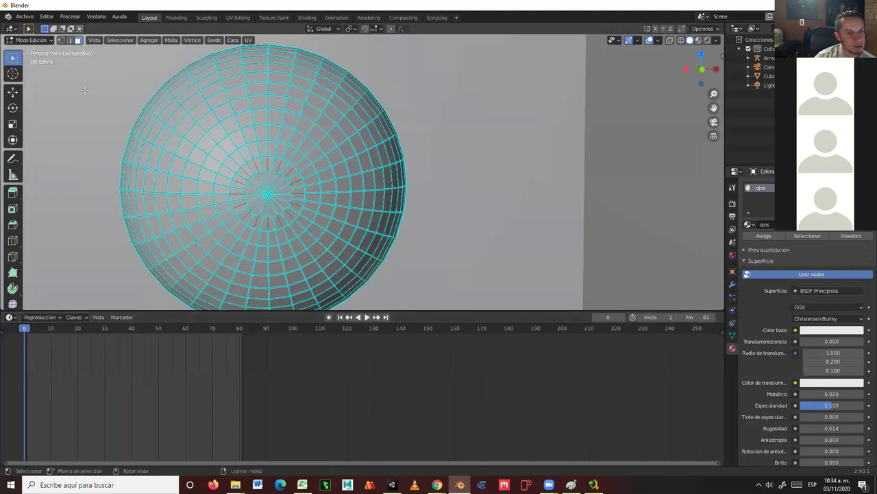
click(10, 317)
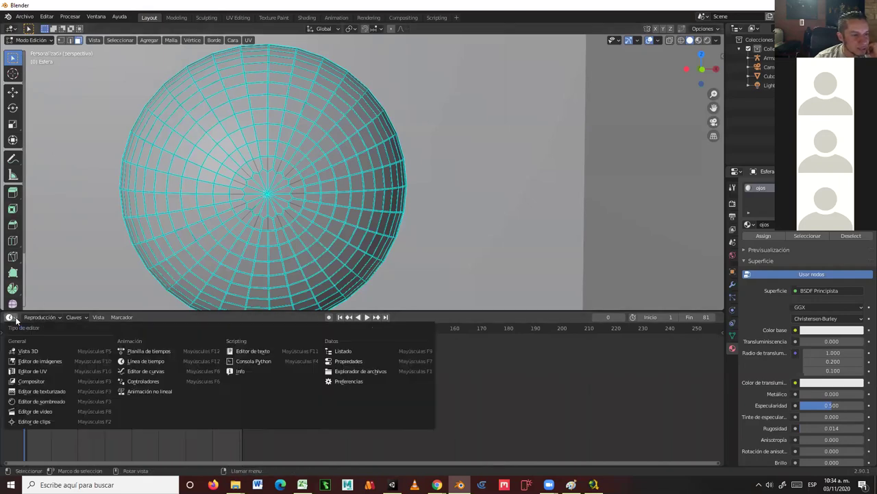
click(37, 401)
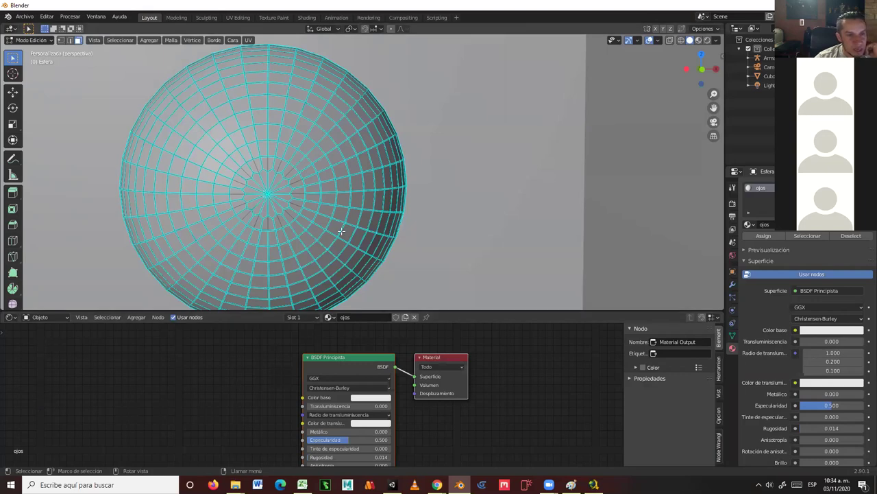
Add a second material to the eye sphere, name it pupila, and set its base color to black.
middle_drag(455, 255, 455, 251)
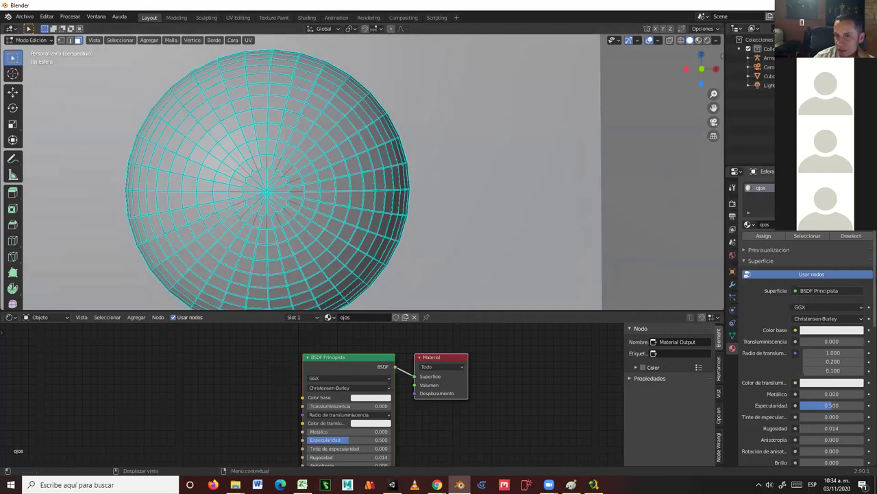
click(781, 188)
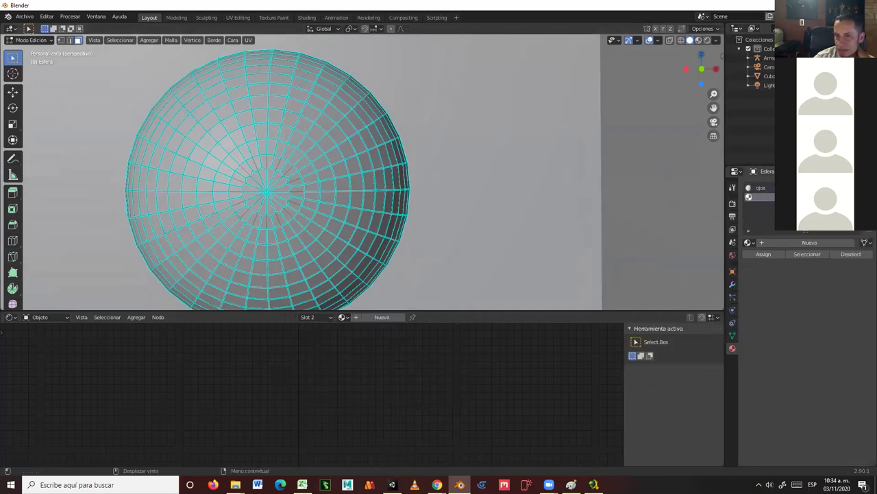
click(804, 241)
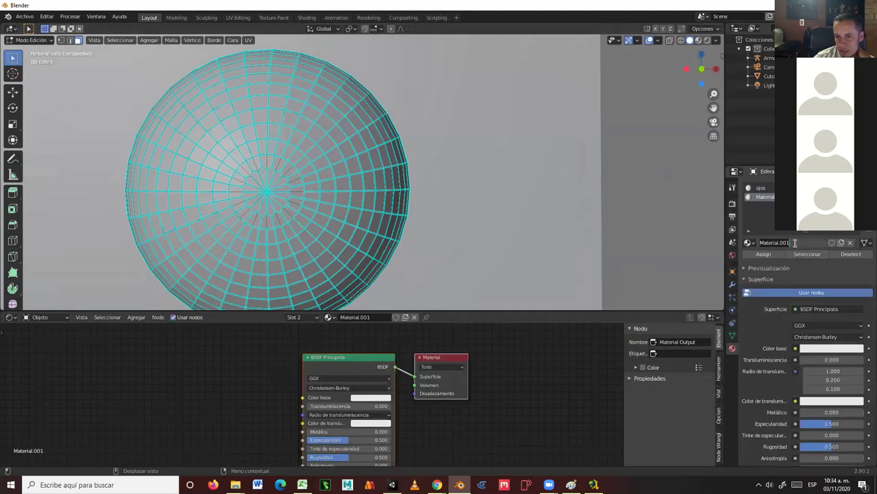
click(794, 243)
text(p)
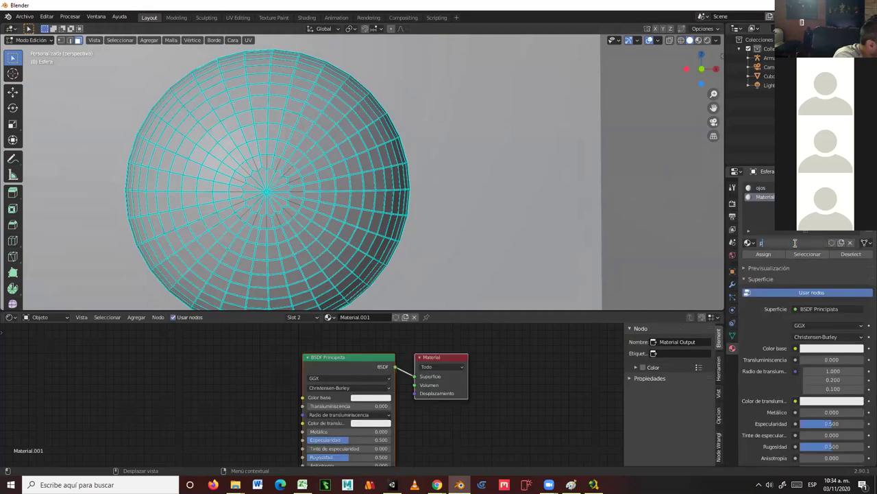
text(upila)
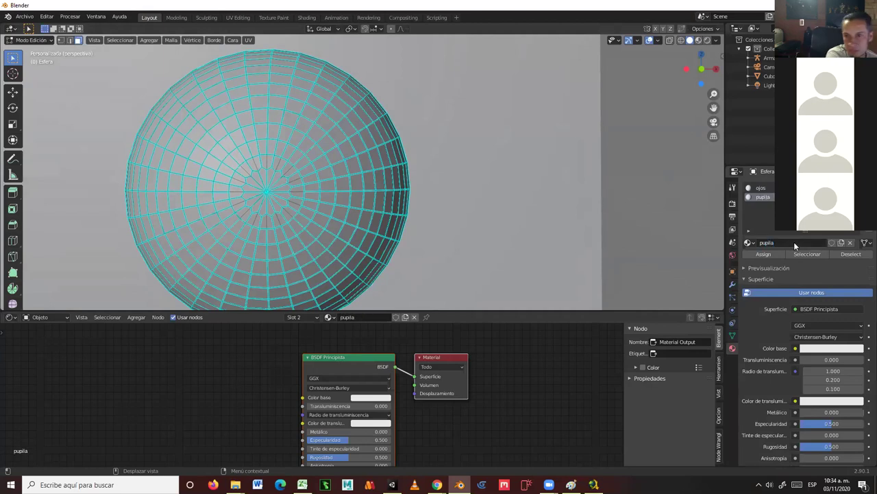
key(Return)
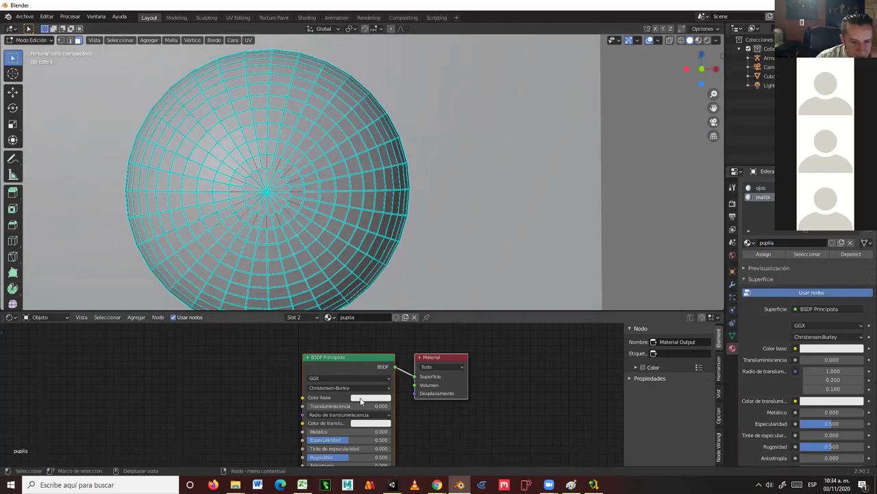
click(361, 399)
drag(417, 293, 416, 341)
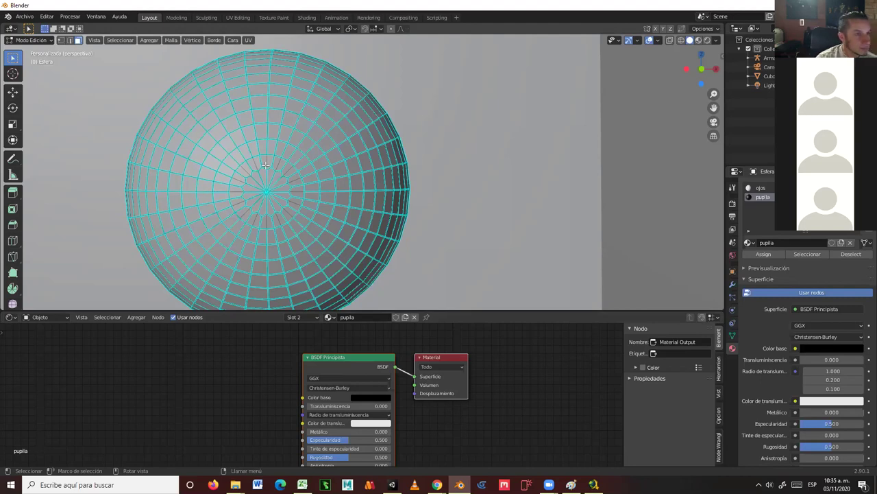
Circle-select the rings of faces around the sphere's front pole and assign the pupila material to them.
key(c)
mouse_move(245, 165)
mouse_down()
mouse_move(259, 156)
mouse_move(282, 165)
mouse_move(302, 202)
mouse_move(288, 220)
mouse_move(265, 220)
mouse_move(238, 203)
mouse_move(237, 181)
mouse_move(245, 182)
mouse_up()
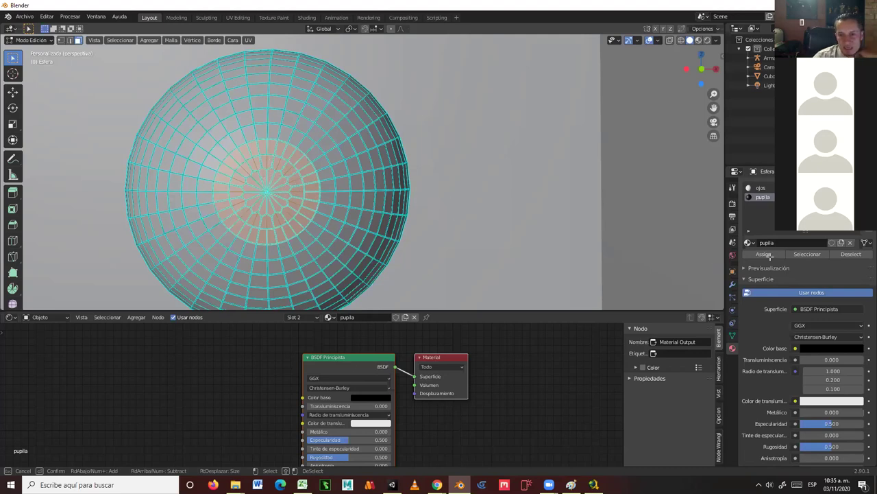
key(Escape)
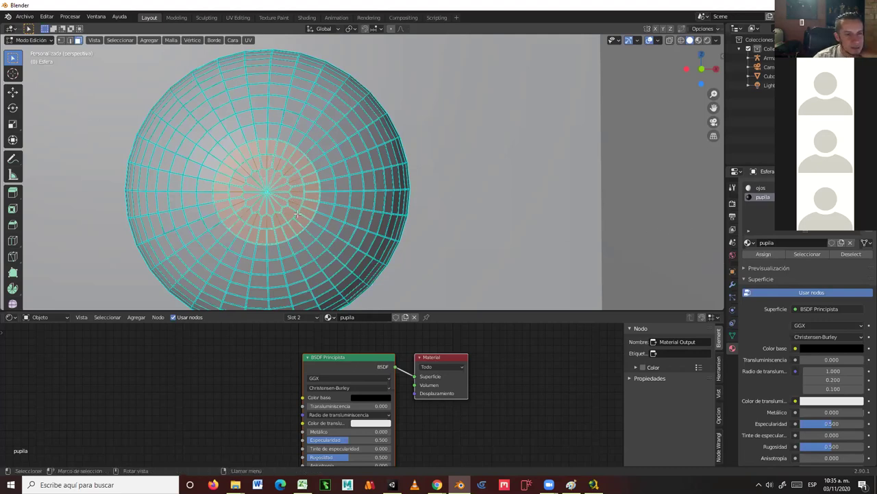
click(757, 255)
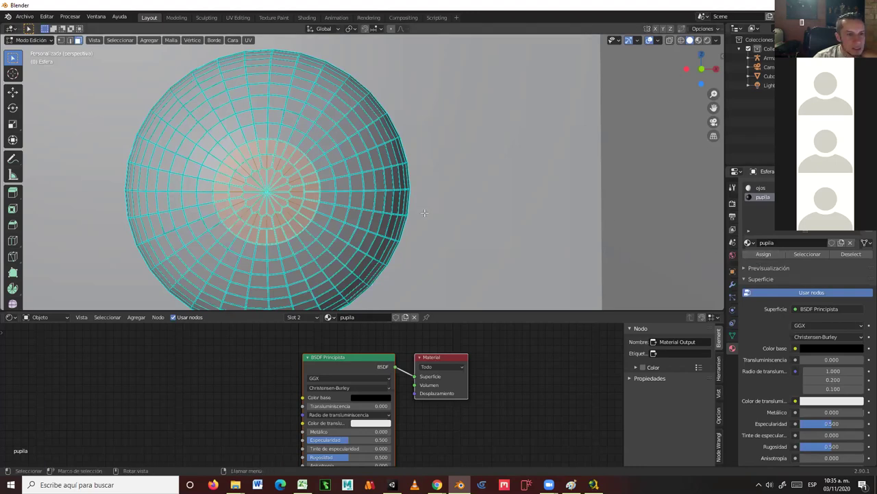
middle_drag(433, 215, 701, 249)
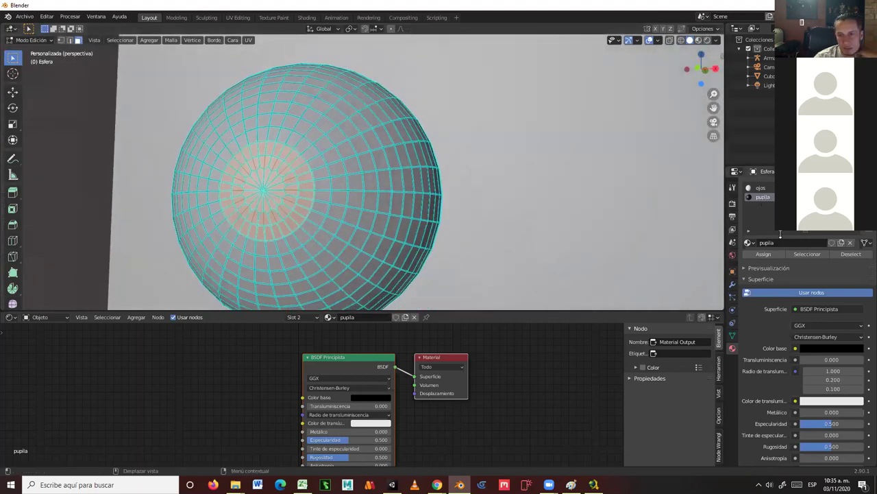
click(762, 253)
click(487, 231)
Show the material preview shading, return to Object Mode, and inspect the black pupil on the character's face.
middle_drag(409, 213, 638, 71)
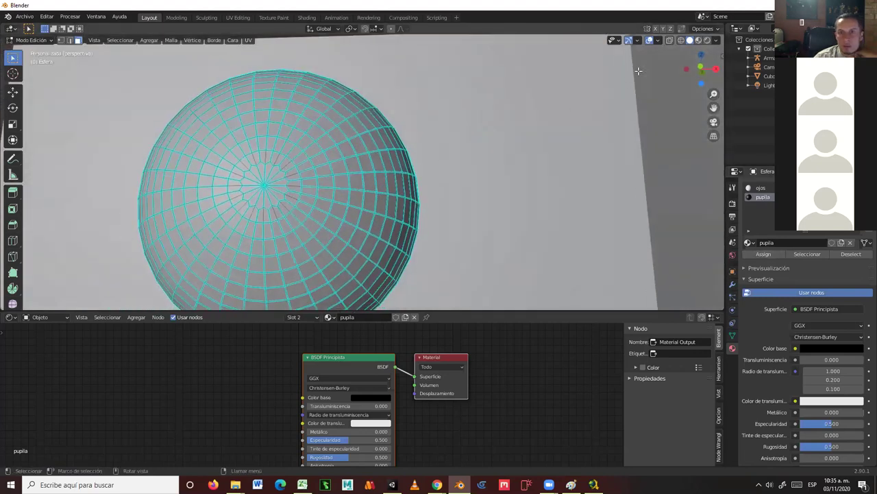
click(699, 40)
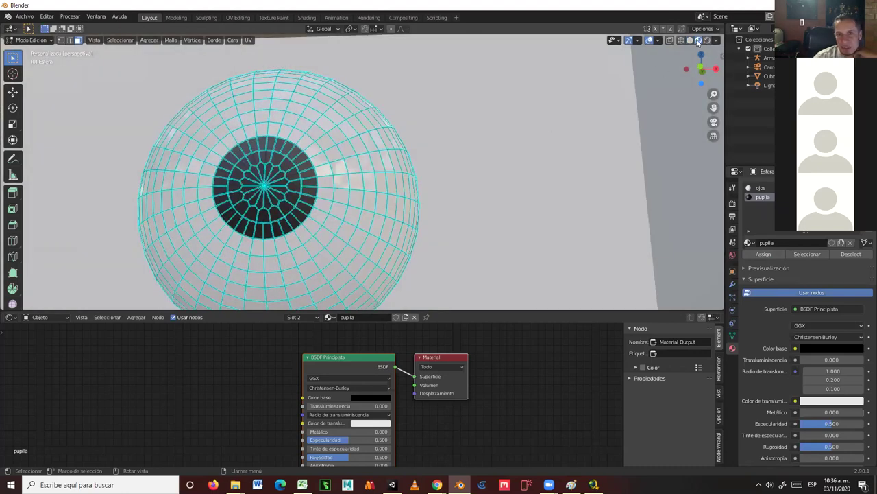
scroll(420, 158, down, 3)
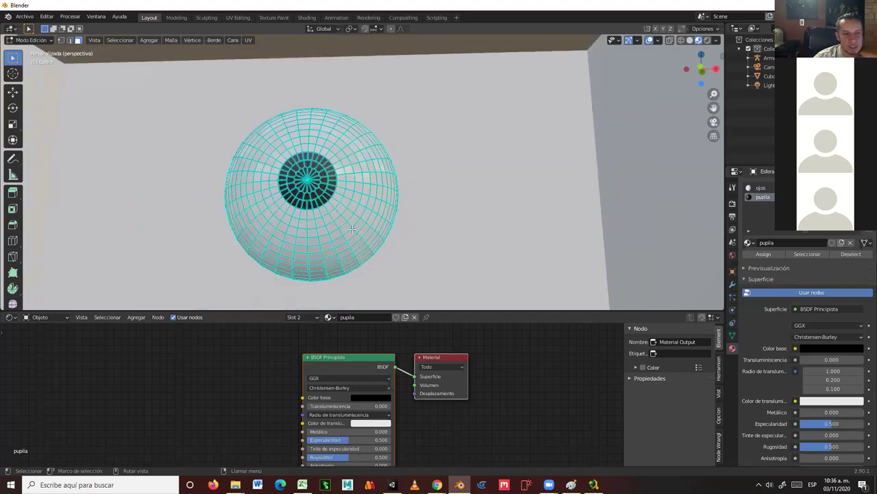
click(31, 40)
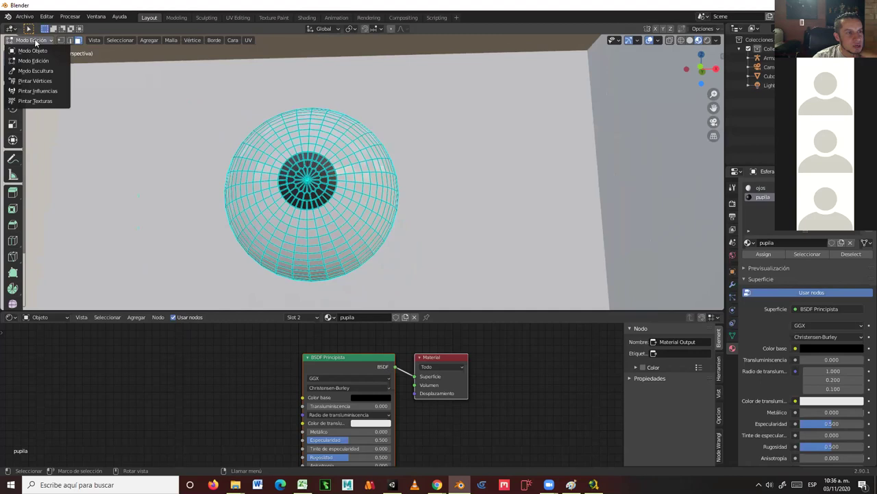
click(32, 51)
scroll(278, 160, down, 5)
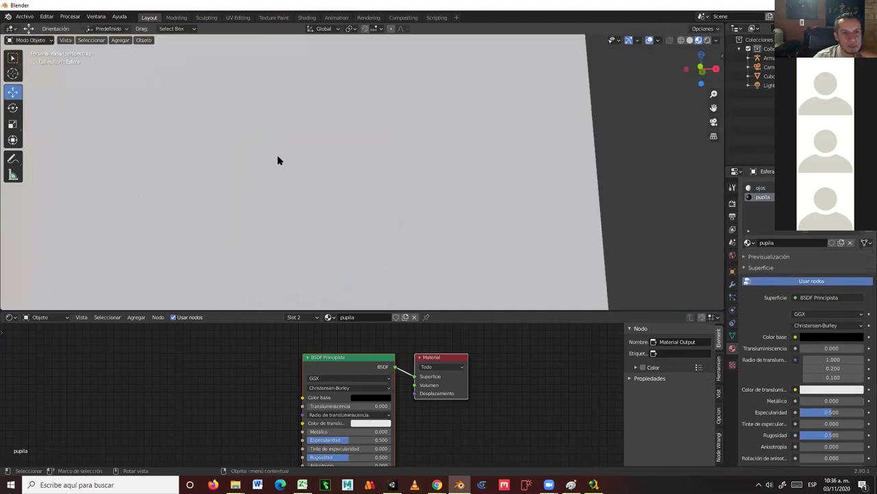
middle_drag(296, 150, 255, 190)
scroll(412, 196, up, 5)
Select the character's plain white eye without a pupil, enter Edit Mode on its sphere, and show it in wireframe.
click(247, 167)
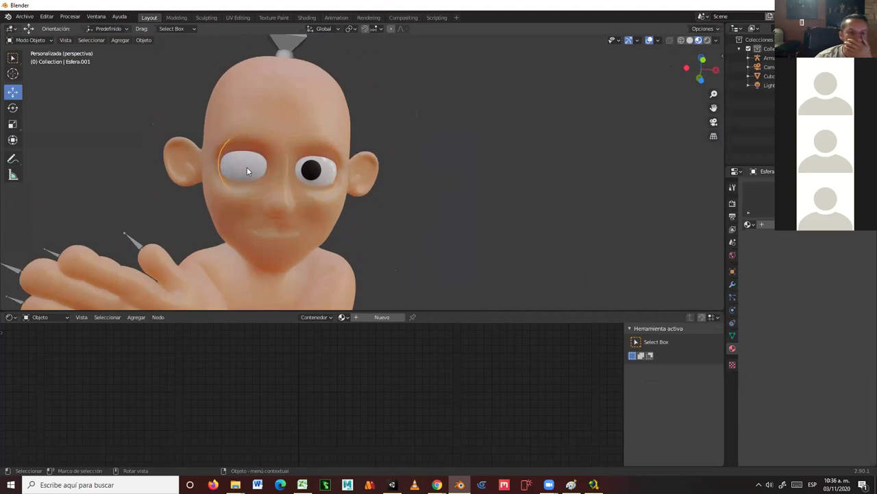
click(30, 40)
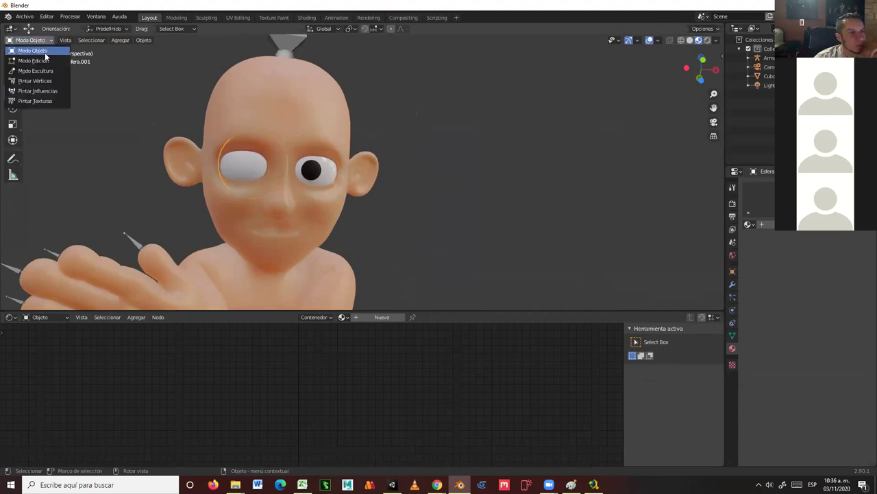
click(41, 61)
scroll(310, 219, down, 6)
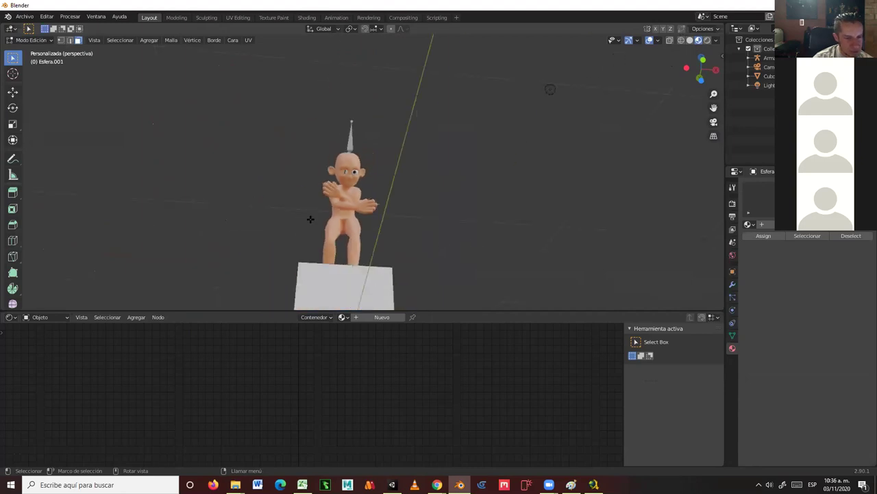
middle_drag(353, 229, 369, 281)
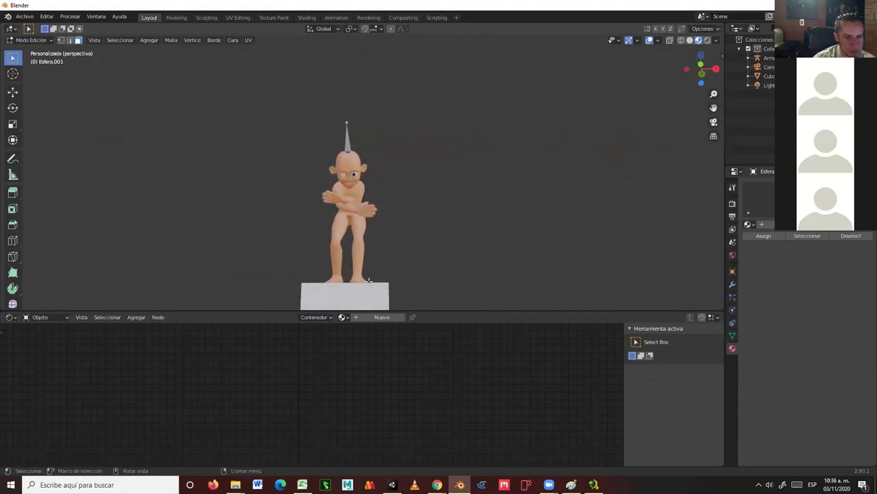
scroll(369, 282, up, 8)
middle_drag(378, 155, 358, 172)
key(KP_0)
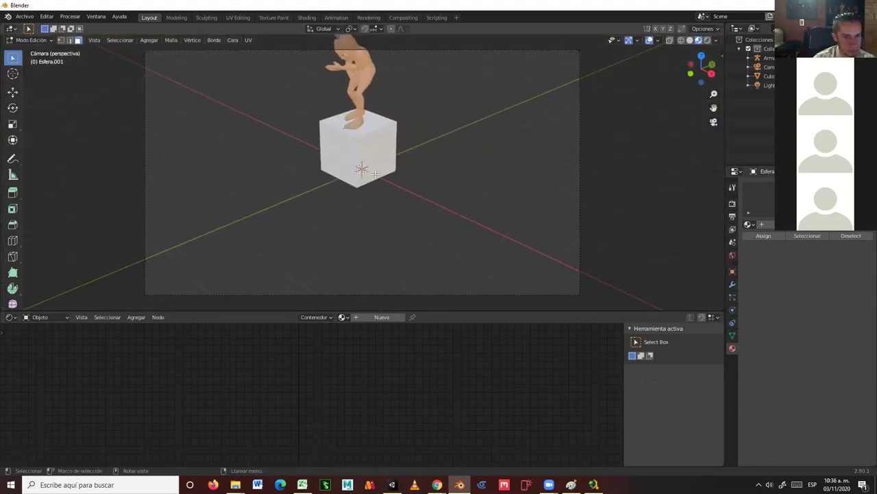
scroll(375, 174, up, 8)
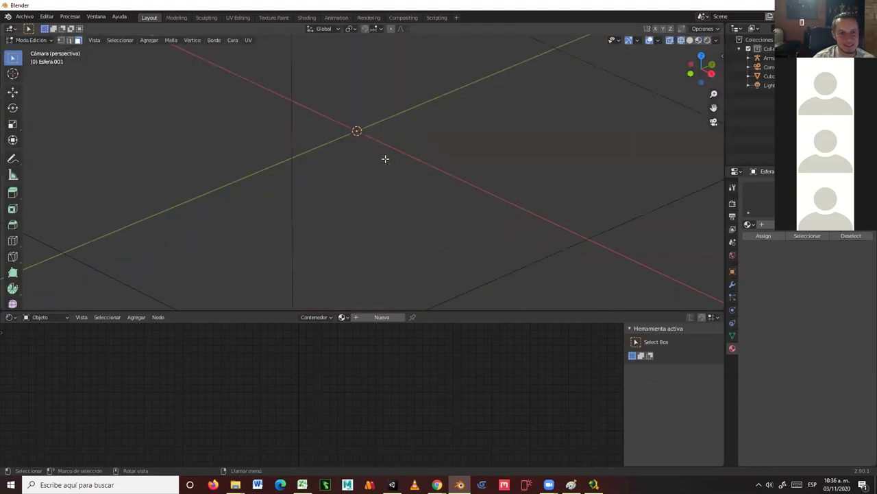
scroll(383, 157, down, 6)
scroll(380, 166, down, 3)
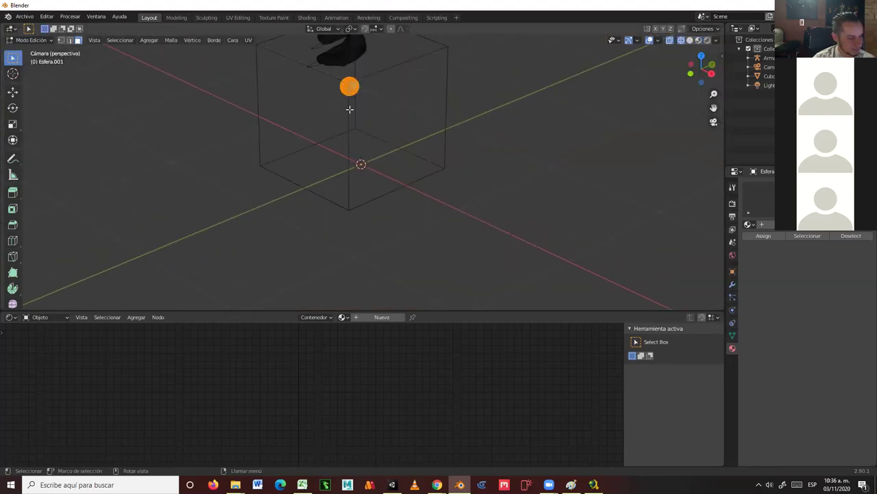
middle_drag(350, 109, 361, 137)
scroll(360, 137, up, 1)
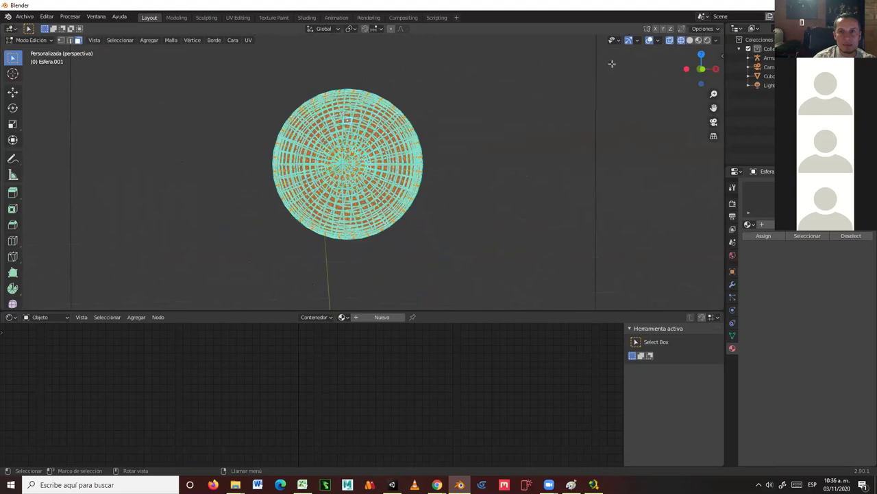
Show the material preview shading and give the second eye sphere the existing ojos material.
click(700, 41)
scroll(439, 195, up, 2)
middle_drag(439, 195, 316, 74)
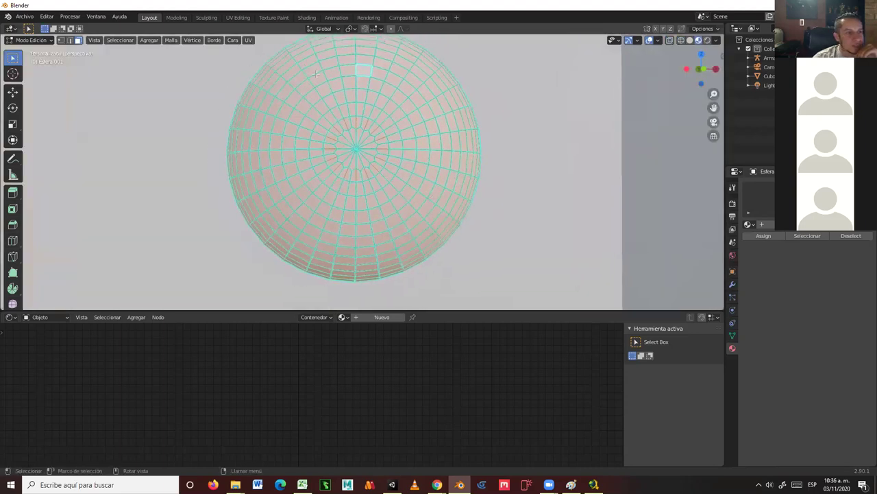
click(750, 224)
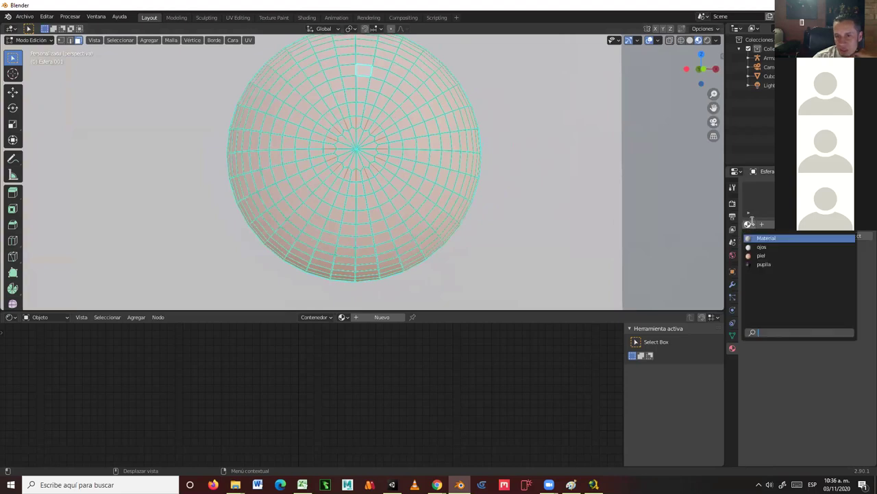
click(761, 247)
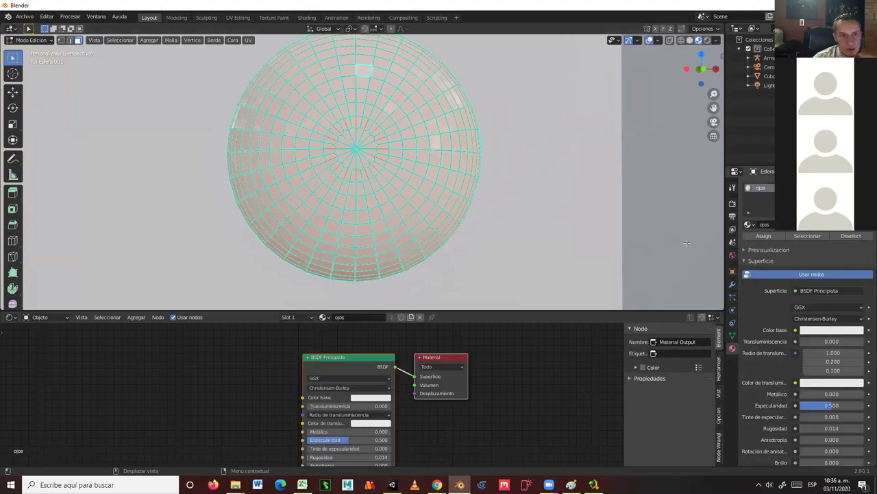
Circle-select the rings of faces around the second eye sphere's front pole for the pupil.
middle_drag(455, 192, 451, 195)
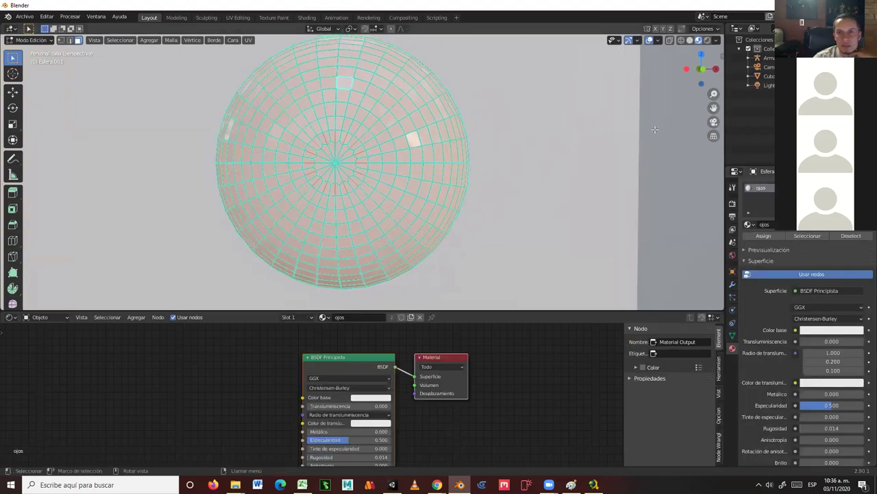
middle_drag(351, 166, 493, 141)
middle_drag(548, 140, 492, 161)
scroll(412, 187, up, 2)
middle_drag(368, 175, 368, 175)
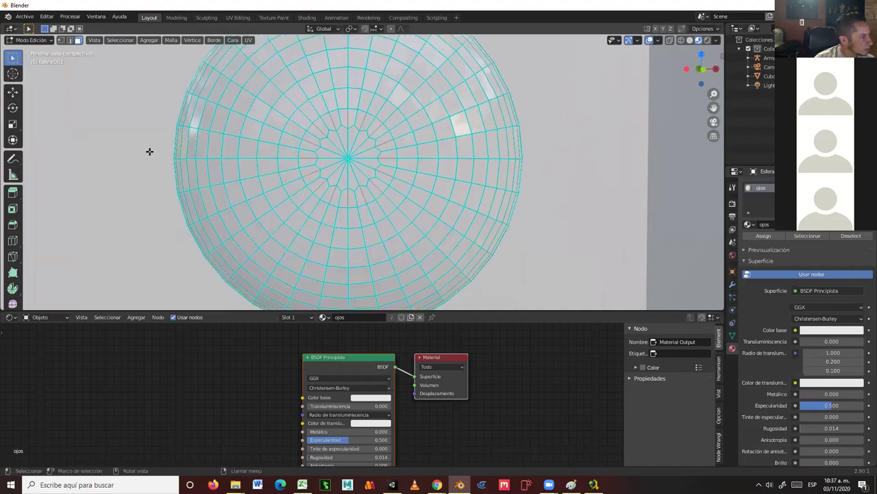
key(c)
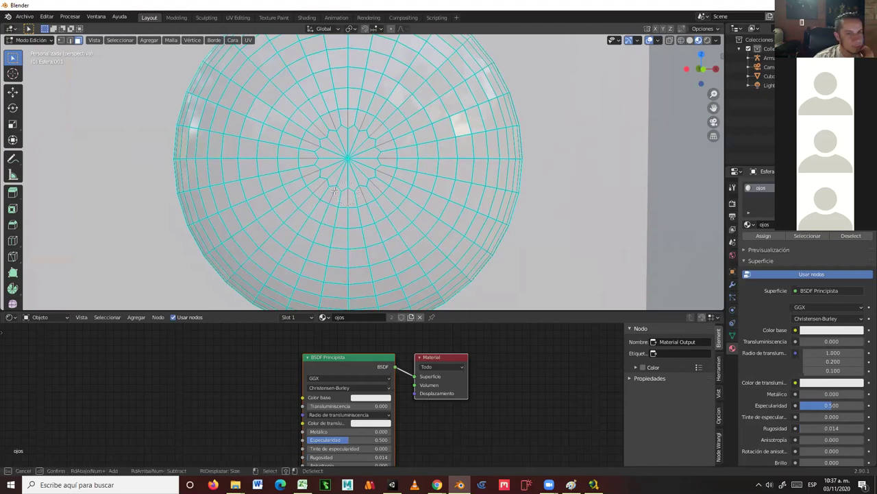
mouse_move(331, 199)
mouse_down()
mouse_move(299, 159)
mouse_move(314, 121)
mouse_move(356, 109)
mouse_move(385, 127)
mouse_move(395, 160)
mouse_move(382, 194)
mouse_move(354, 201)
mouse_move(328, 160)
mouse_move(352, 143)
mouse_move(359, 173)
mouse_up()
right_click(360, 172)
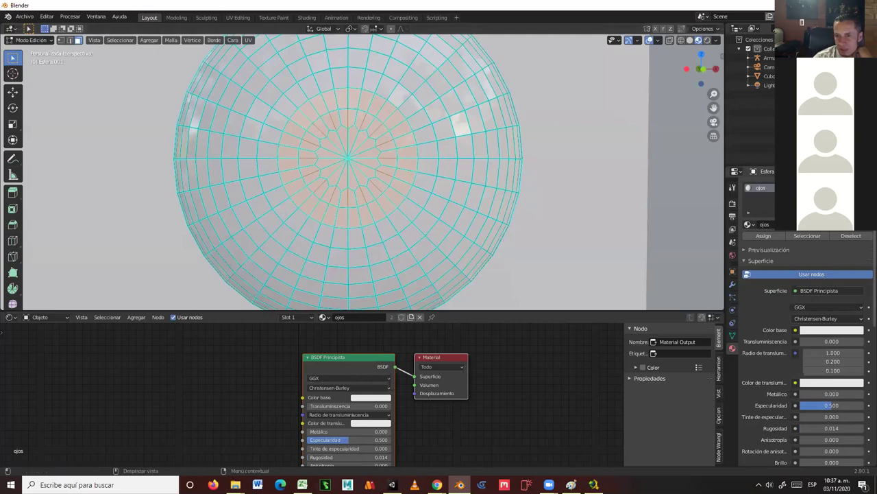
Add a second material to this eye sphere, name it pupila, and set its base color to black.
click(867, 188)
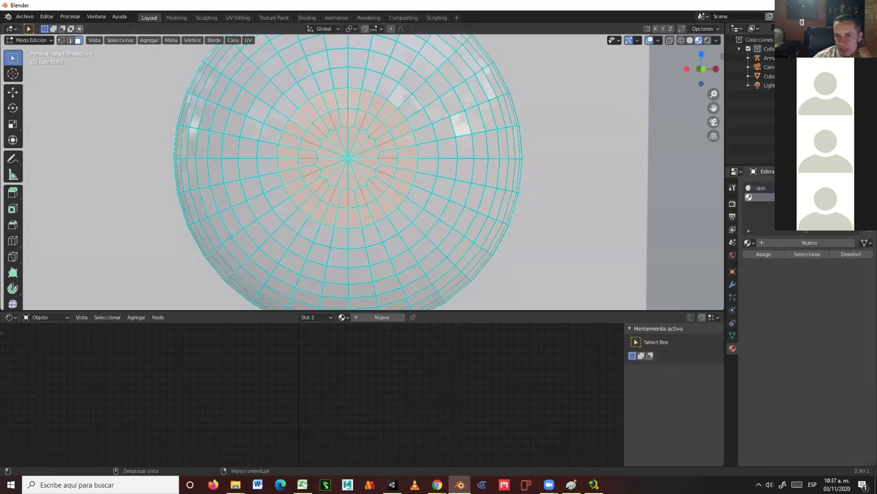
click(778, 242)
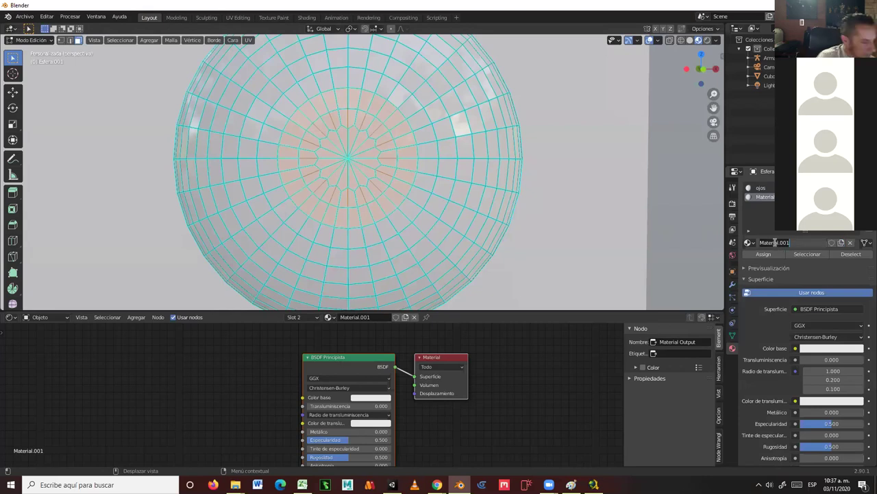
text(pup)
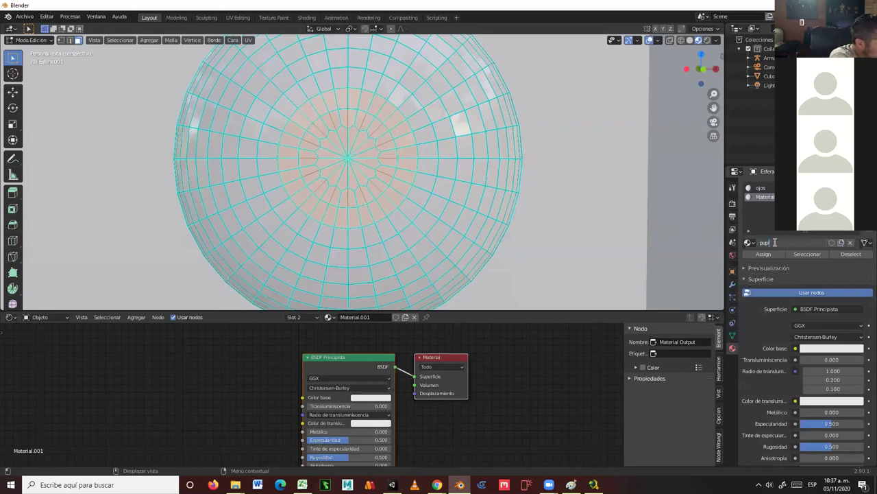
text(ila.001)
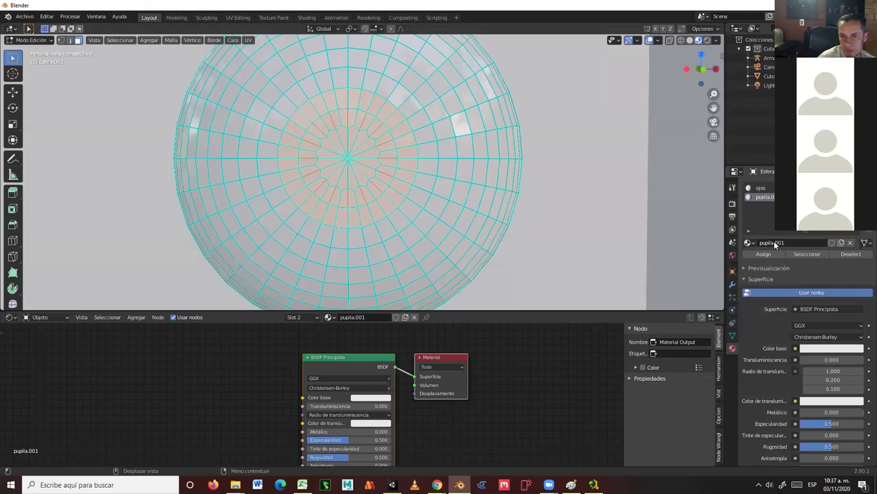
key(Return)
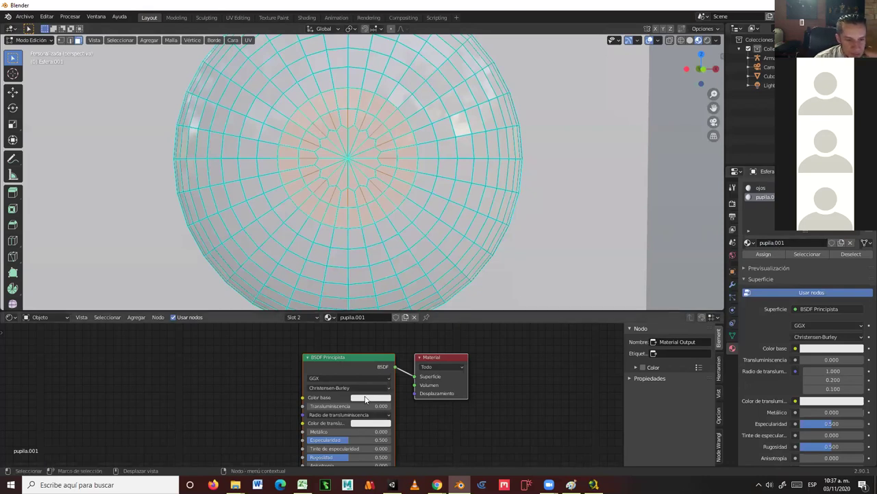
click(365, 399)
drag(417, 291, 416, 363)
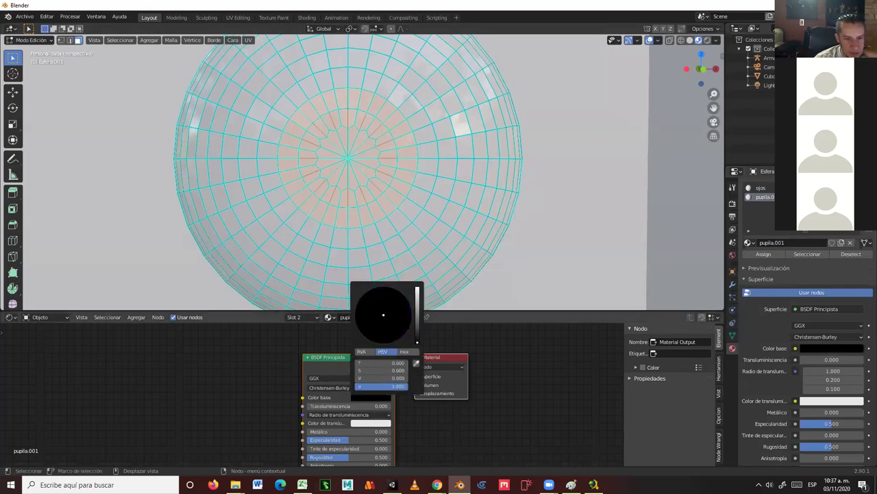
Assign the new black pupil material to the selected faces around the pole and return to Object Mode.
key(alt+a)
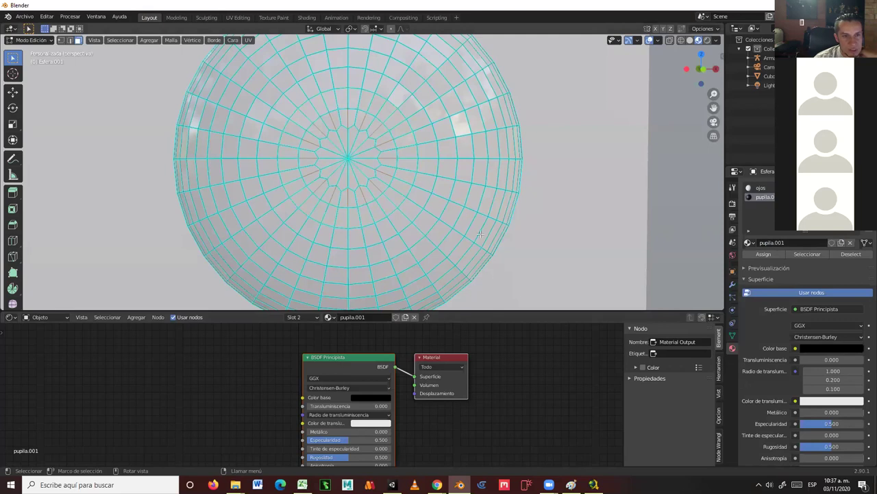
key(ctrl+z)
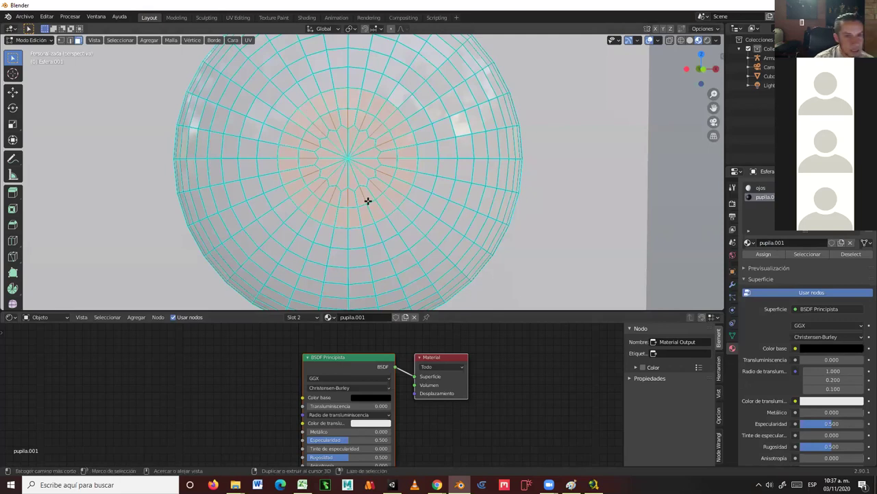
click(764, 254)
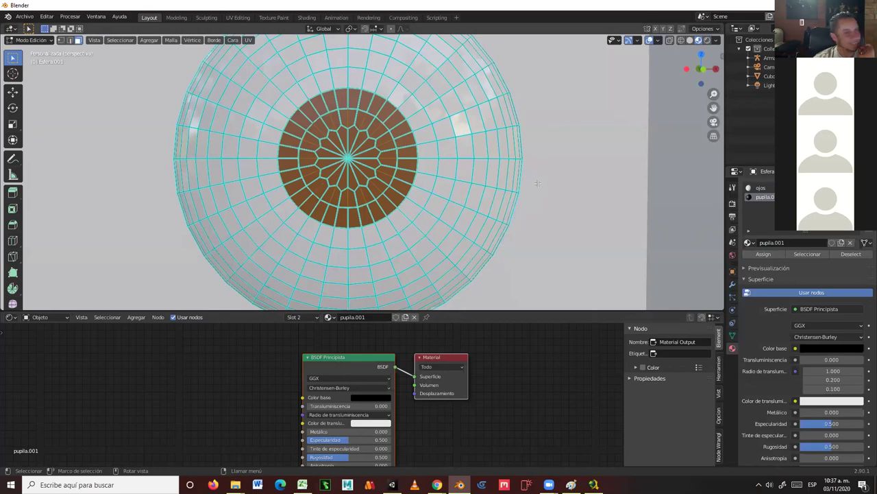
scroll(552, 177, down, 3)
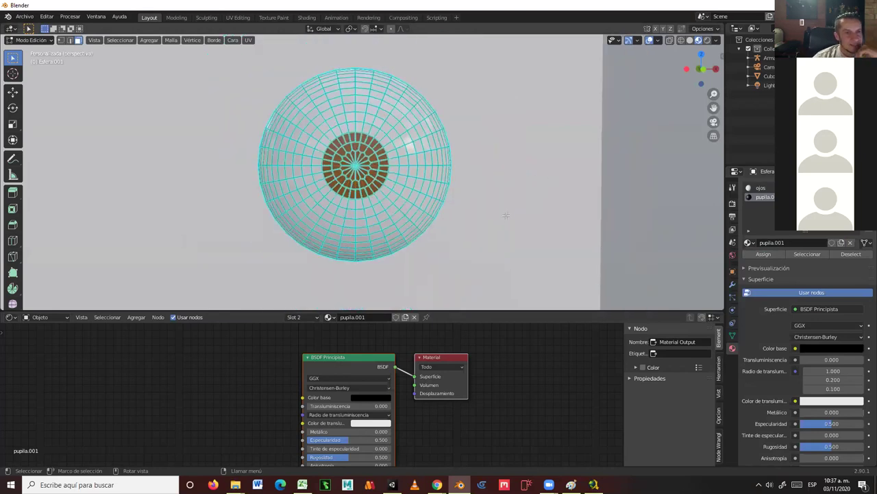
click(33, 40)
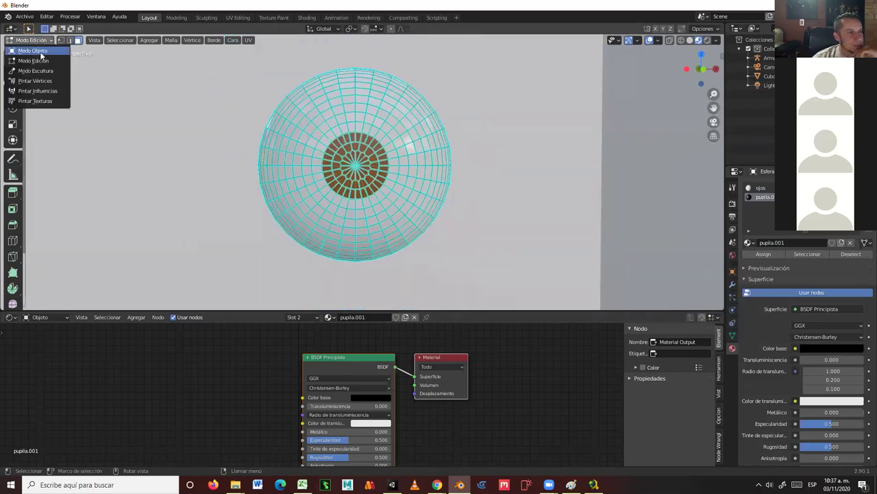
click(40, 51)
Examine both eyes with their black pupils and the whole character on the cube from several angles.
scroll(423, 123, down, 5)
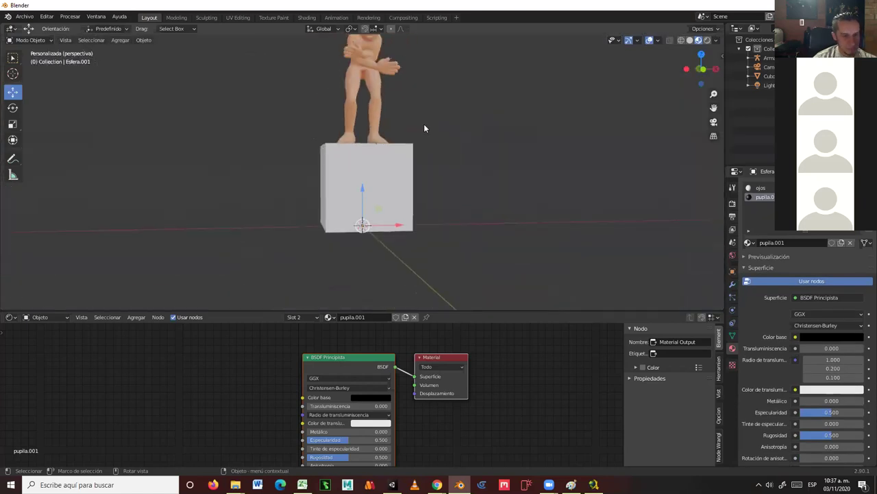
middle_drag(418, 128, 423, 172)
scroll(423, 172, up, 5)
middle_drag(409, 100, 493, 198)
scroll(441, 200, up, 5)
scroll(518, 212, down, 8)
click(496, 167)
middle_drag(424, 168, 410, 142)
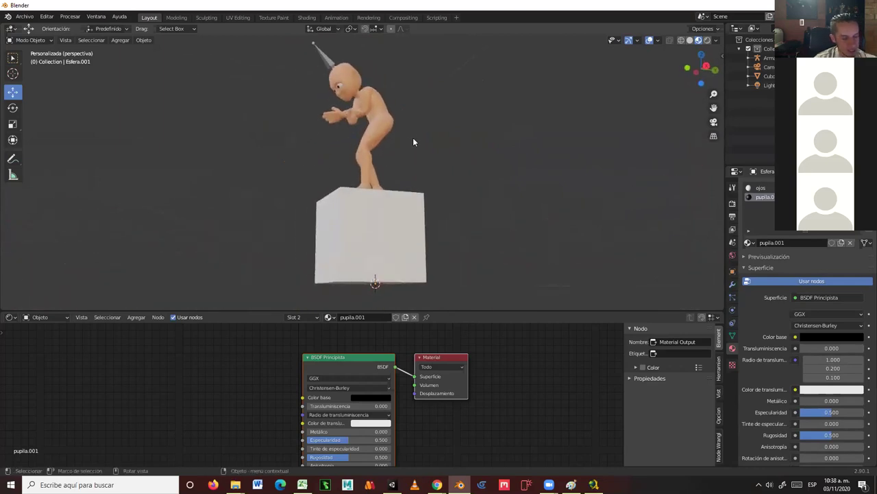
scroll(413, 140, up, 6)
middle_drag(438, 221, 441, 250)
scroll(525, 221, down, 5)
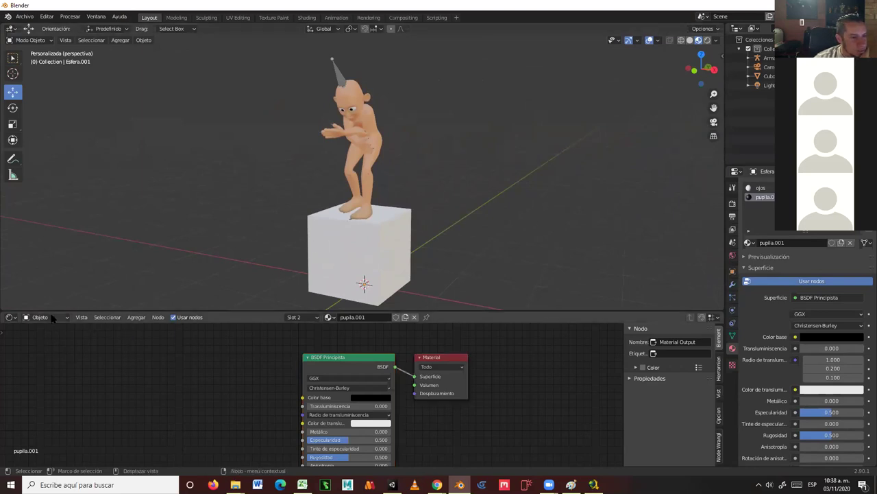
Switch the shader editor to the world nodes (Entorno) and place an Imagen de entorno texture node before the Fondo node.
click(50, 319)
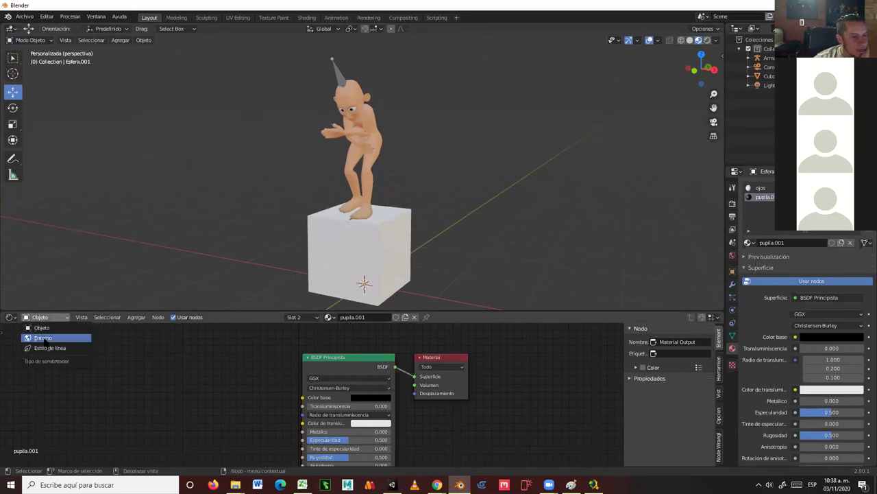
click(43, 337)
drag(323, 357, 354, 359)
click(135, 317)
mouse_move(157, 367)
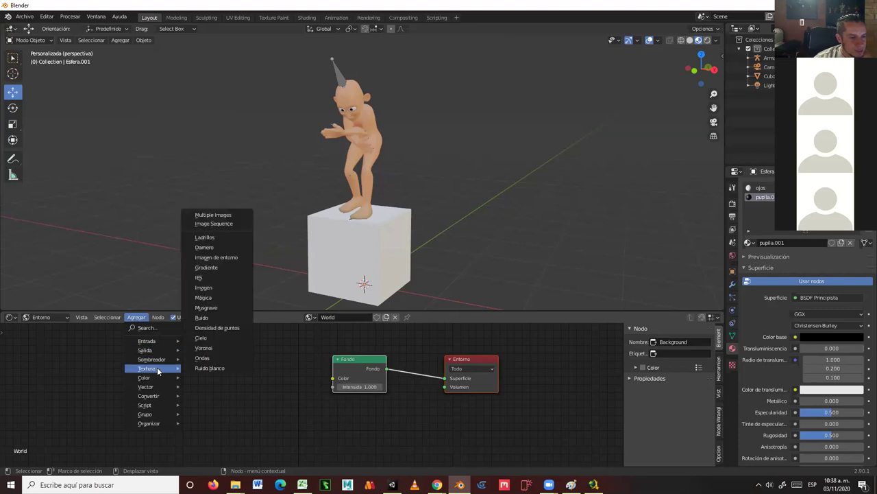
click(229, 260)
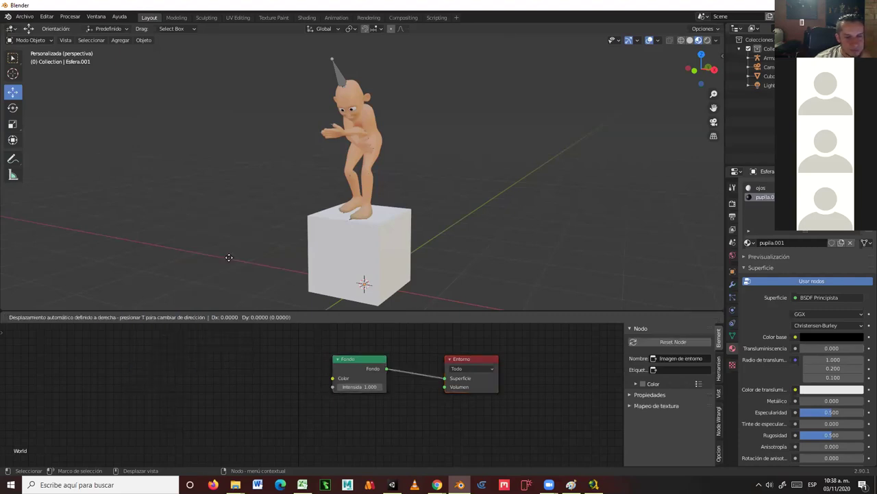
click(180, 351)
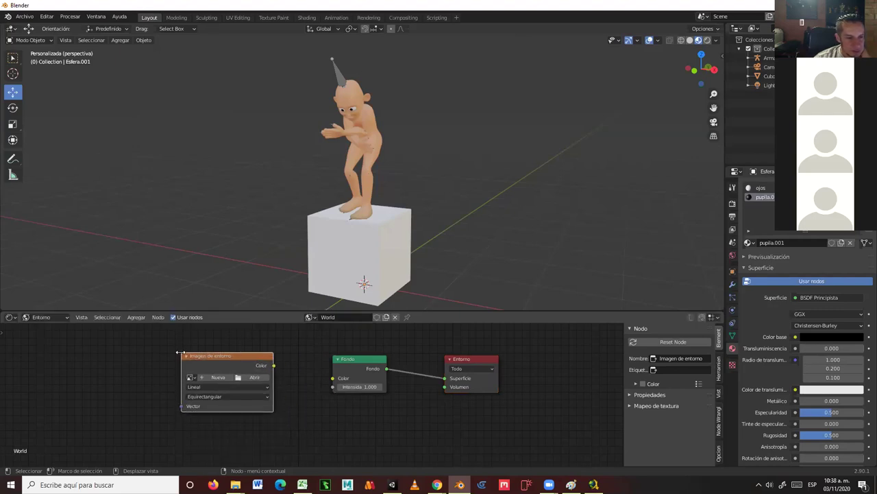
Load colorful_studio_4k.hdr from the desktop folder clase materiales into the environment texture node and connect its Color output to the Fondo node's Color.
click(253, 378)
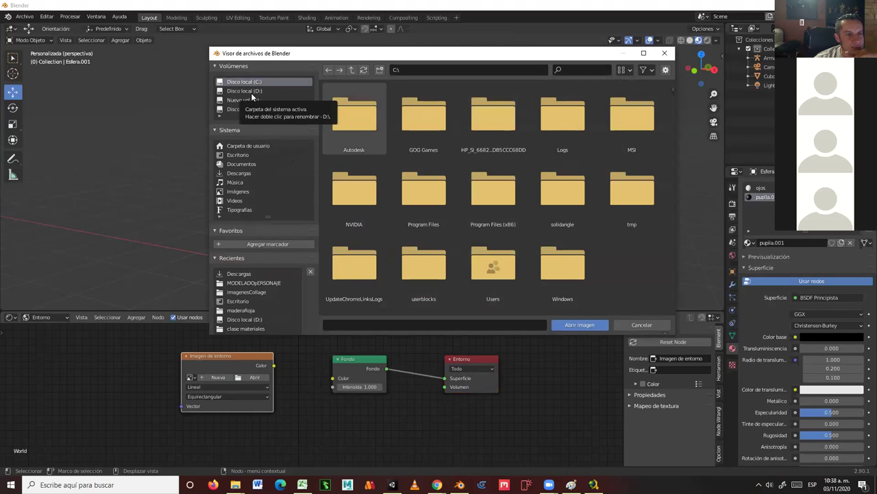
click(243, 156)
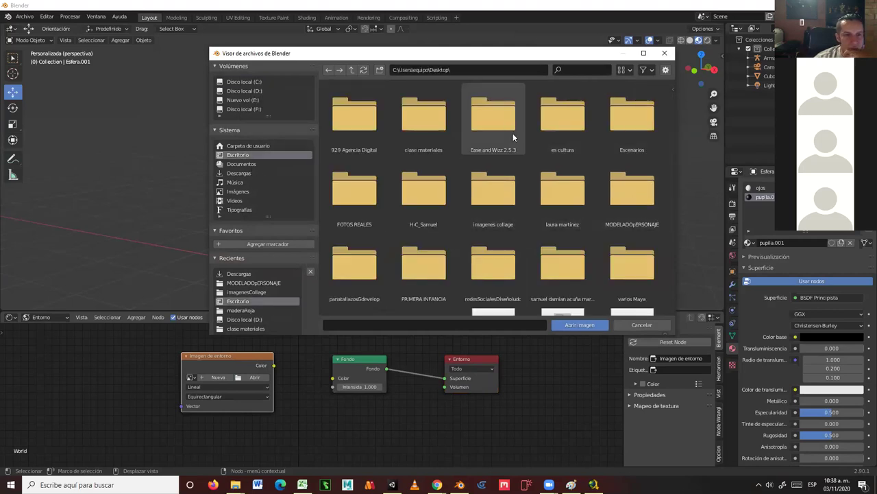
double_click(408, 132)
scroll(530, 195, down, 3)
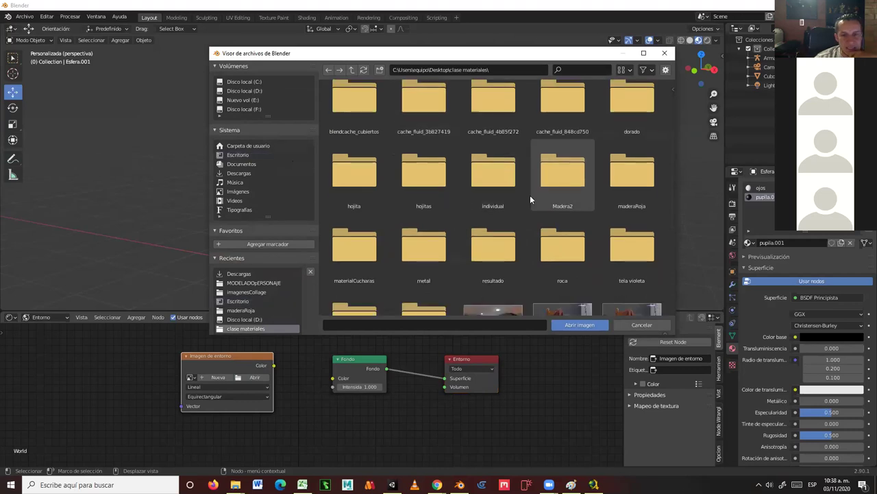
scroll(530, 197, down, 1)
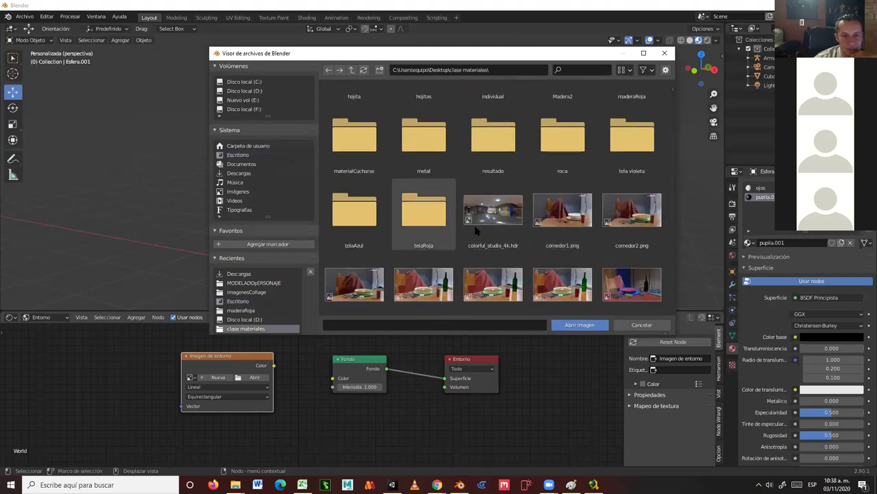
double_click(495, 217)
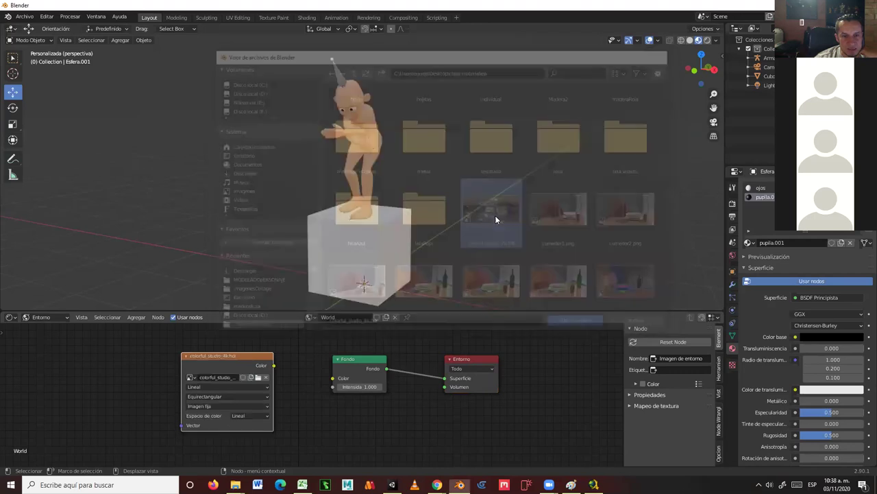
drag(273, 366, 343, 383)
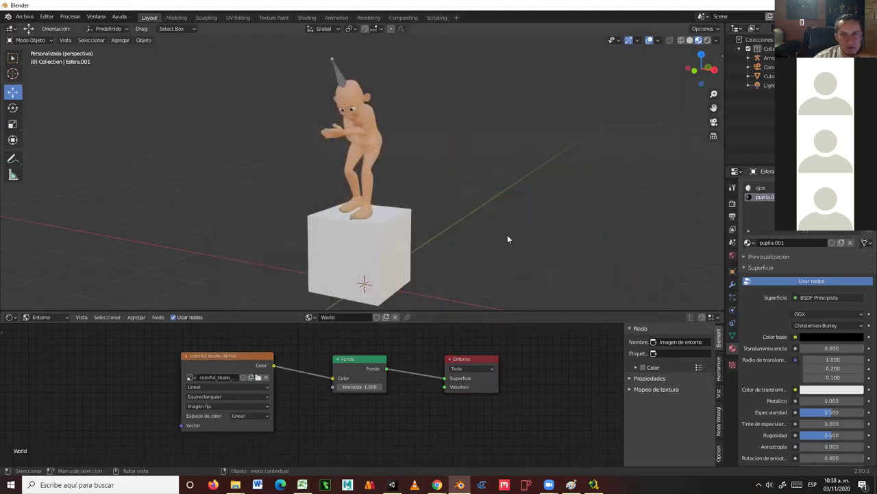
Examine the character on the cube against the rendered studio environment from several angles and distances.
middle_drag(508, 198, 565, 180)
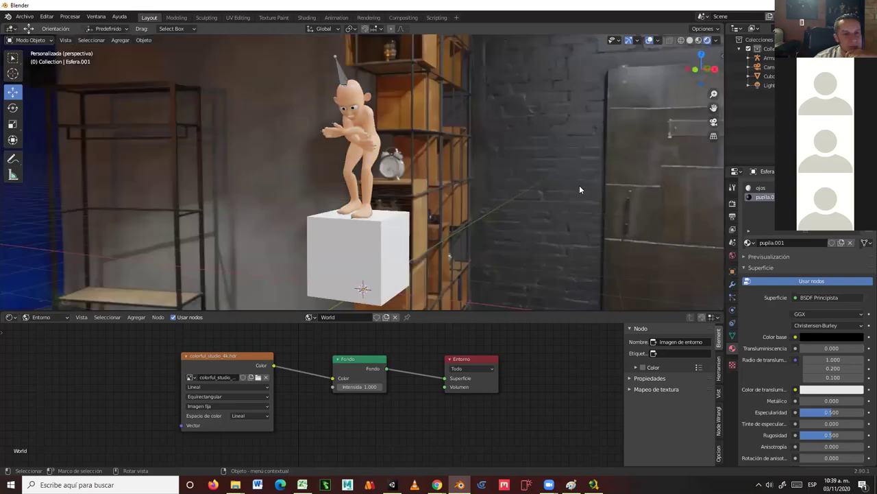
mouse_move(541, 216)
middle_down()
mouse_move(624, 235)
mouse_move(560, 236)
mouse_move(528, 232)
mouse_move(528, 222)
mouse_move(537, 224)
mouse_move(527, 224)
middle_up()
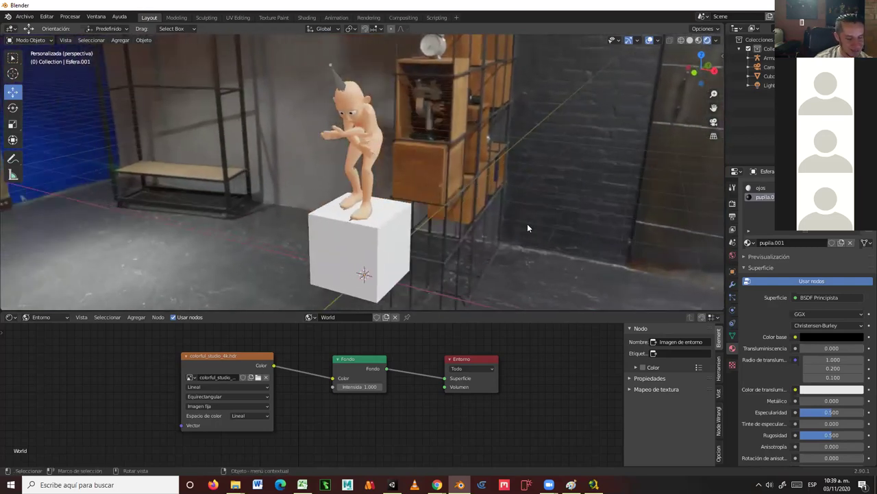
middle_drag(544, 179, 616, 229)
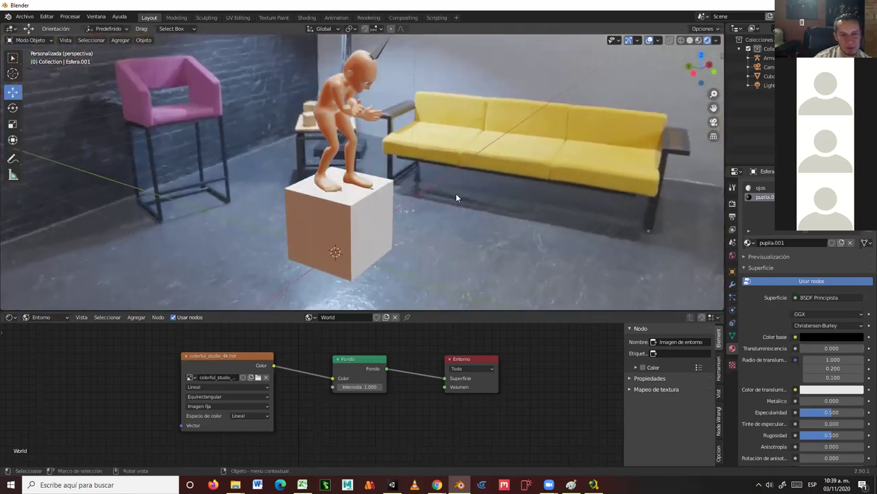
mouse_move(439, 238)
middle_down()
mouse_move(500, 229)
mouse_move(639, 233)
mouse_move(480, 245)
mouse_move(435, 234)
middle_up()
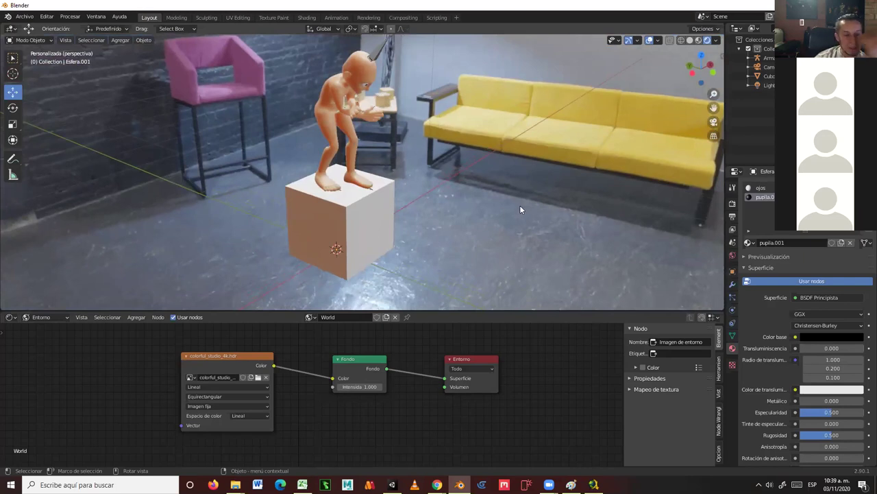
scroll(520, 209, down, 2)
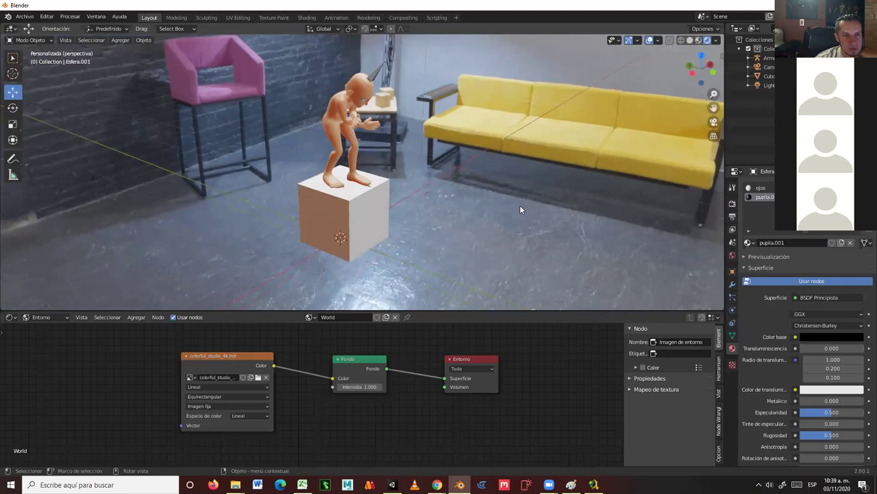
scroll(520, 209, up, 3)
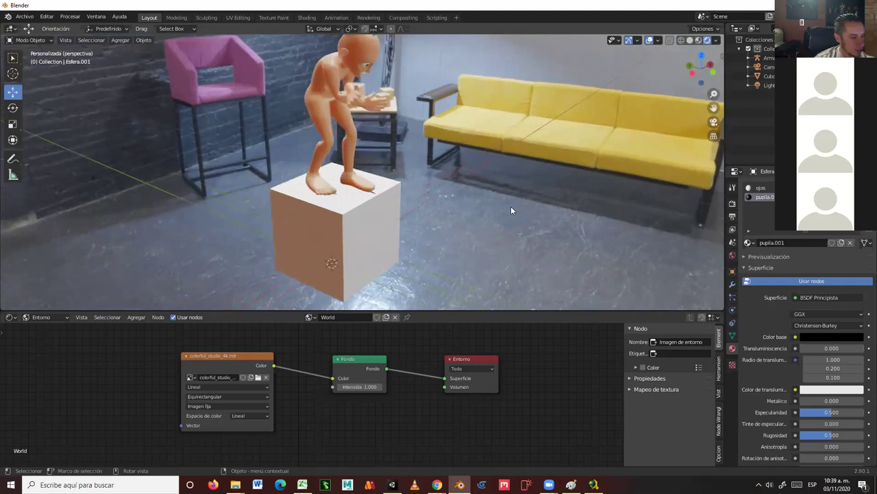
Look through the scene camera, enlarge the 3D viewport and enable Camera to View so navigation moves the camera.
key(KP_0)
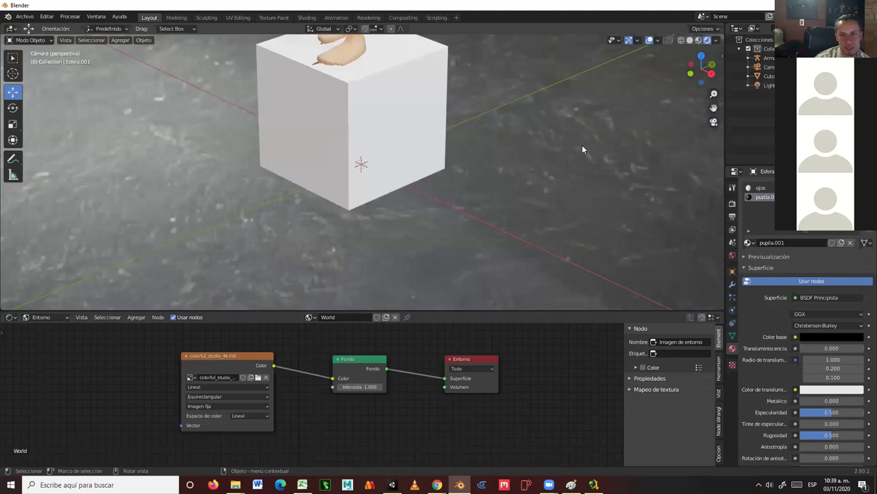
drag(358, 310, 33, 447)
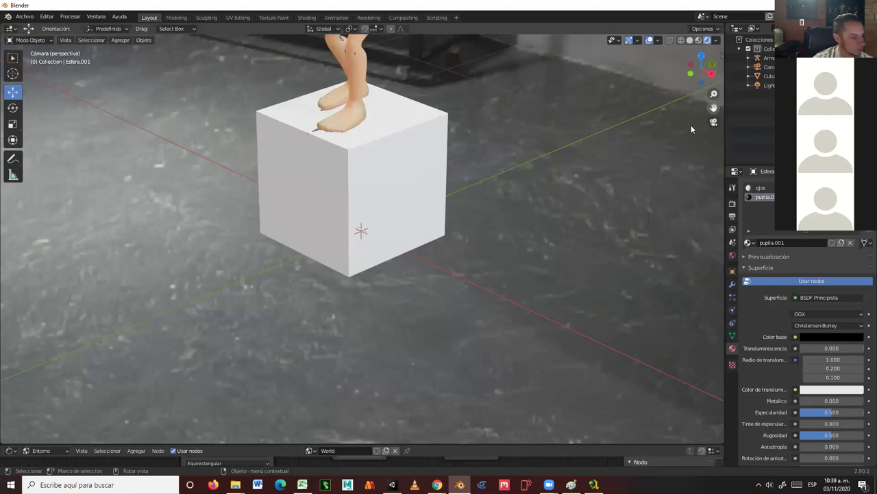
key(n)
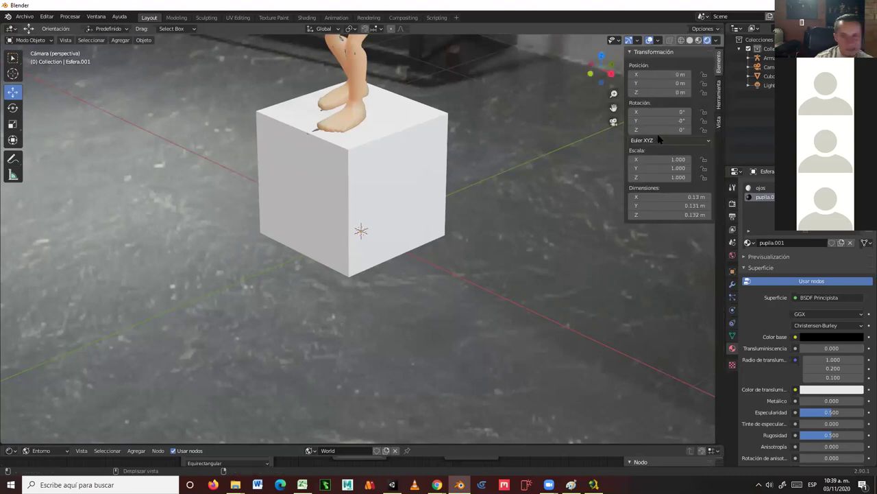
click(718, 124)
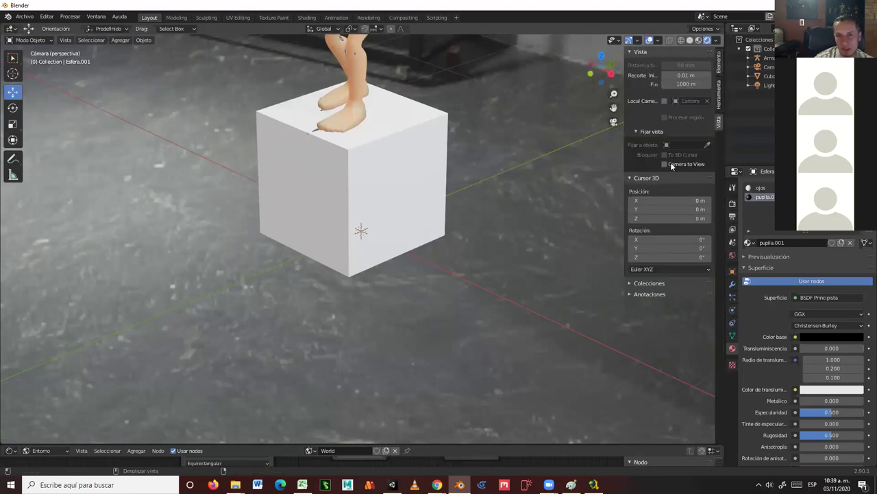
click(664, 164)
Reposition the locked camera so the whole character and the cube fit in the shot.
scroll(471, 194, down, 1)
shift+middle_drag(464, 185, 500, 277)
scroll(479, 313, down, 1)
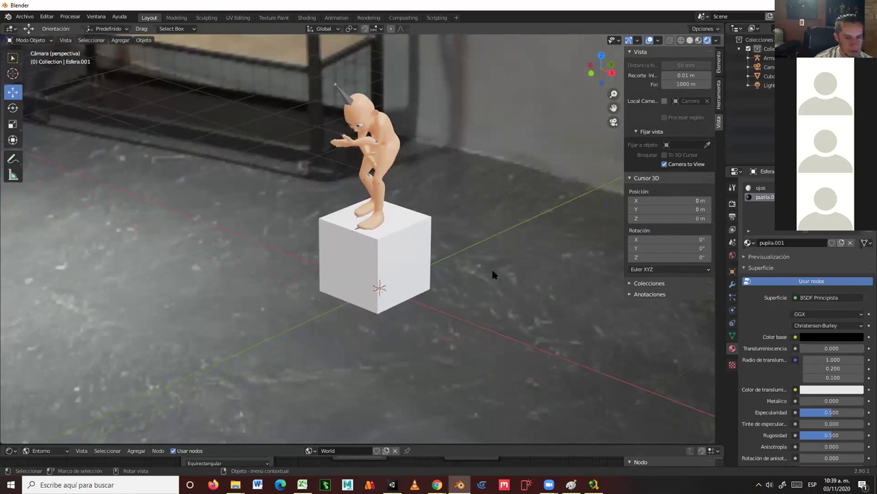
scroll(499, 271, down, 3)
scroll(498, 282, up, 4)
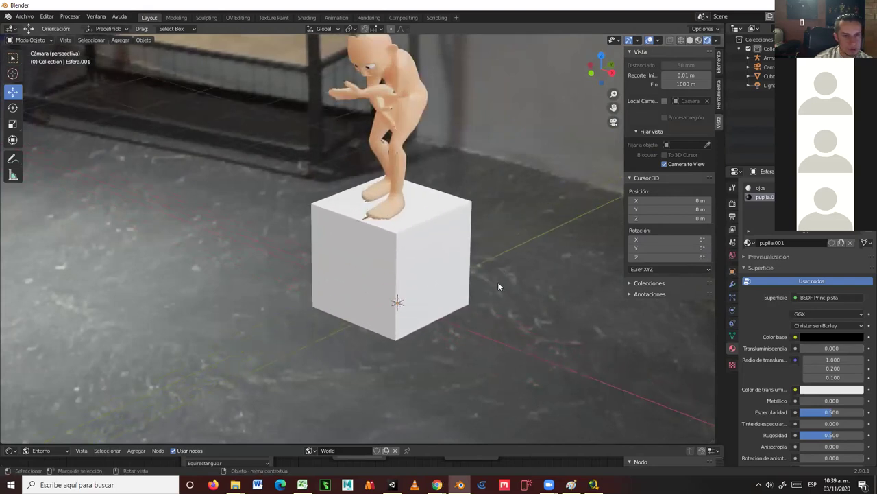
scroll(498, 282, down, 3)
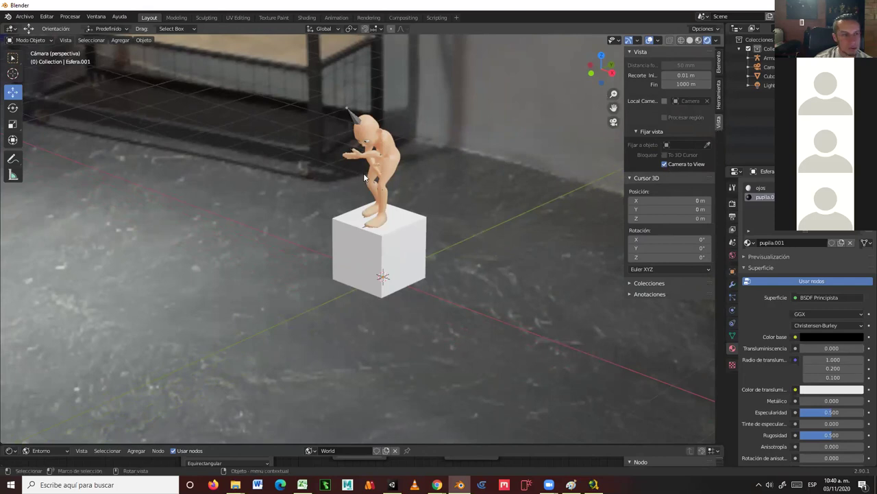
scroll(189, 199, down, 5)
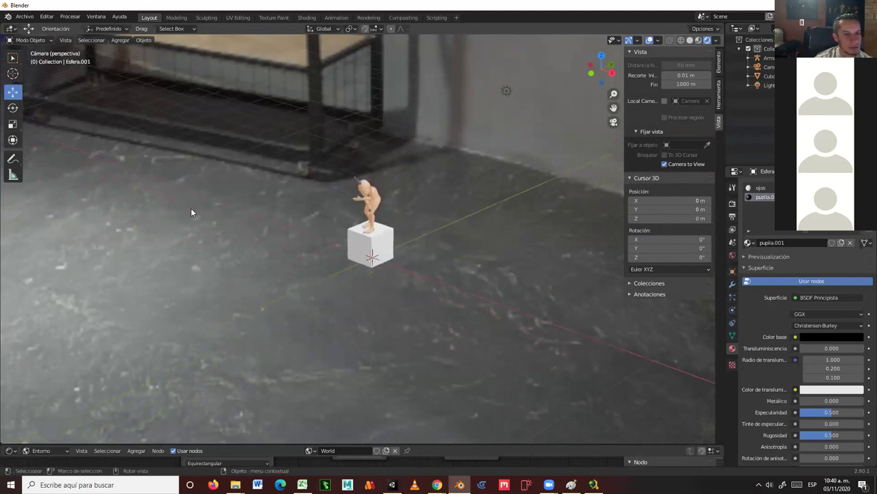
scroll(195, 220, up, 2)
scroll(195, 221, up, 3)
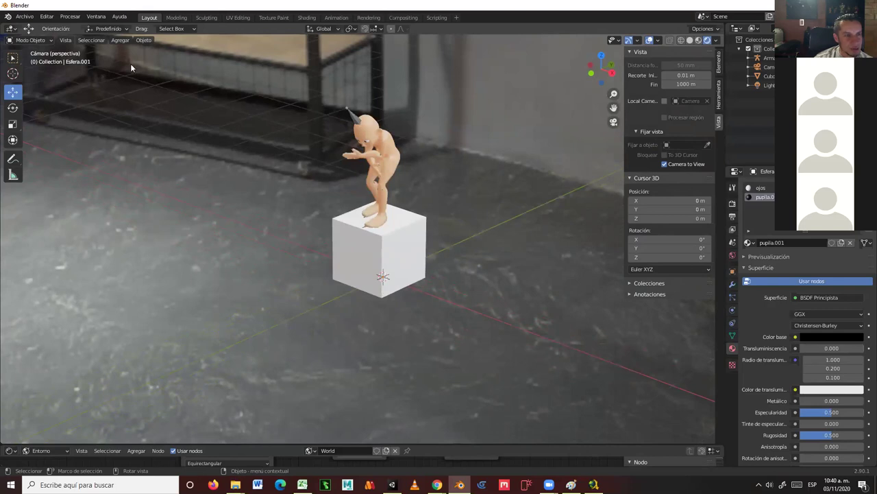
Add a second camera to the scene, leave the camera view and delete the added camera again.
click(114, 42)
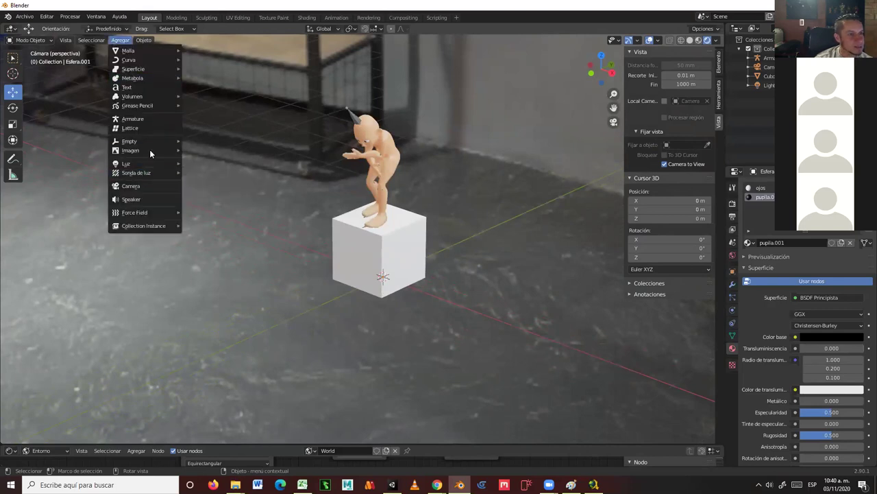
click(147, 186)
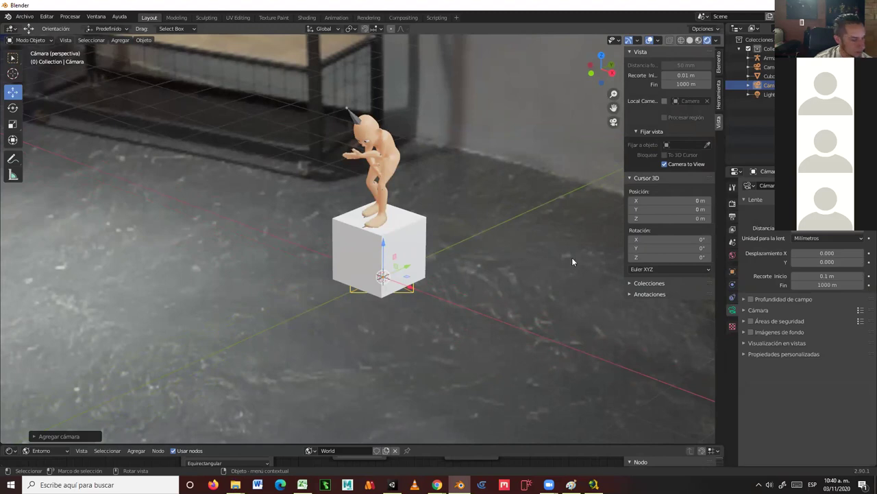
key(KP_0)
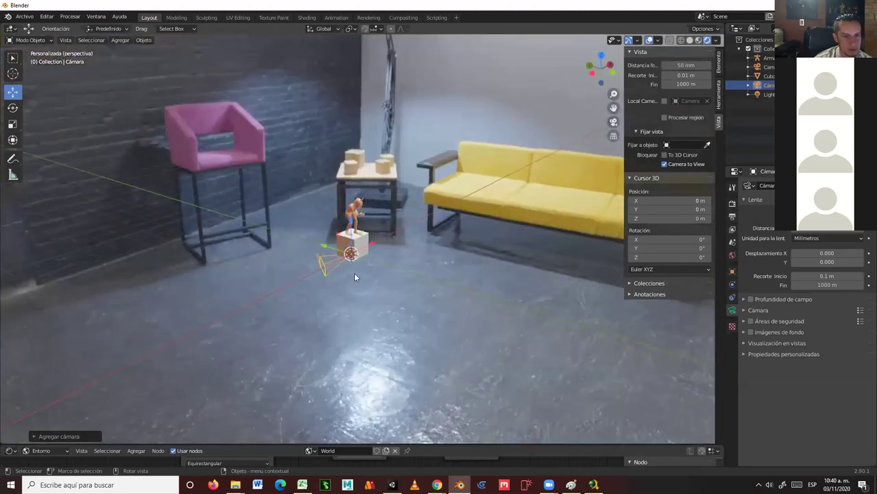
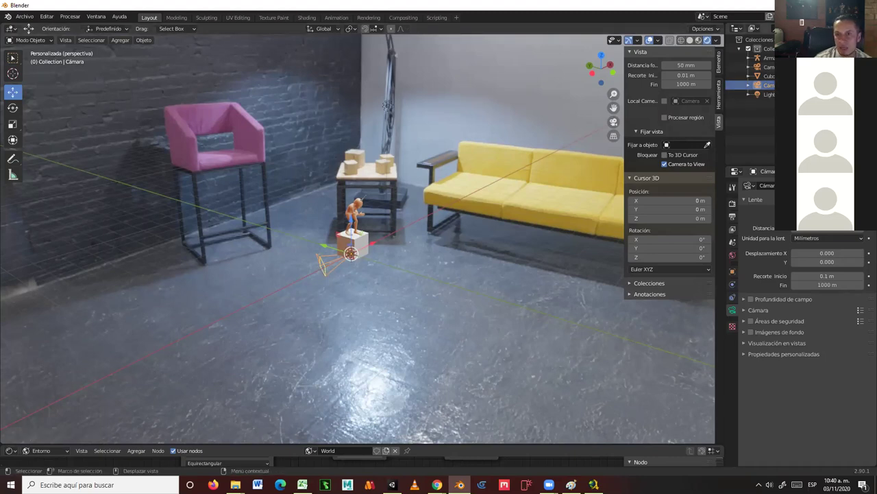
right_click(771, 84)
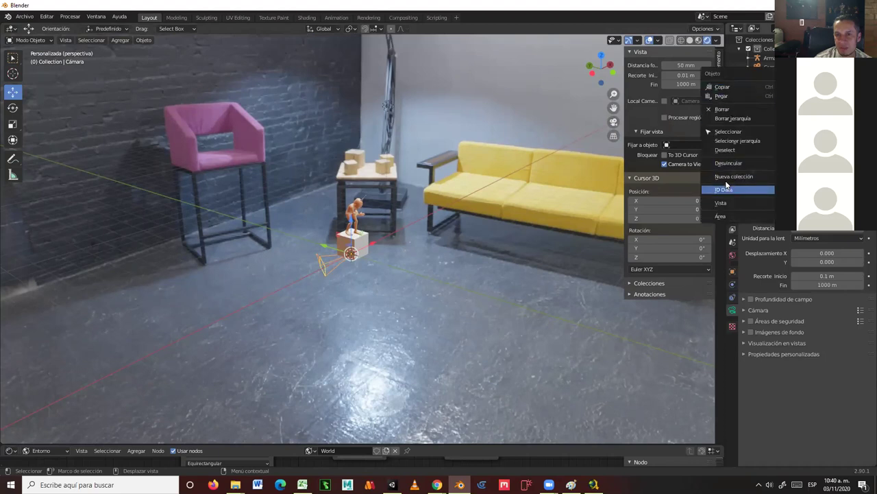
click(726, 117)
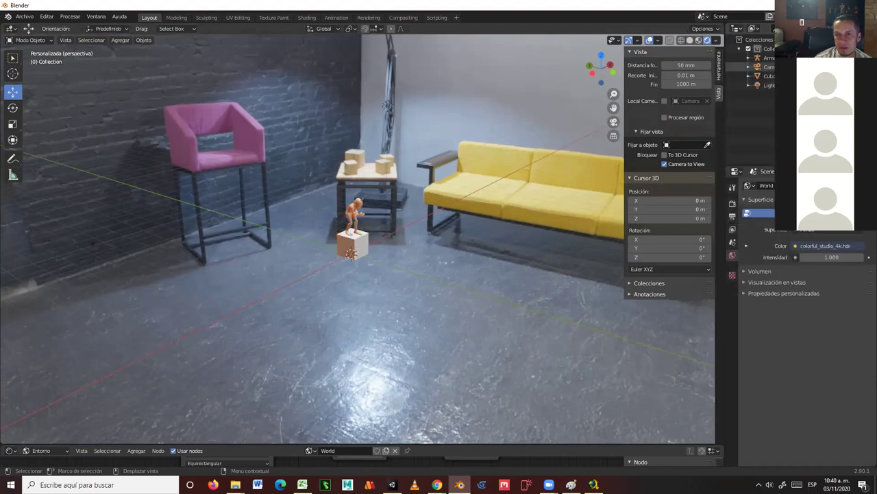
Return to the original camera's view and move it closer, at a slightly adjusted angle, to the character and cube.
key(KP_0)
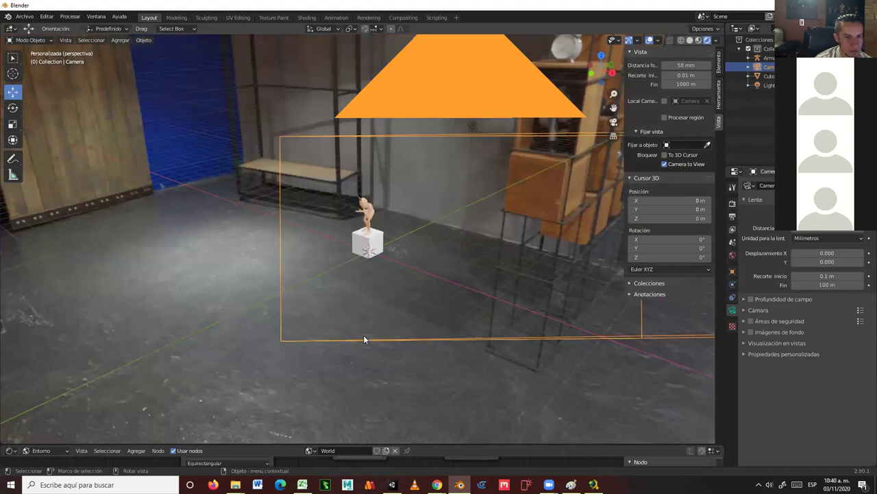
scroll(502, 232, down, 2)
scroll(501, 232, up, 5)
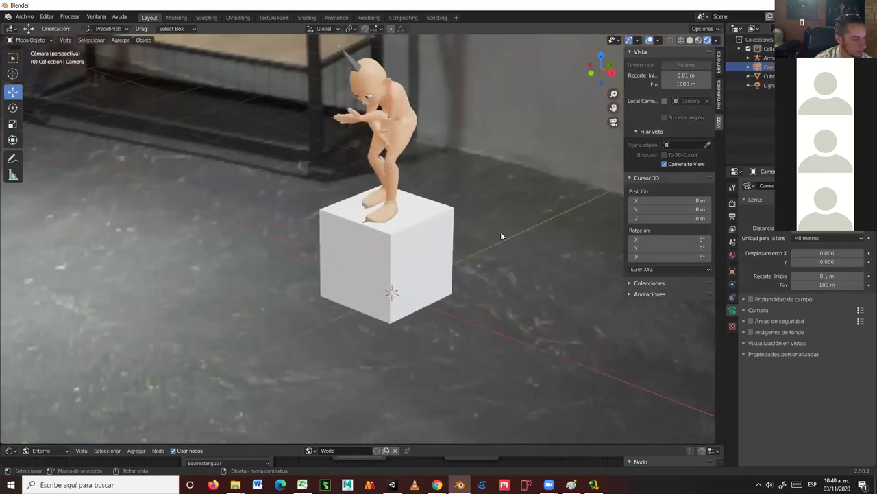
middle_drag(488, 235, 480, 245)
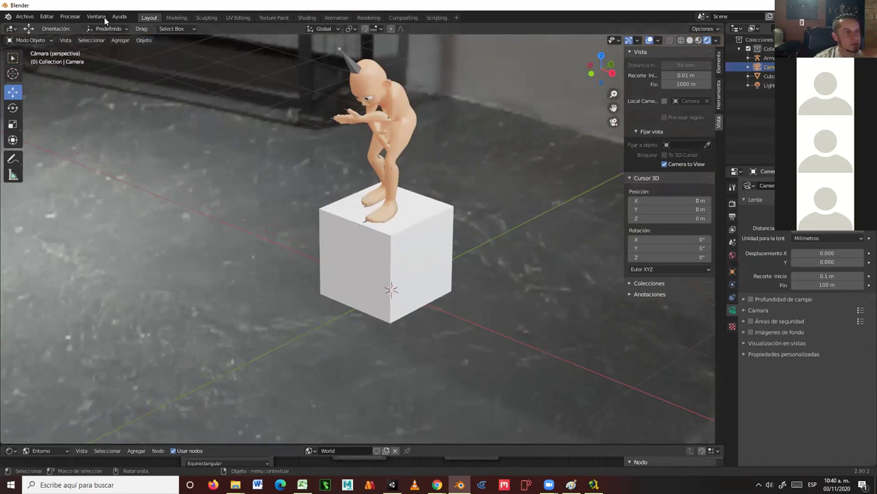
Show the render properties, render the scene as a still image and close the render result.
click(78, 19)
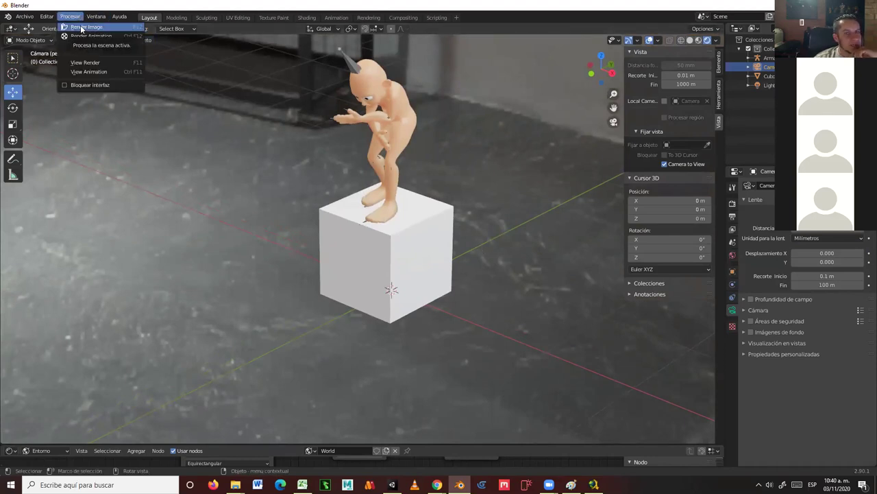
click(732, 202)
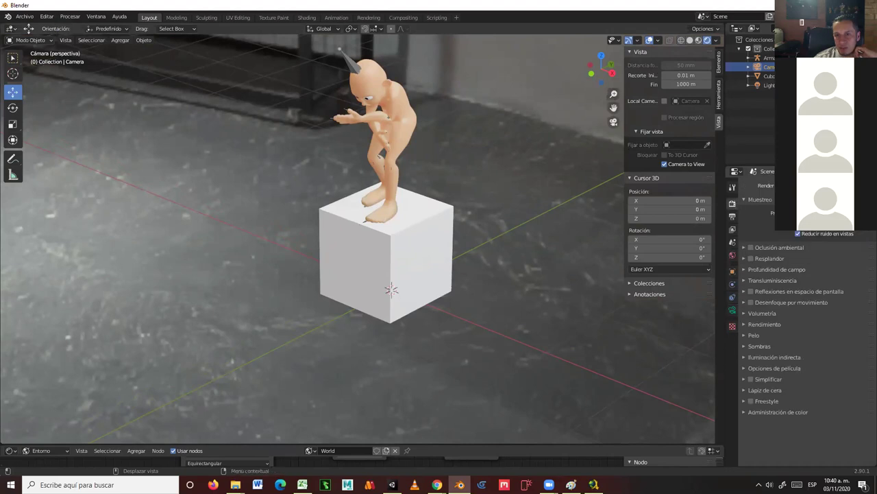
click(69, 18)
click(71, 28)
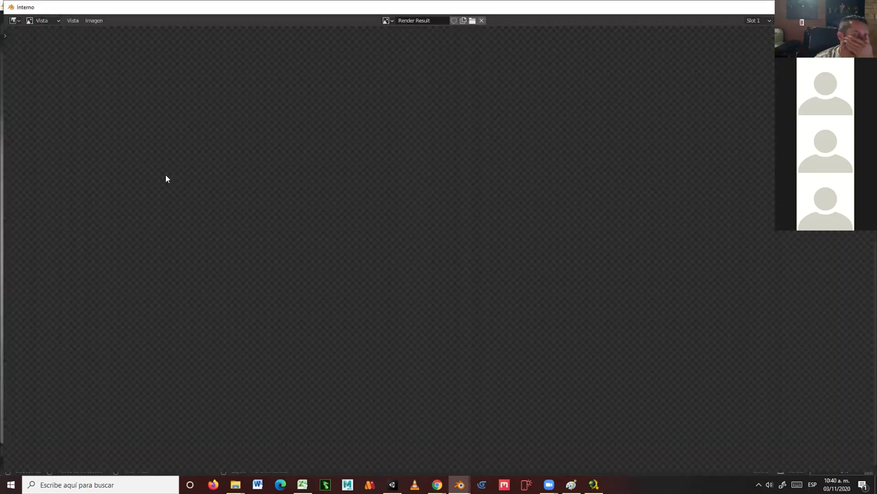
key(alt+Tab)
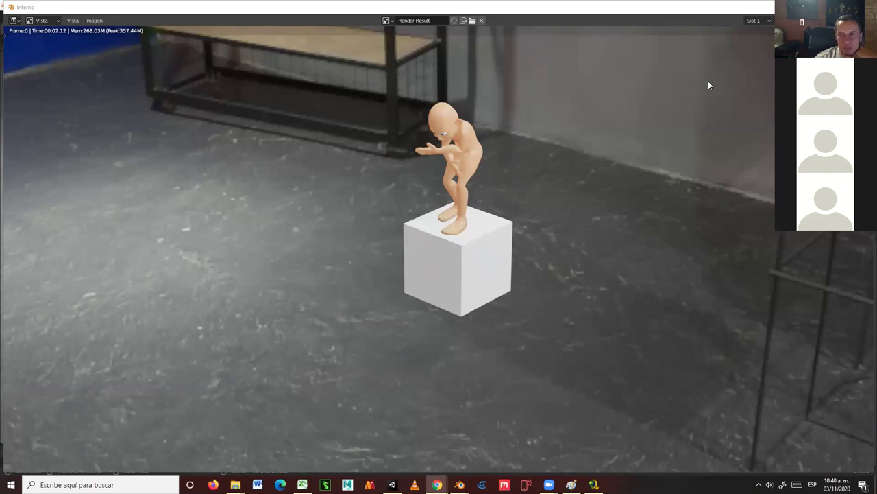
key(Escape)
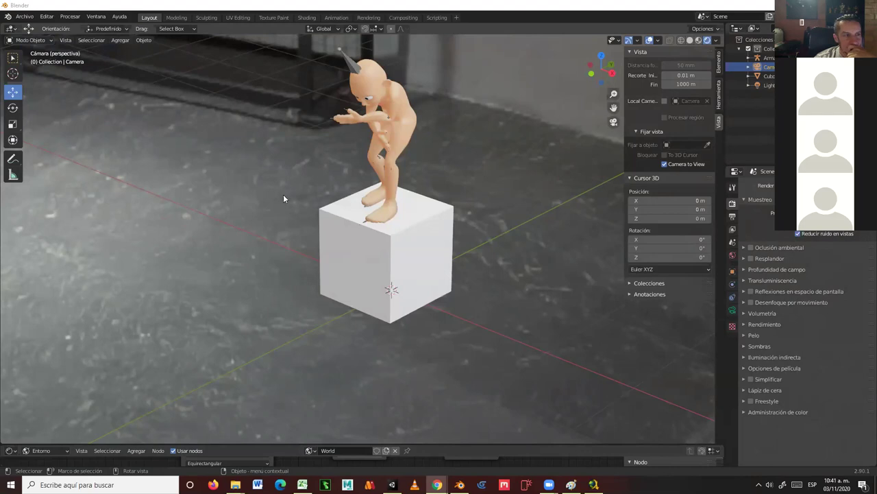
Select the armature, hide the viewport sidebar and merge the world node editor area into the 3D viewport.
click(766, 57)
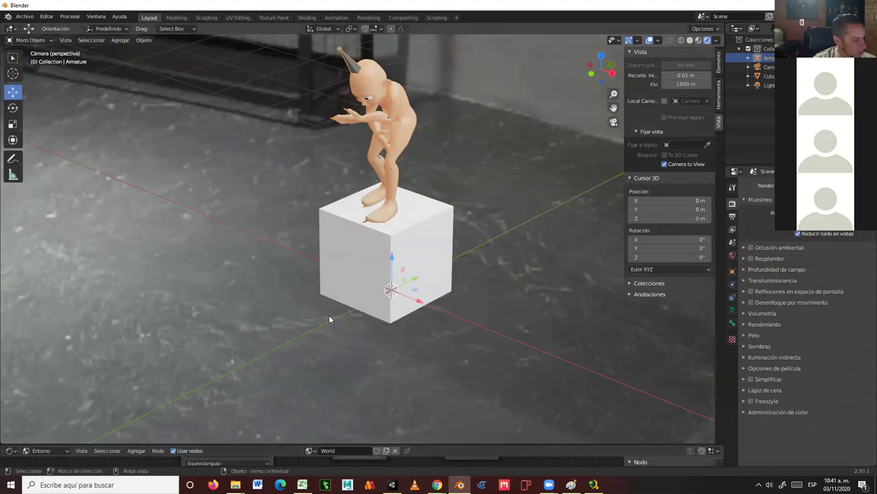
key(n)
scroll(442, 296, down, 8)
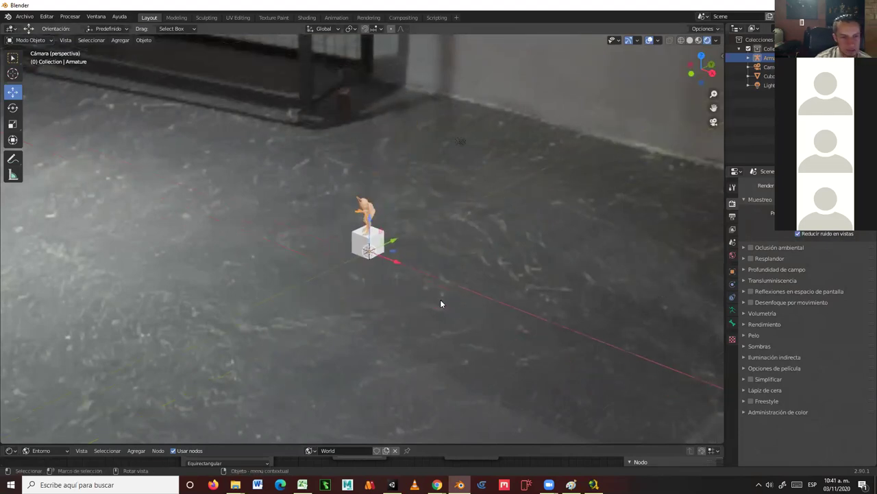
drag(95, 444, 17, 335)
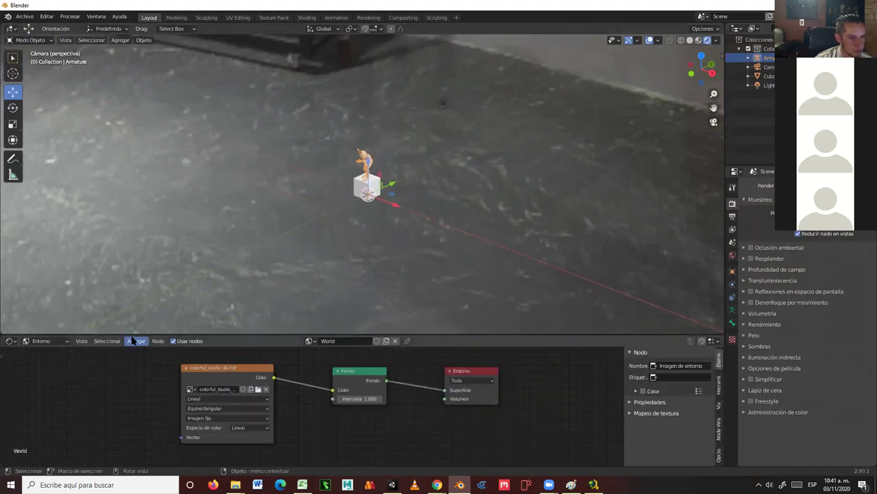
right_click(103, 335)
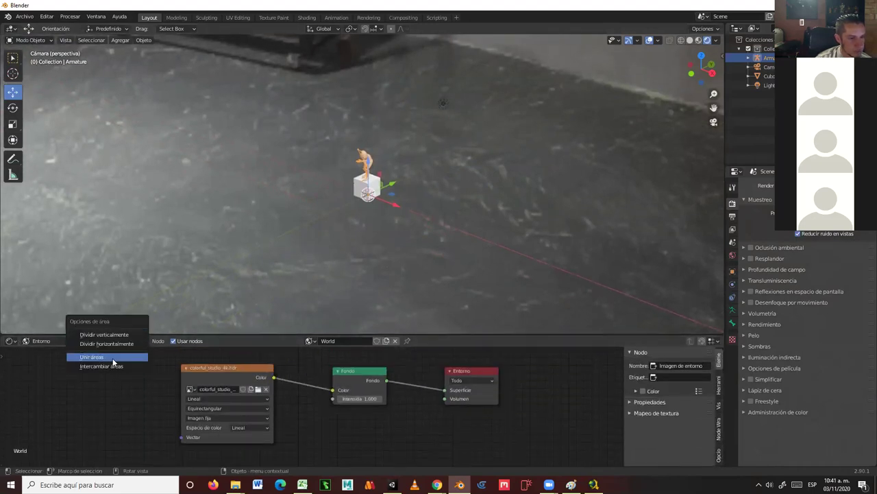
click(113, 358)
click(334, 364)
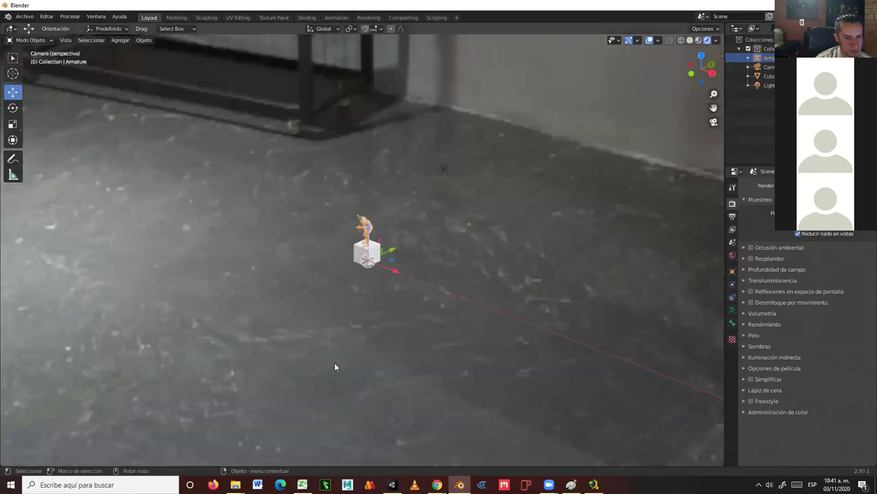
Leave the camera view, show the sidebar again and view the character on the cube up close from a free perspective.
mouse_move(400, 344)
middle_down()
mouse_move(462, 309)
mouse_move(561, 324)
mouse_move(495, 370)
mouse_move(398, 346)
middle_up()
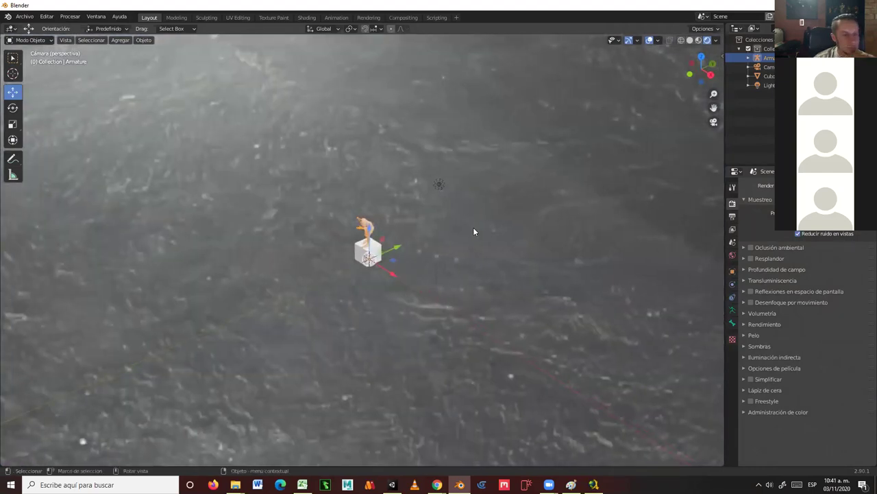
key(KP_0)
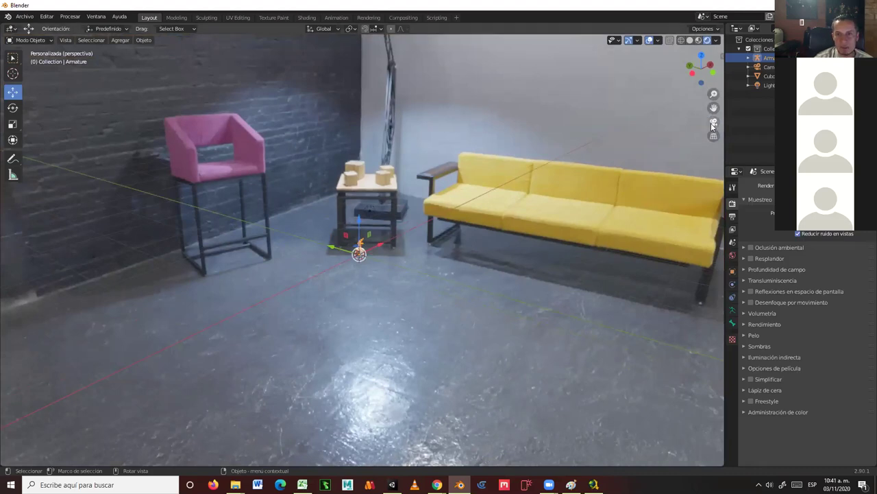
key(n)
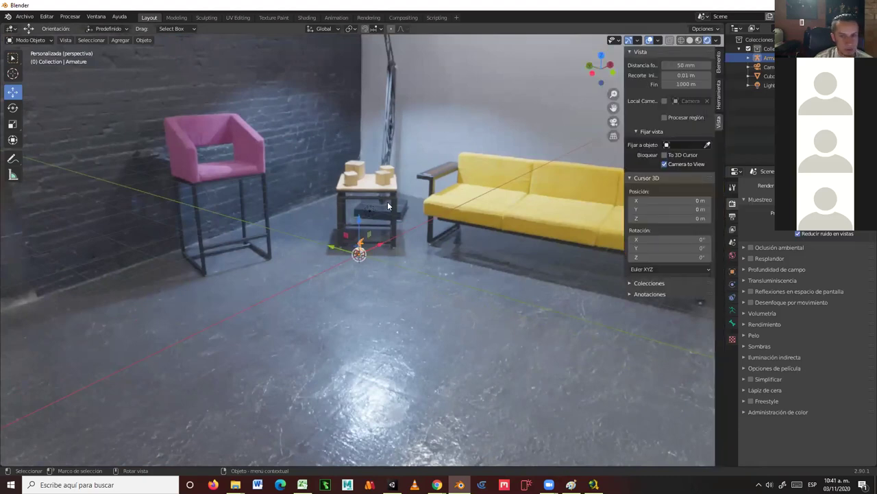
key(space)
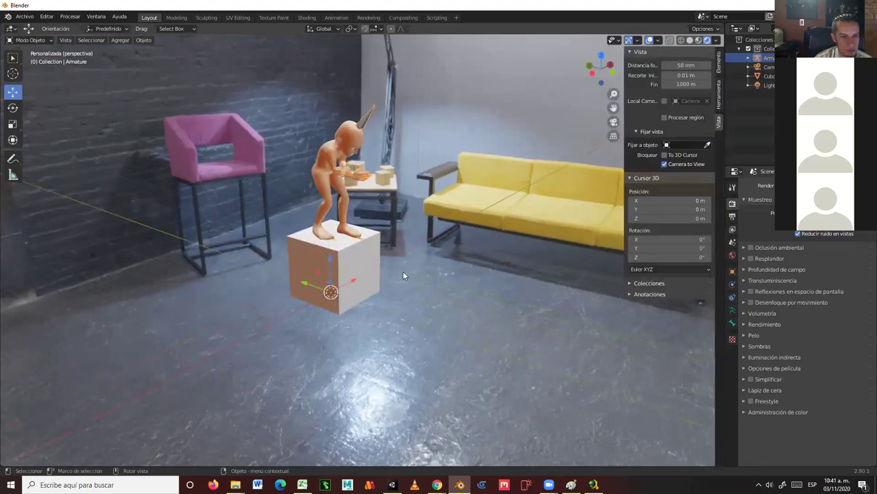
scroll(401, 284, right, 5)
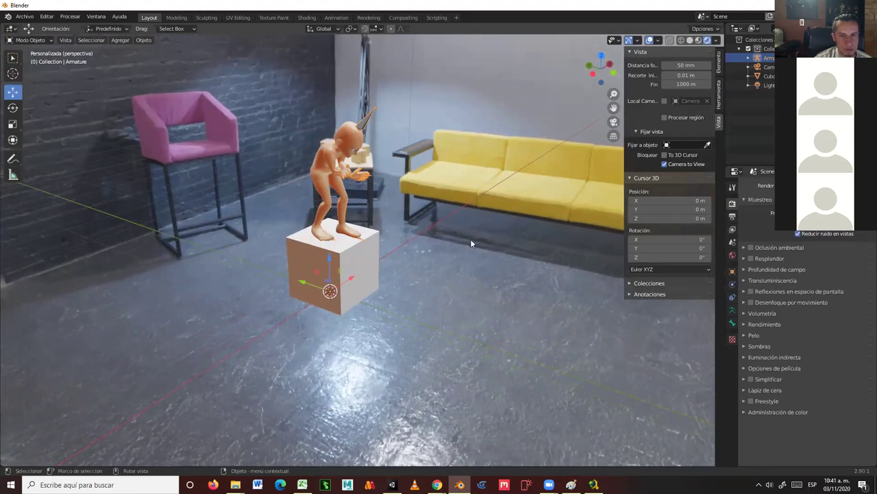
scroll(426, 229, right, 4)
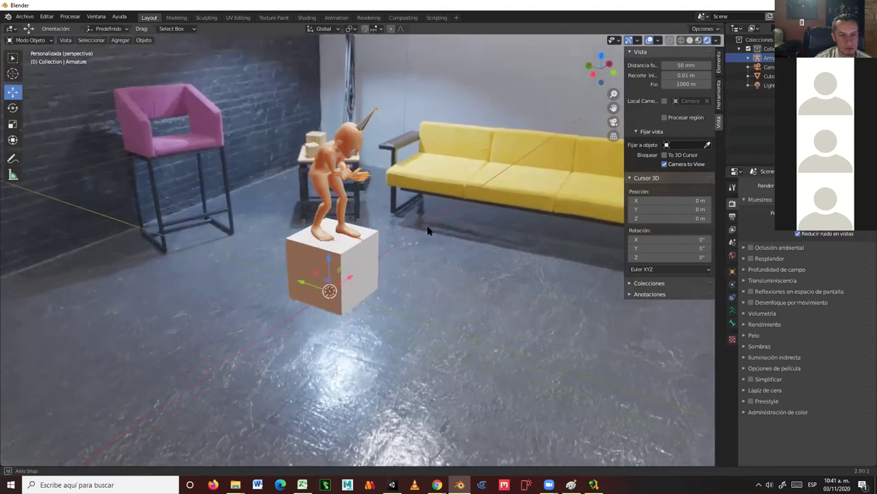
scroll(430, 230, left, 3)
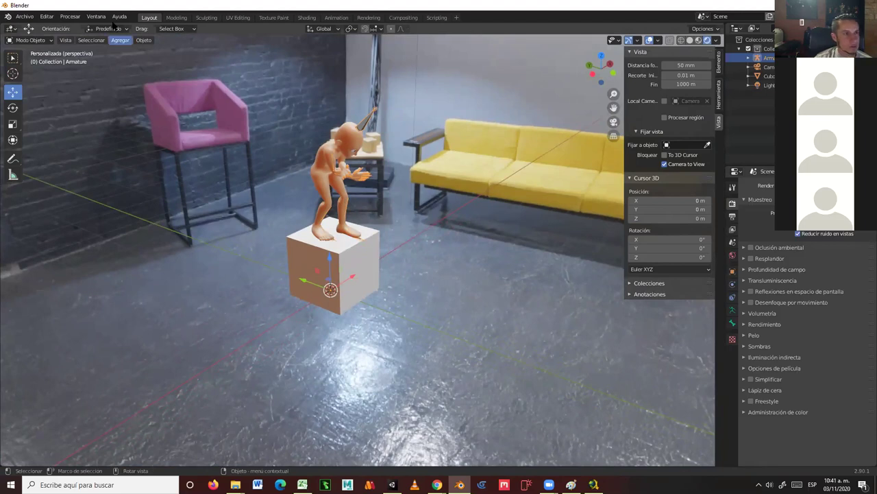
Render the scene as a still image and close the render result.
click(70, 16)
click(76, 27)
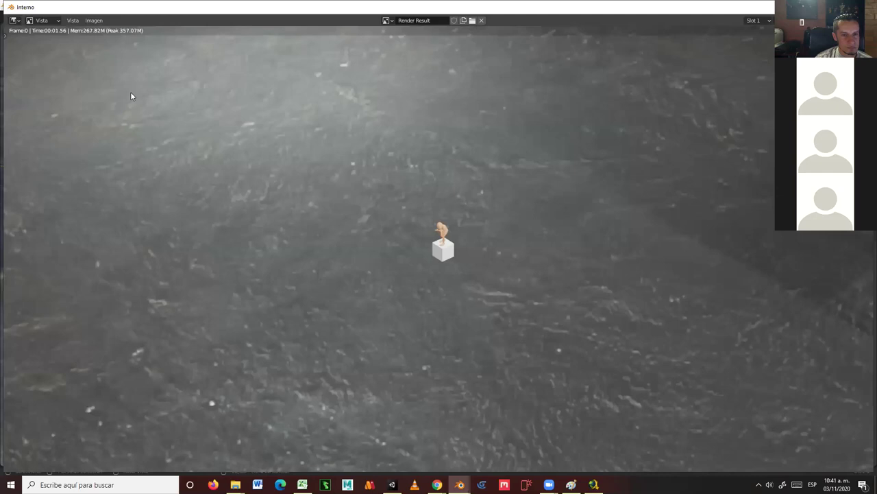
key(Escape)
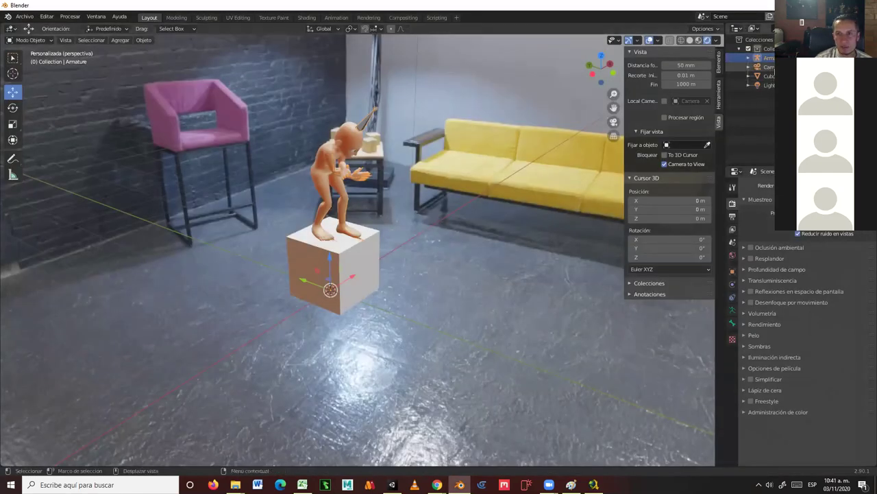
Select the camera, return to its view and move it closer and around to face the character and cube.
click(768, 66)
key(KP_0)
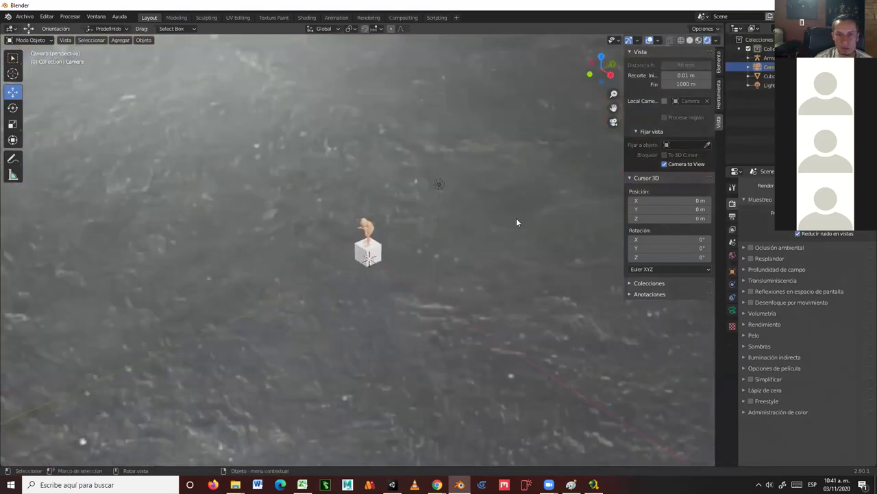
scroll(515, 220, up, 6)
middle_drag(508, 277, 458, 269)
scroll(458, 269, up, 1)
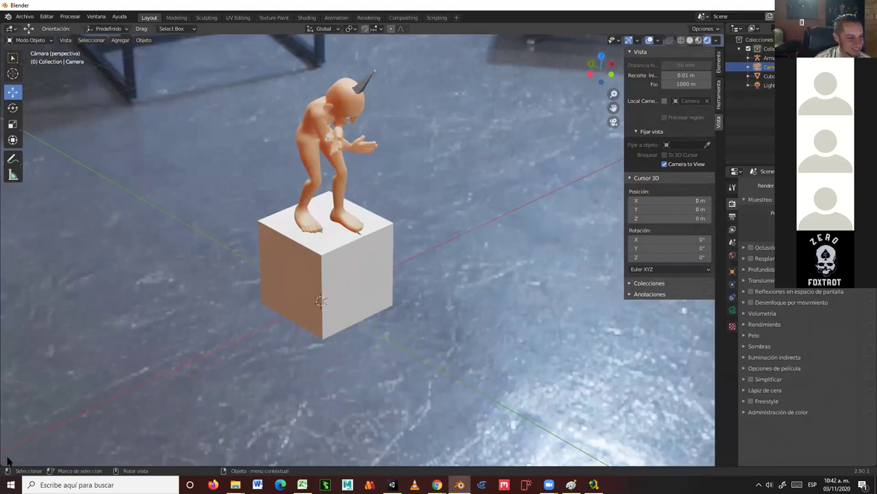
Split the 3D viewport horizontally and turn the lower area into a shader editor showing the World nodes.
drag(3, 464, 52, 228)
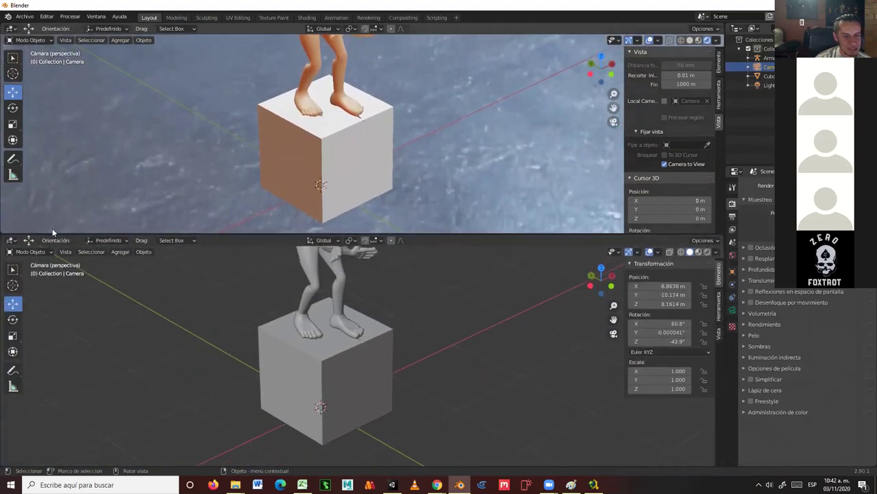
click(11, 240)
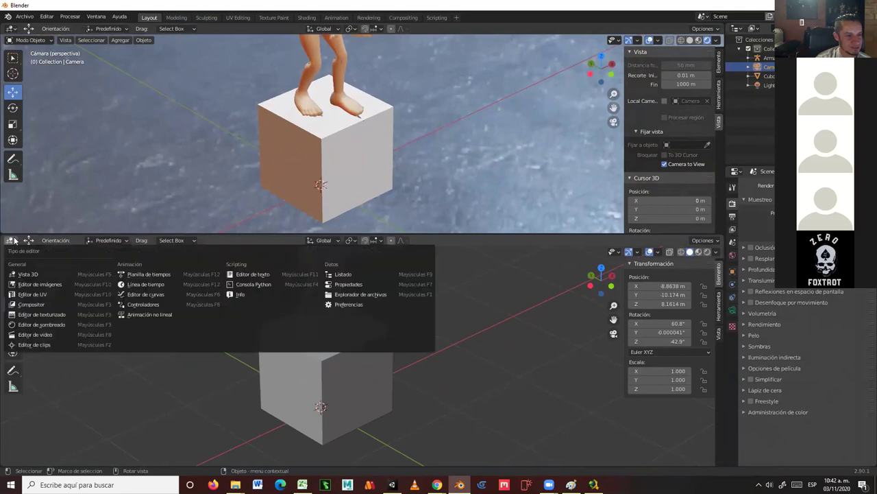
click(47, 324)
click(58, 239)
click(45, 261)
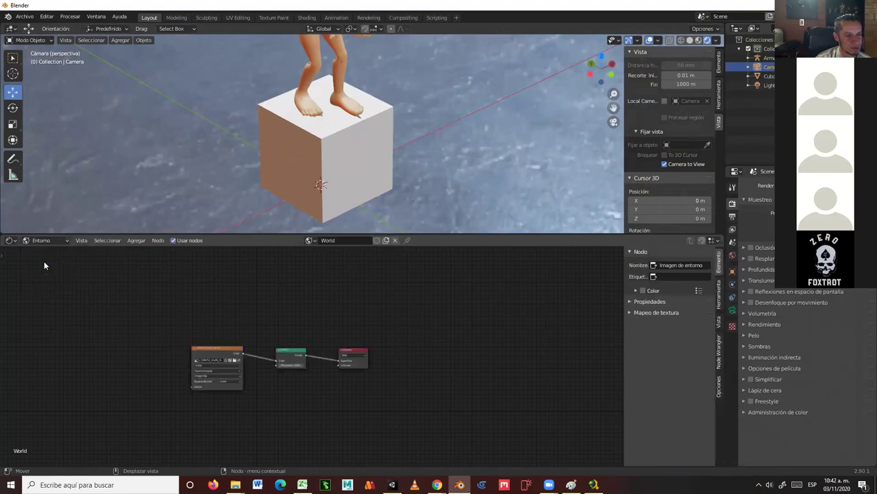
Delete the current environment image node and add a new, empty Environment Texture node before the Background node.
click(236, 347)
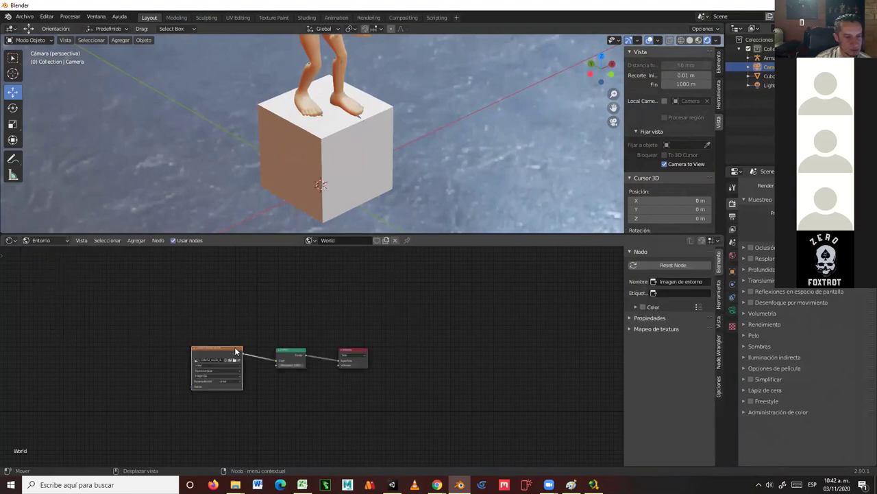
key(Delete)
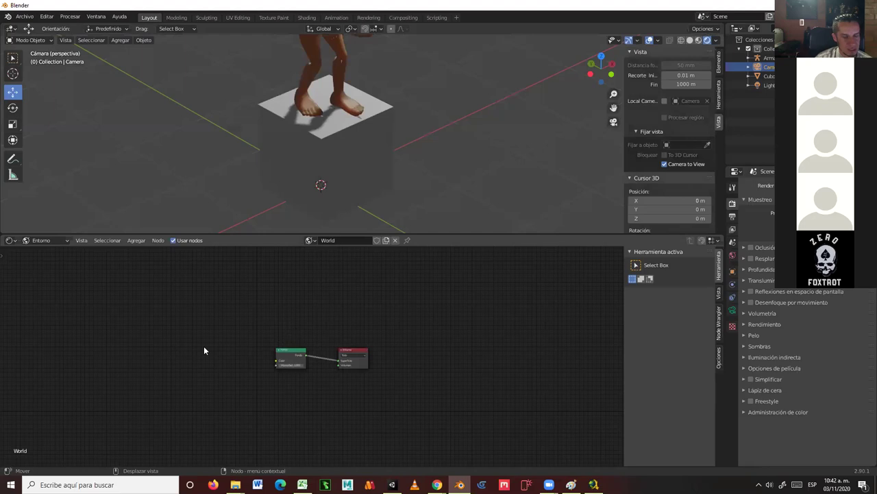
scroll(243, 347, up, 4)
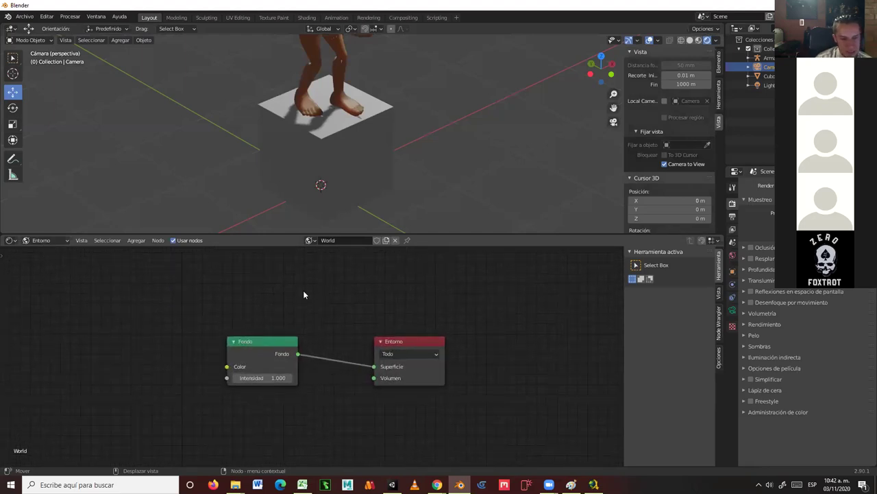
click(133, 241)
mouse_move(151, 292)
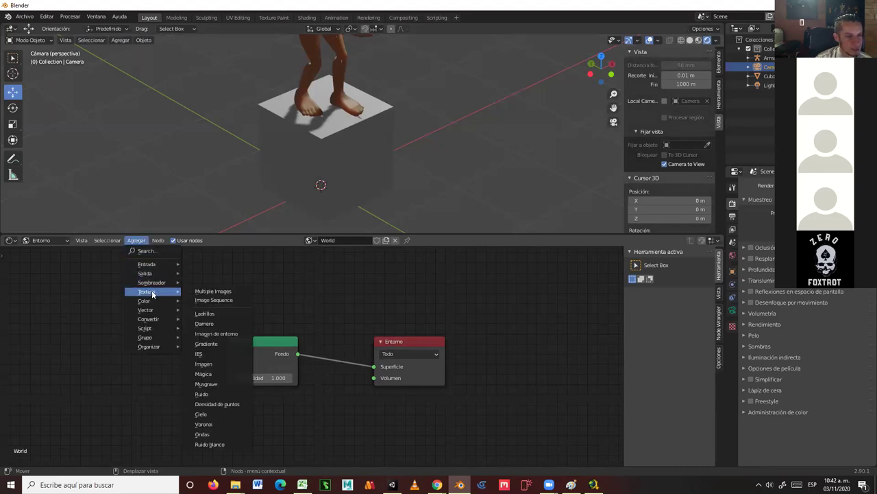
click(226, 336)
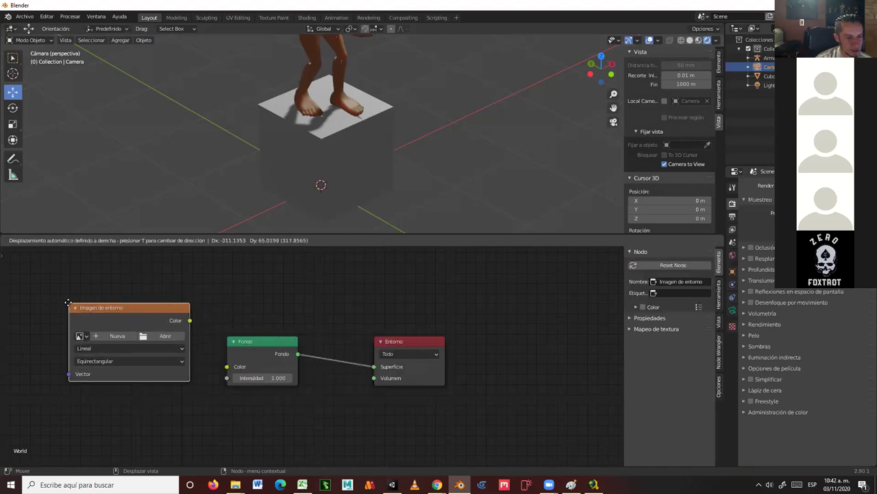
click(68, 303)
Load blue_lagoon_night_4k.hdr from the desktop's MODELADOpERSONAJE folder into the environment node and connect its color output to the Background color.
click(166, 336)
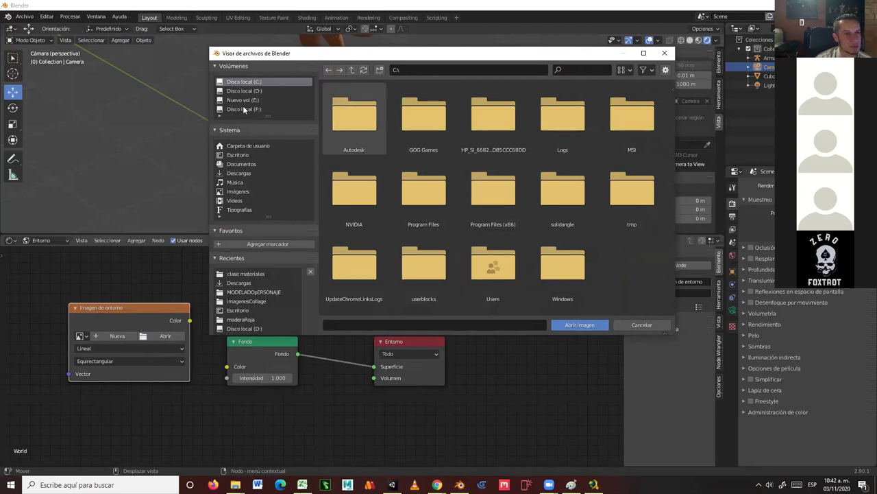
click(239, 155)
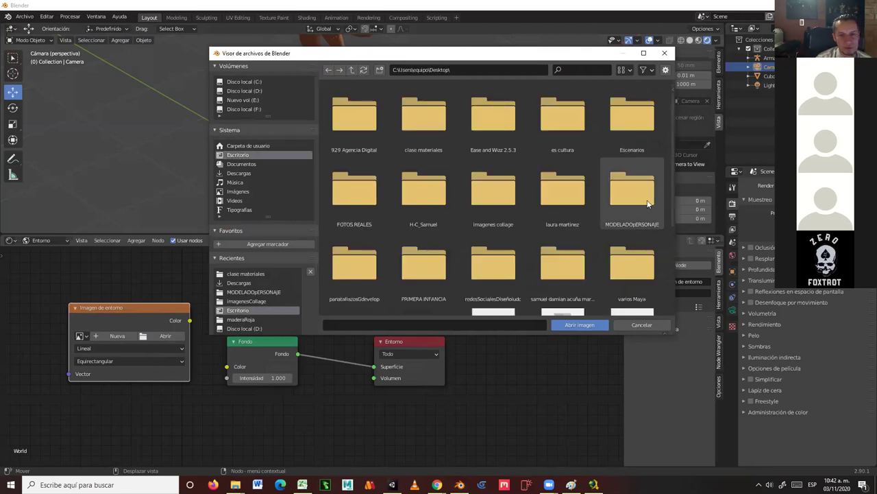
double_click(641, 180)
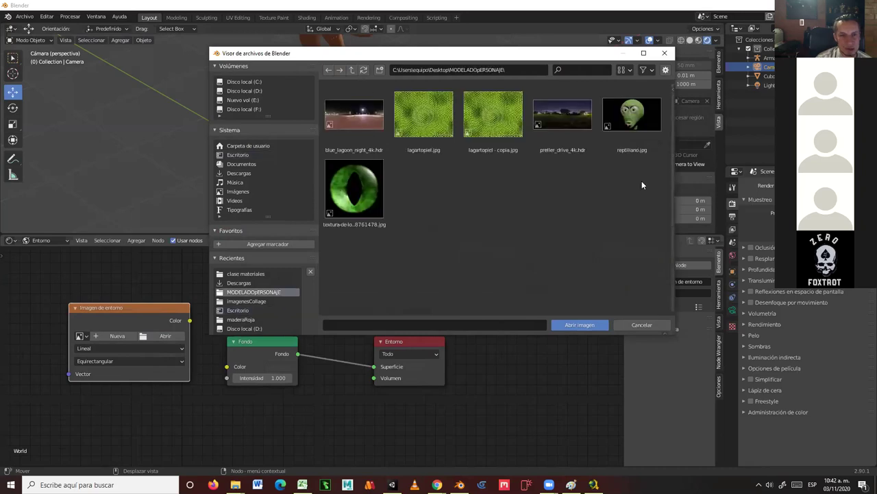
double_click(358, 121)
drag(144, 310, 225, 370)
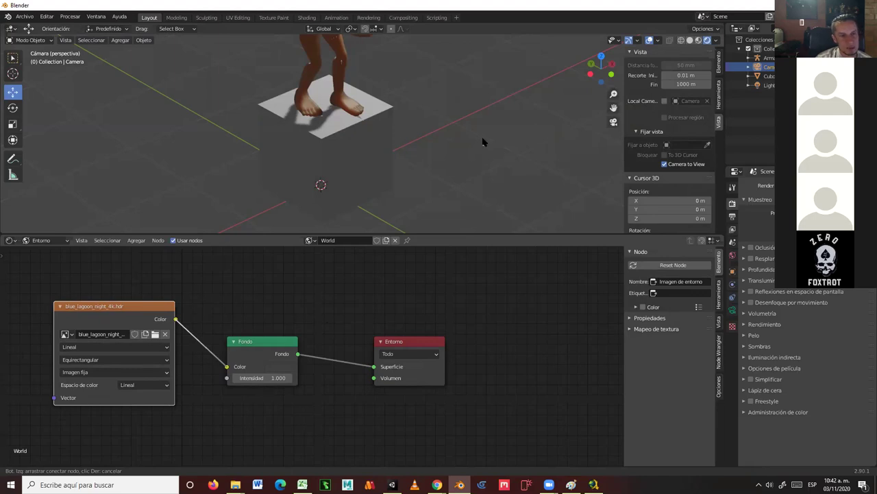
Check the new environment around the character through the camera, then merge the node editor area back into the 3D viewport.
scroll(475, 137, down, 3)
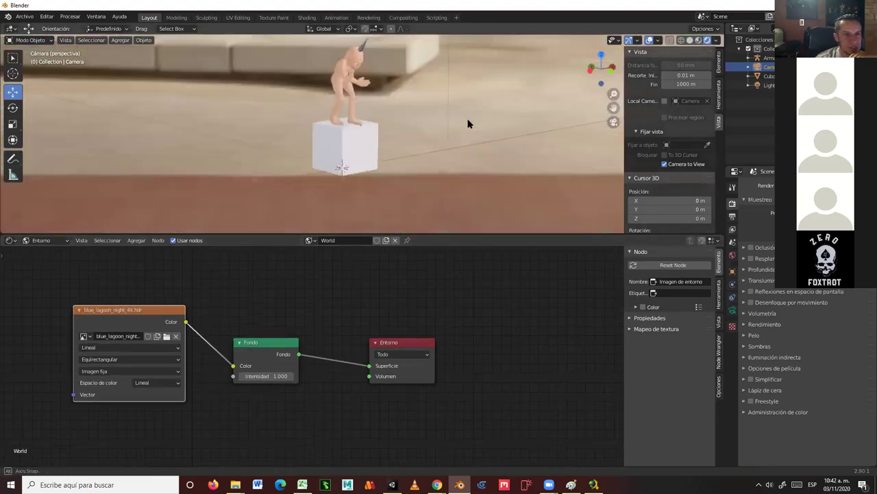
right_click(219, 233)
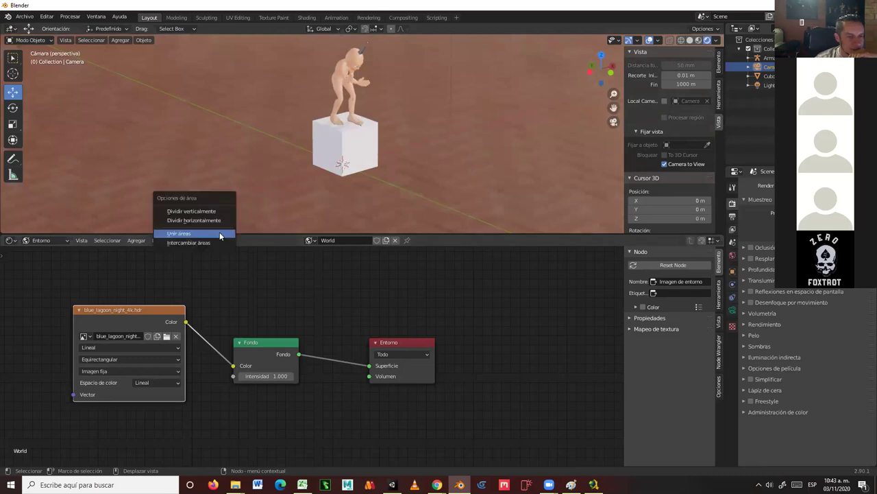
click(219, 231)
click(222, 271)
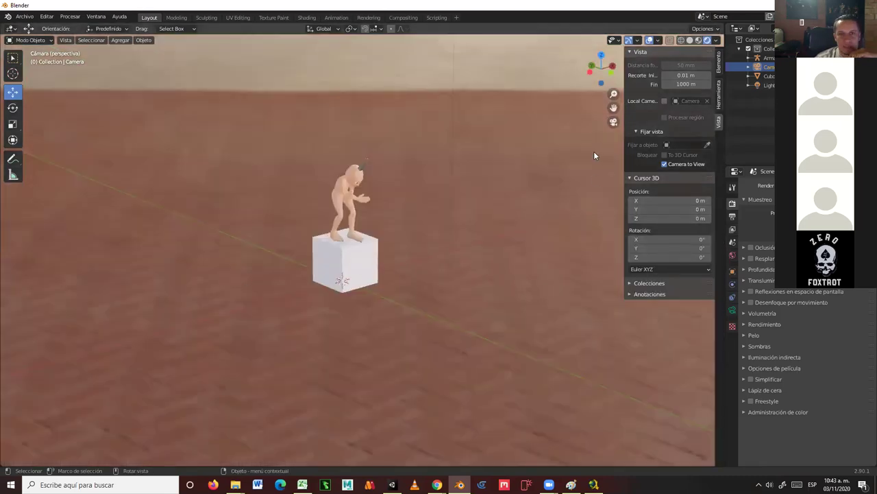
Delete the scene's existing camera and add a new one.
scroll(594, 150, down, 2)
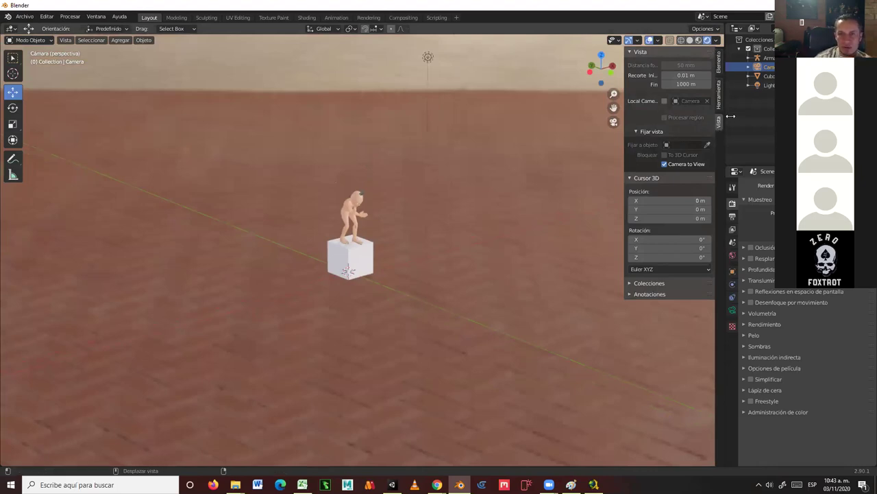
right_click(767, 68)
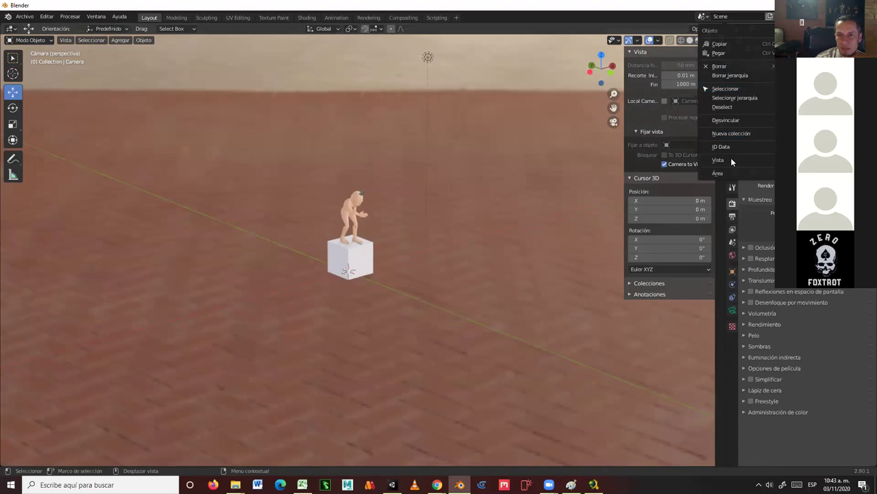
click(736, 65)
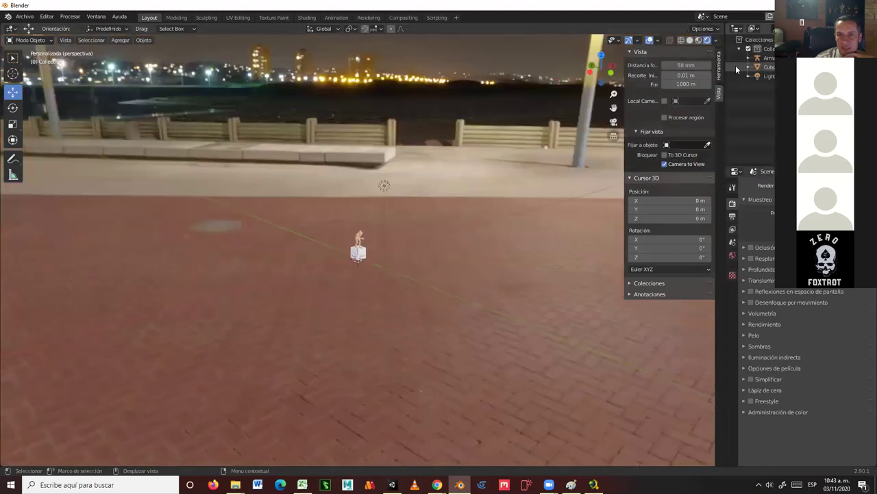
click(115, 41)
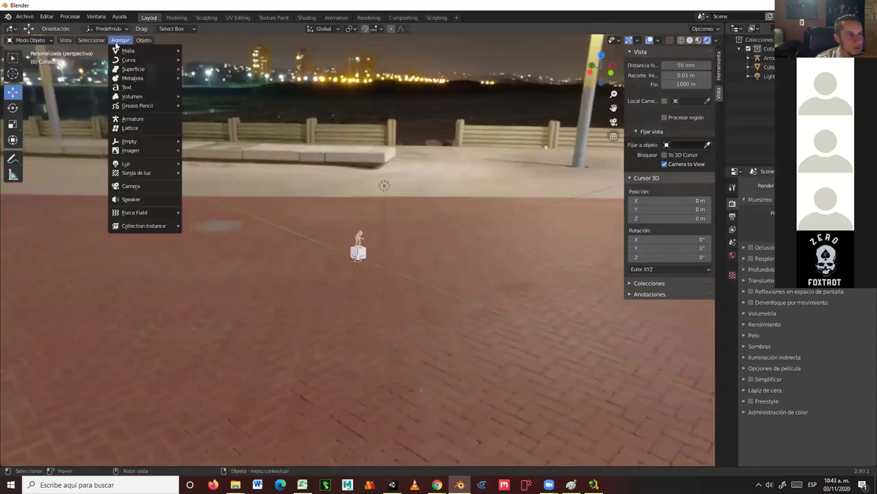
click(133, 187)
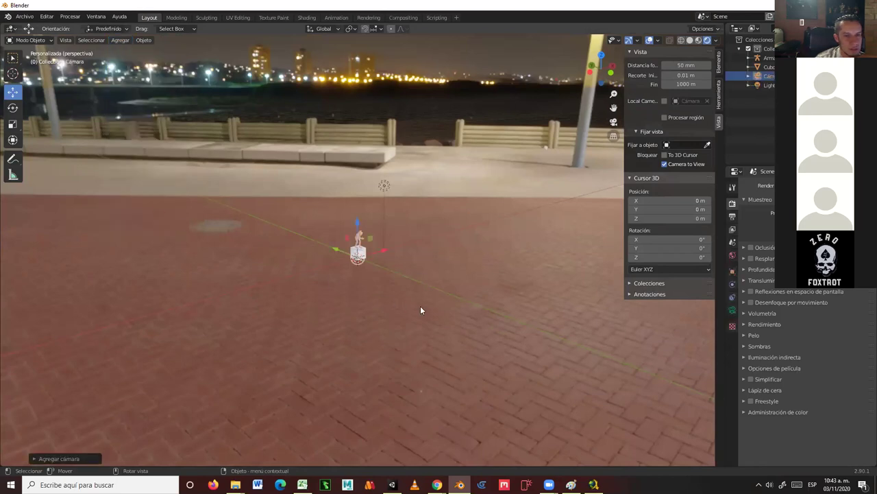
Look through the new camera and pull it back until the whole character and its cube are in view.
key(KP_0)
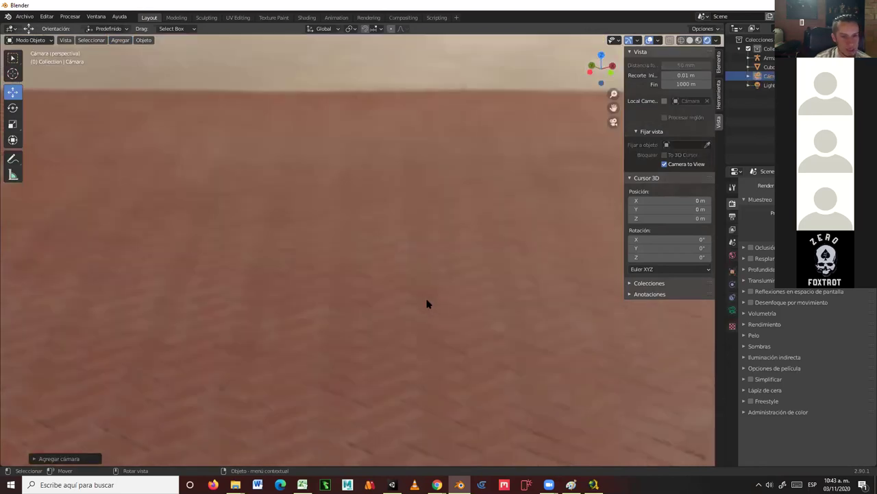
scroll(427, 304, down, 8)
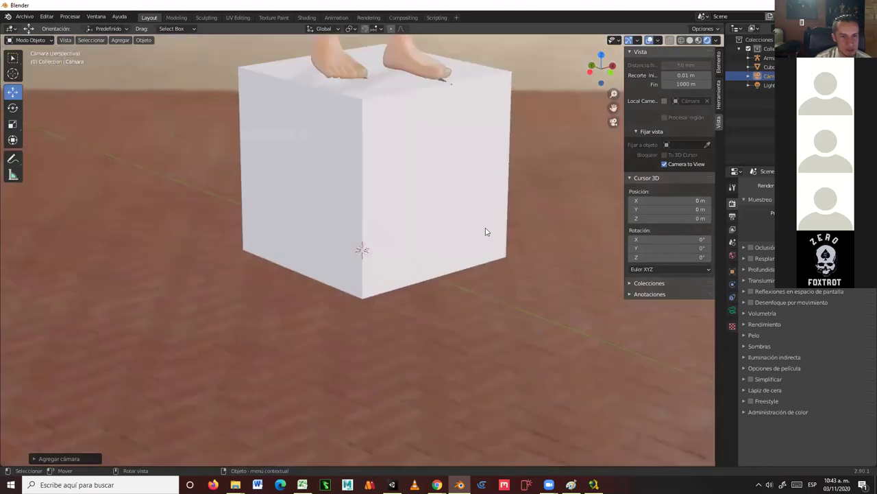
key(n)
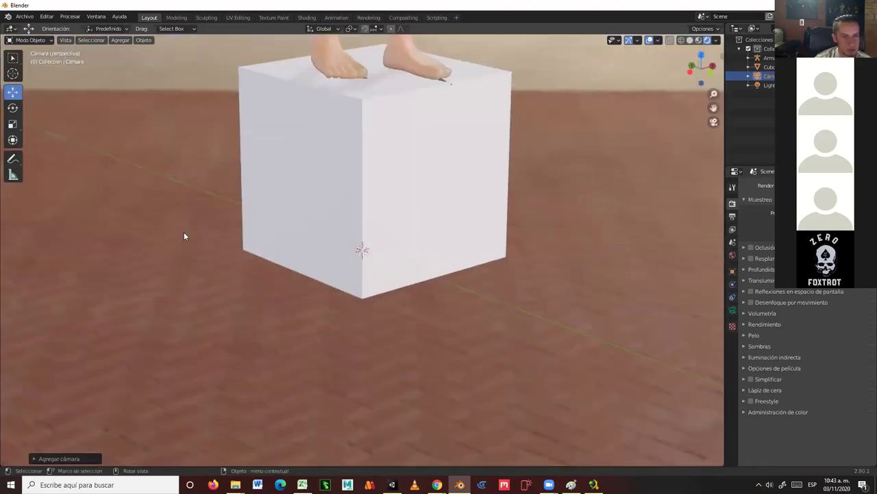
scroll(482, 251, down, 4)
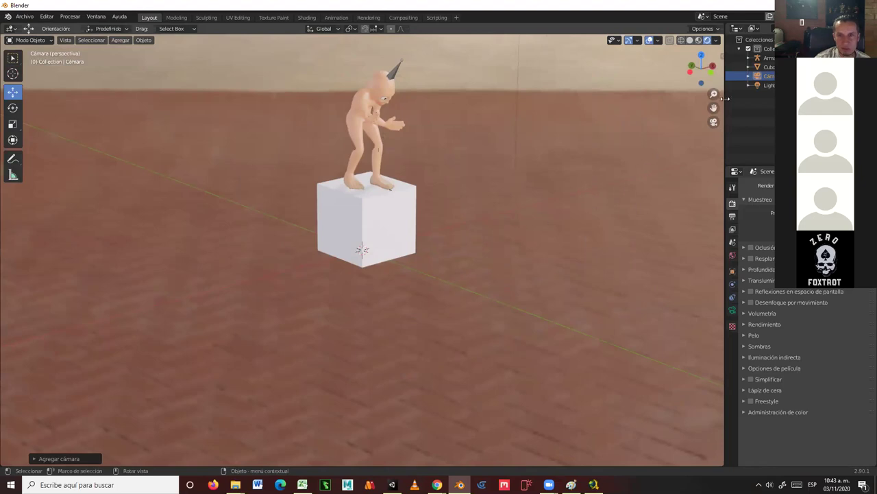
key(n)
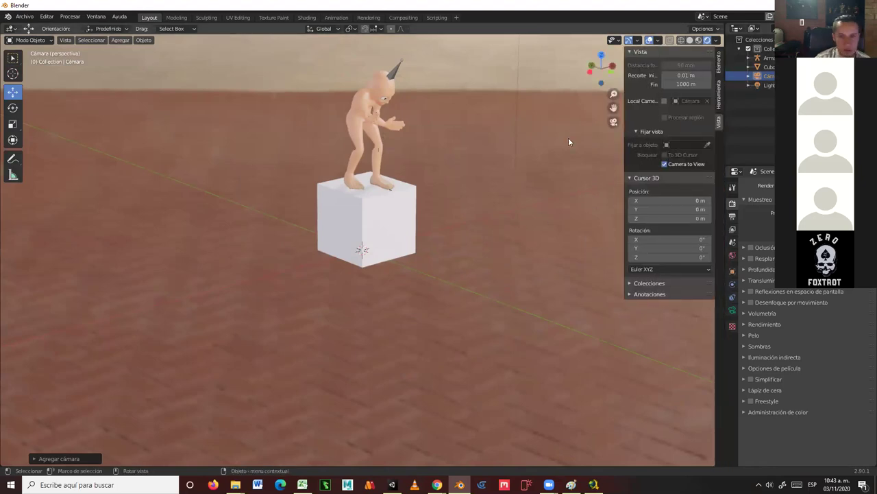
Unlock the camera from the view, look around the character and night environment, and lock the camera to the view again.
click(664, 164)
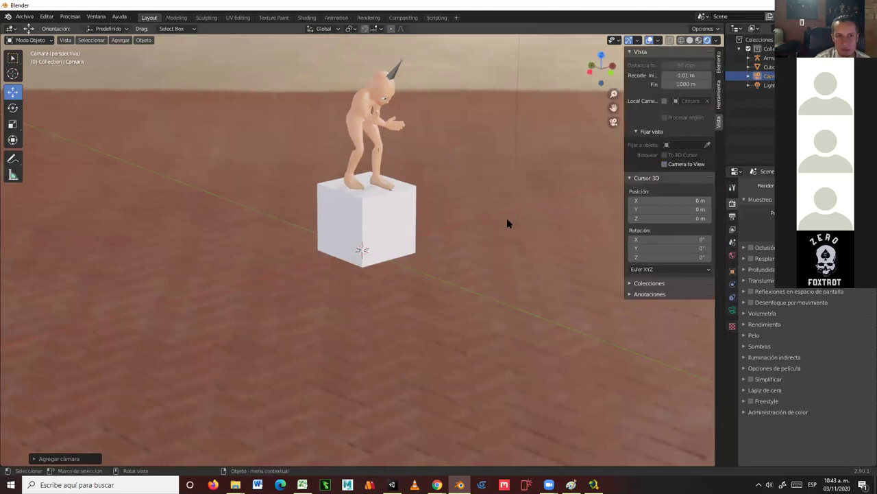
scroll(507, 218, down, 5)
middle_drag(469, 220, 331, 206)
middle_drag(380, 202, 467, 207)
scroll(467, 210, up, 3)
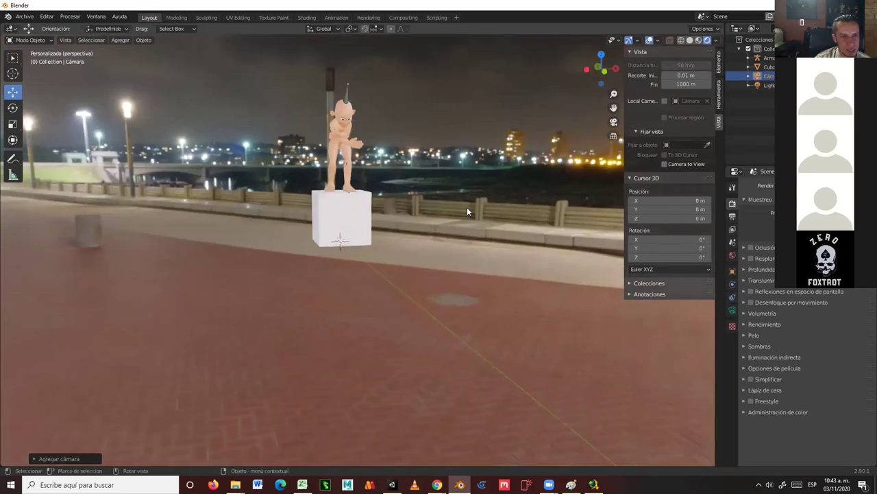
middle_drag(386, 241, 308, 302)
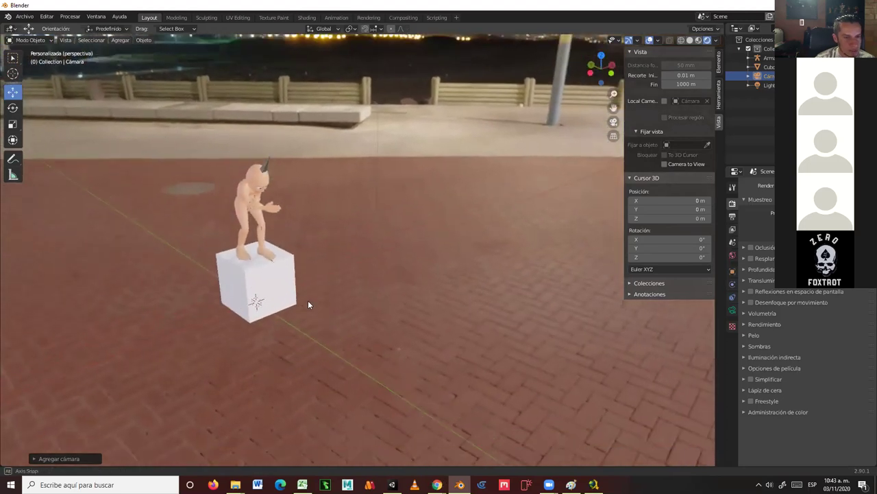
click(664, 164)
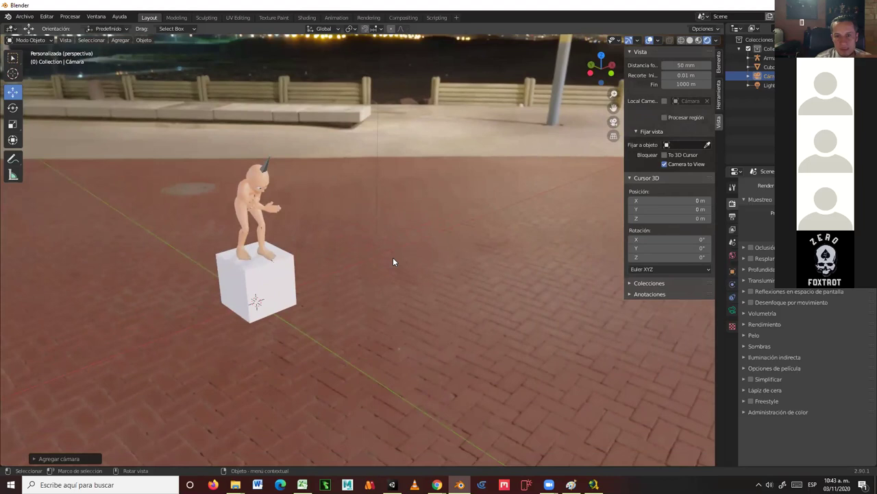
Save the scene as salto.blend in the MODELADOpERSONAJE folder.
click(25, 16)
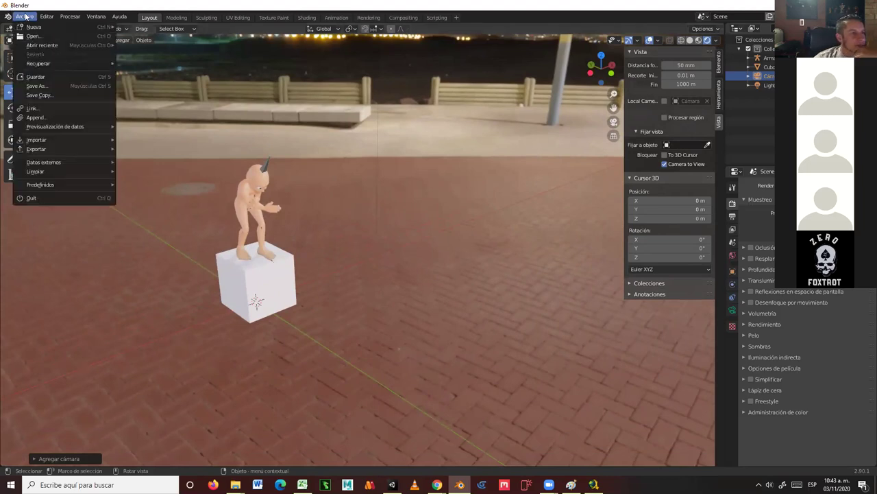
click(44, 76)
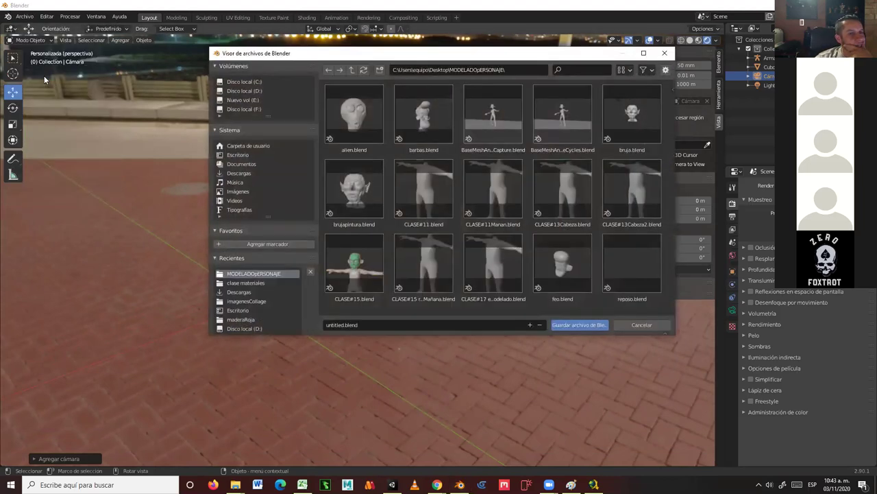
click(360, 324)
text(salt)
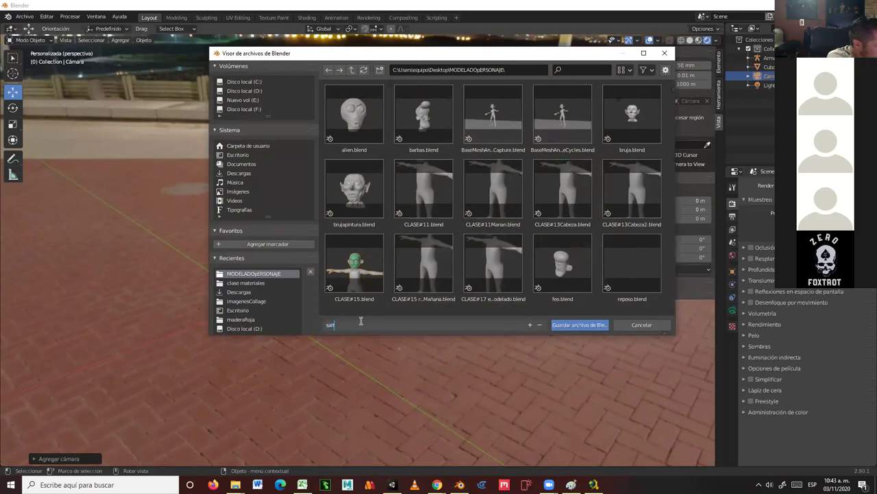
text(o)
key(Return)
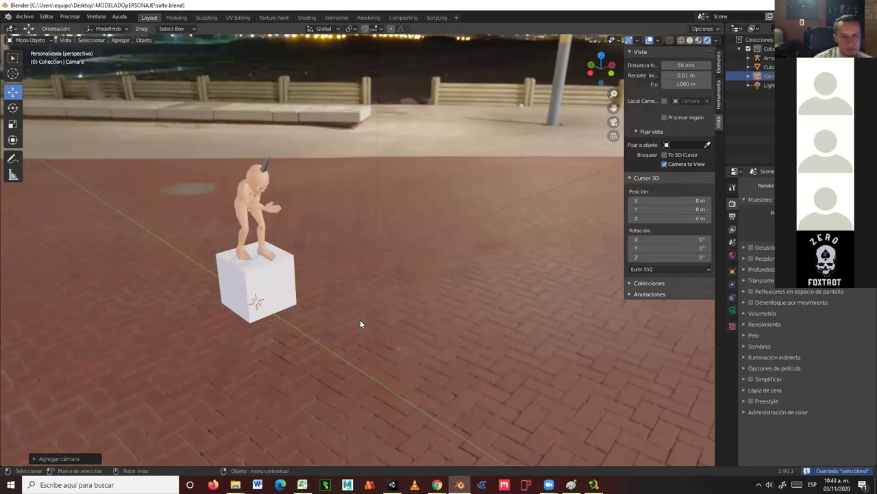
Minimize the Mixamo browser window, start Blender again and reopen the recent file salto.blend.
key(alt+Tab)
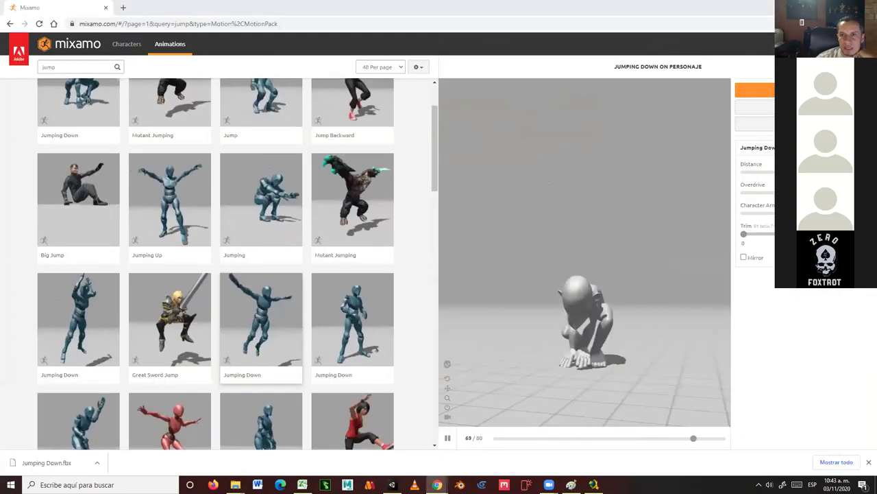
click(802, 6)
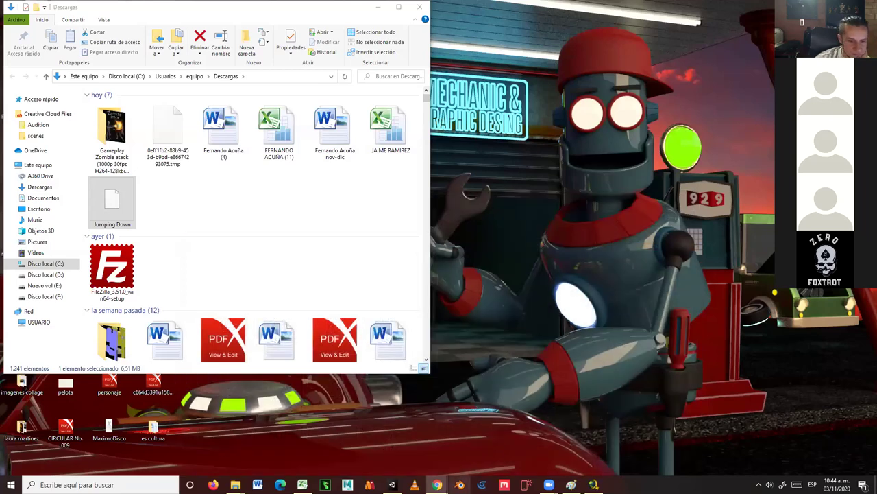
click(459, 485)
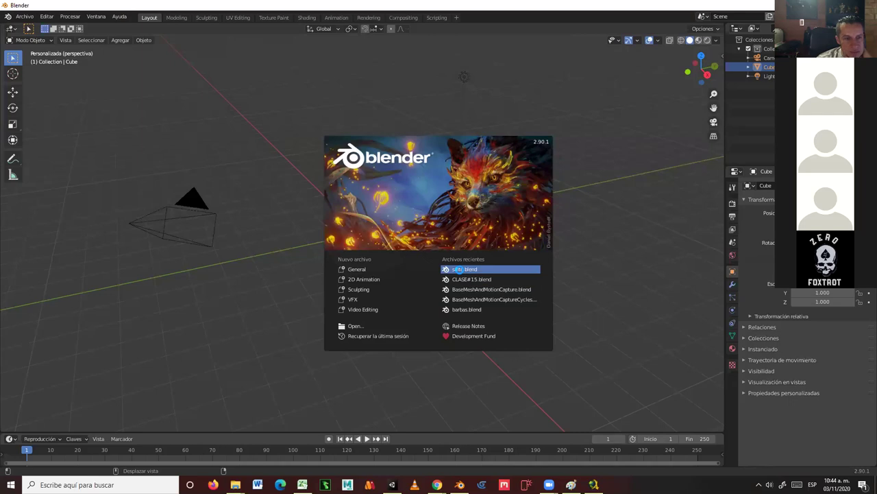
click(457, 269)
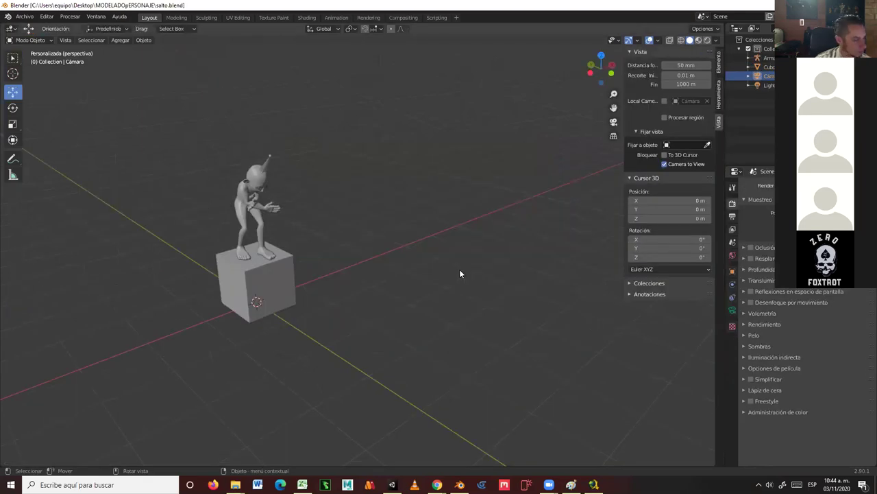
Look through the camera, unlock it from the view and zoom out until its whole frame is visible.
key(KP_0)
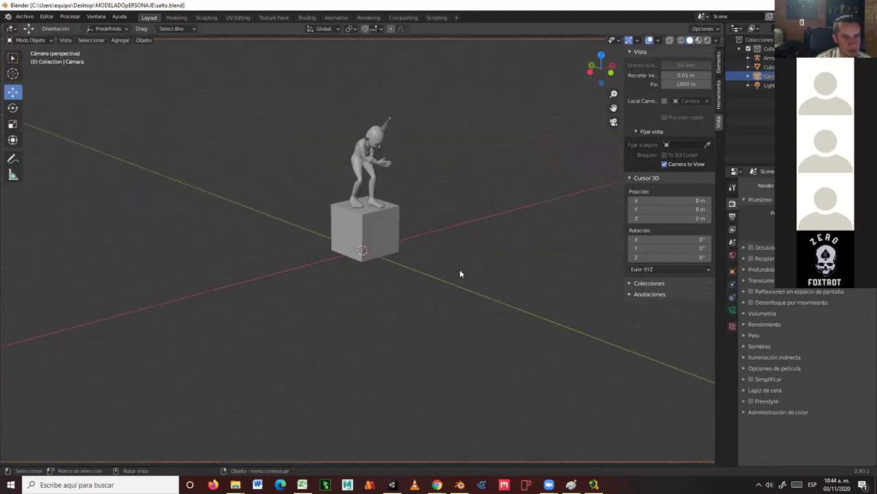
scroll(423, 166, down, 3)
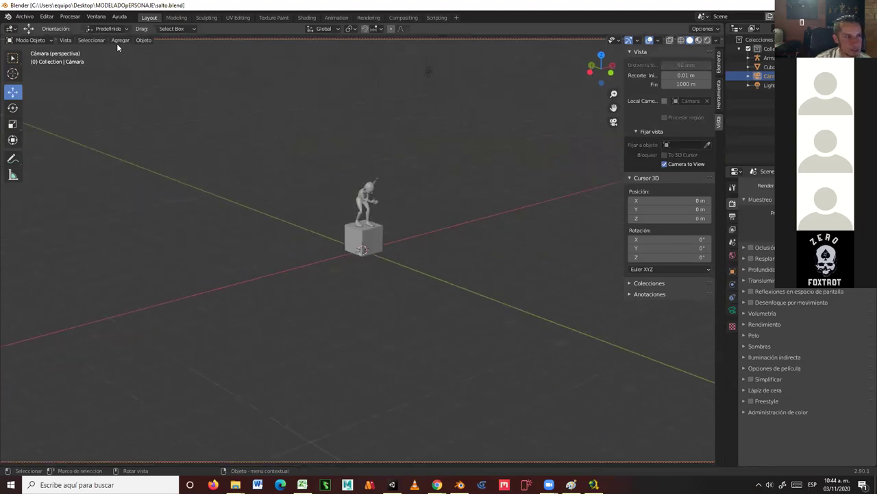
click(664, 164)
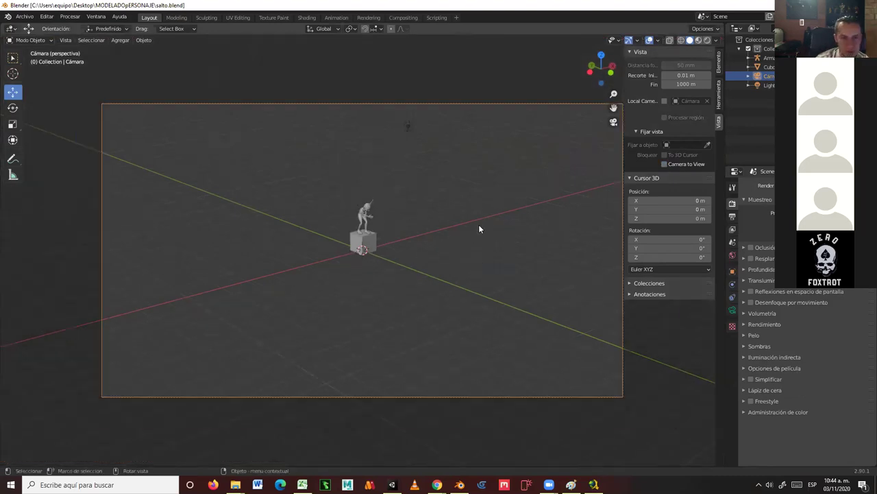
scroll(479, 229, down, 1)
scroll(470, 229, up, 1)
scroll(471, 229, down, 1)
scroll(471, 230, up, 1)
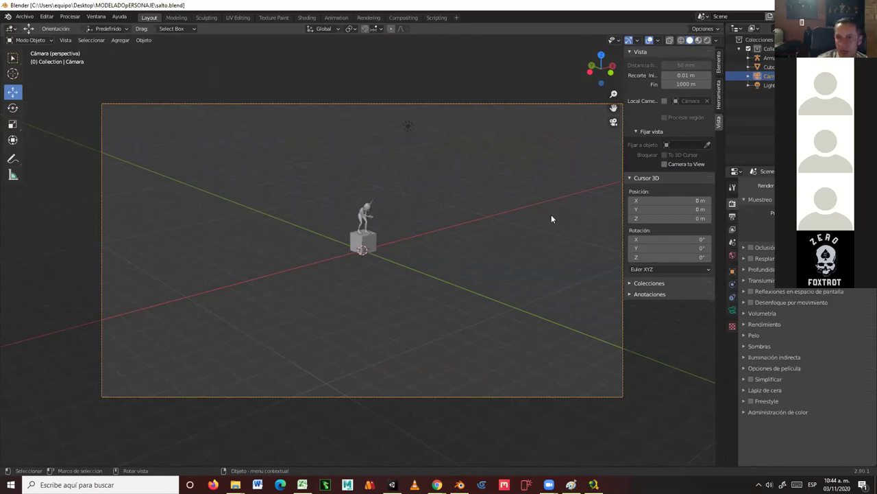
Lock the camera to the view and frame the character and cube left of center, using rendered shading to adjust the angle.
click(664, 164)
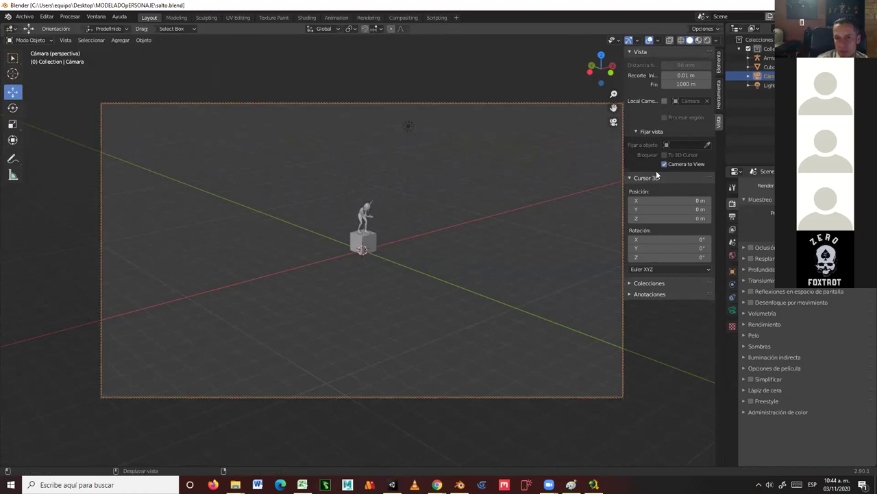
scroll(434, 236, up, 4)
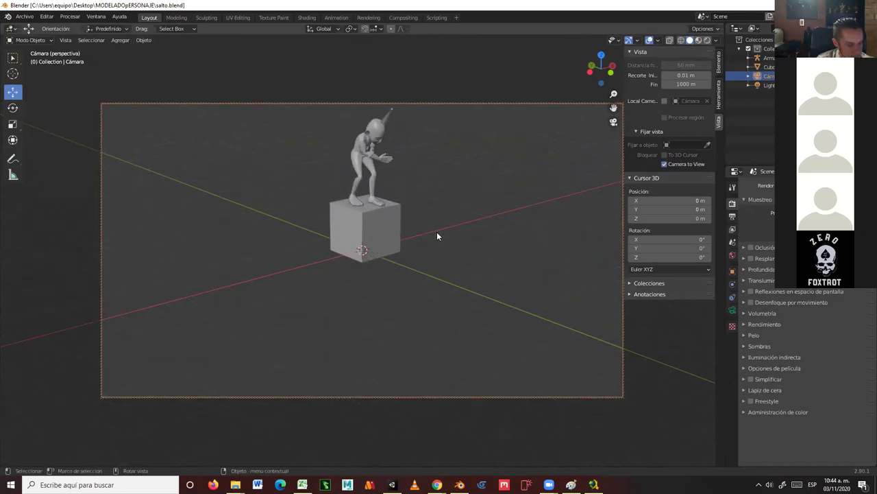
mouse_move(430, 237)
middle_down()
mouse_move(355, 286)
mouse_move(360, 290)
mouse_move(364, 284)
mouse_move(308, 278)
mouse_move(403, 283)
mouse_move(393, 274)
mouse_move(544, 212)
middle_up()
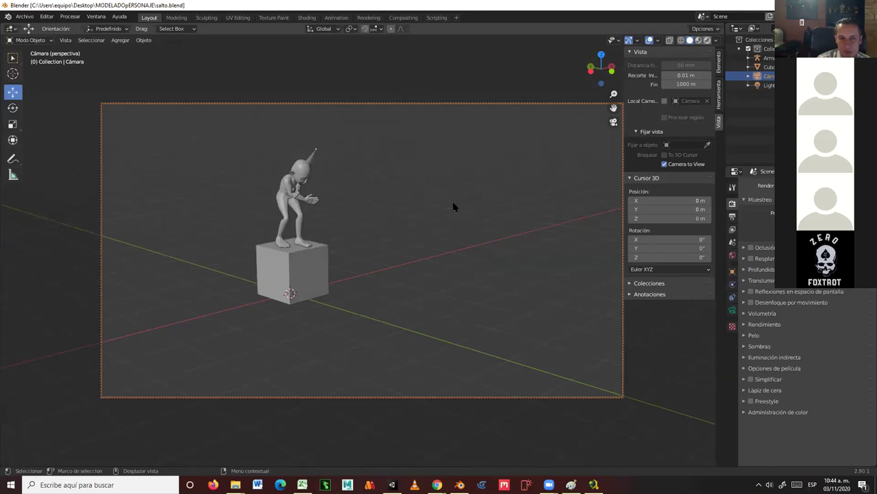
key(shift+z)
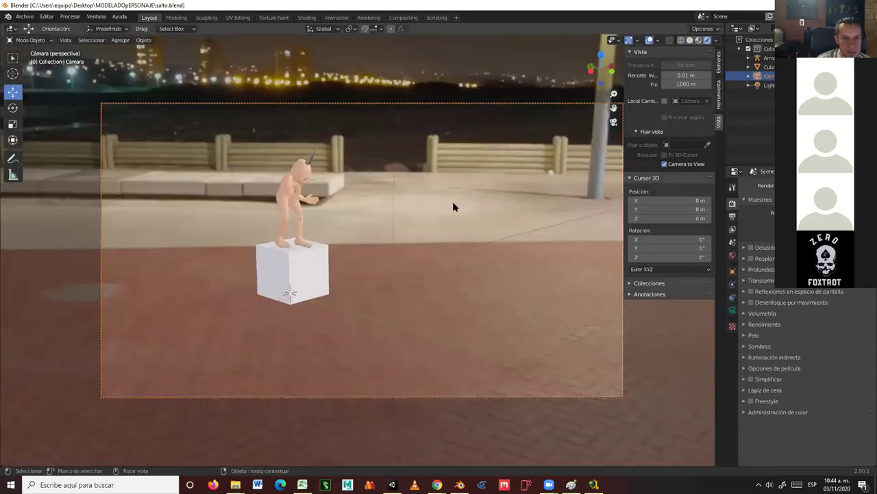
middle_drag(417, 243, 415, 246)
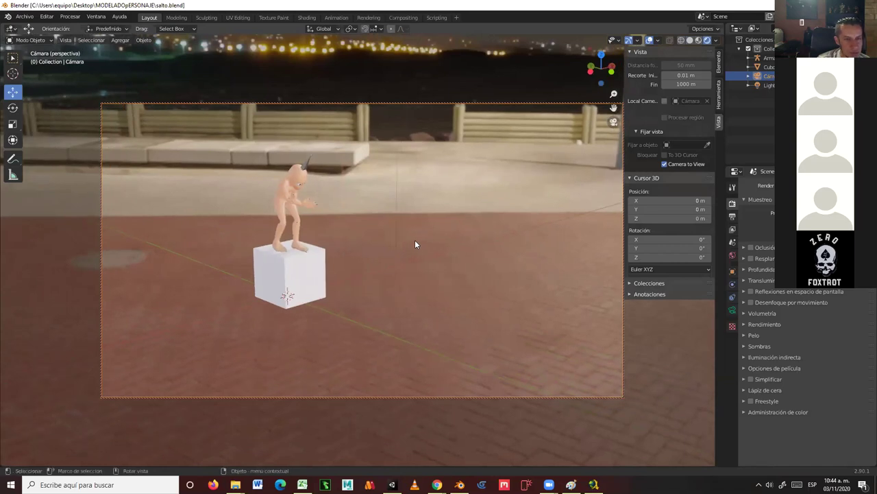
Split the 3D viewport horizontally, turn the lower area into a timeline and select the character.
drag(3, 465, 19, 358)
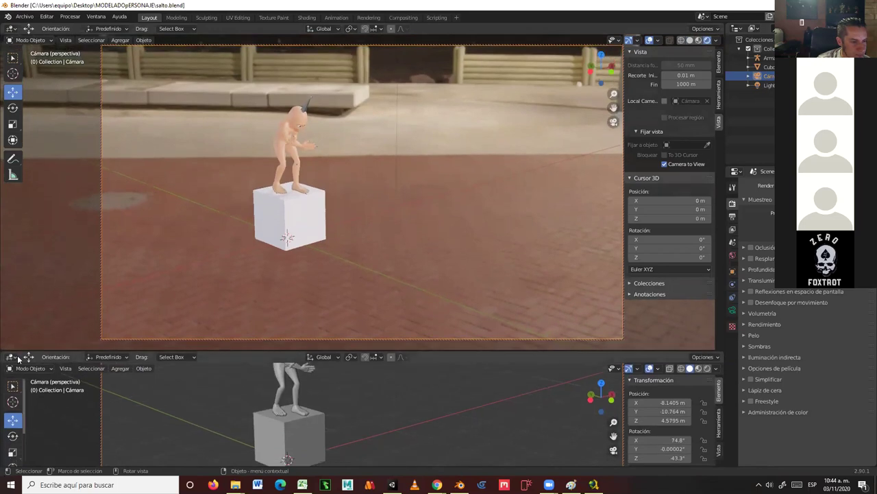
click(15, 357)
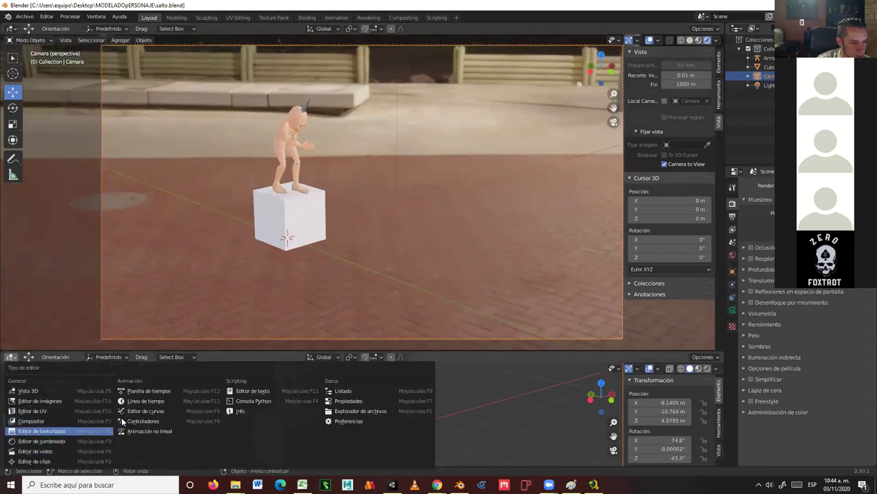
click(147, 401)
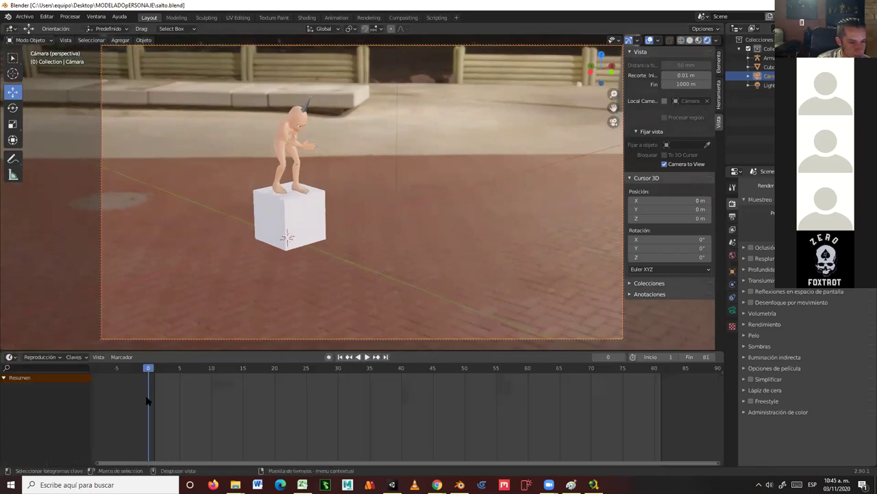
click(279, 162)
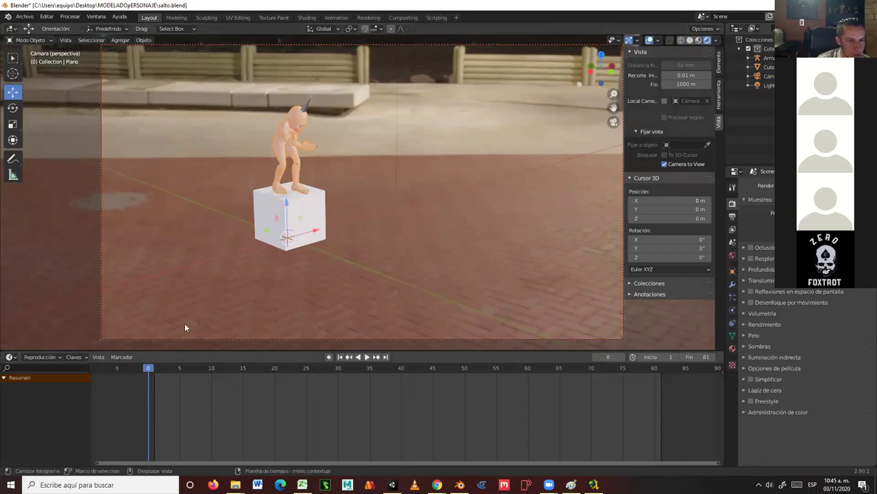
Select the character's armature, play its jump through to the last keyframe and check the end frame of 81.
click(767, 57)
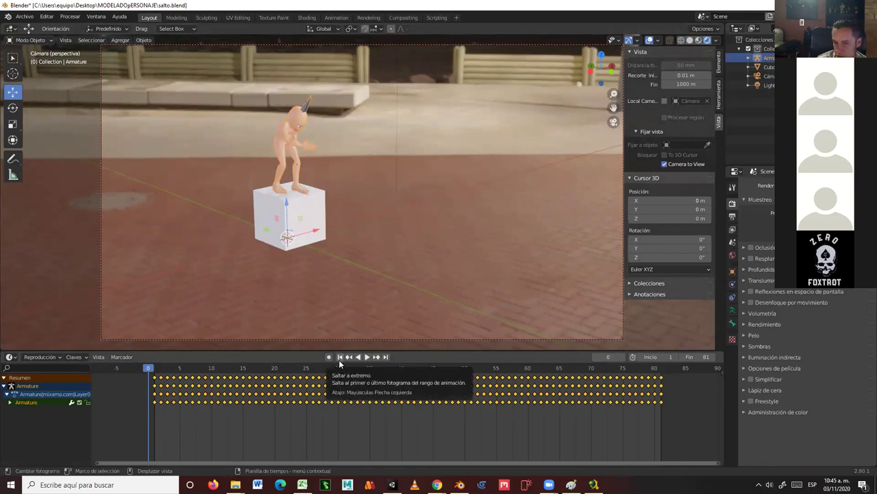
key(space)
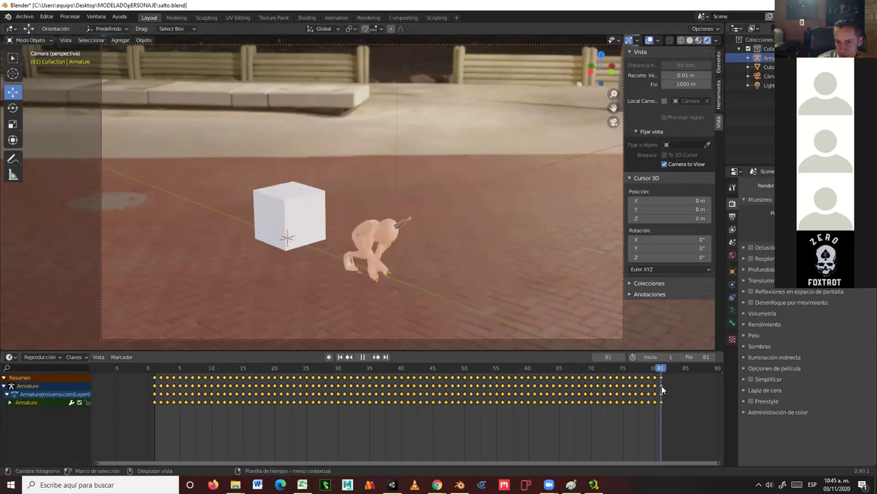
key(space)
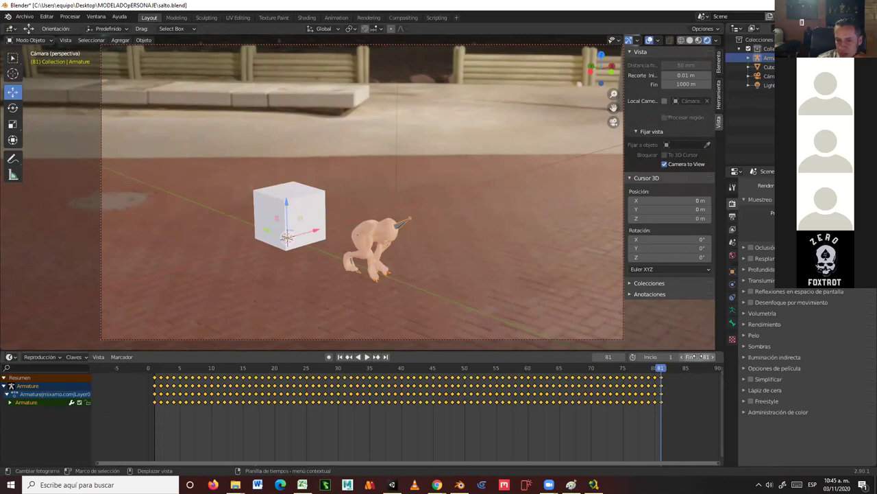
click(699, 357)
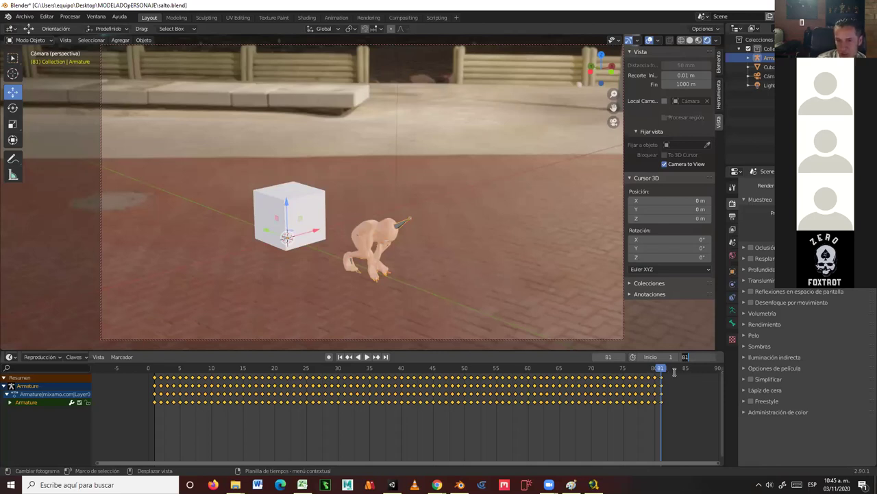
key(Return)
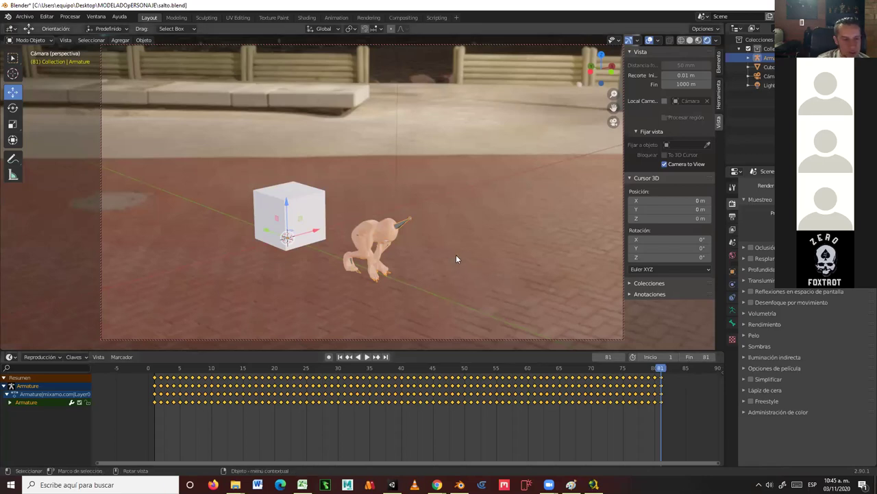
Swing the locked camera round to place the character and cube on the right of the frame, with the animation at frame 1.
middle_drag(447, 274, 582, 233)
middle_drag(513, 239, 551, 242)
drag(210, 368, 142, 367)
key(space)
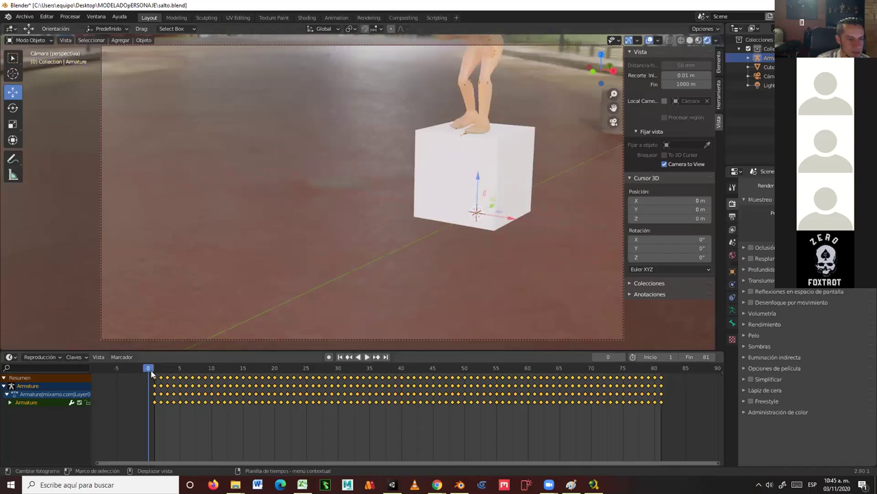
click(155, 370)
key(space)
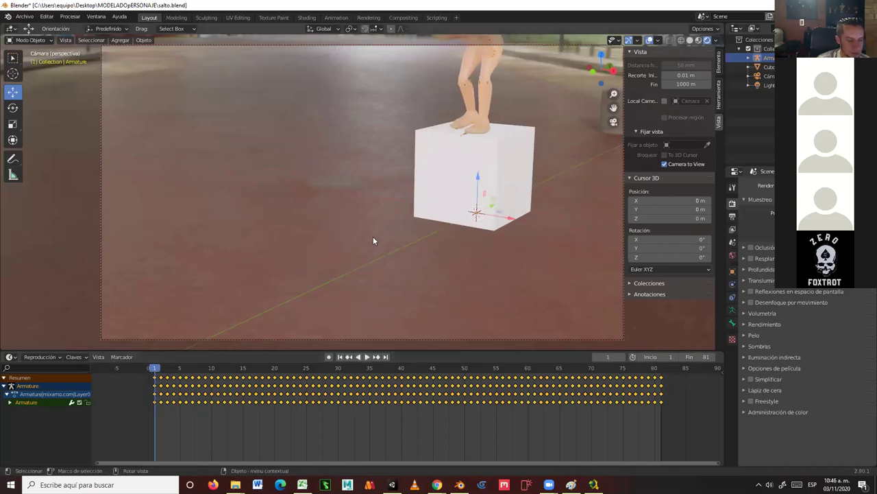
middle_drag(384, 229, 442, 258)
scroll(415, 268, down, 3)
scroll(440, 258, up, 2)
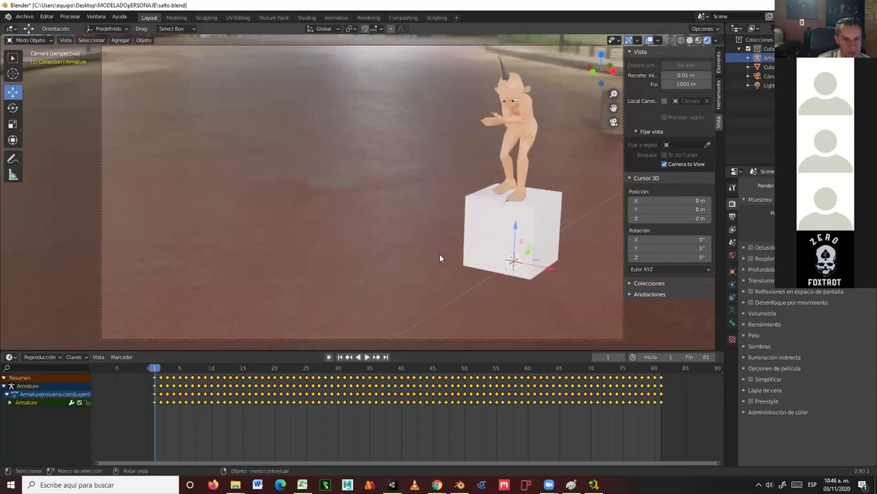
Play the jump through the camera to check whether the character's landing stays inside the frame.
key(space)
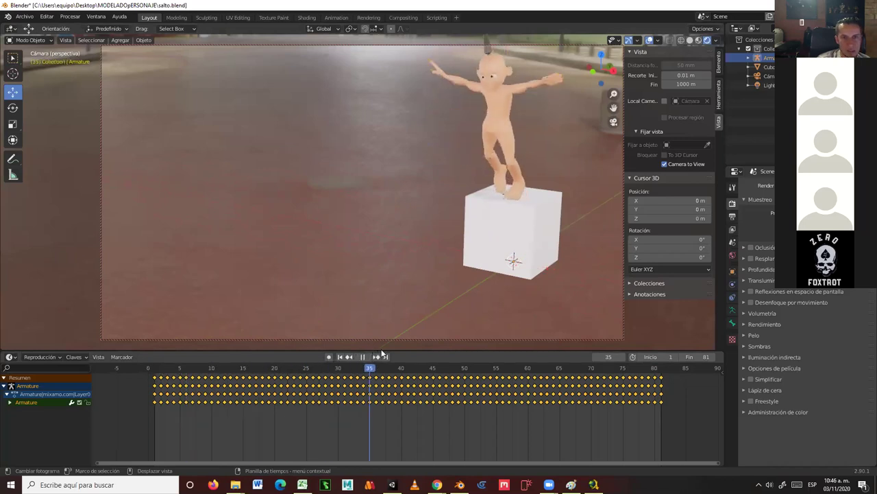
key(space)
key(space)
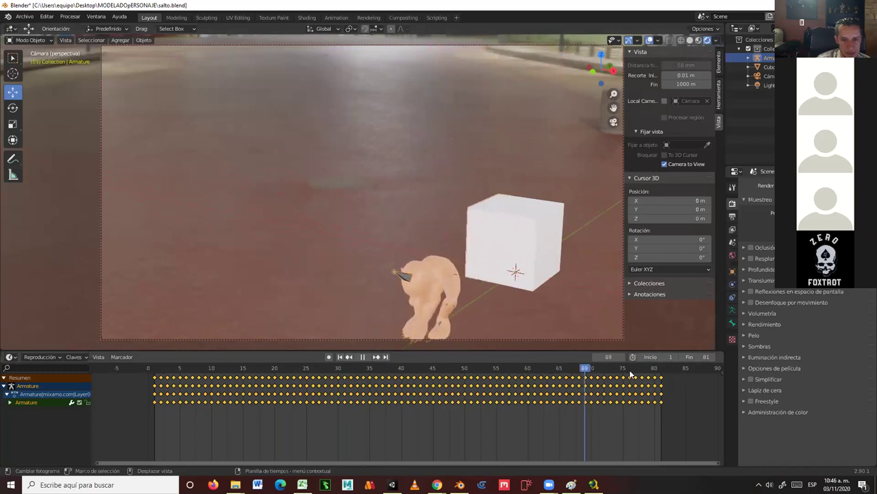
key(space)
Reframe the locked camera to include the landing spot and the street lamps on the horizon, and rewind to frame 0.
click(551, 296)
shift+middle_drag(546, 299, 513, 325)
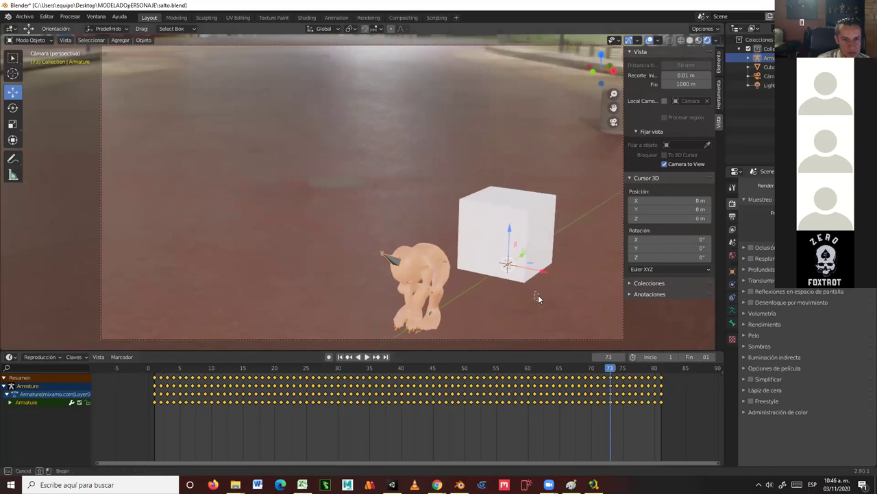
click(532, 303)
drag(608, 356, 236, 354)
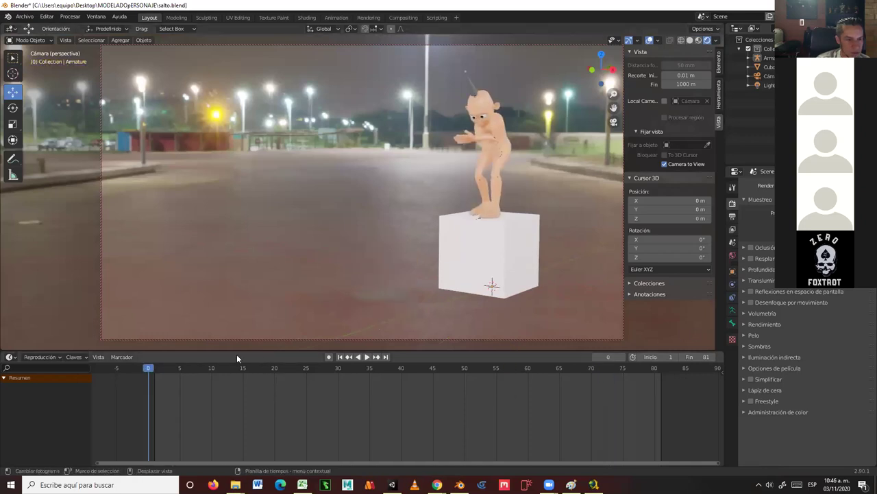
Preview the jump in the new camera framing, return to frame 1 and save the file.
drag(193, 373, 162, 370)
key(space)
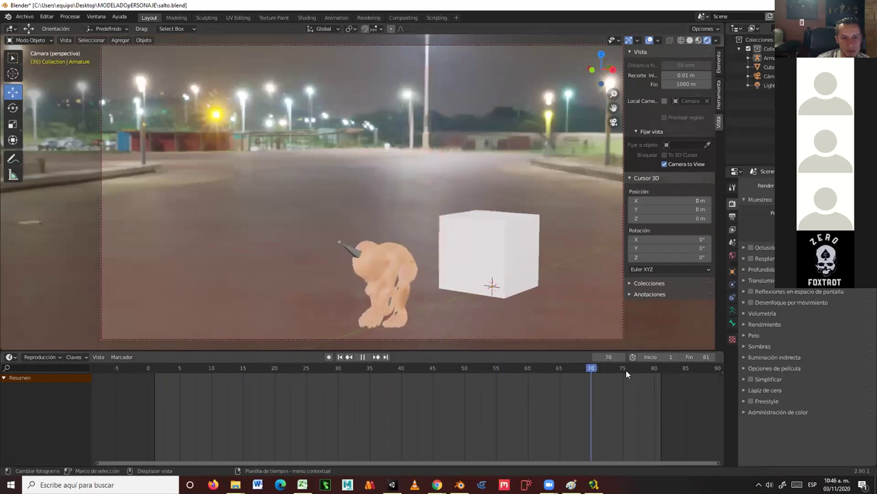
drag(663, 370, 158, 369)
key(space)
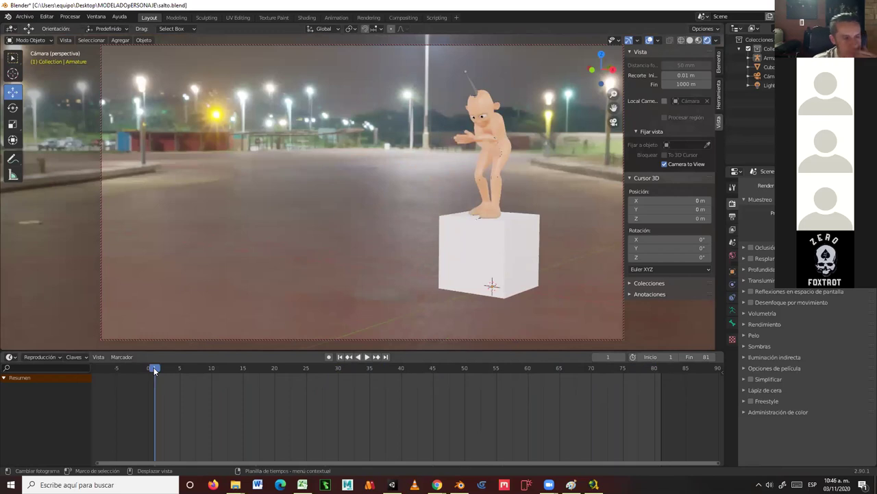
key(ctrl+s)
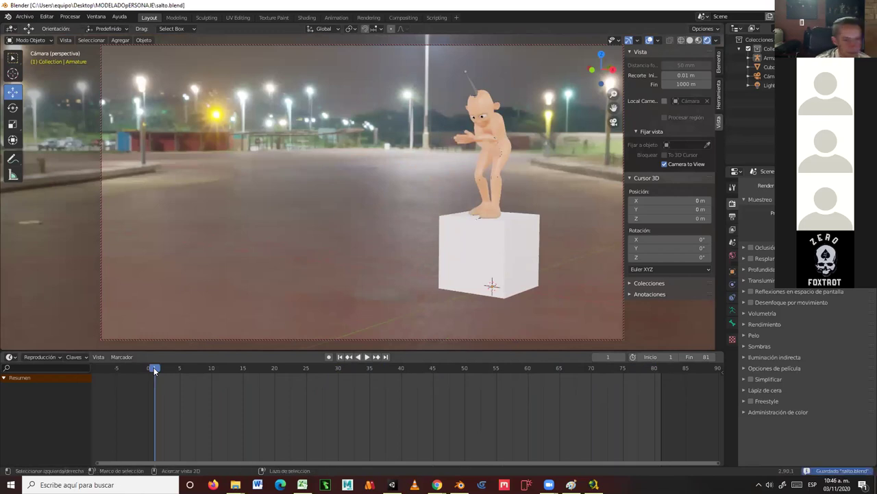
Unlock the camera from the view and replay the jump, stopping back at frame 1.
click(664, 165)
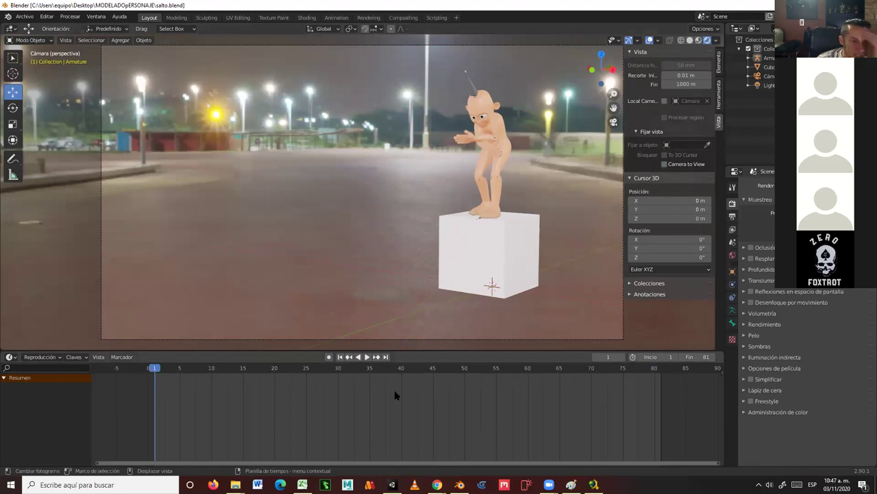
key(space)
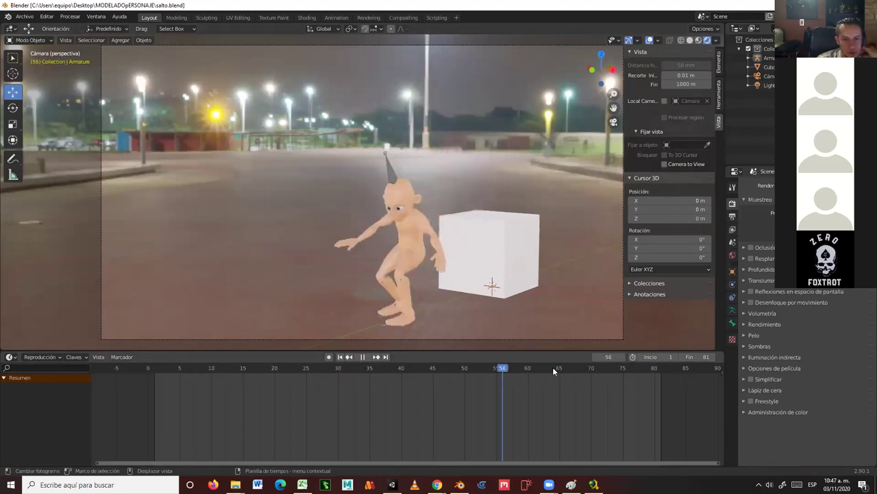
drag(595, 366, 154, 369)
key(space)
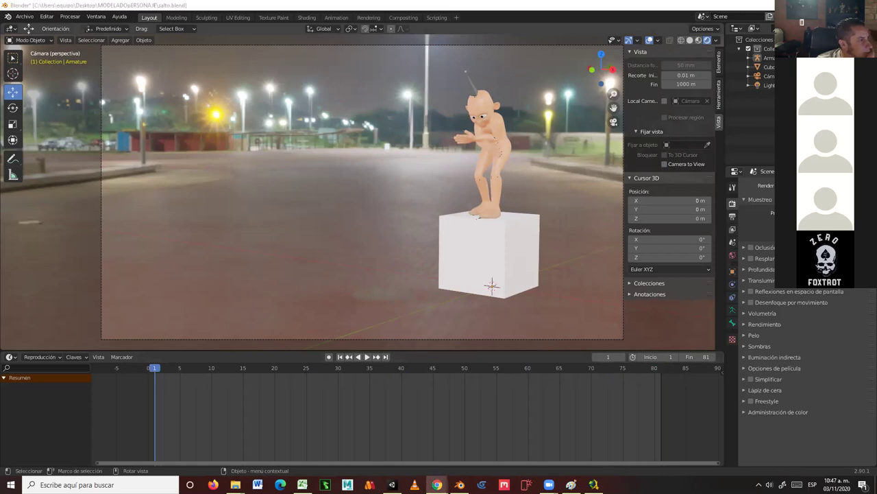
Switch to WhatsApp Web in Chrome, view the character shot in the sample delivery video, and return to Blender.
click(437, 485)
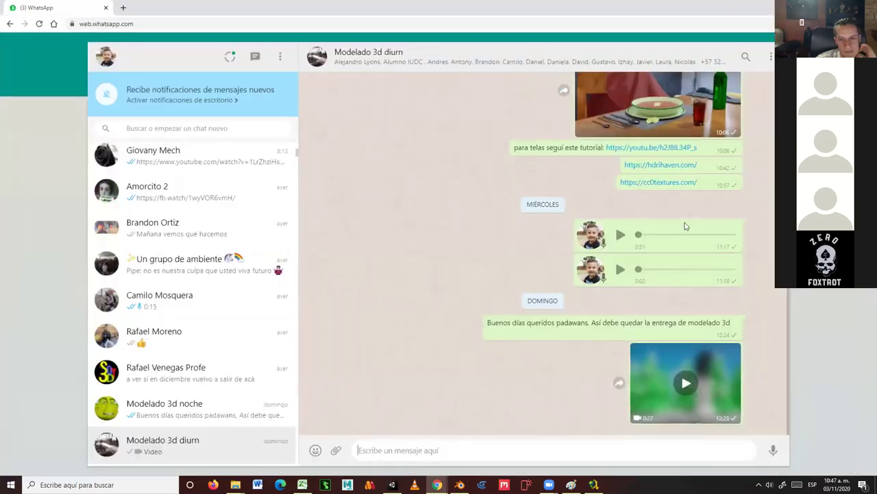
click(689, 387)
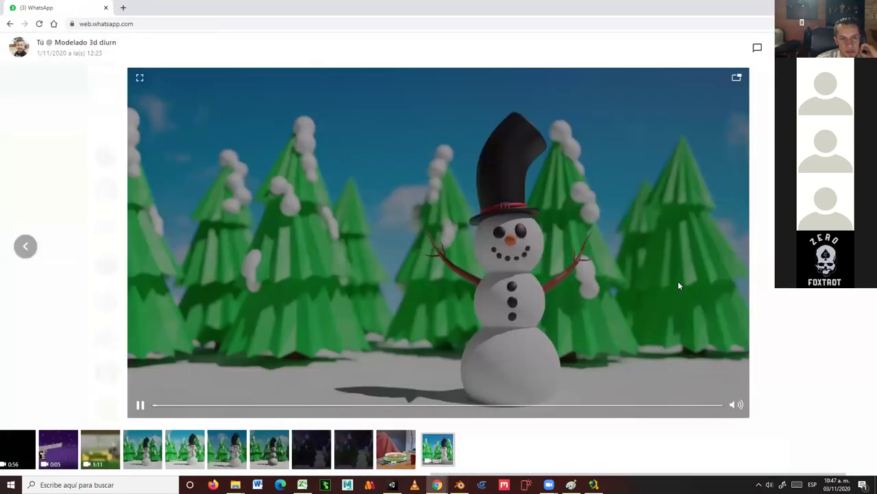
click(504, 408)
click(536, 369)
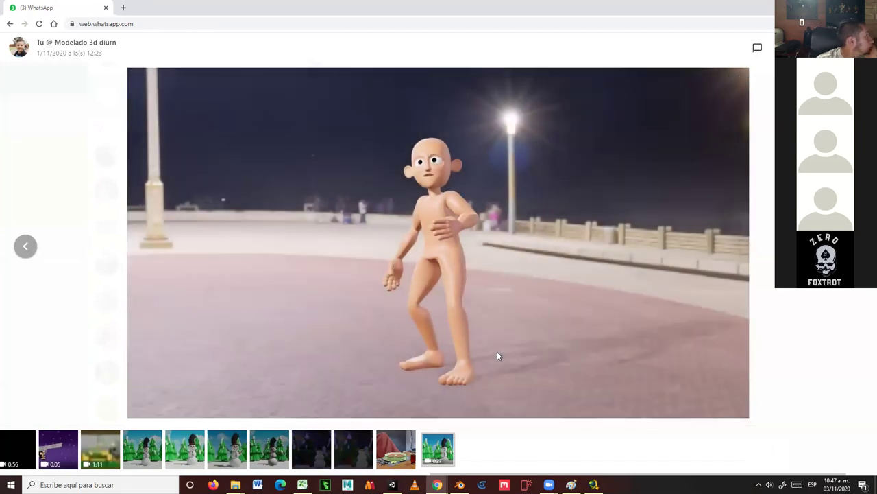
mouse_move(471, 356)
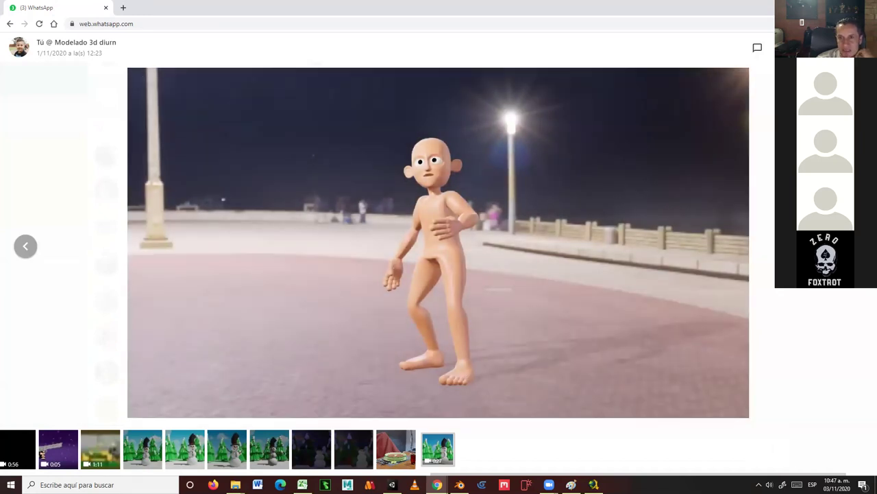
key(Escape)
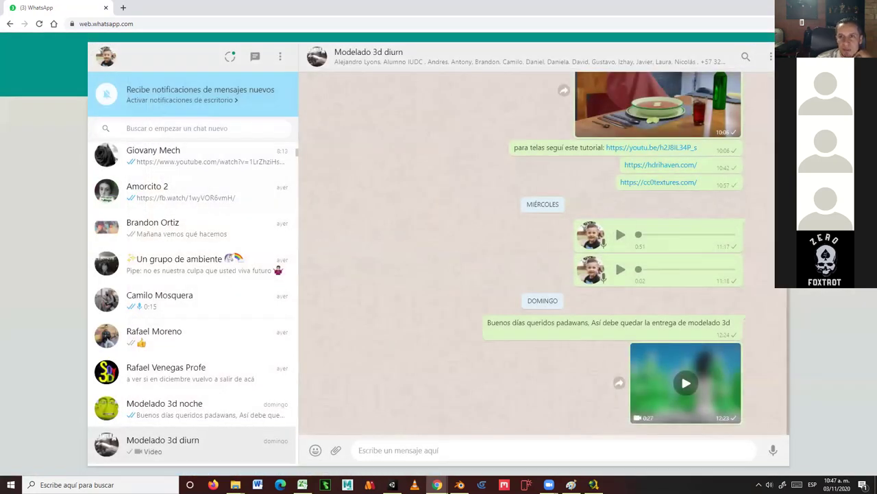
key(alt+Tab)
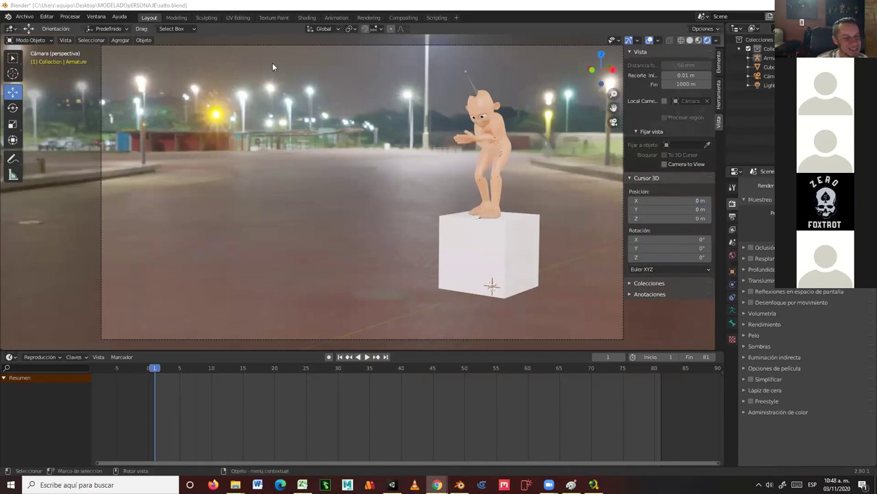
Save salto.blend and open the recent file BaseMeshAndMotionCapture.blend.
click(24, 17)
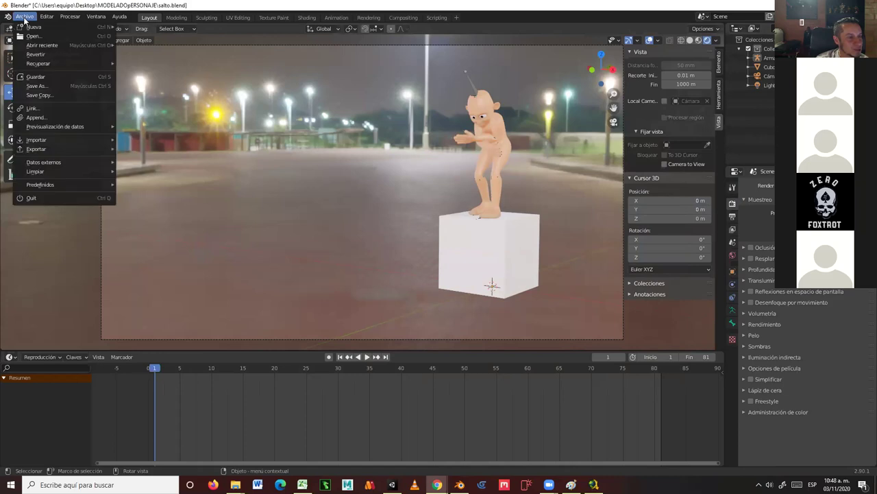
click(47, 76)
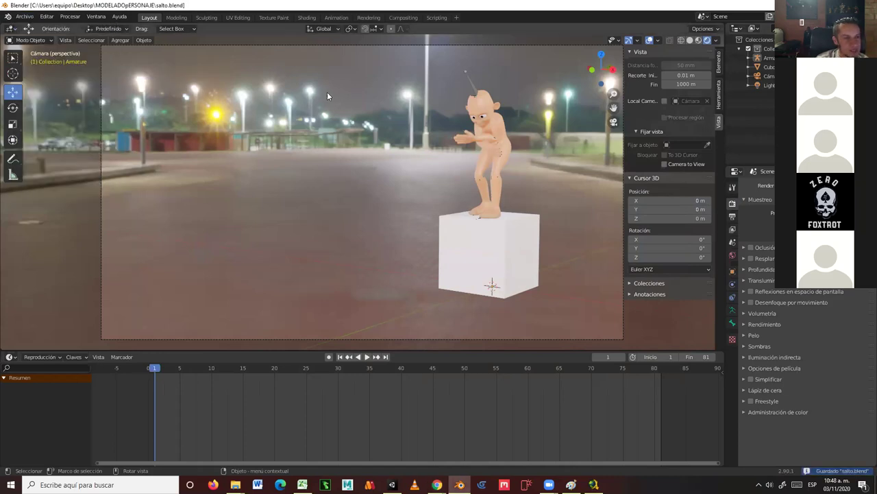
click(24, 17)
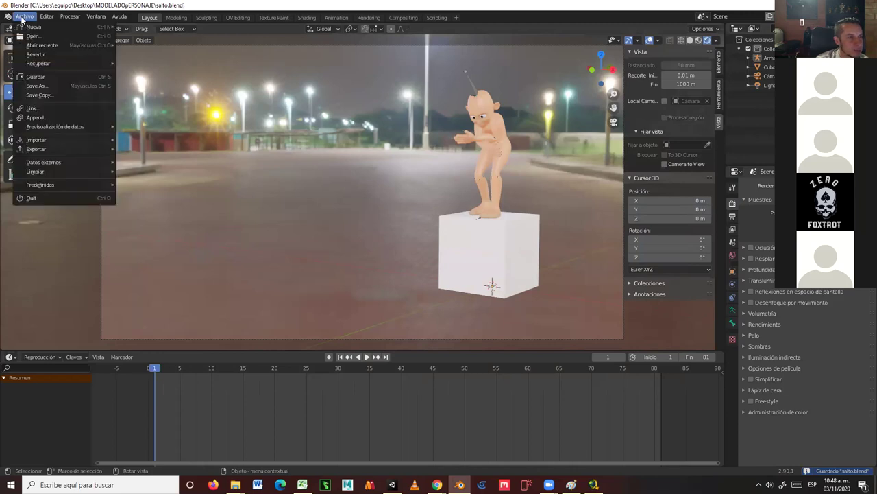
mouse_move(85, 46)
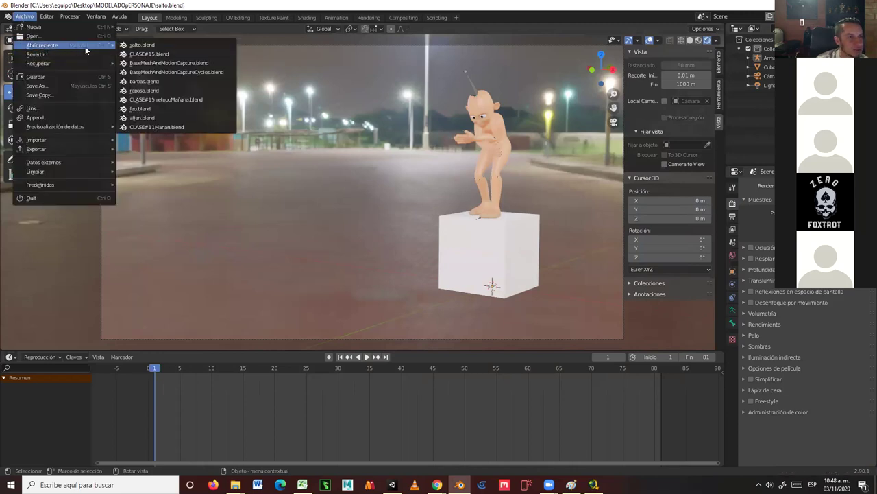
click(184, 62)
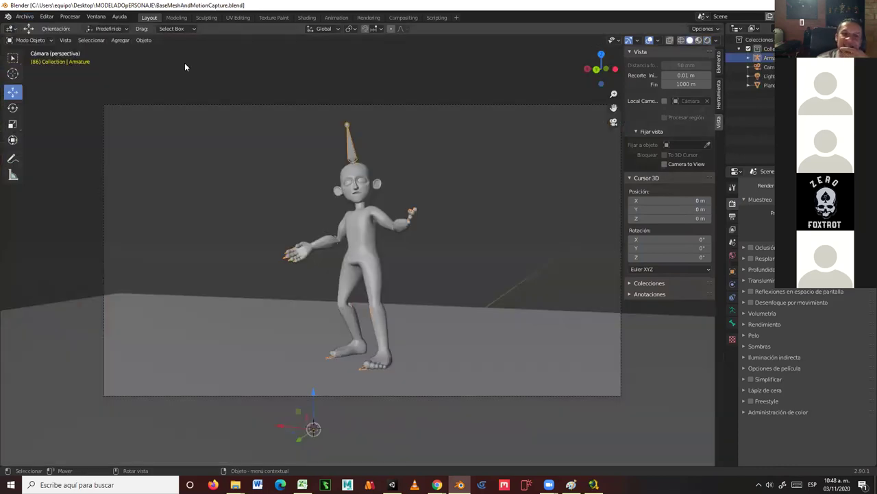
Select the floor plane and turn the 3D viewport into a shader editor showing all nodes of its suelo material.
click(502, 344)
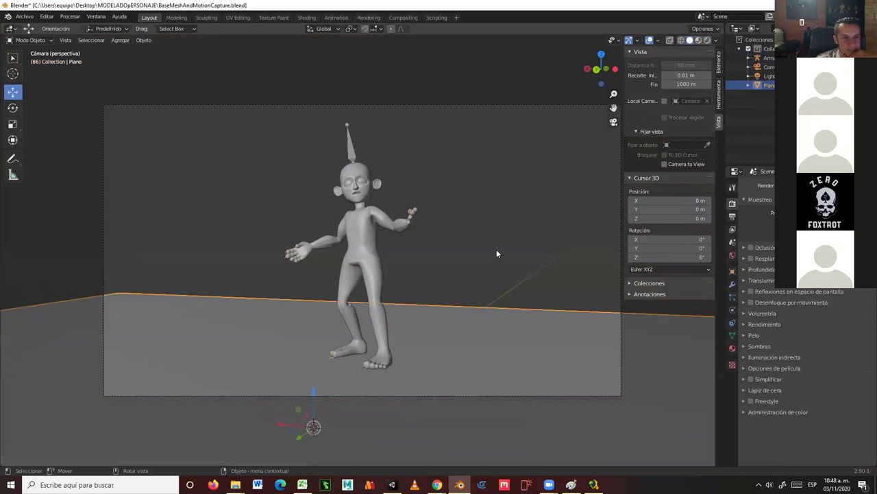
click(11, 28)
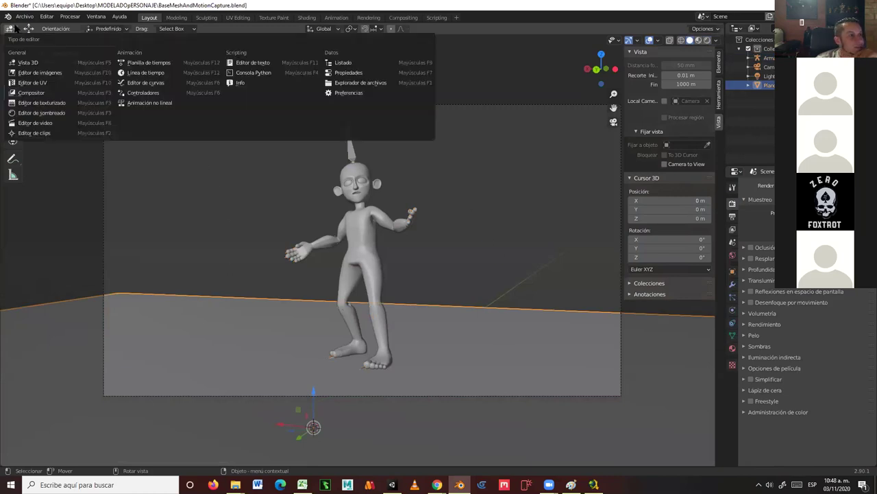
click(53, 112)
middle_drag(422, 256, 352, 205)
scroll(344, 200, up, 1)
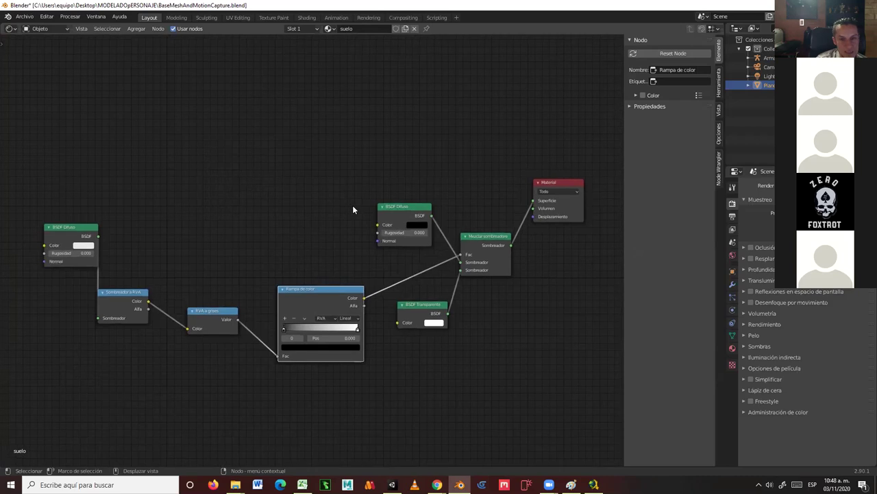
scroll(353, 210, up, 1)
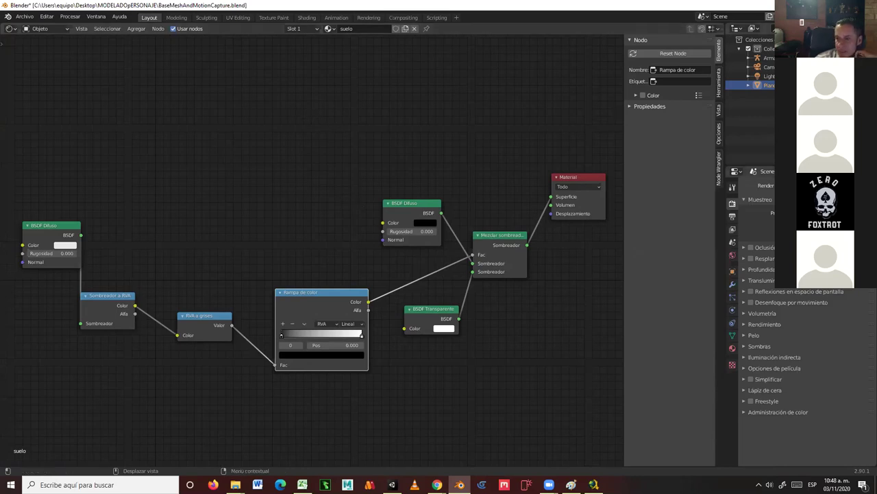
Take a screenshot of the suelo material's node setup, switching between Paint and Blender.
key(Print)
drag(876, 287, 832, 373)
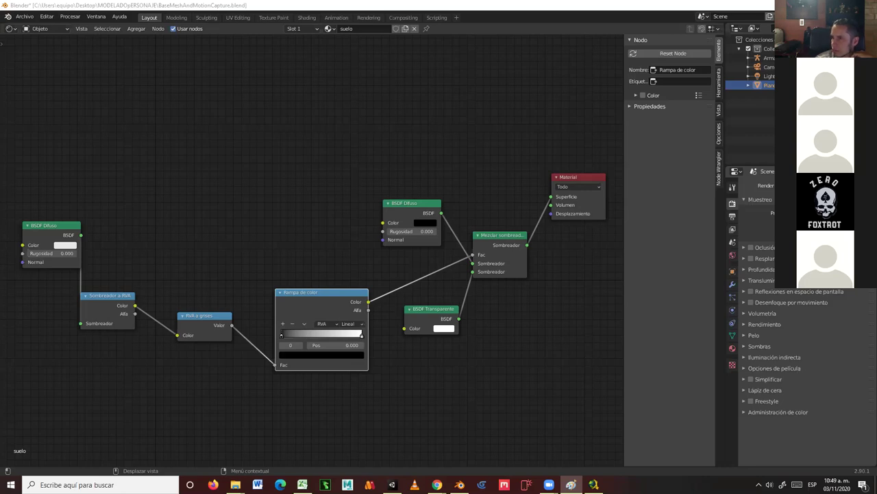
key(alt+Tab)
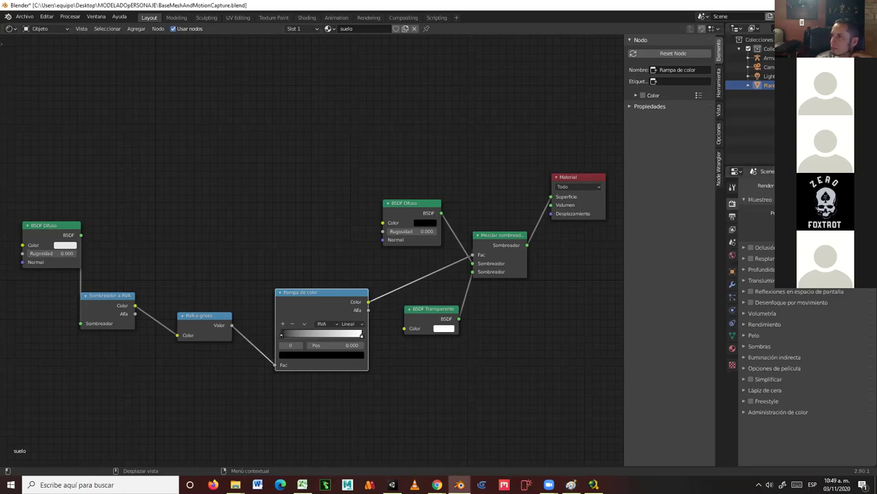
key(alt+Tab)
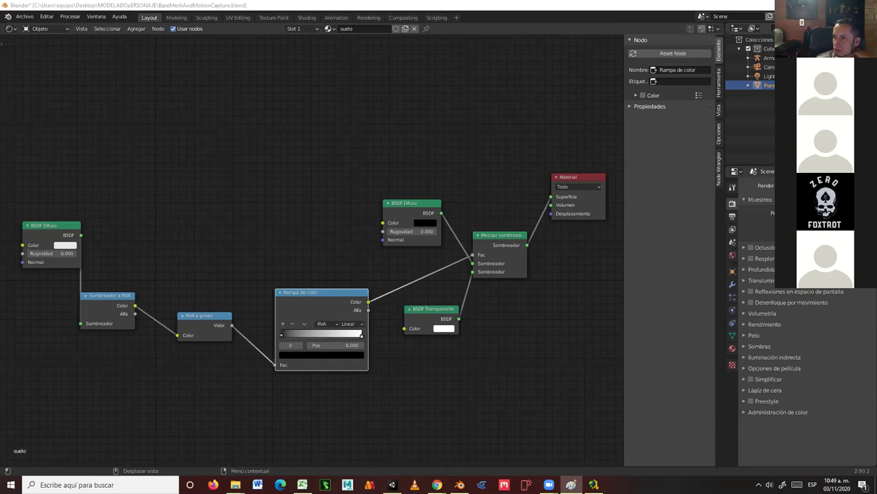
key(alt+Tab)
key(alt+Tab)
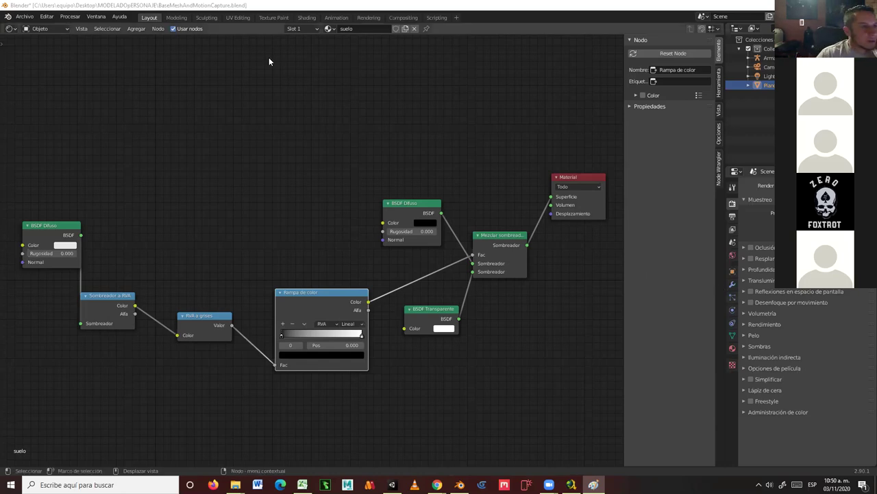
Bring up the list of recently opened files.
click(24, 16)
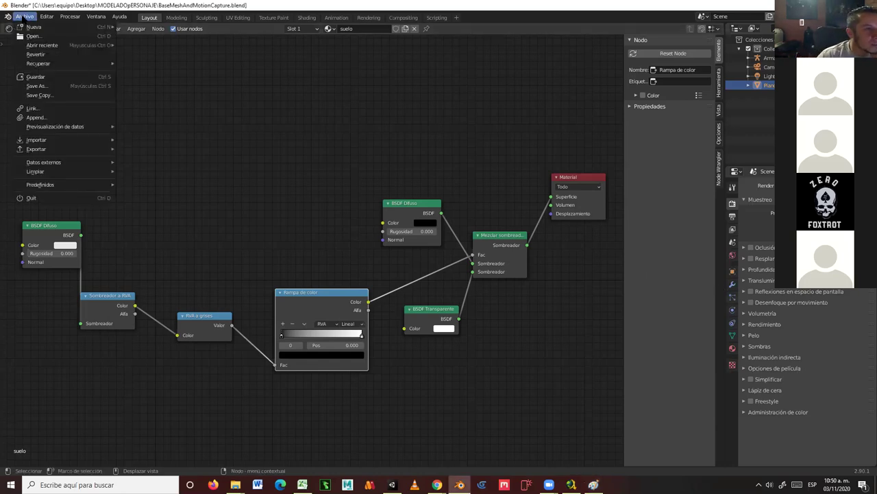
mouse_move(40, 45)
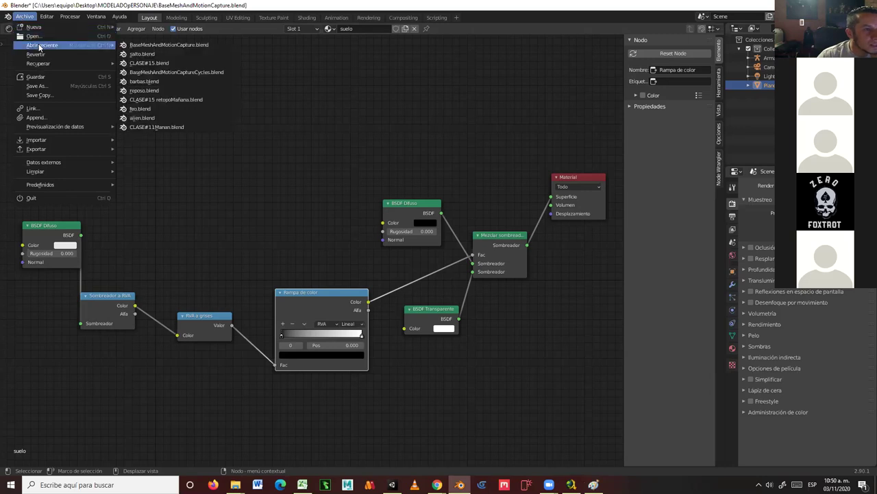
Open the recent file salto.blend without saving the changes to the current file.
click(148, 54)
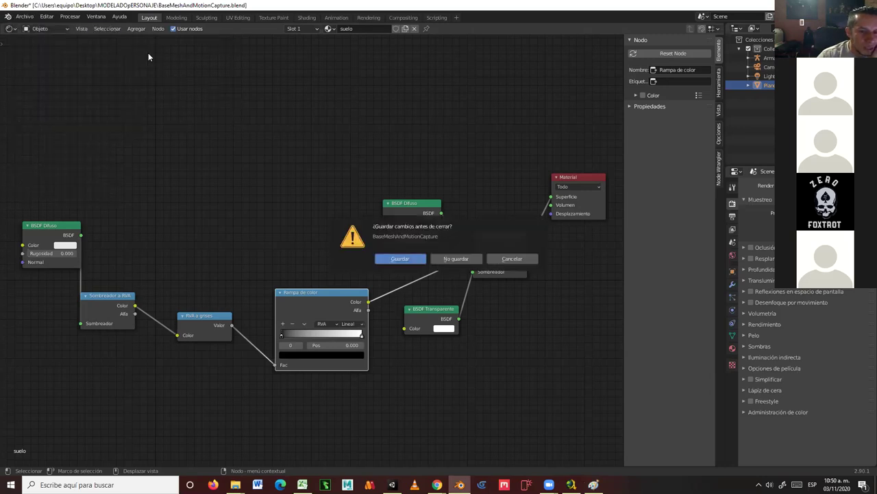
click(453, 261)
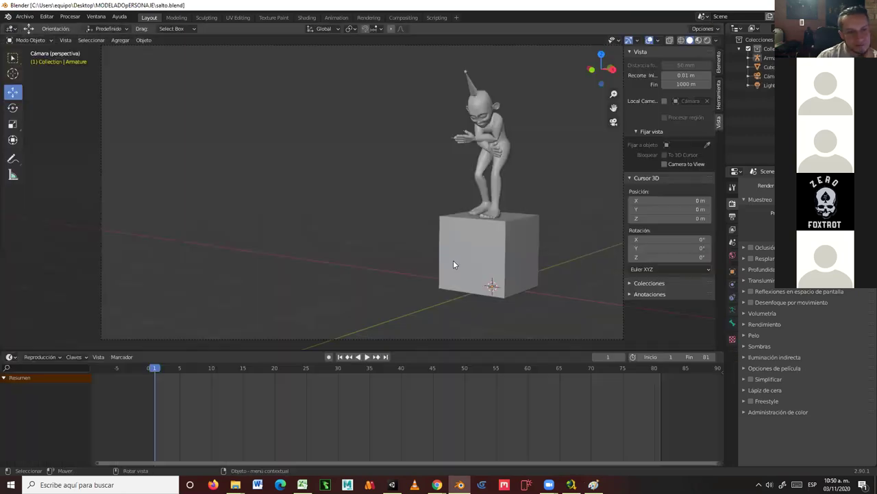
Add a plane mesh at the origin and scale it up into a large floor beneath the cube and character.
middle_drag(278, 191, 317, 262)
scroll(335, 254, down, 3)
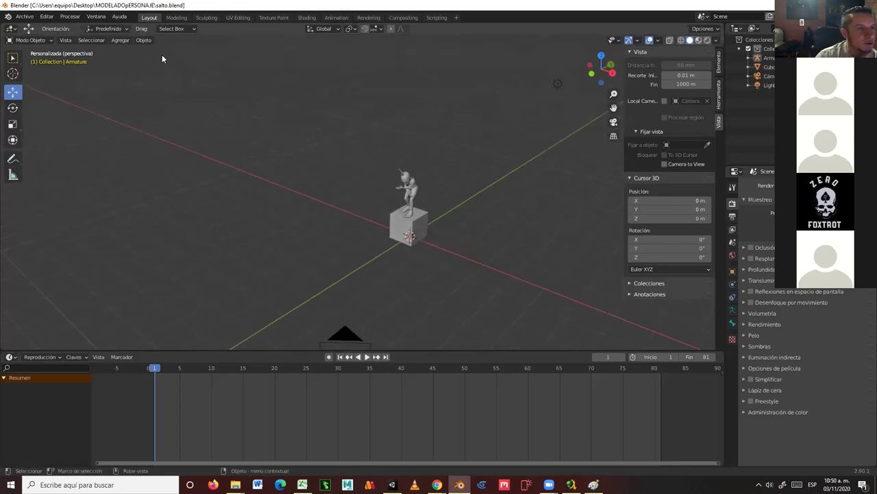
click(120, 40)
mouse_move(133, 52)
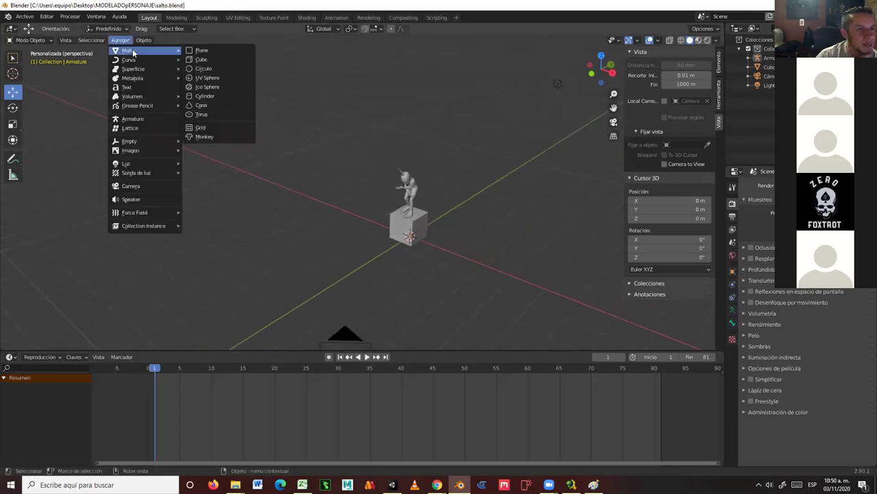
click(209, 50)
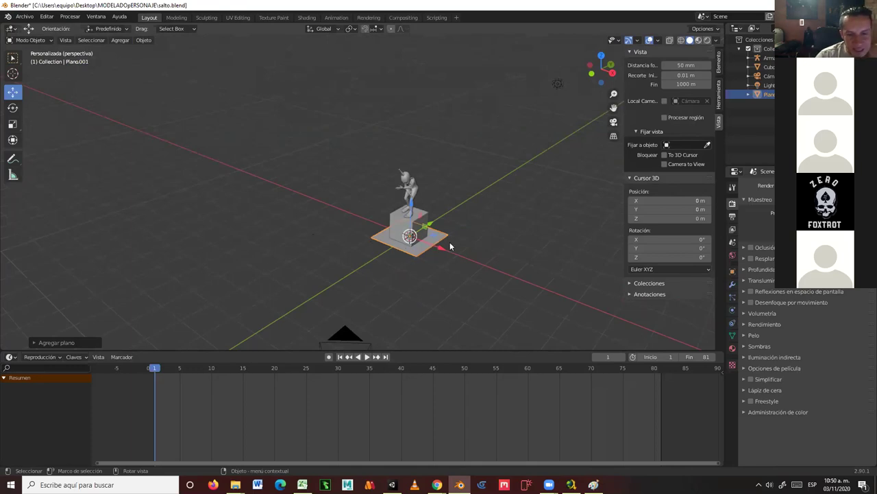
click(13, 125)
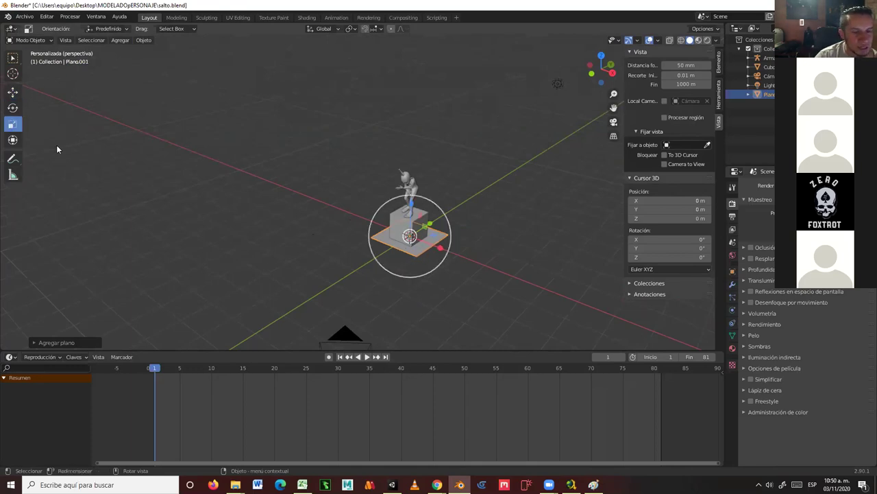
drag(452, 231, 617, 181)
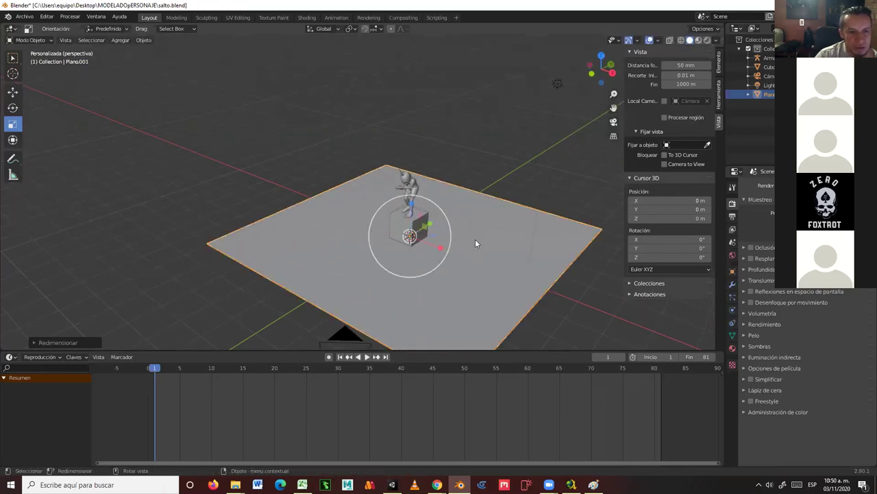
middle_drag(466, 292, 383, 232)
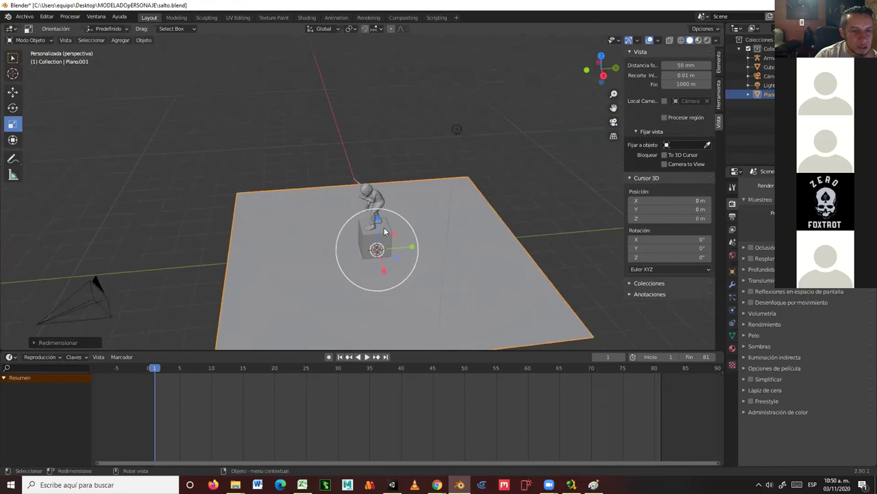
drag(414, 247, 427, 247)
middle_drag(428, 247, 300, 268)
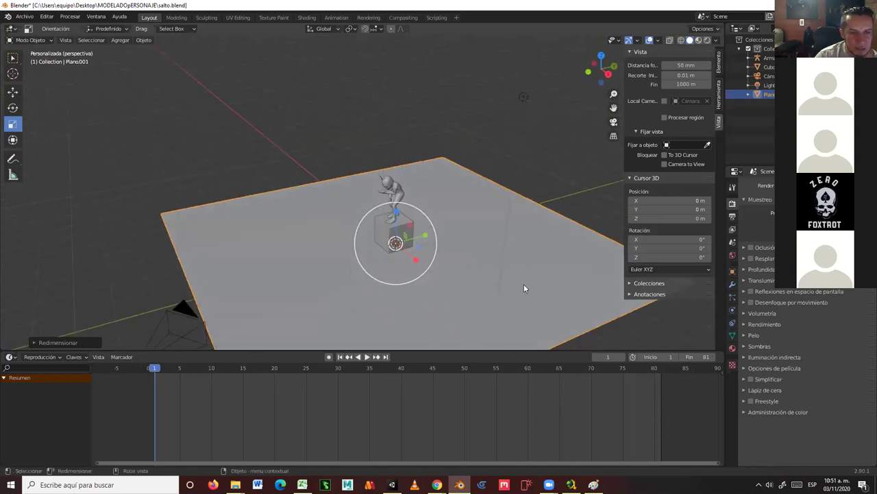
Create a new material for the floor plane and name it sombra.
middle_drag(321, 207, 418, 205)
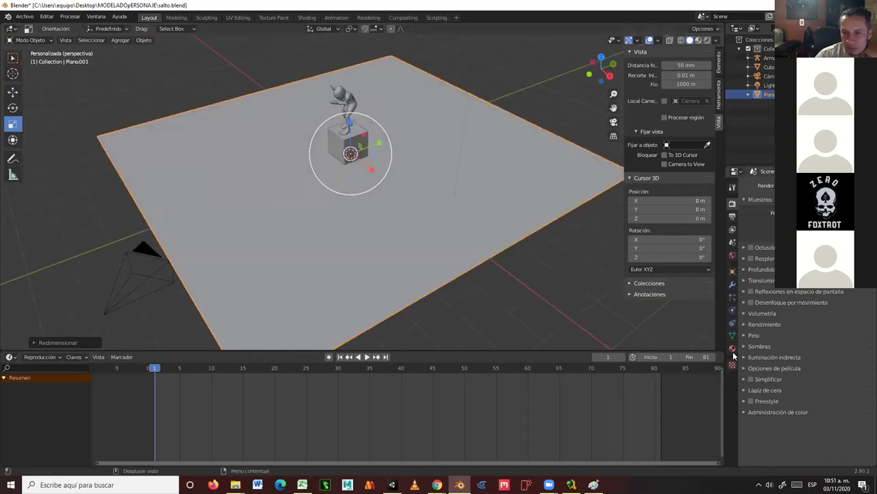
click(761, 224)
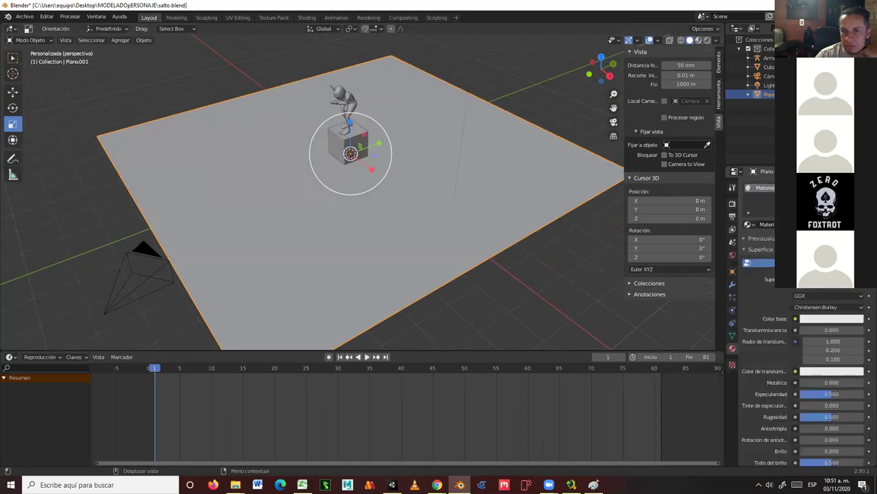
double_click(761, 224)
text(sombri)
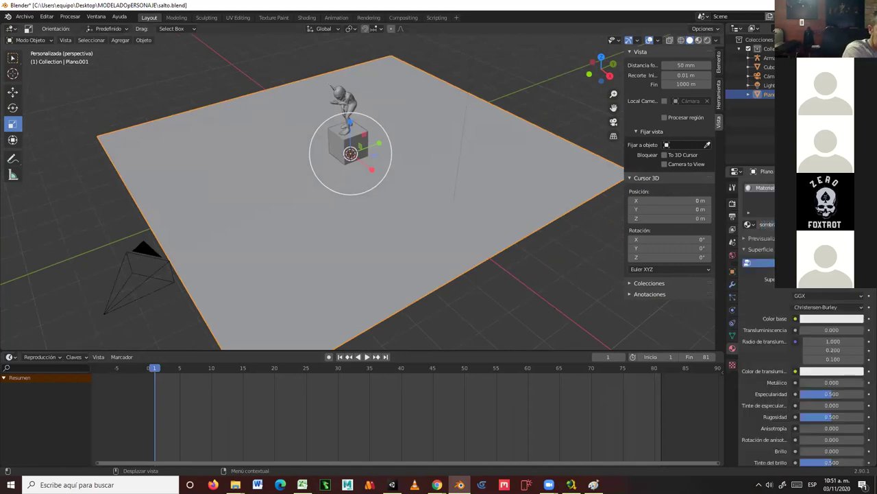
key(Return)
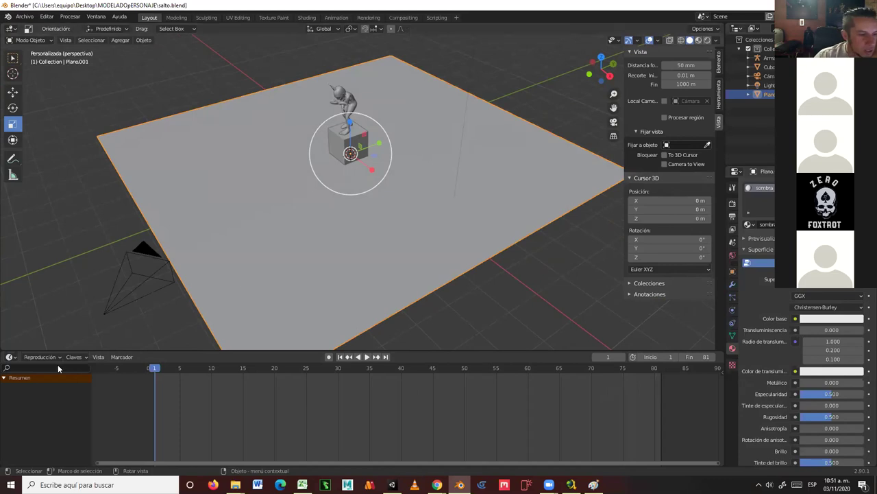
Switch the timeline area to the shader editor and enlarge it to about half the window height.
click(9, 357)
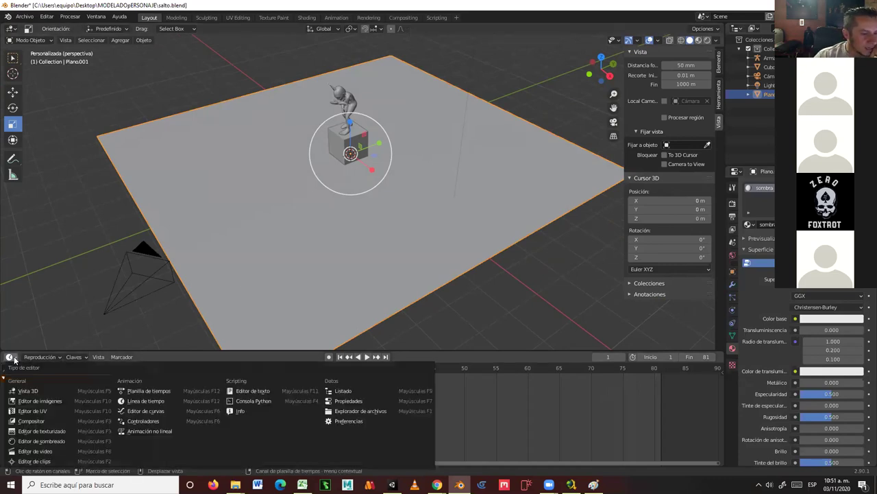
click(41, 442)
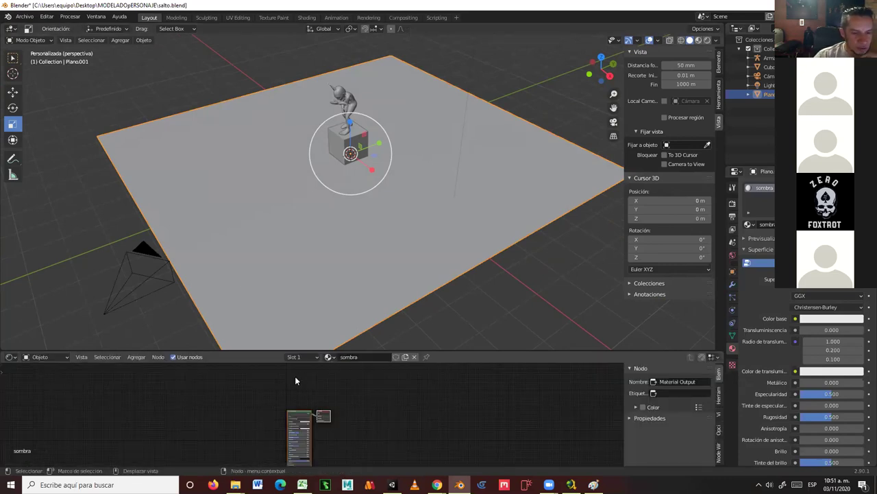
drag(297, 351, 314, 218)
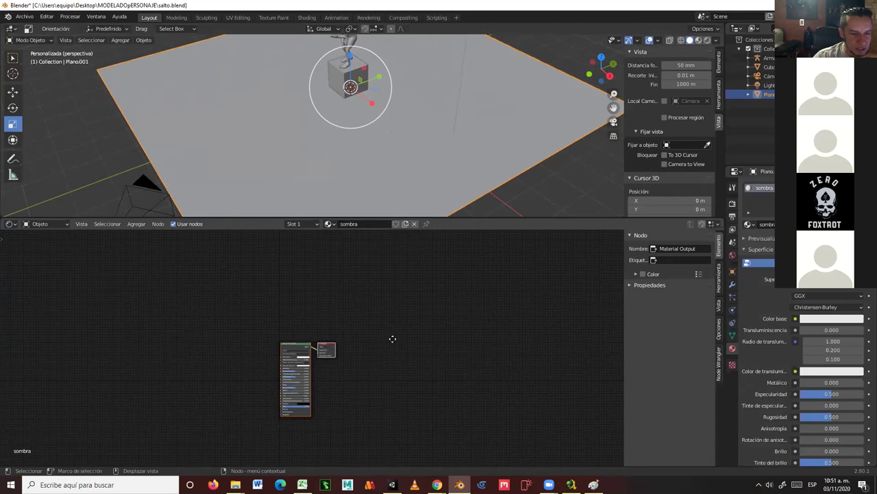
Delete the BSDF Principled node from the sombra material and shift the Material output node slightly.
scroll(366, 343, up, 2)
scroll(429, 368, up, 3)
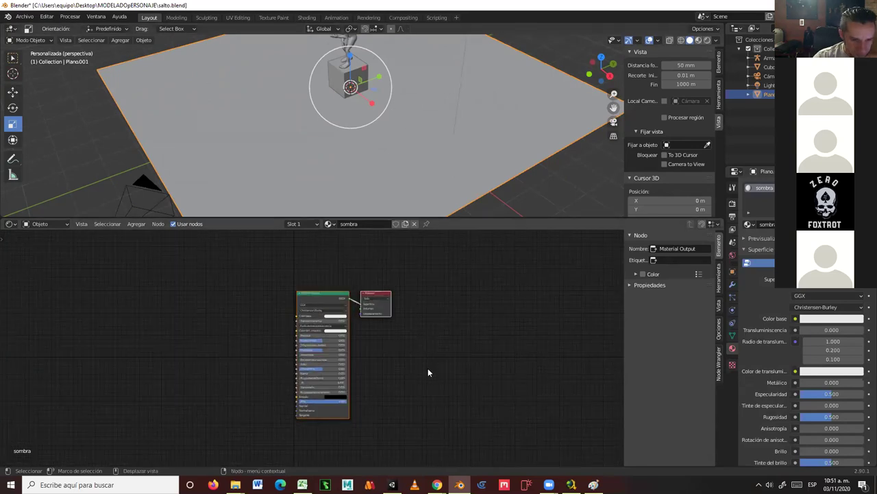
click(341, 275)
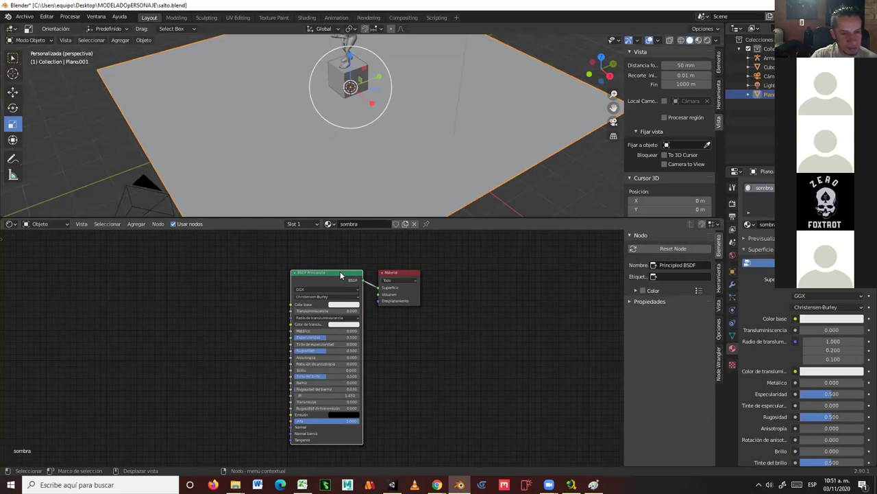
key(Delete)
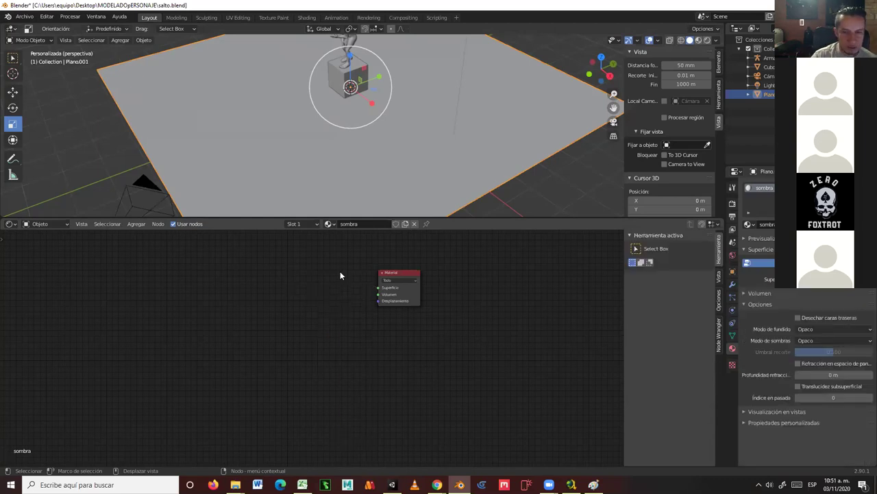
drag(393, 274, 406, 287)
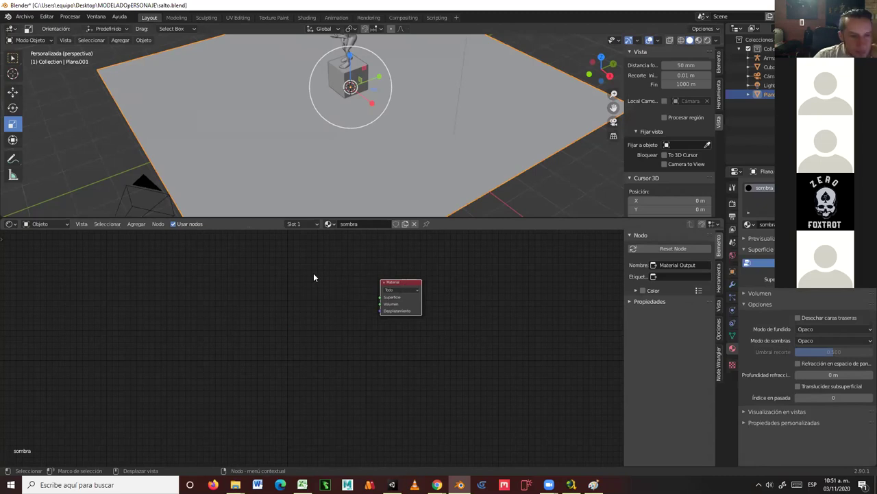
Add a BSDF Difuso node and place it well to the left of the Material output node.
click(135, 225)
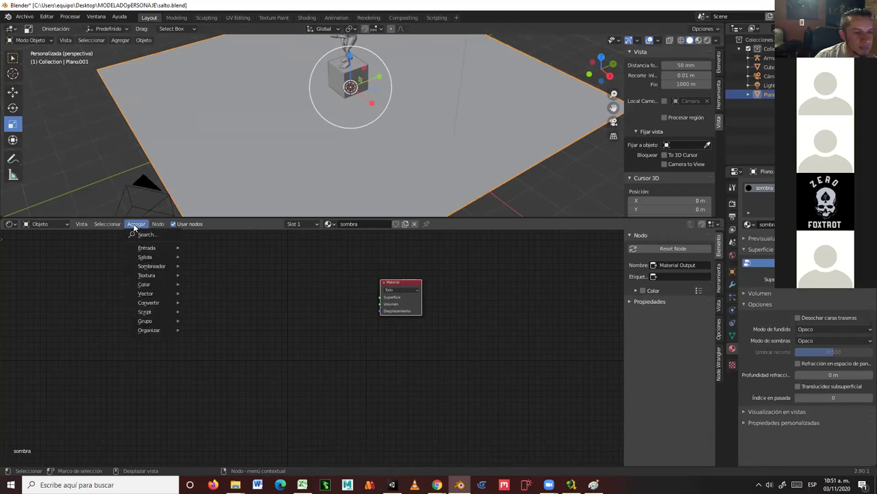
click(148, 234)
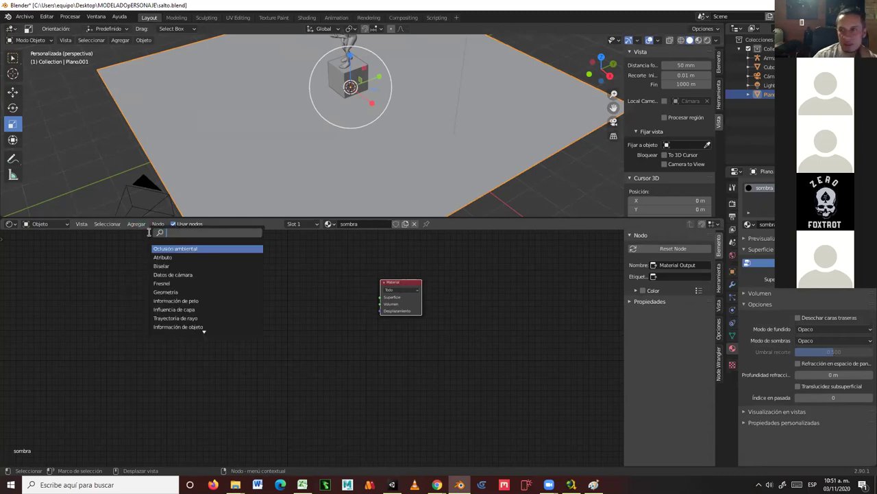
text(difuso)
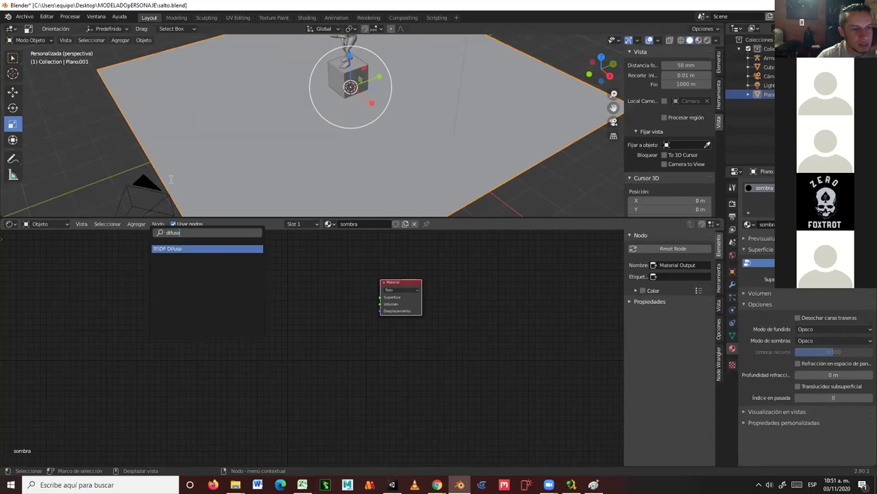
click(177, 249)
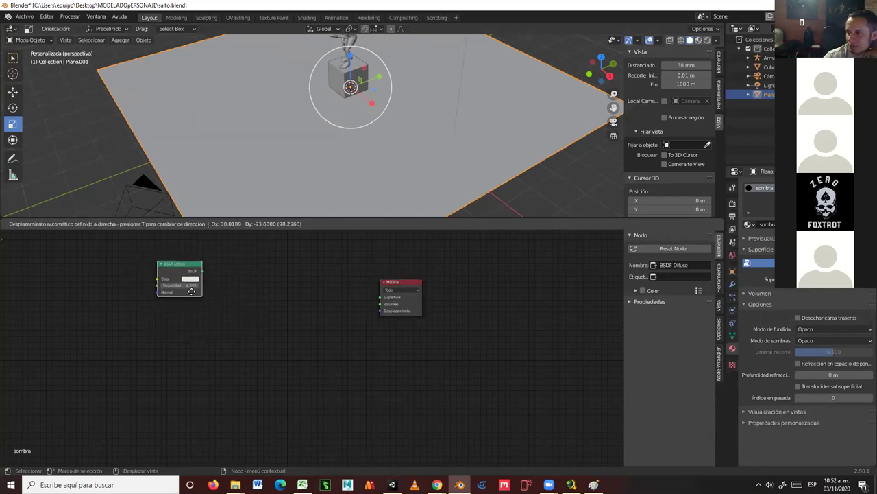
click(191, 291)
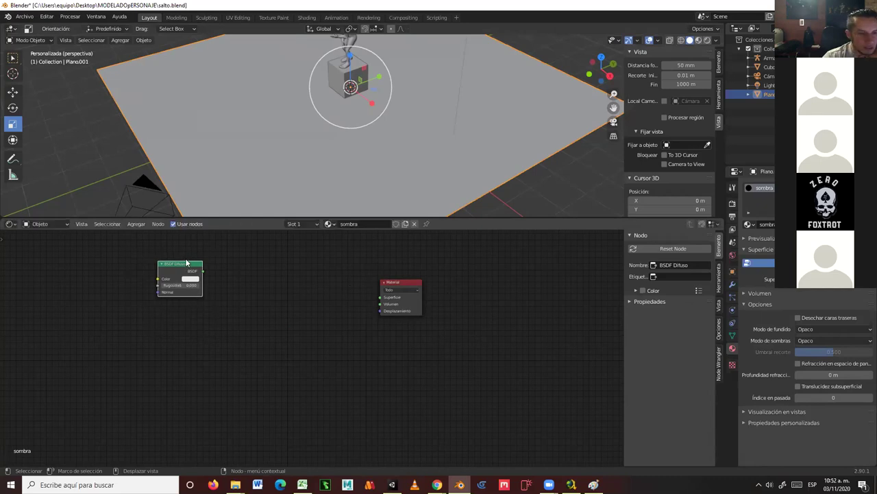
mouse_move(186, 268)
mouse_down()
mouse_move(202, 259)
mouse_move(179, 256)
mouse_up()
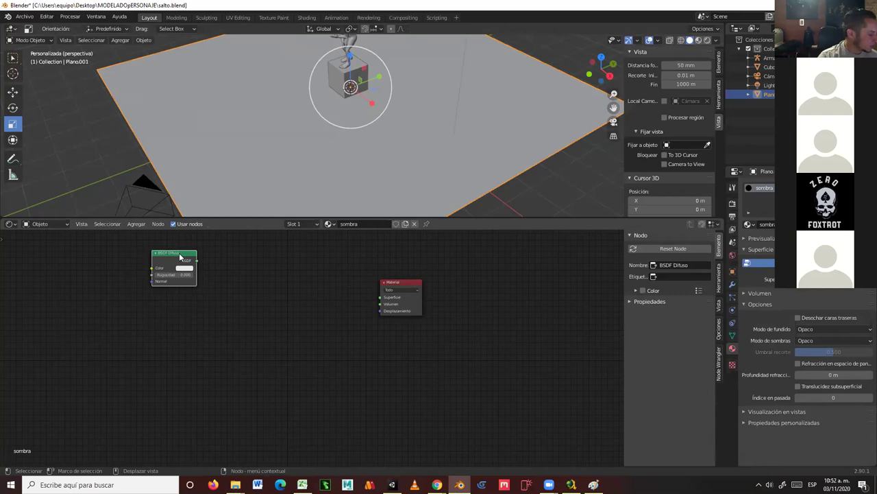
Duplicate the BSDF Difuso node, place the copy to its right, and set the copy's color to black.
key(ctrl)
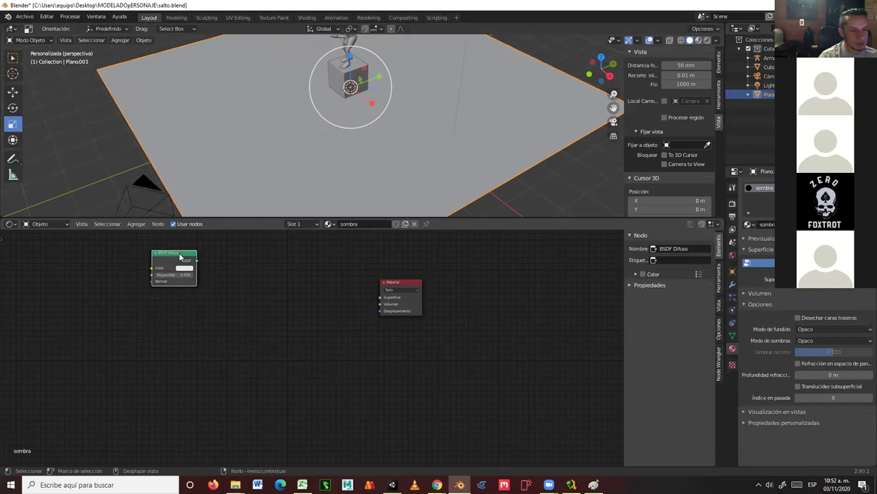
key(shift+d)
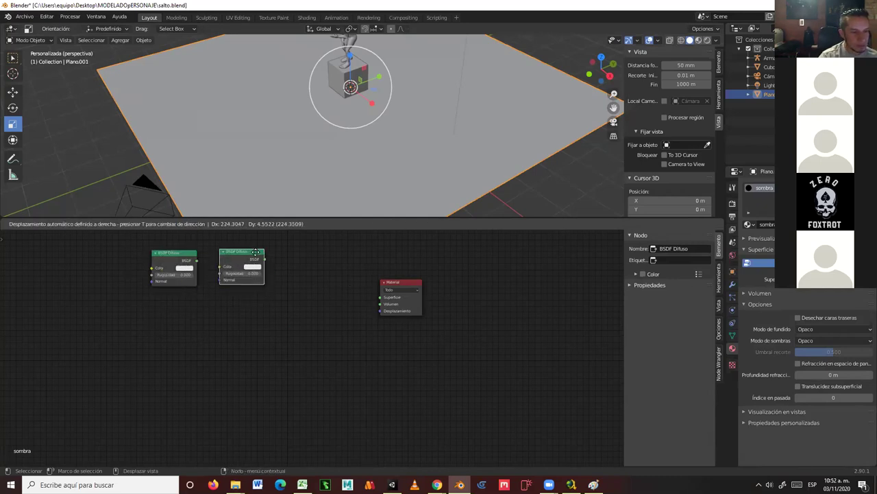
click(257, 253)
click(258, 270)
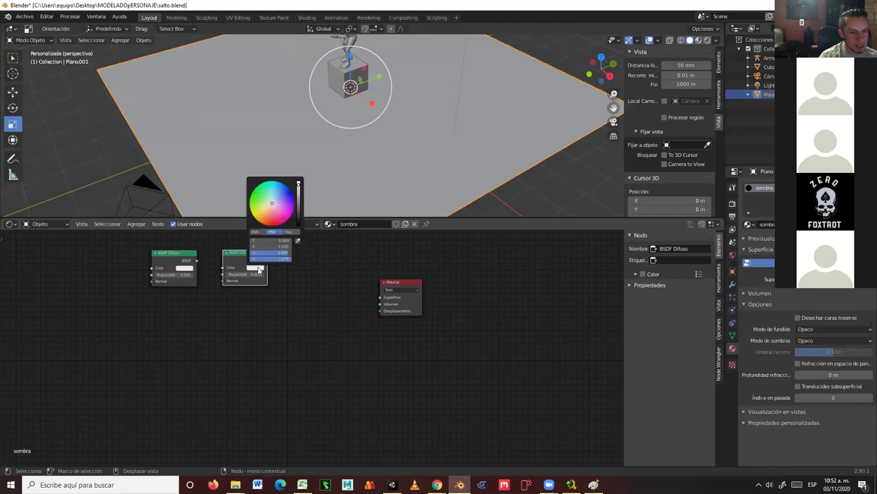
drag(299, 191, 298, 223)
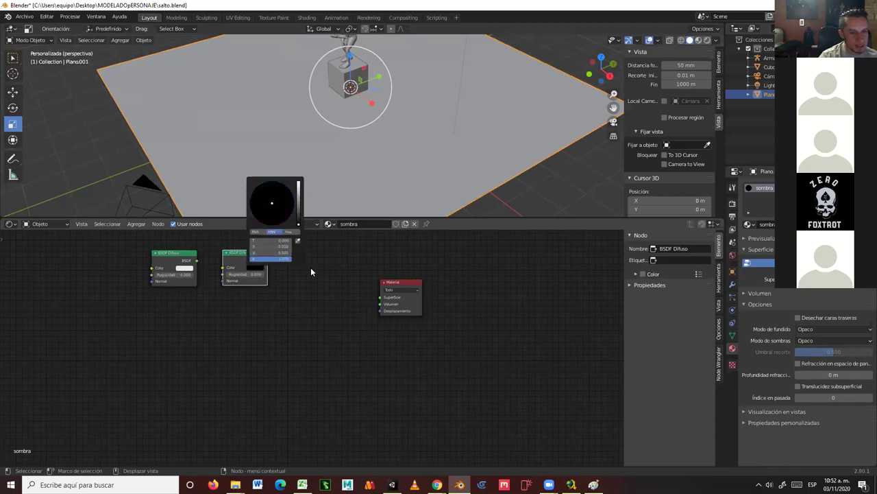
drag(247, 252, 255, 255)
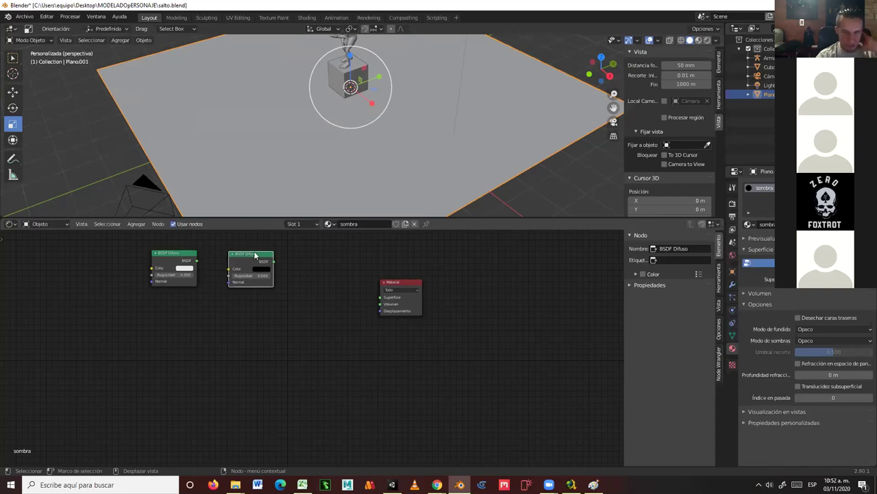
Add a Sombreador a RVA node and place it below the white BSDF Difuso node.
click(136, 224)
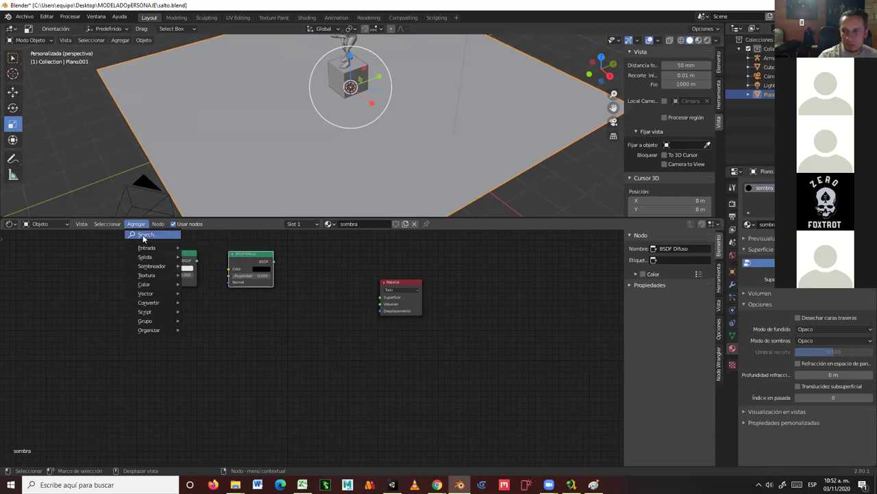
click(144, 235)
text(sombre)
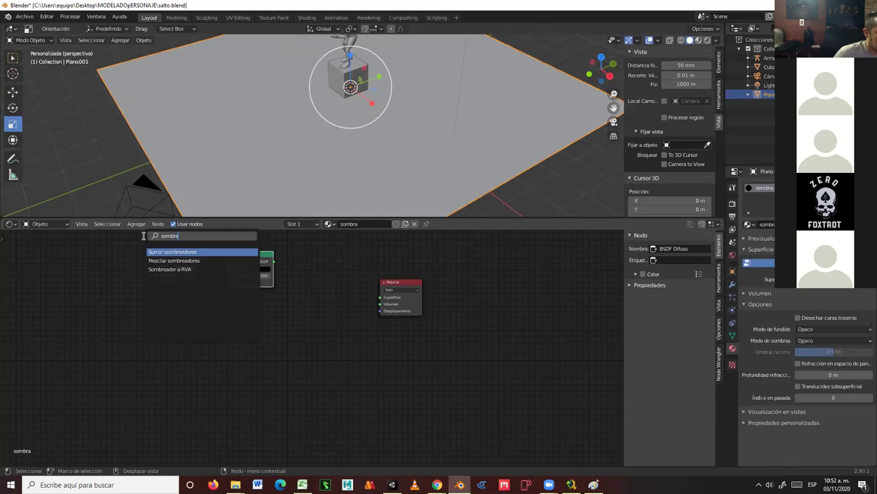
click(168, 269)
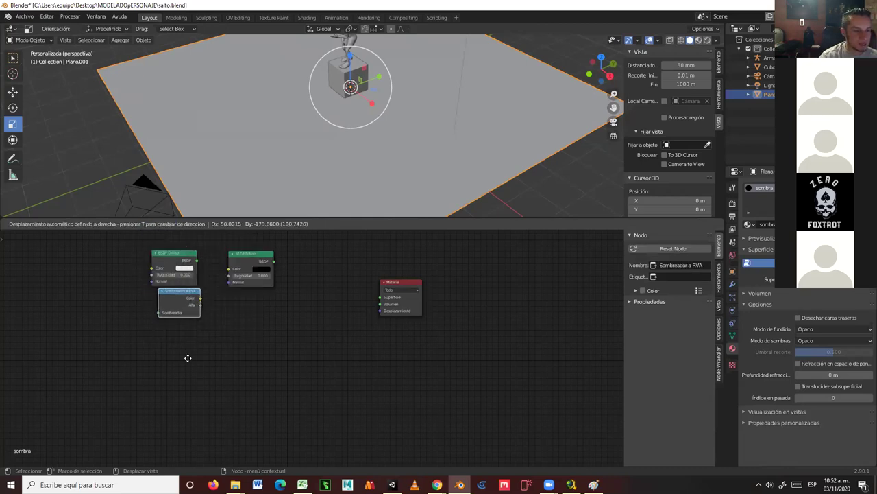
click(180, 377)
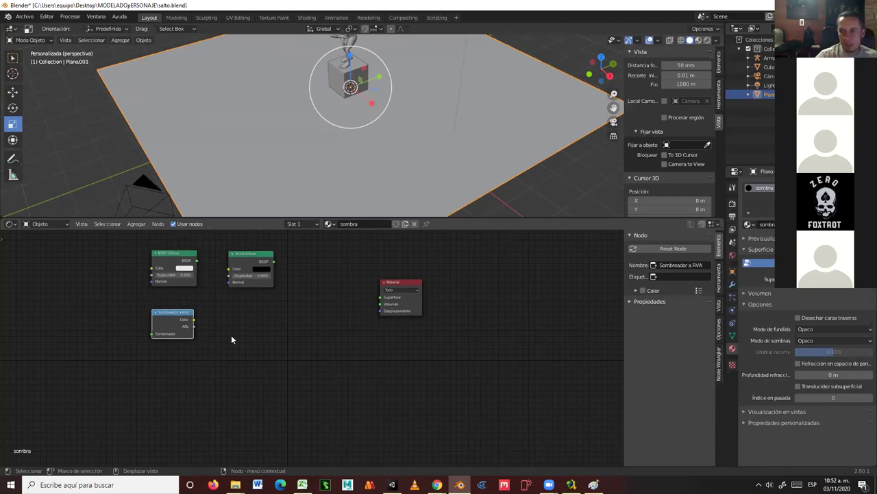
Add an RVA a grises node and place it to the right of the Sombreador a RVA node.
click(137, 224)
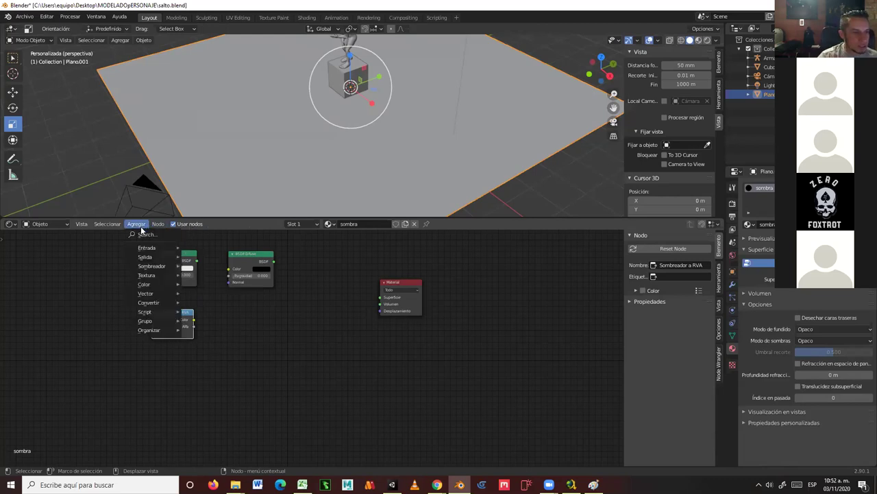
click(142, 234)
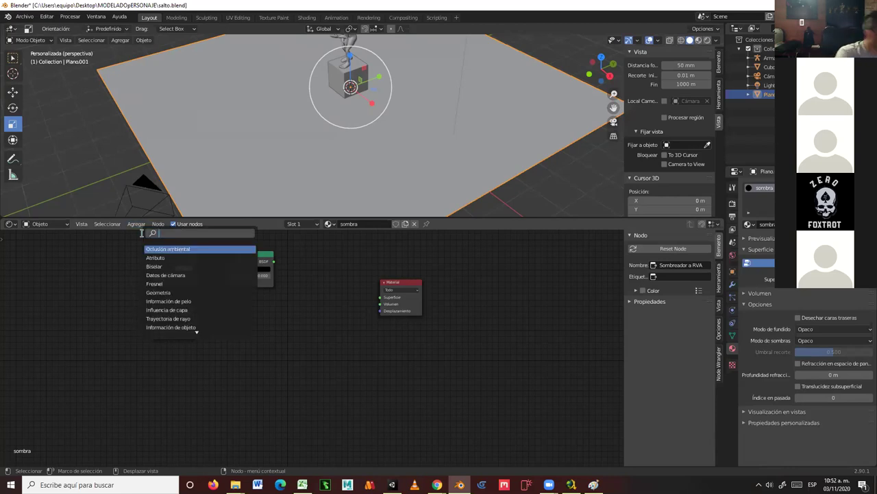
text(rv)
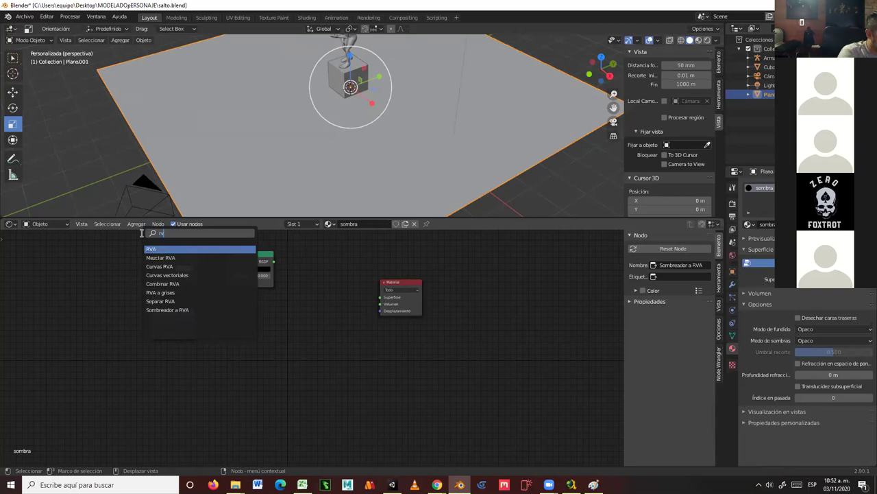
click(163, 292)
click(293, 412)
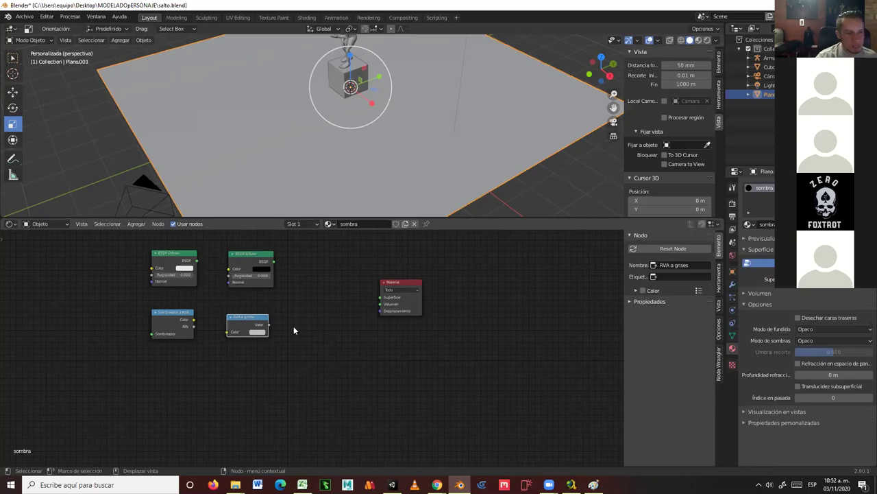
Add a Rampa de color node below and right of the RVA a grises node, and move the Material output node farther right.
click(135, 223)
click(144, 235)
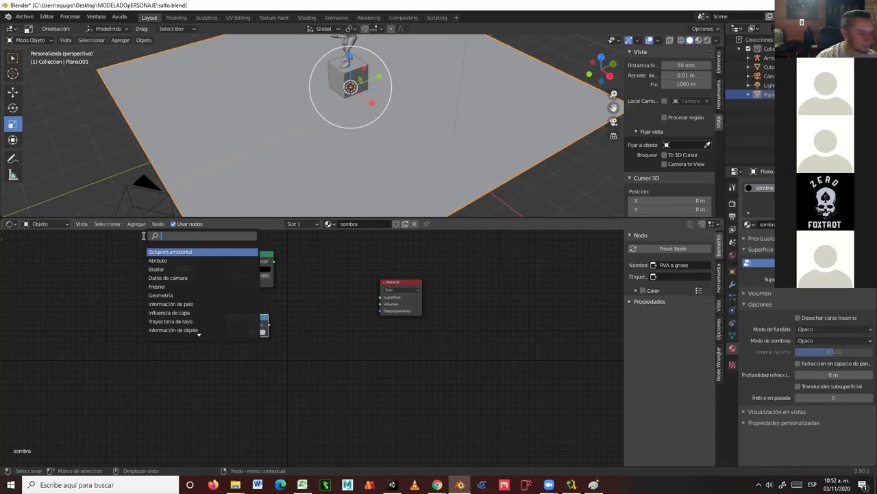
text(ramp)
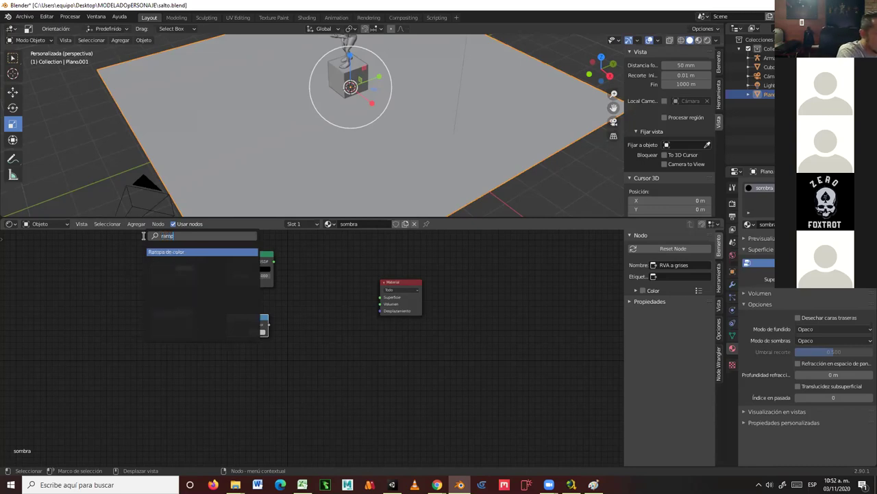
click(187, 252)
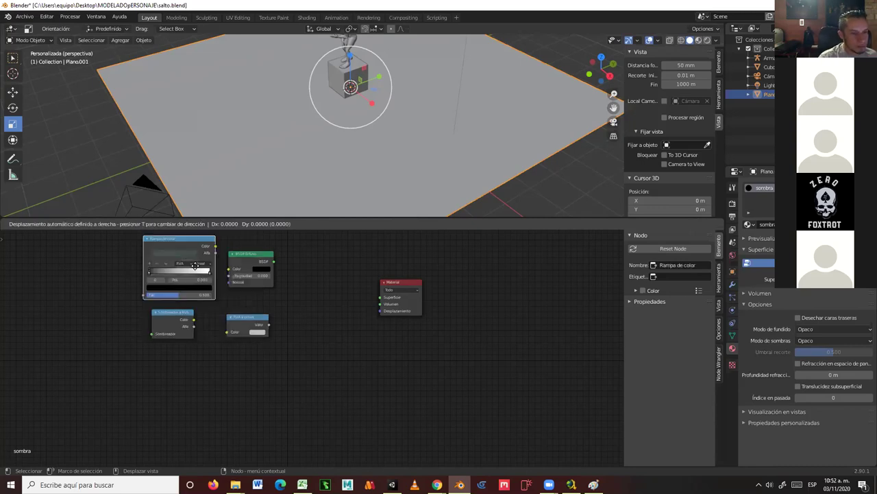
click(361, 426)
drag(419, 282, 539, 286)
drag(320, 354, 372, 351)
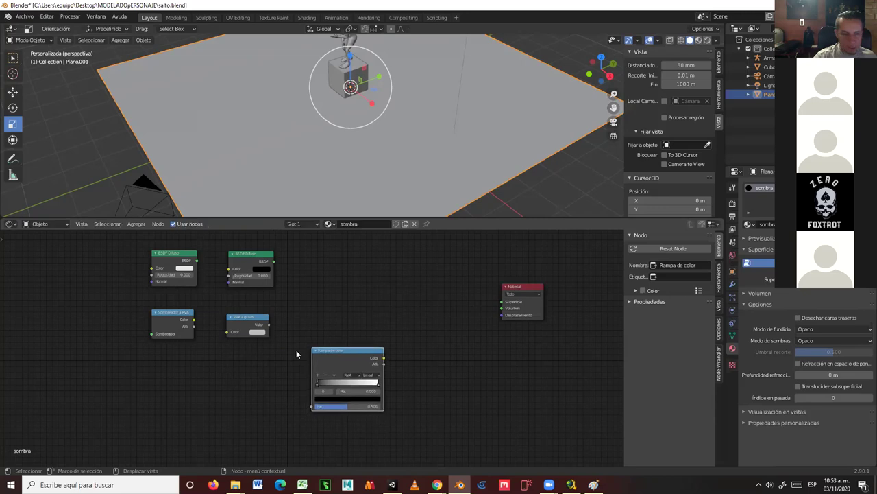
Arrange the Sombreador a RVA, RVA a grises and Rampa de color nodes in a row below the two BSDF Difuso nodes.
drag(191, 315, 178, 342)
drag(250, 317, 236, 339)
drag(332, 351, 296, 323)
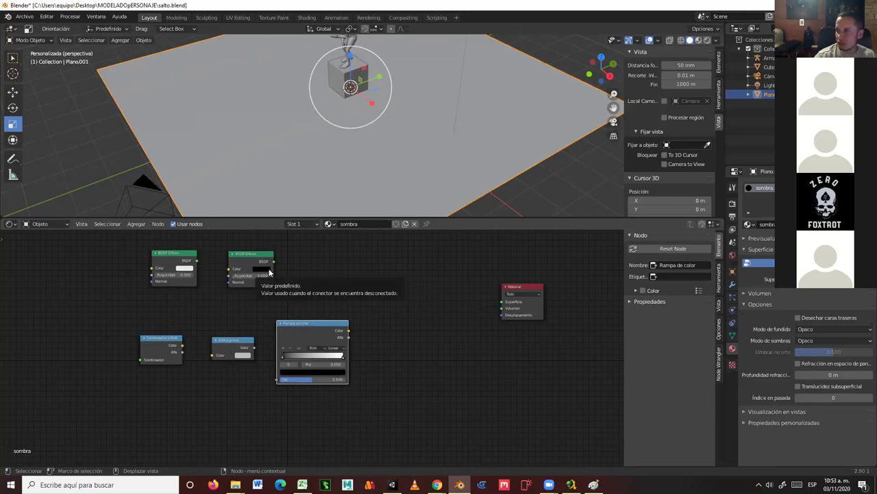
Add a BSDF Transparente node and place it between the Rampa de color and Material output nodes.
click(136, 224)
click(147, 234)
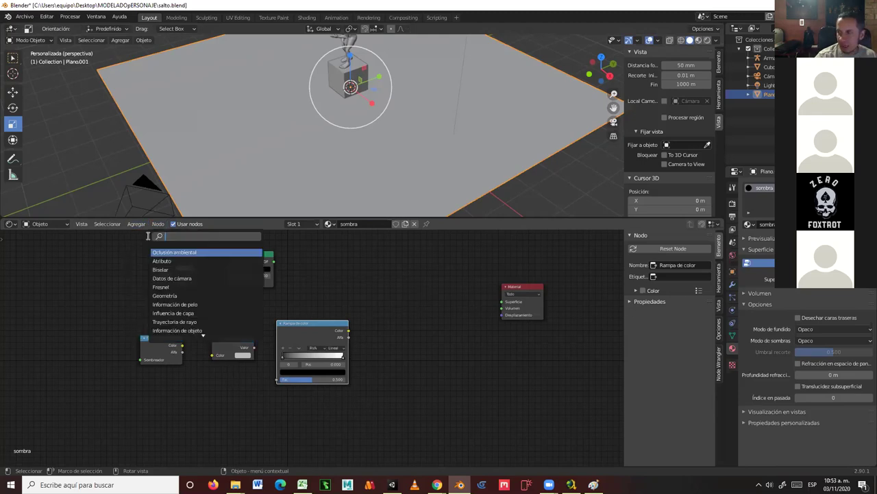
text(t)
text(sd)
text(f tr)
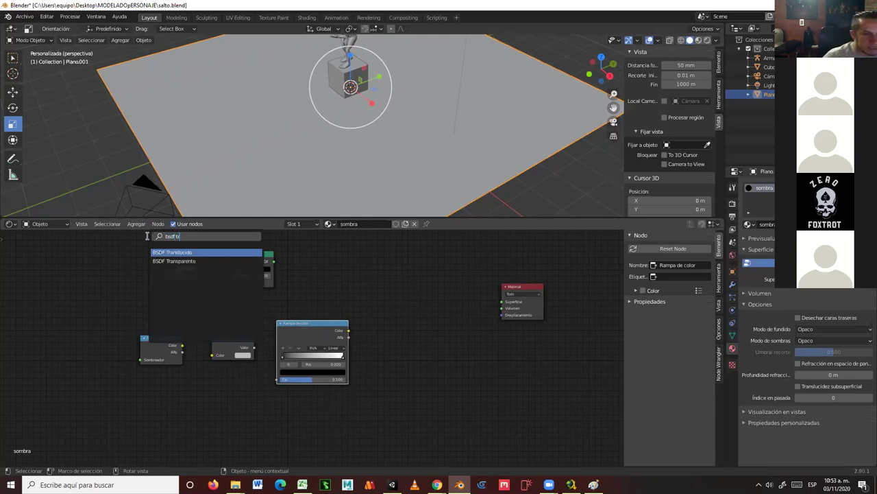
click(172, 261)
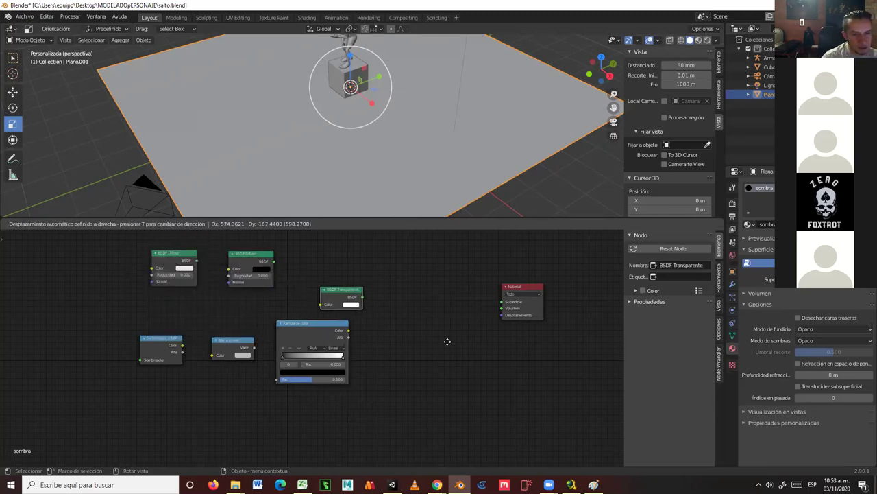
click(517, 375)
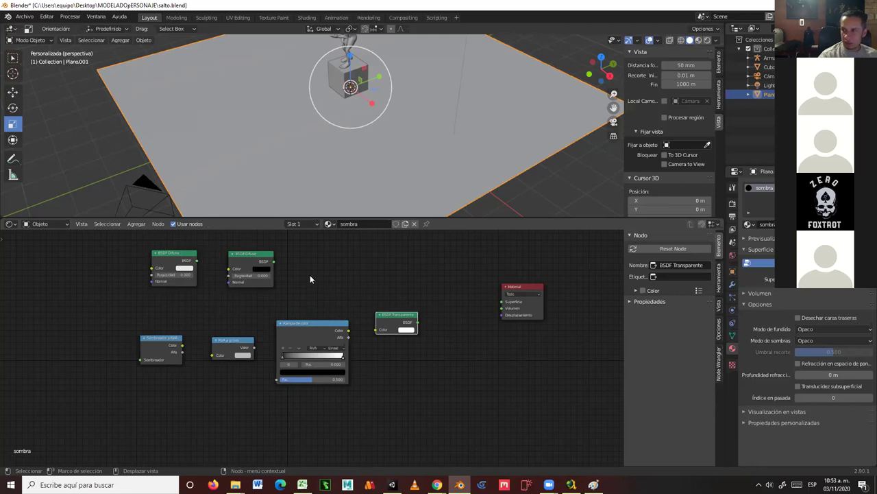
Move the black BSDF Difuso node directly above the BSDF Transparente node, leaving a gap between the two.
drag(262, 257, 391, 254)
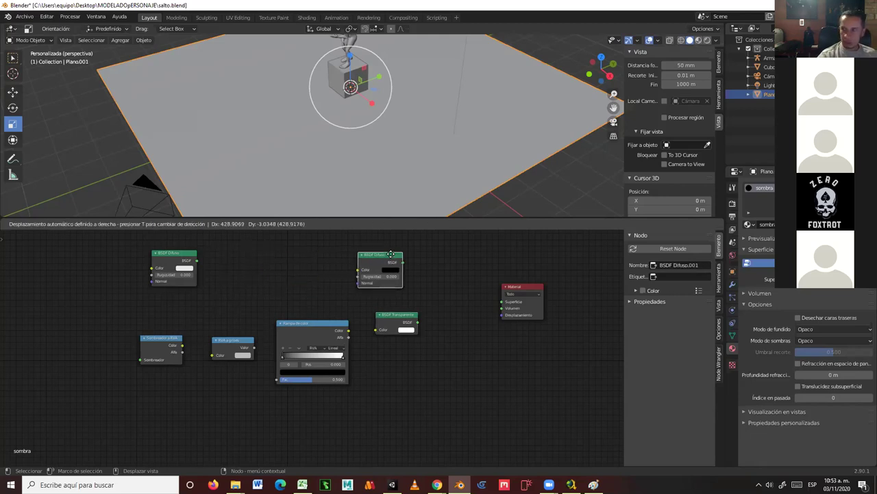
drag(414, 317, 413, 333)
drag(383, 259, 396, 268)
Add a Mezclar sombreadores node and place it just before the Material output node.
click(143, 225)
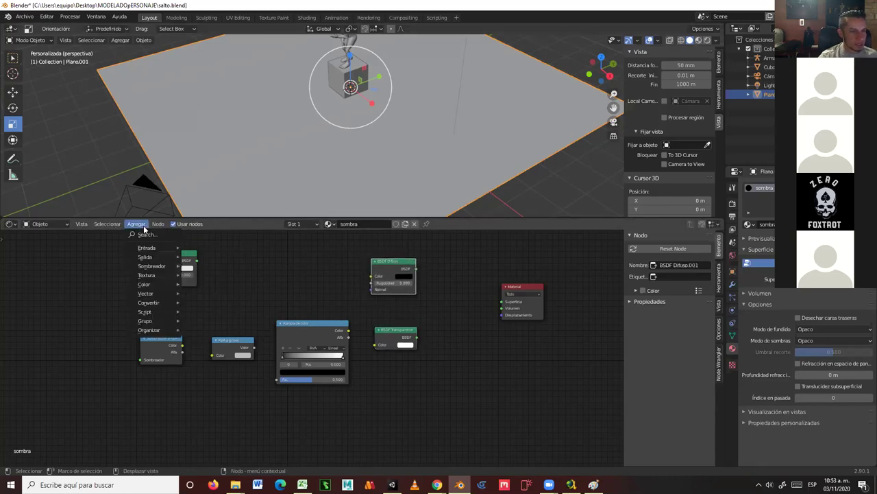
click(147, 234)
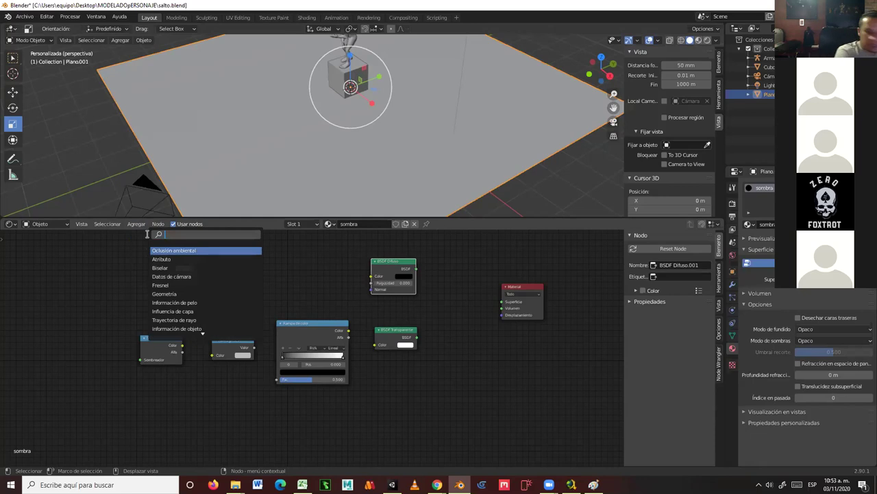
text(mezc)
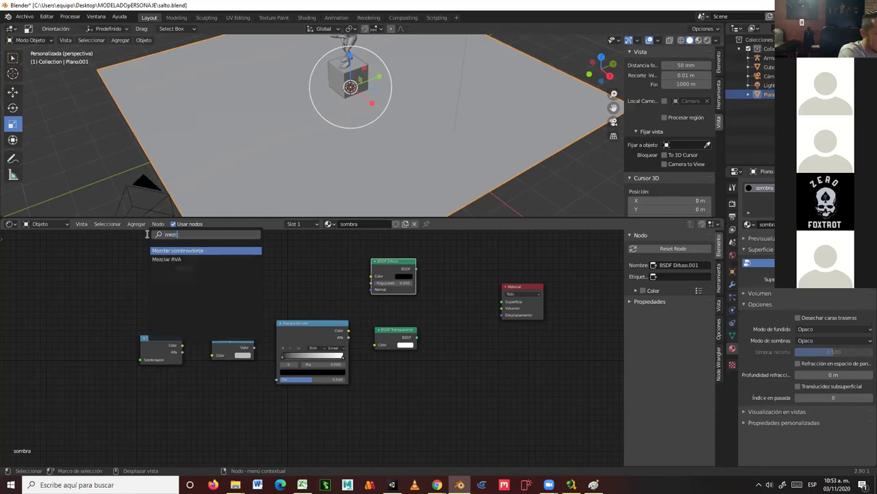
text(c)
key(BackSpace)
text(l)
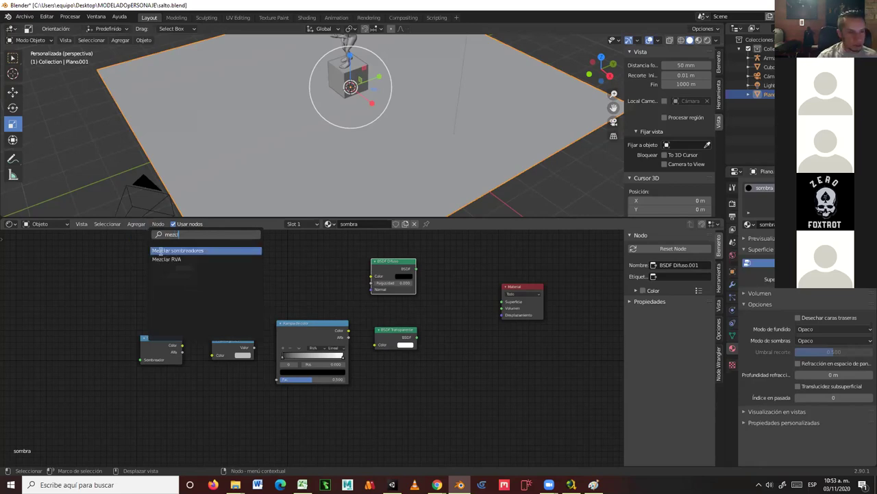
click(163, 251)
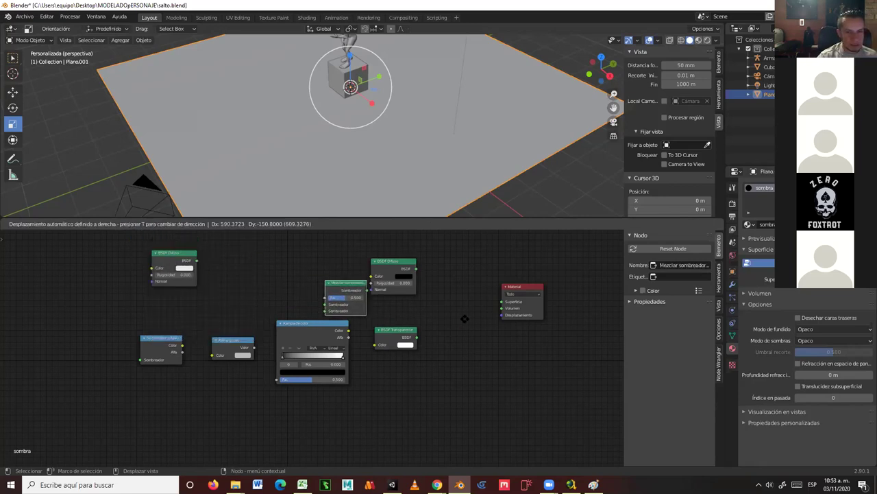
click(597, 332)
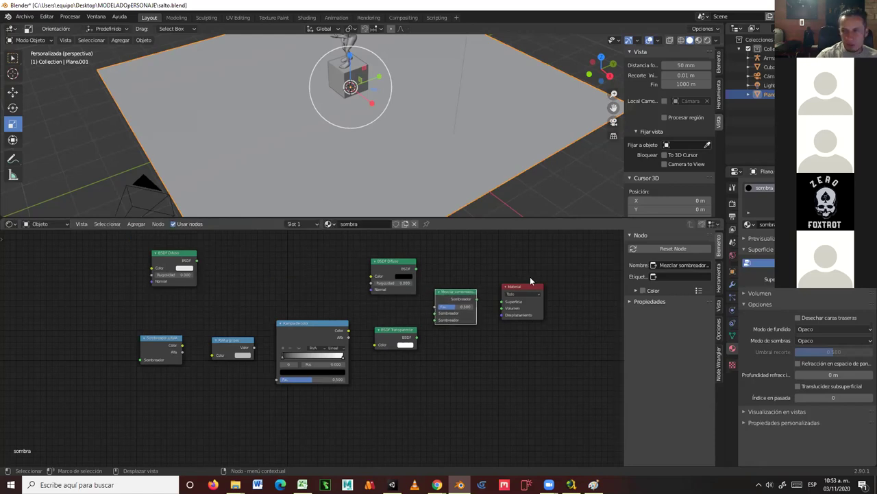
Move the white BSDF Difuso to the far left and link it through Sombreador a RVA and RVA a grises to the Rampa de color's Fac.
click(185, 253)
drag(186, 253, 276, 380)
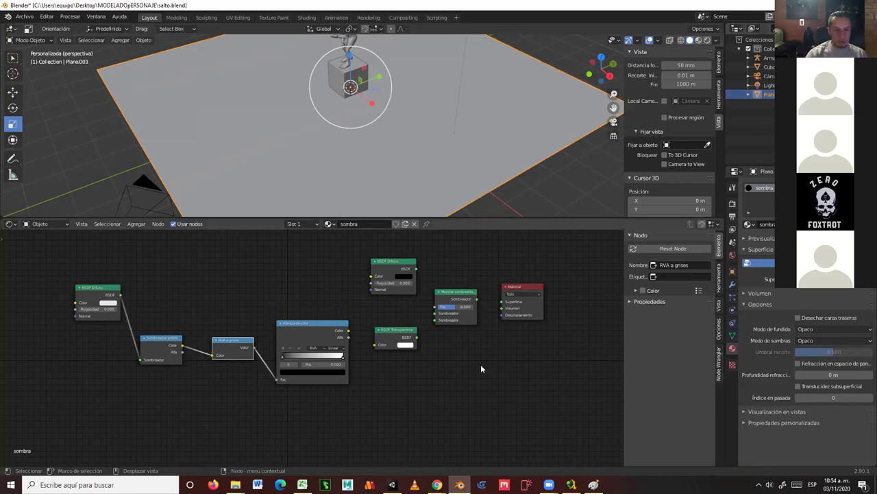
click(316, 325)
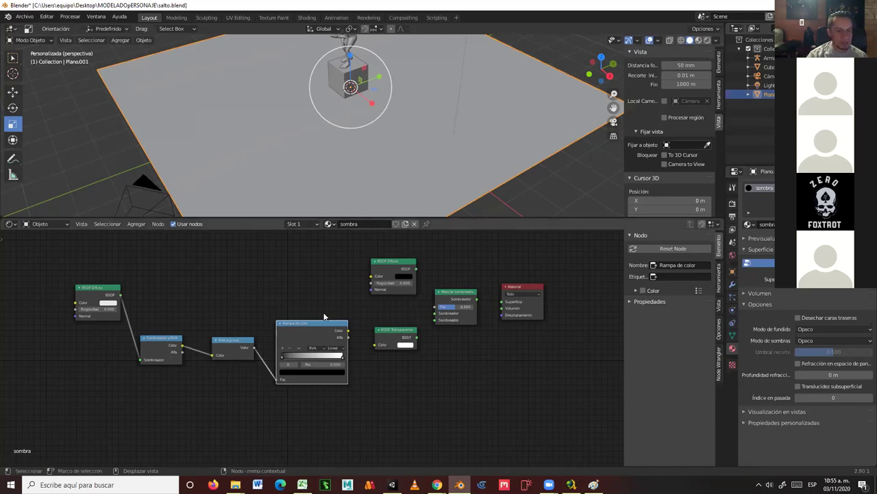
drag(323, 323, 322, 318)
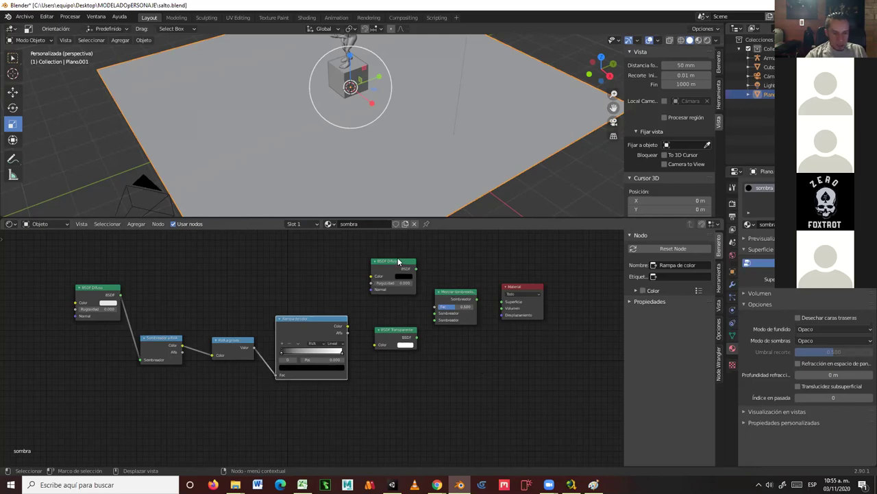
Connect the black BSDF Difuso to the first Sombreador input of Mezclar sombreadores and BSDF Transparente to the second.
drag(458, 296, 462, 292)
scroll(415, 297, up, 5)
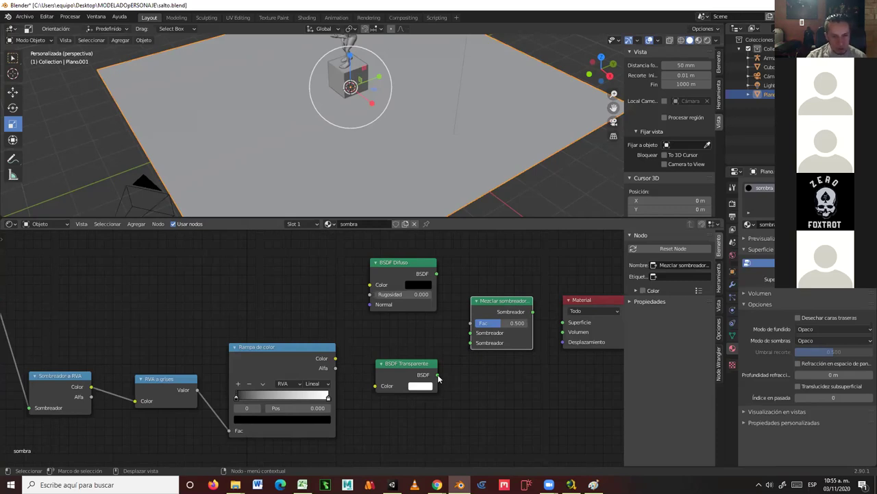
drag(438, 378, 471, 342)
drag(437, 274, 470, 333)
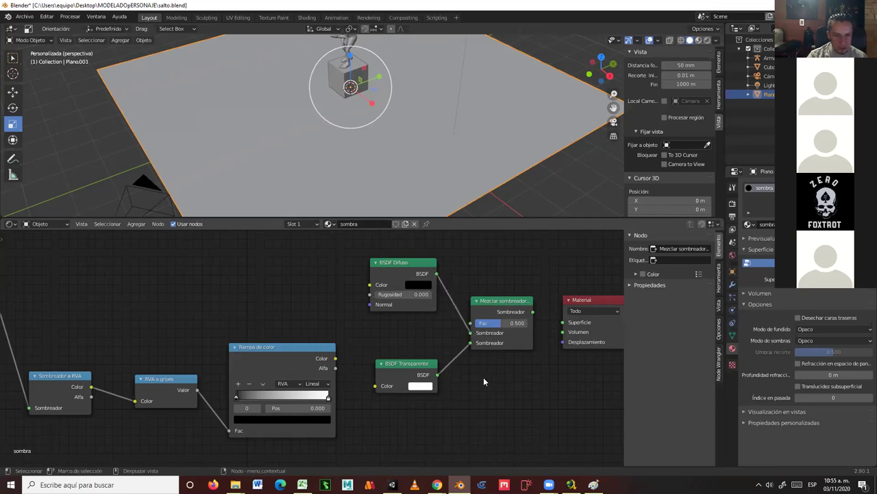
Link the Rampa de color's Color output to the Mezclar sombreadores Fac, and the mix output to the Material output's Superficie.
scroll(483, 377, down, 2)
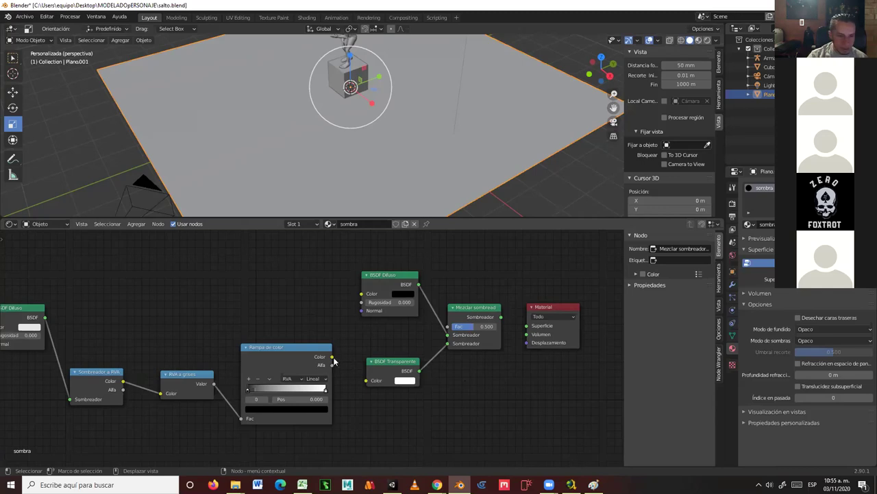
drag(332, 357, 449, 327)
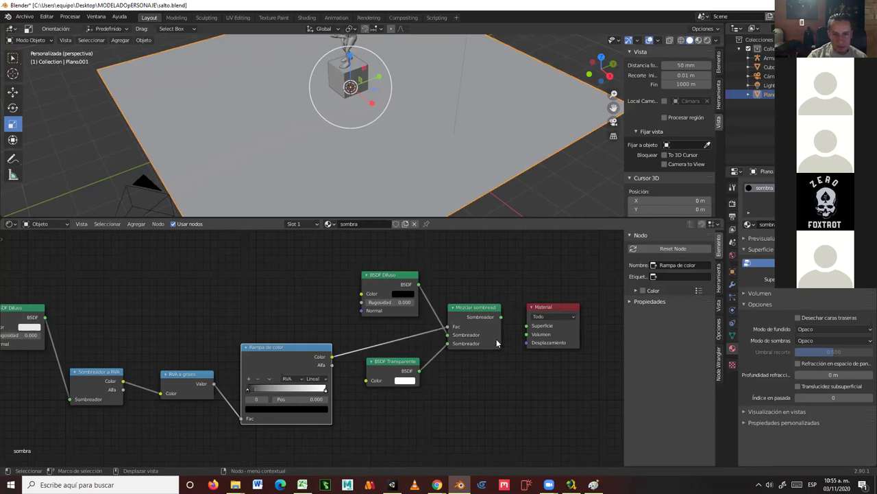
drag(501, 320, 526, 326)
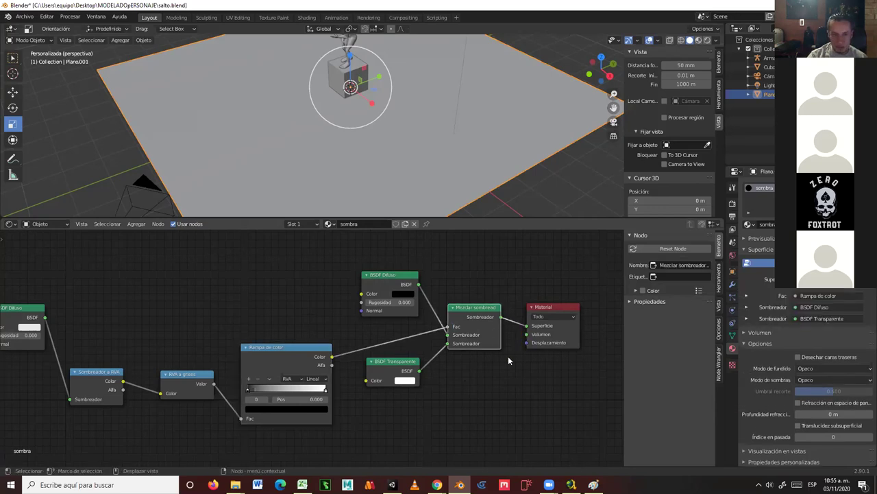
scroll(494, 365, down, 2)
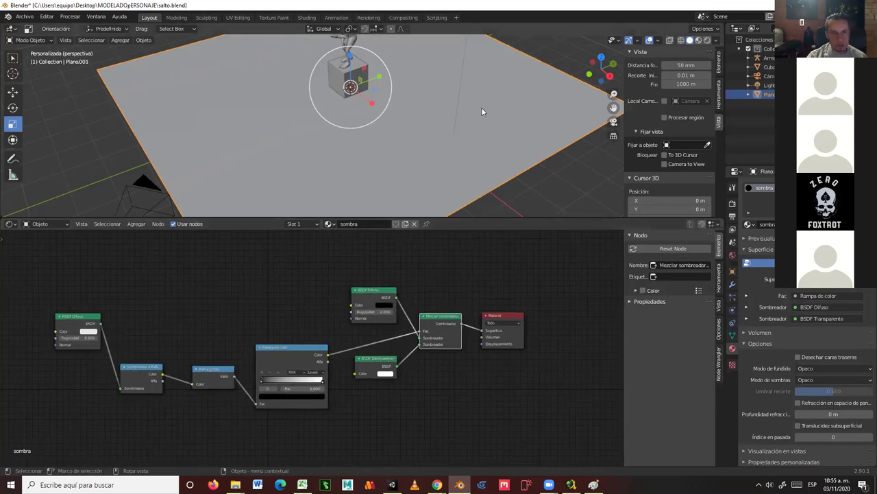
Switch the 3D viewport to rendered shading to preview the sombra material on the plane around the cube and character.
middle_drag(498, 153, 579, 135)
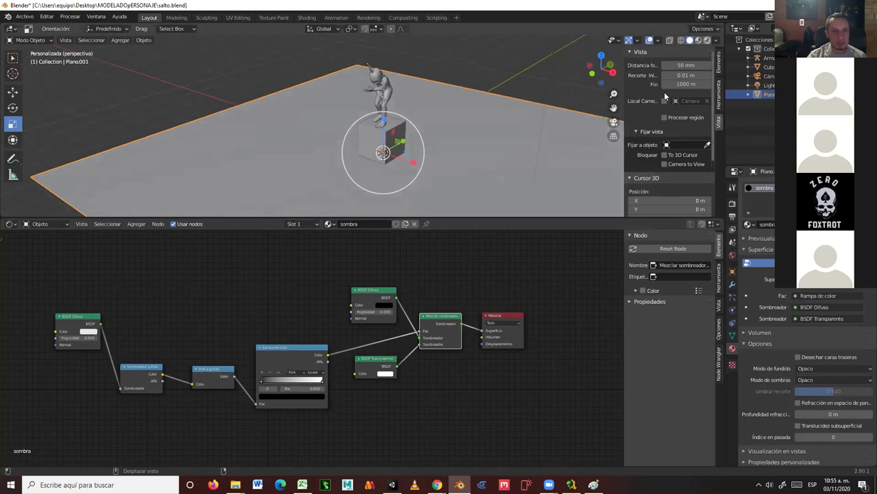
click(707, 41)
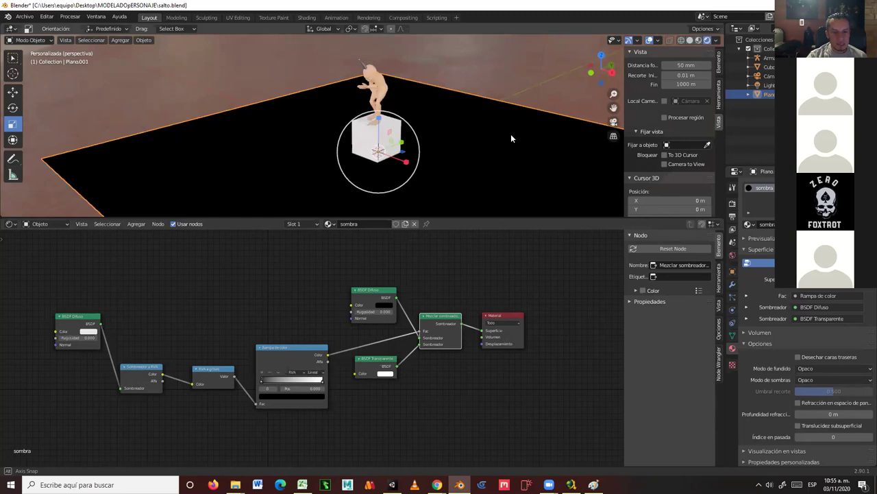
mouse_move(519, 128)
middle_down()
mouse_move(530, 123)
mouse_move(508, 139)
middle_up()
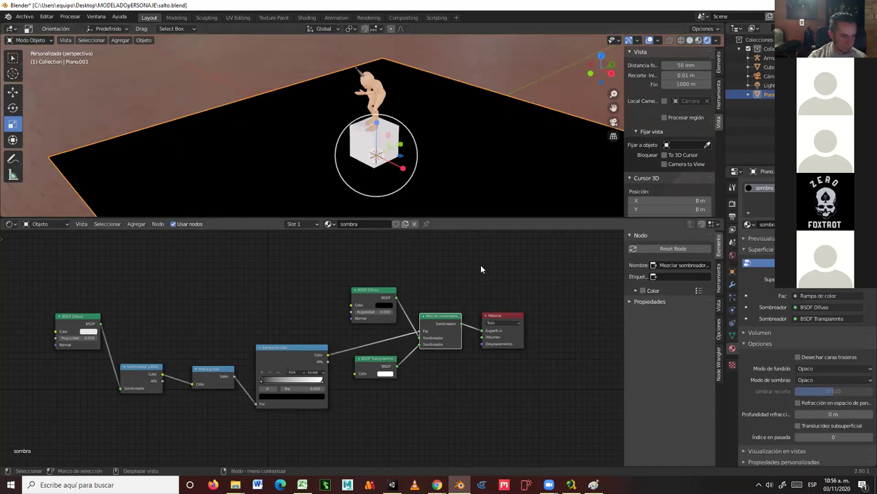
scroll(461, 362, up, 2)
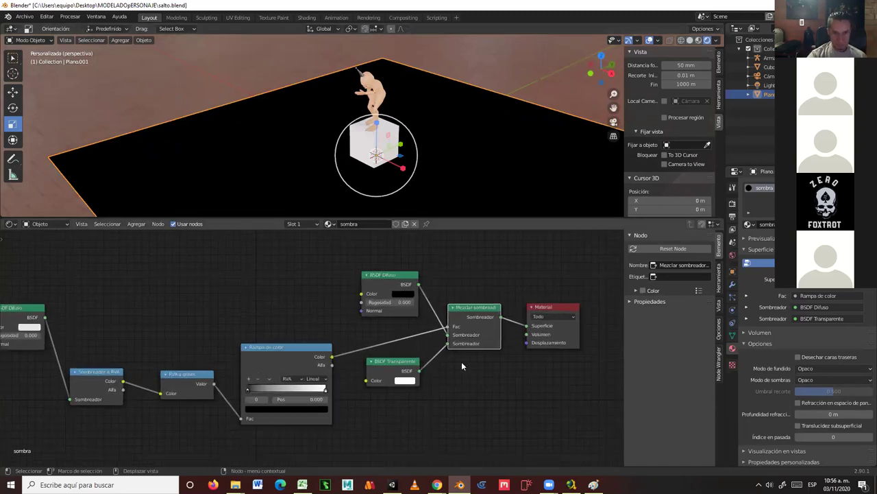
scroll(461, 365, up, 1)
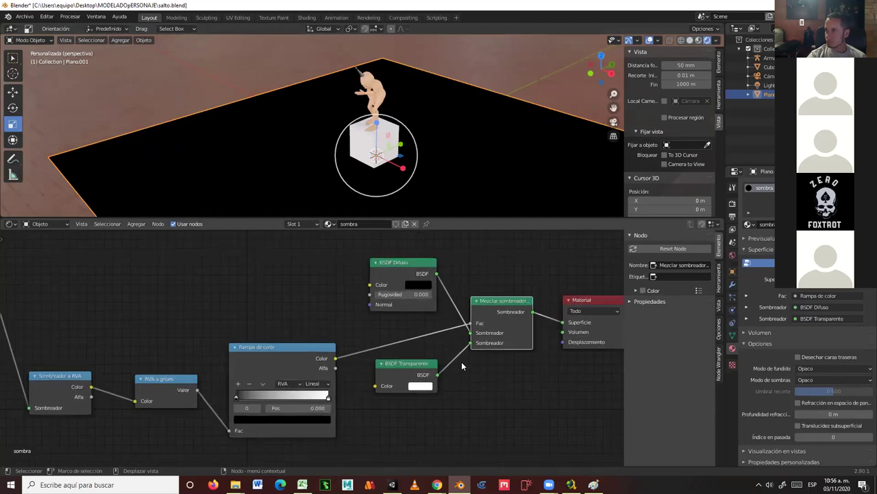
scroll(165, 356, down, 1)
middle_drag(165, 356, 262, 334)
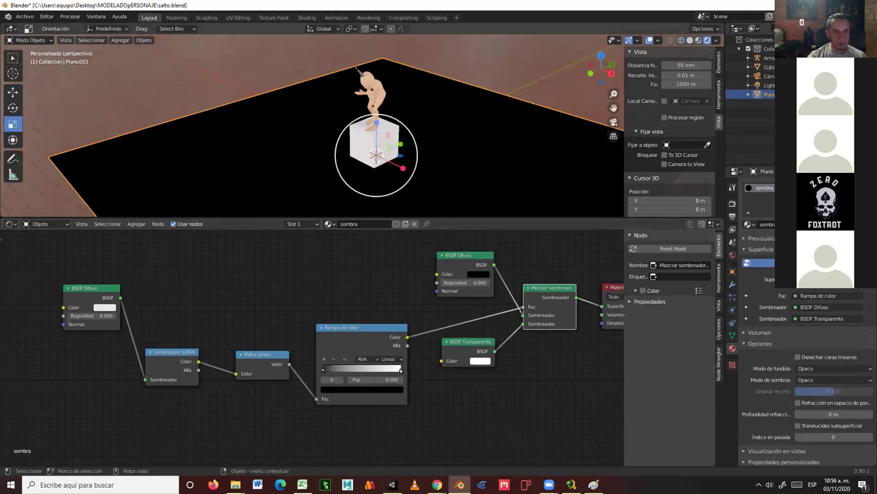
Disconnect both the black BSDF Difuso and the BSDF Transparente from the Mezclar sombreadores node.
middle_drag(405, 177, 423, 156)
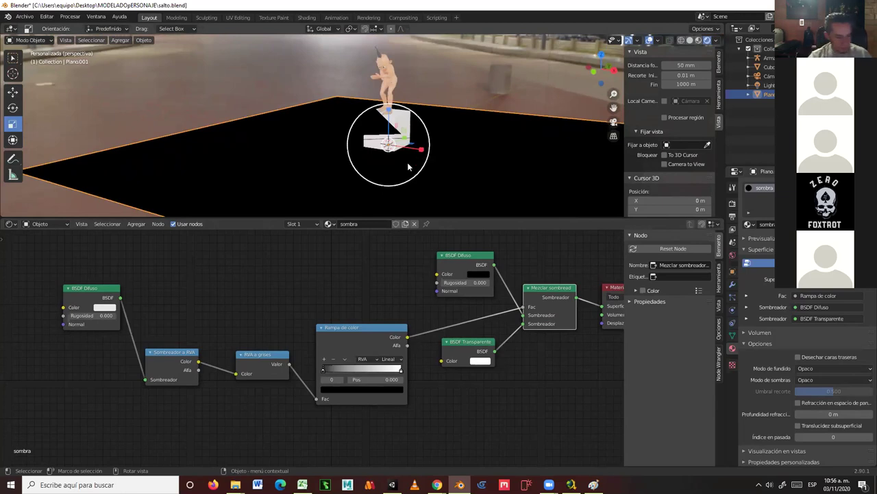
middle_drag(407, 160, 388, 153)
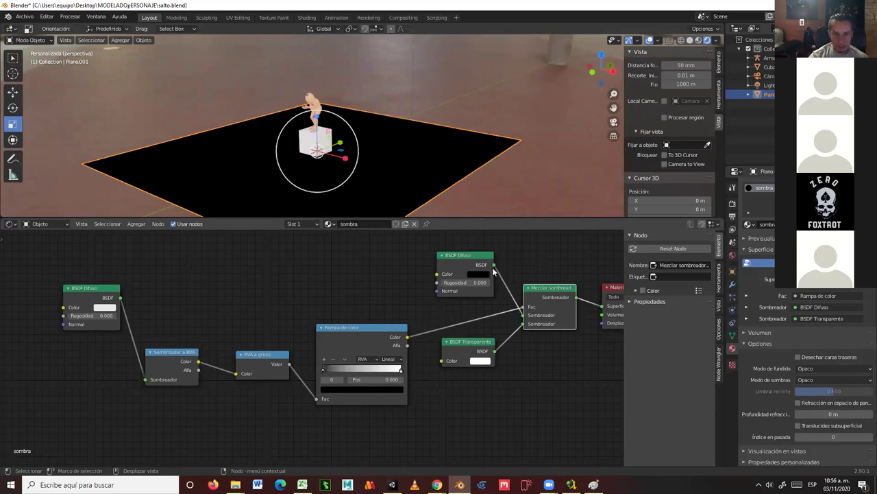
middle_drag(580, 339, 539, 347)
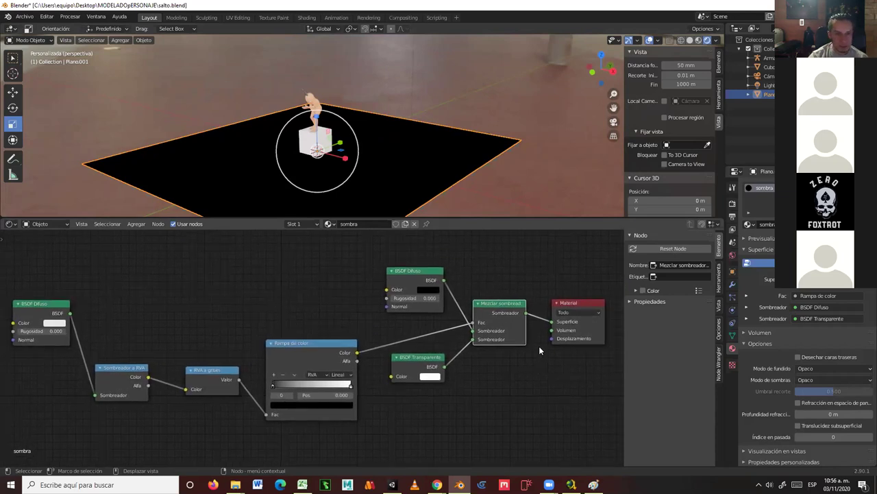
drag(472, 331, 455, 366)
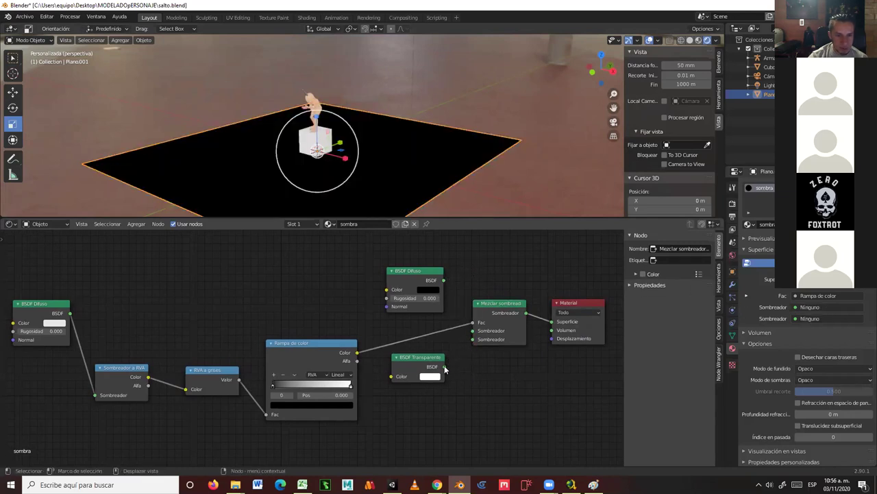
scroll(469, 357, up, 1)
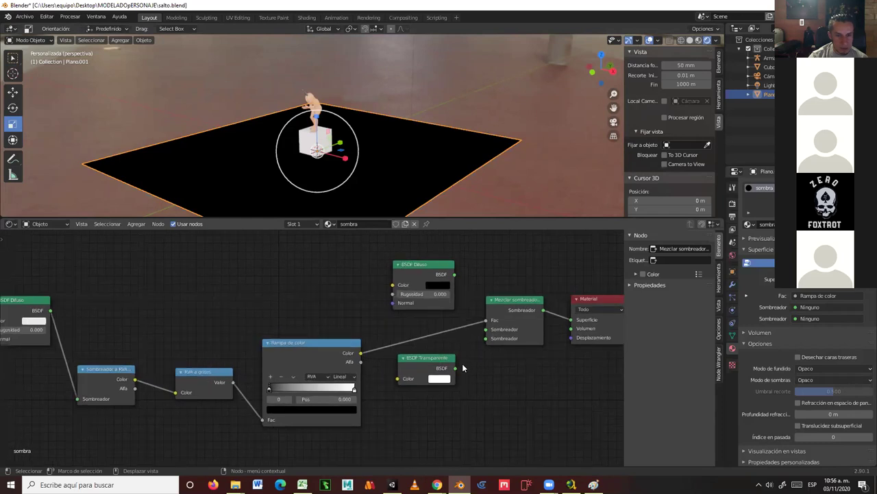
Try linking the BSDF Transparente to the first Sombreador input of Mezclar sombreadores and clear the shader links again.
drag(456, 368, 485, 330)
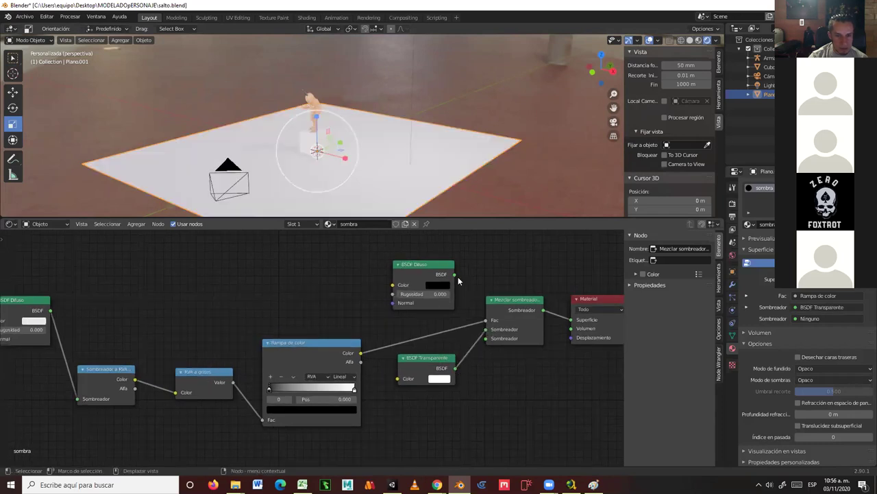
drag(454, 274, 480, 331)
drag(488, 341, 491, 288)
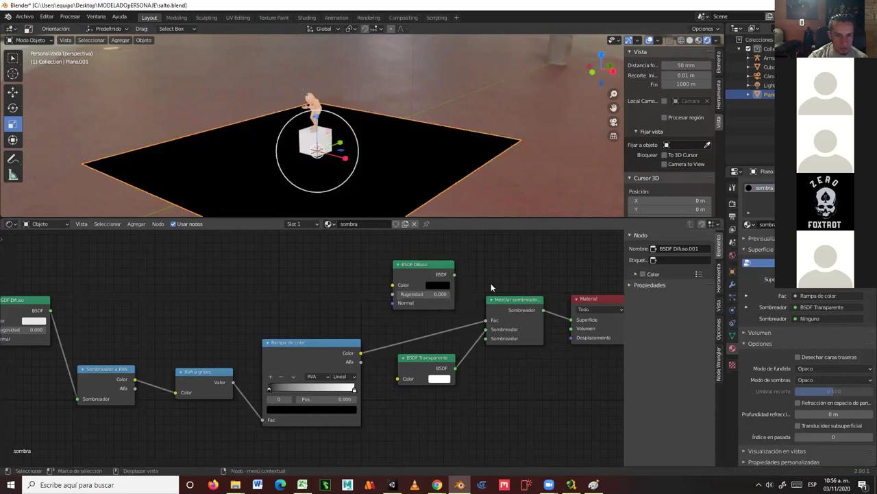
drag(486, 331, 466, 306)
Link the black BSDF Difuso to the first Sombreador input of Mezclar sombreadores and the BSDF Transparente to the second.
drag(455, 274, 486, 329)
drag(454, 368, 486, 338)
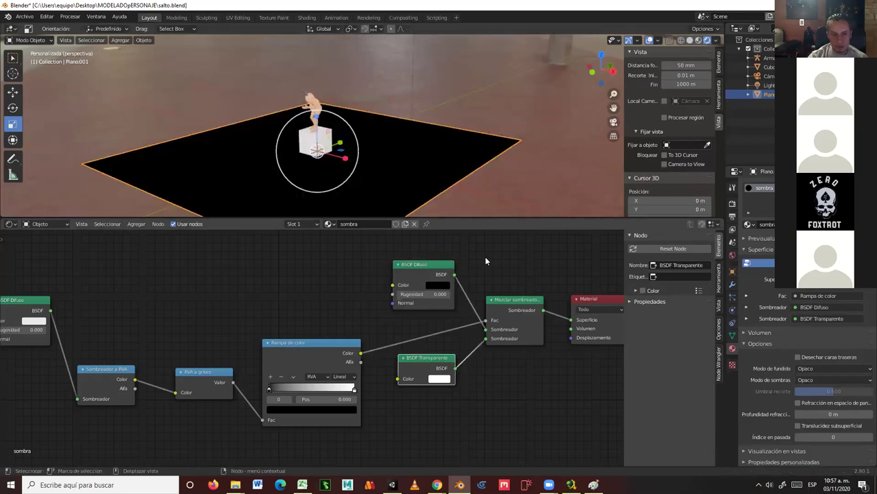
scroll(510, 273, down, 1)
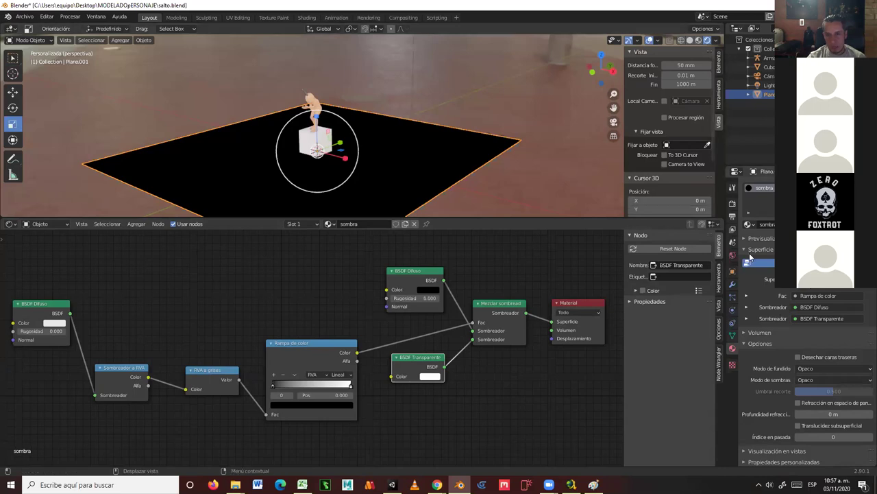
Check the Visibilidad options in the plane's object properties.
click(732, 272)
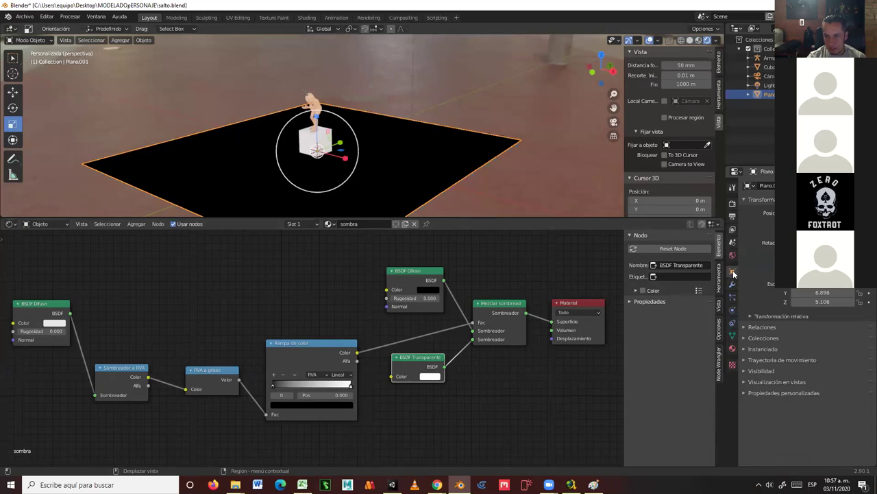
click(744, 371)
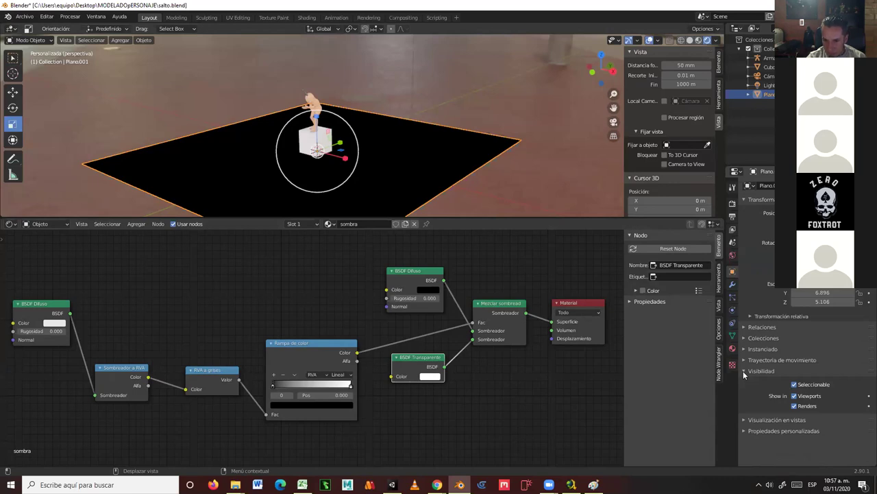
click(744, 371)
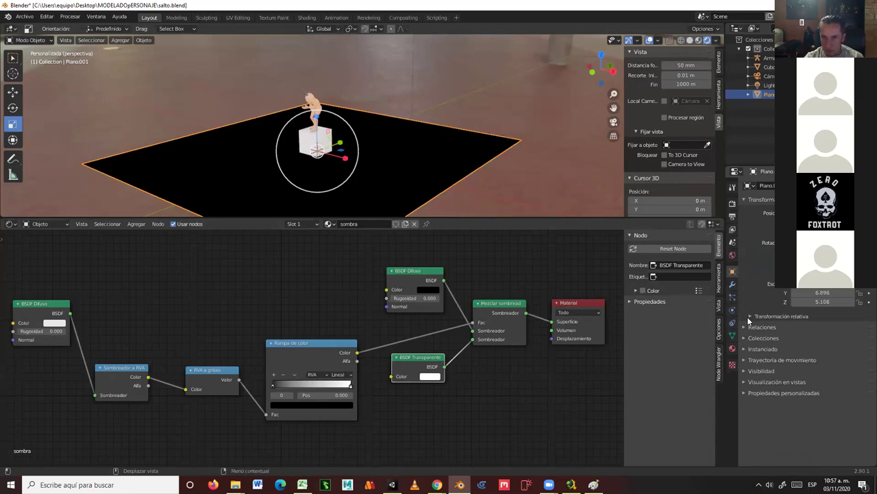
click(744, 373)
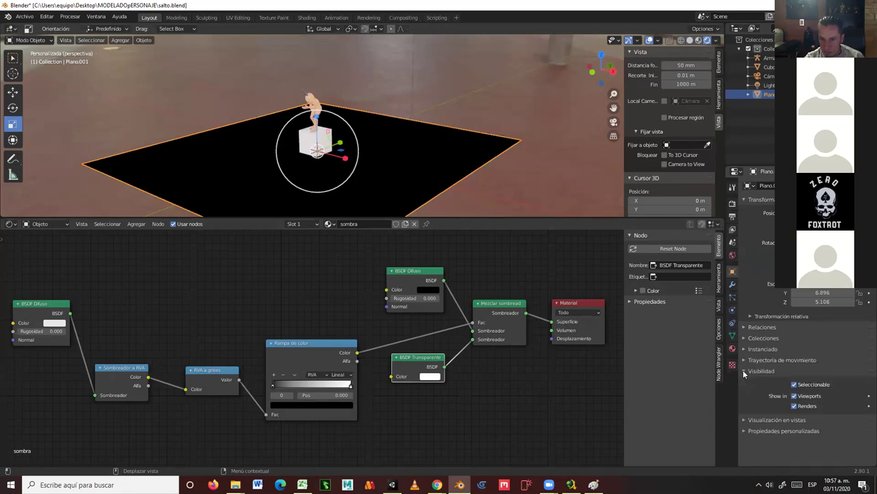
click(745, 372)
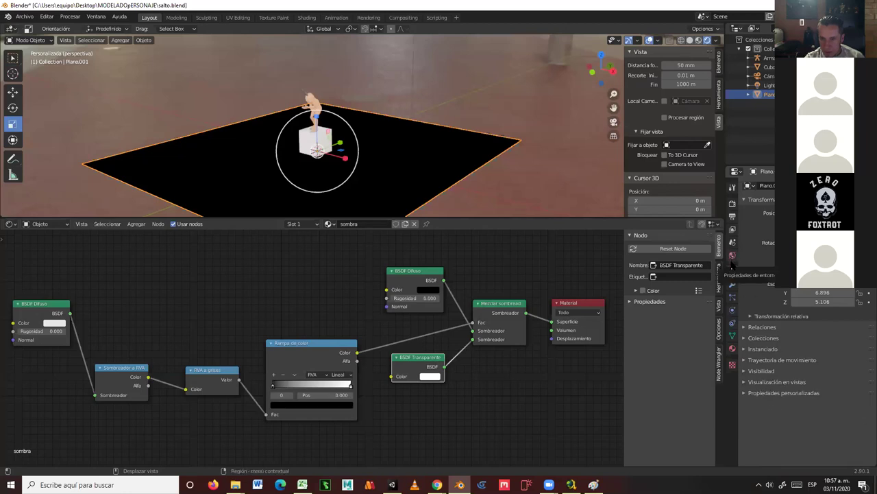
Set the sombra material's Modo de fundido to Fundir usando alfa.
click(732, 348)
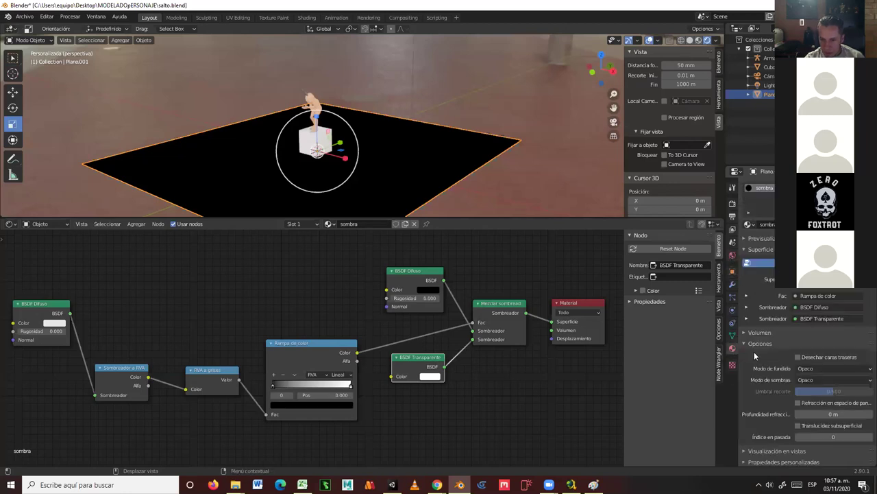
click(804, 369)
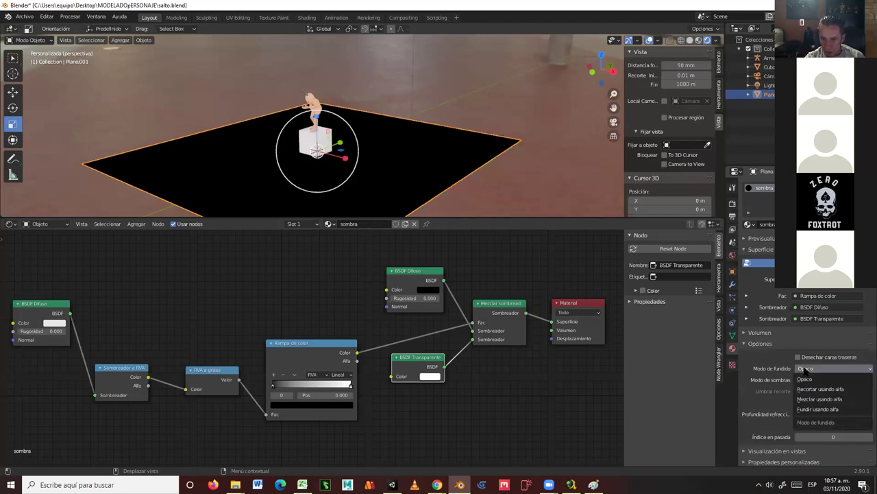
click(816, 409)
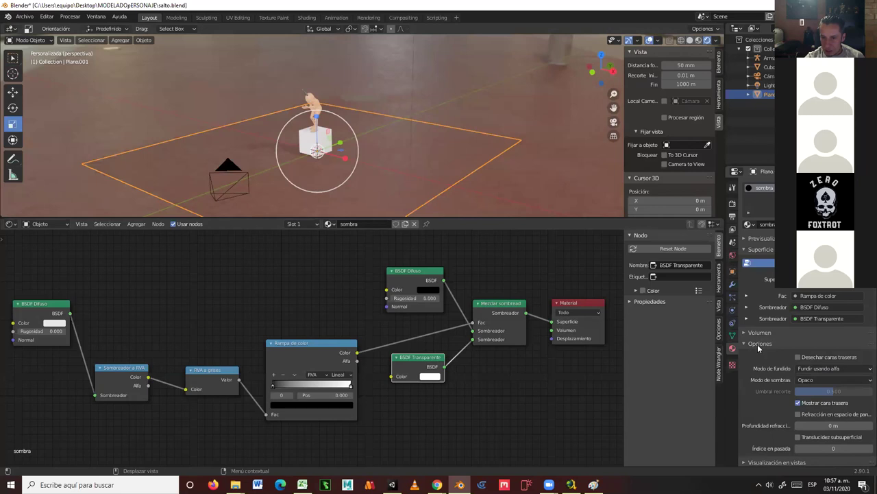
click(815, 379)
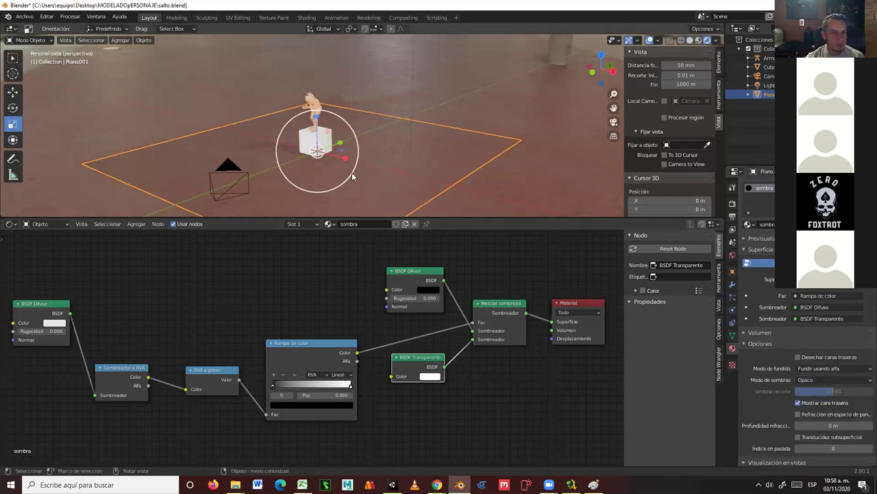
View the scene through the camera and enlarge the 3D viewport over the node editor to inspect the shadow.
scroll(359, 205, up, 5)
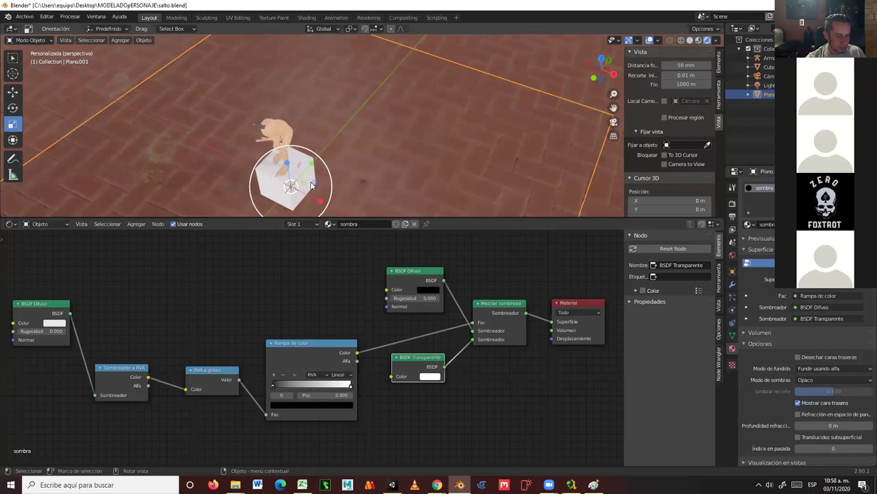
middle_drag(322, 189, 547, 160)
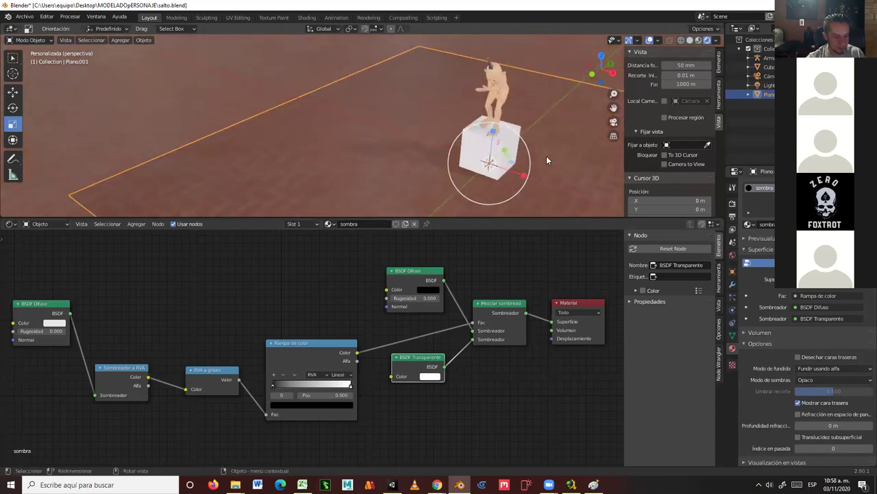
key(KP_0)
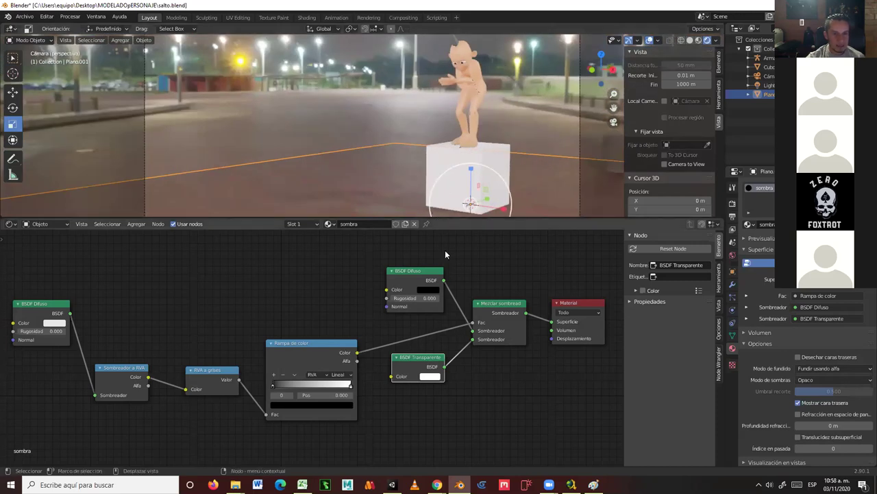
drag(445, 220, 445, 378)
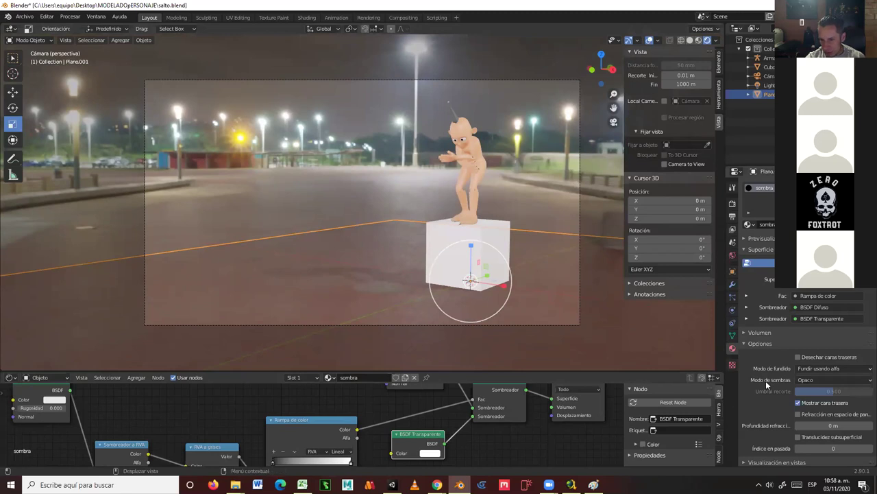
scroll(416, 421, down, 2)
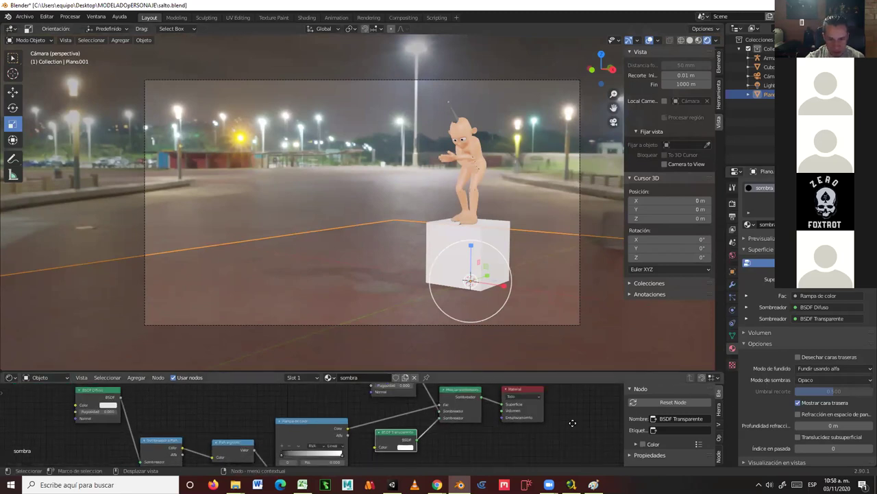
middle_drag(572, 422, 579, 437)
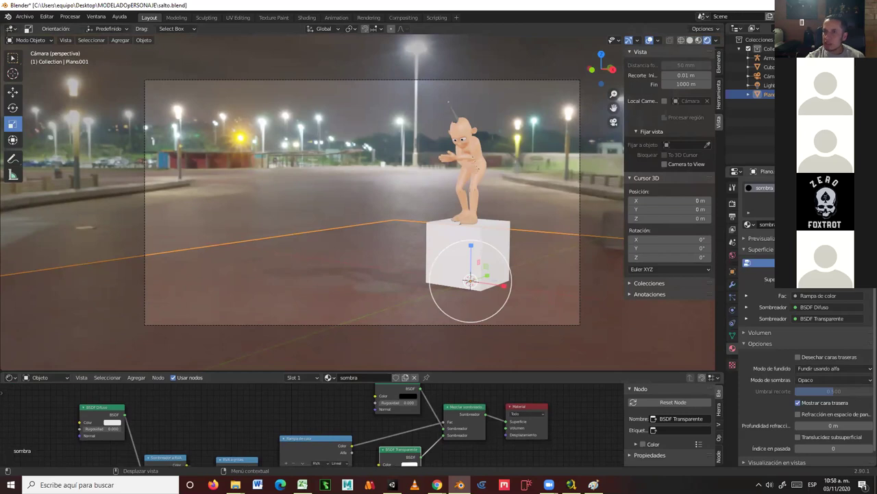
Switch to the Chrome window with WhatsApp Web showing the Modelado 3d diurn group chat.
click(593, 485)
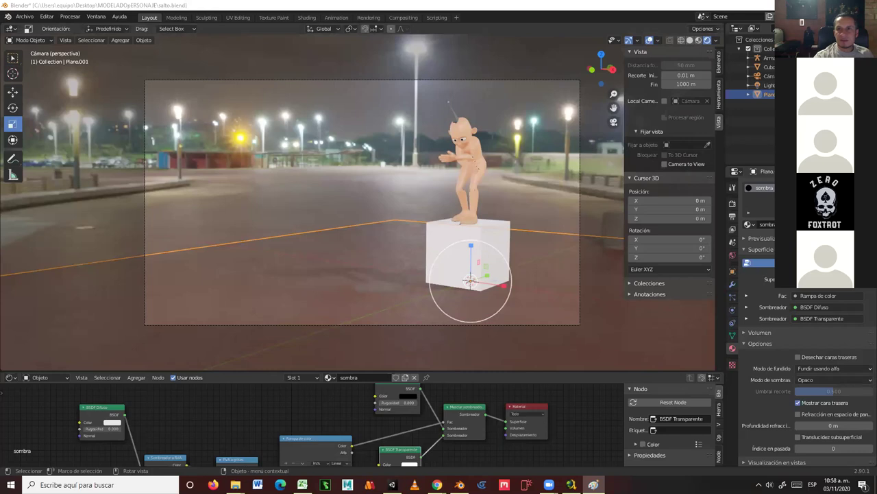
click(594, 485)
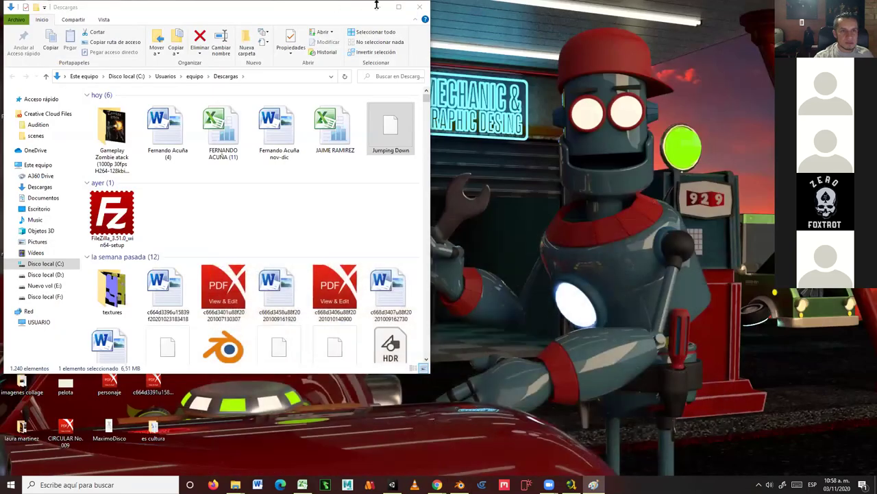
click(416, 57)
key(super+d)
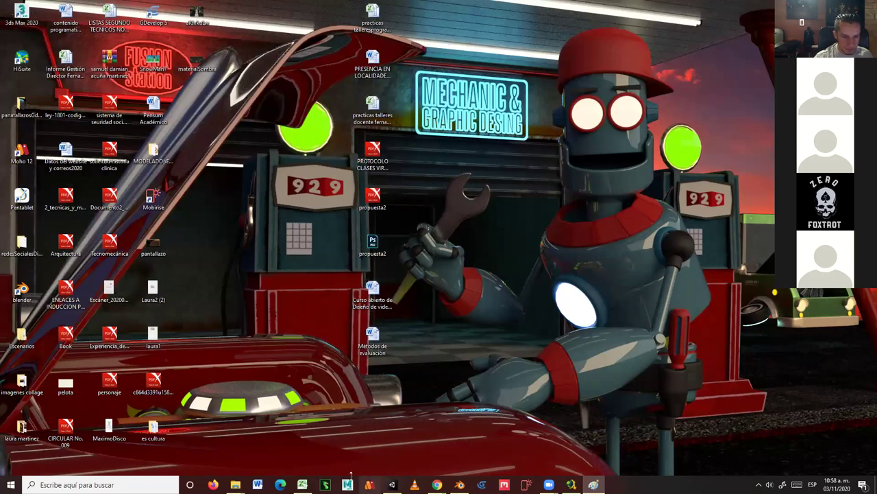
mouse_move(437, 484)
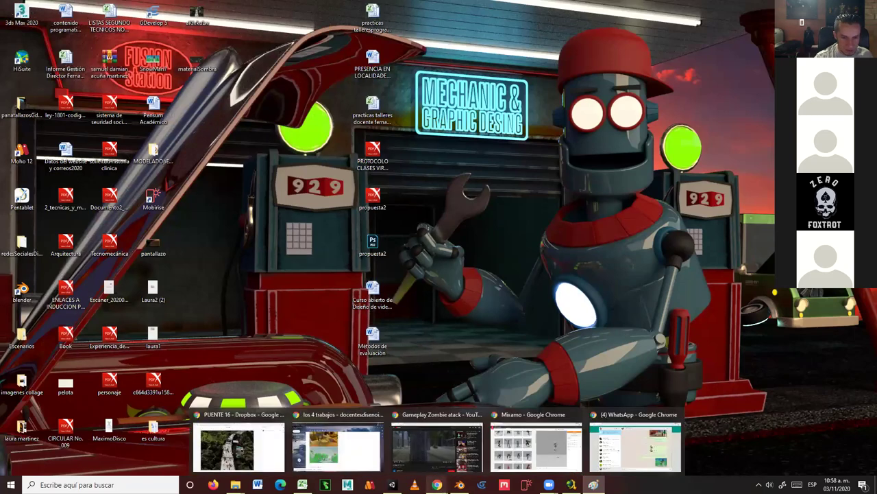
click(619, 446)
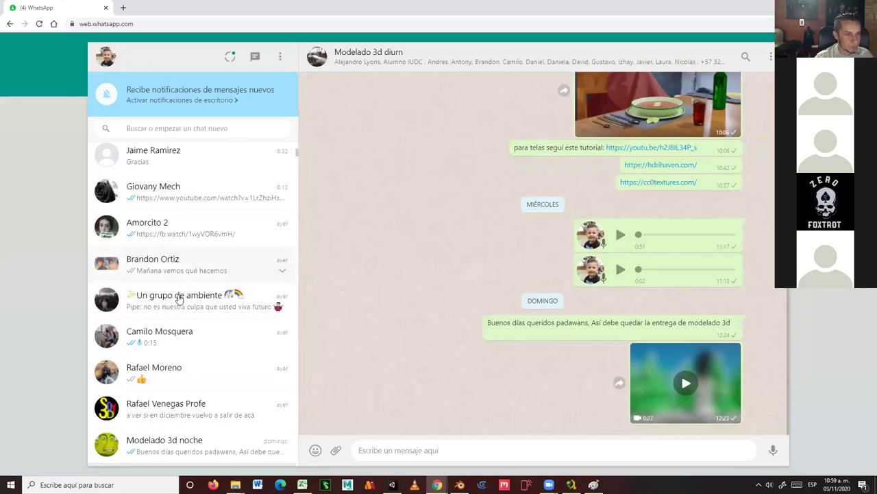
scroll(182, 208, up, 3)
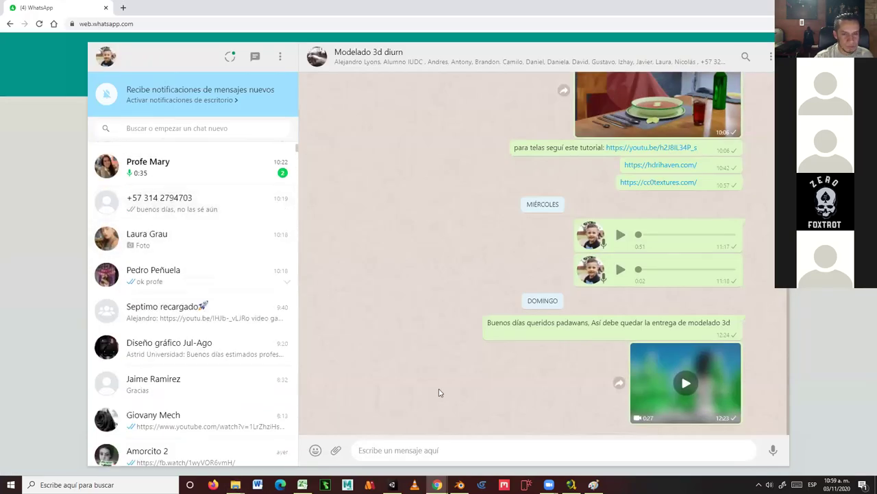
Attach the image of the sombra node graph from the Escritorio folder to the Modelado 3d diurn chat.
mouse_move(235, 484)
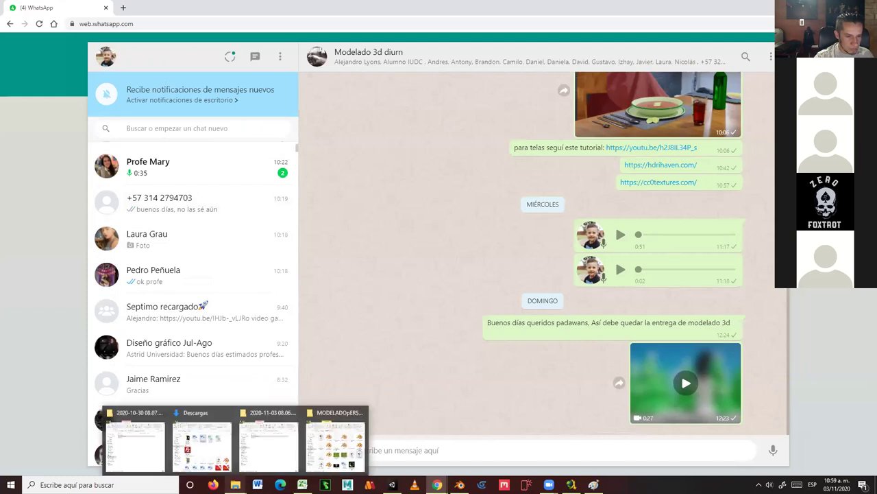
click(325, 428)
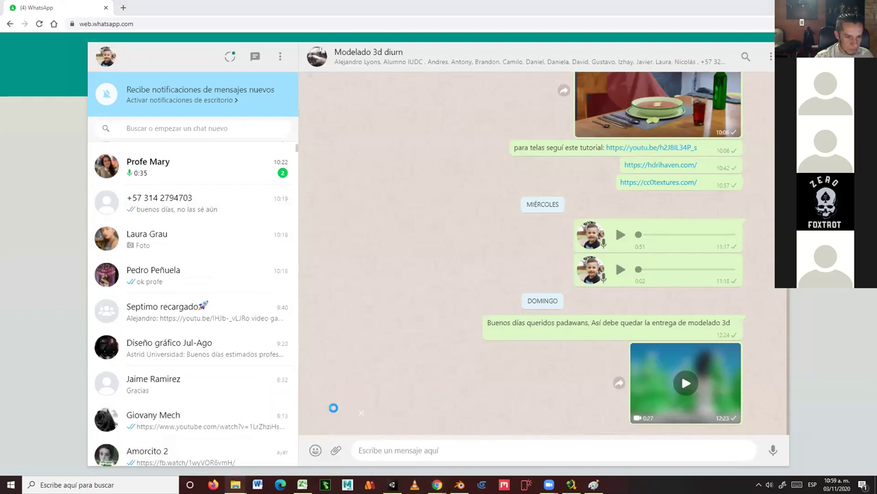
drag(235, 74, 444, 77)
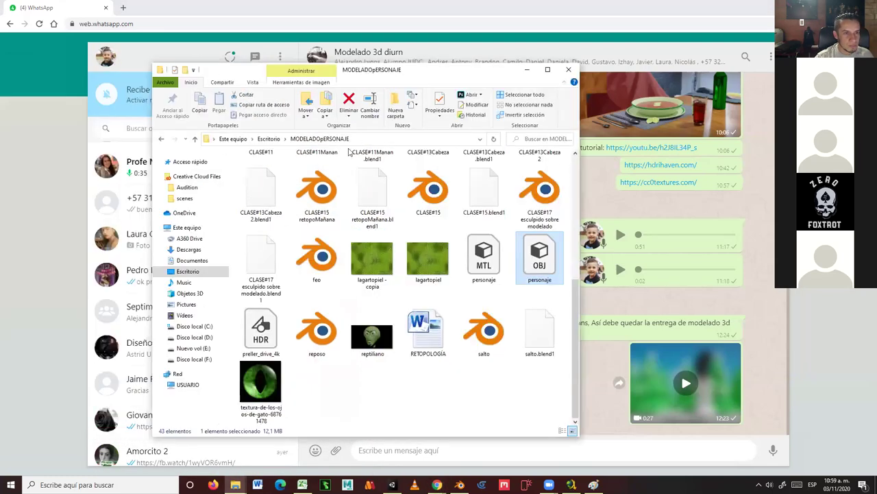
click(267, 139)
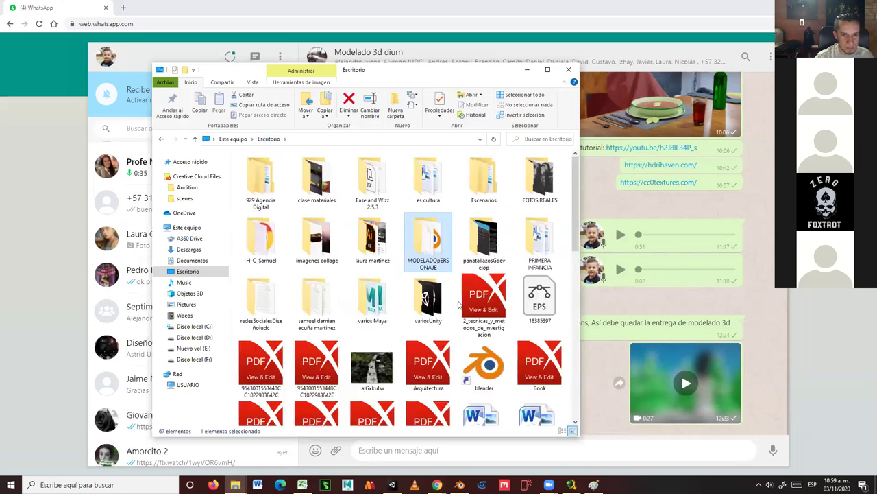
drag(576, 243, 576, 355)
drag(539, 325, 619, 309)
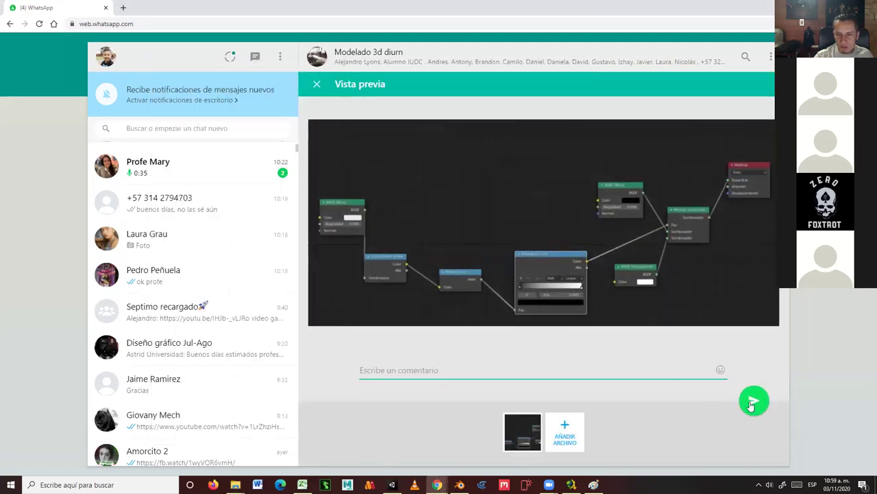
Send the attached image and the message "opciones del material habilitar: opciones/fundir usando alfa" to the Modelado 3d diurn chat.
click(753, 401)
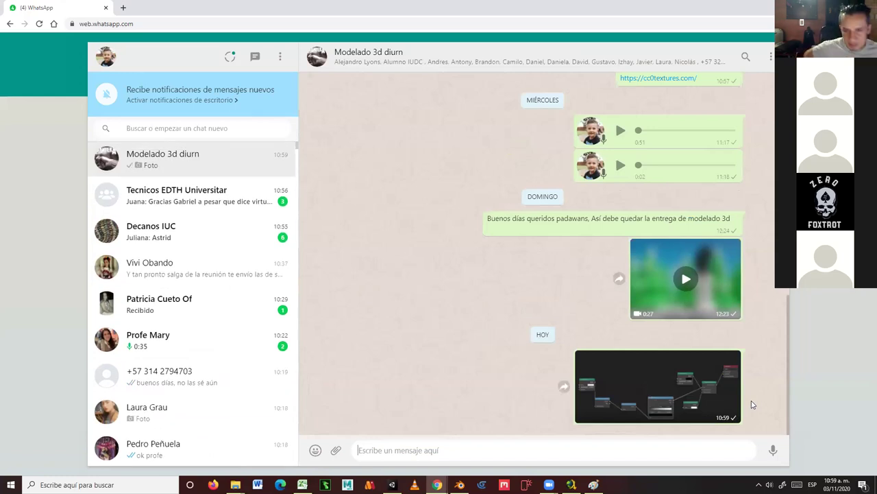
click(398, 449)
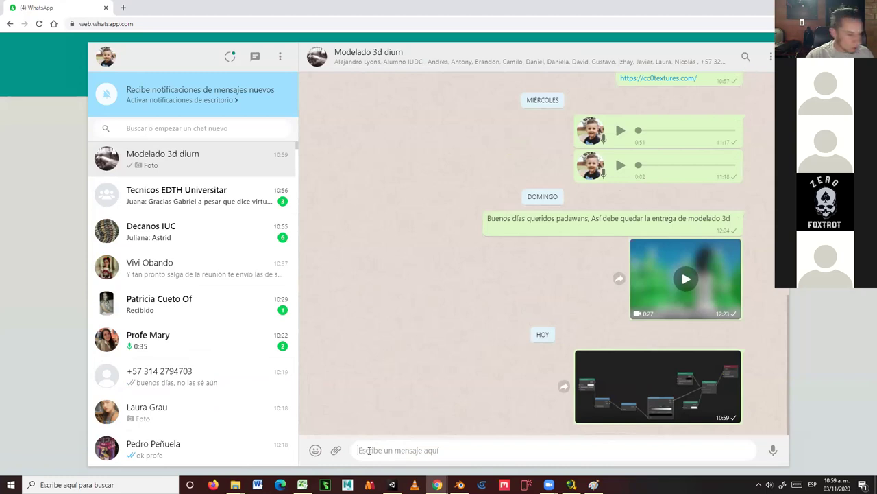
text(opciones del material habilitar)
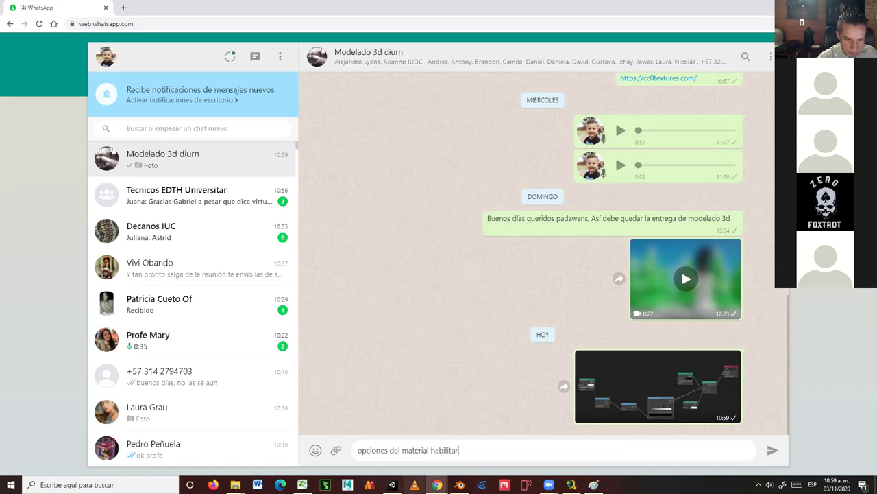
click(460, 484)
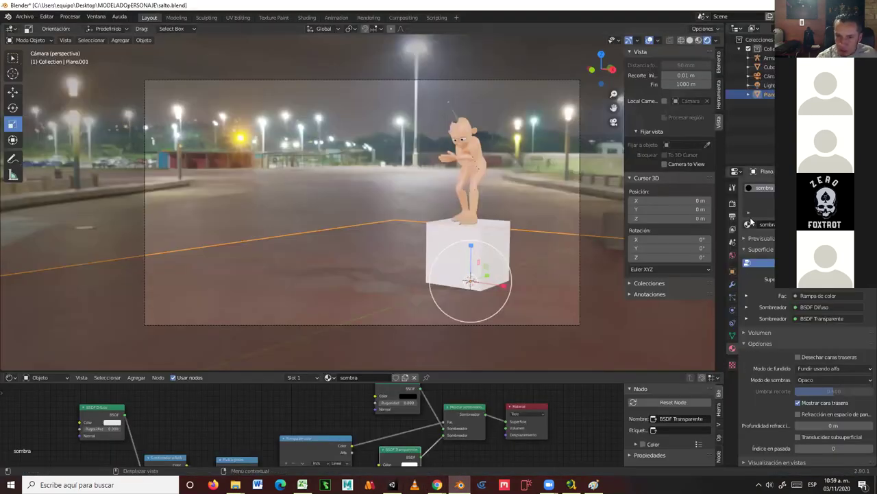
click(437, 484)
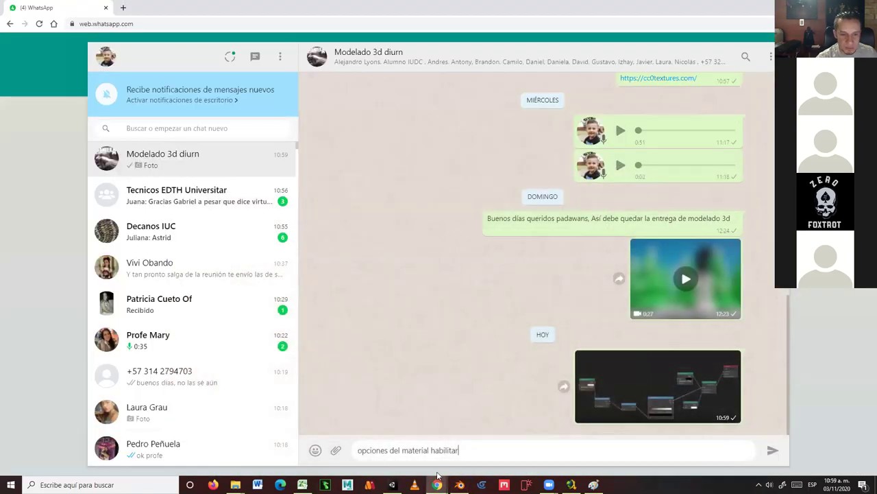
text(opciones)
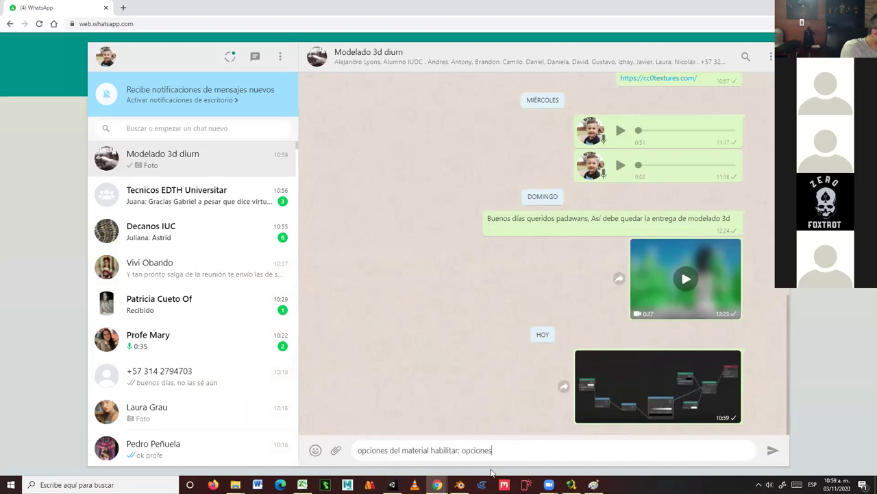
text(/fundir u)
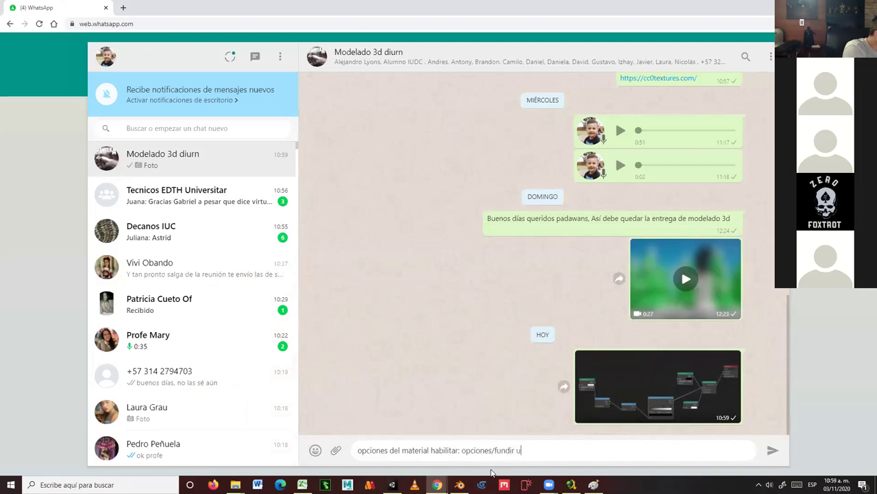
text(sando alfa)
key(Return)
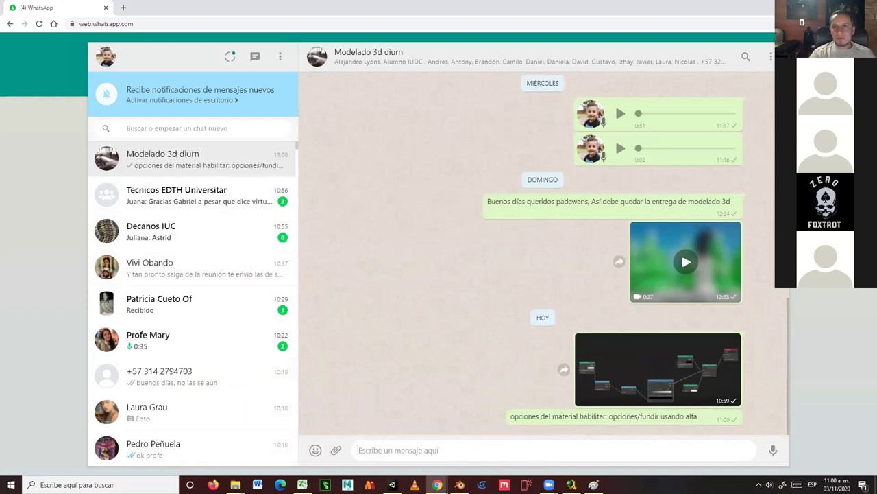
Minimize the browser and file windows, return to Blender, and change the node editor area to the Línea de tiempo editor.
click(826, 7)
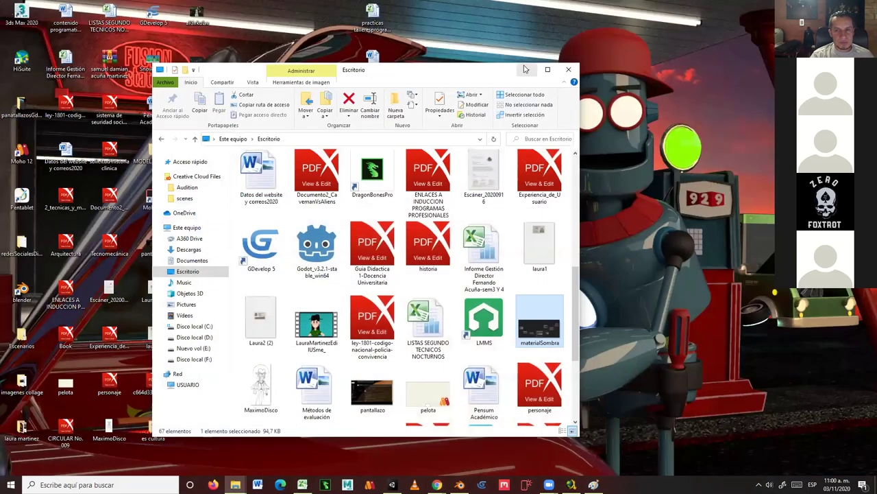
click(526, 70)
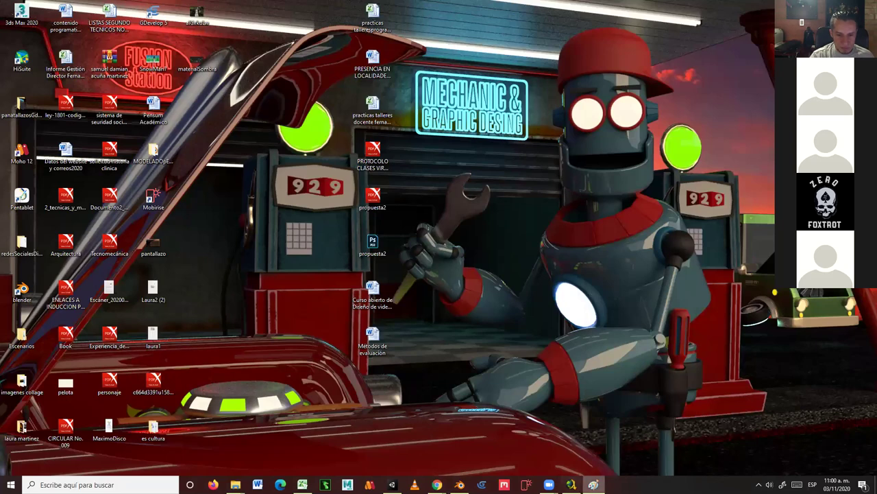
click(459, 484)
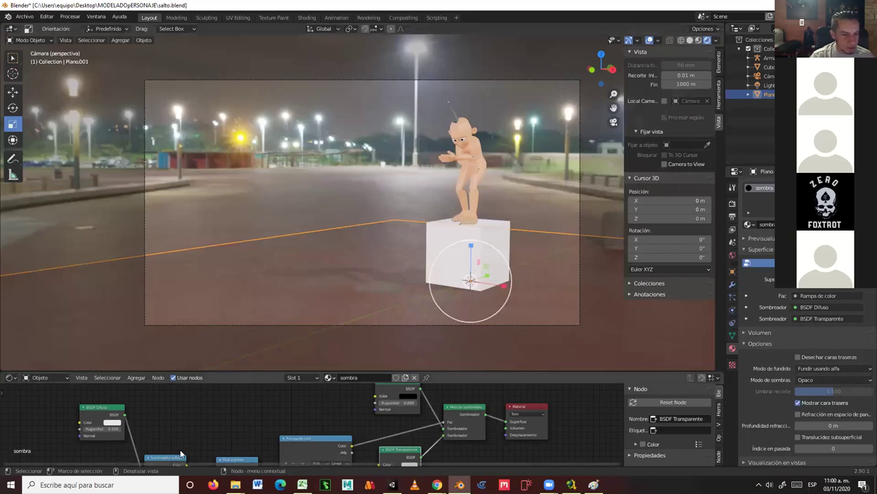
click(10, 377)
click(43, 377)
click(10, 377)
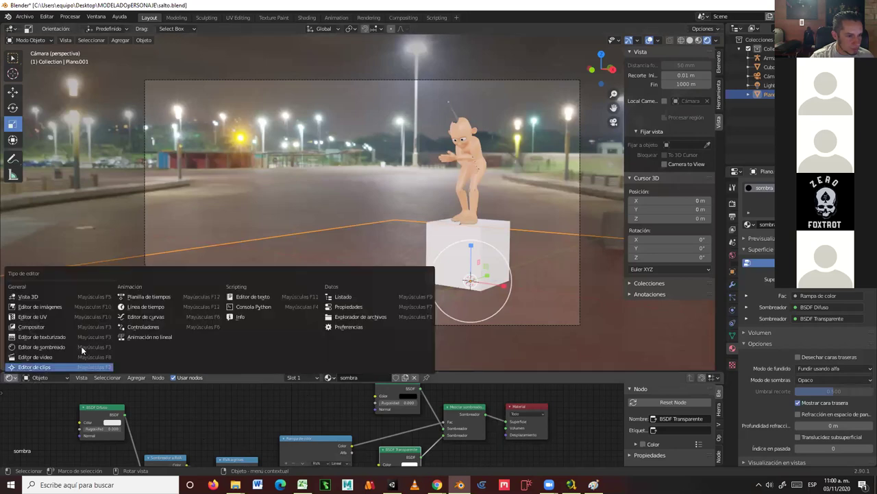
click(144, 309)
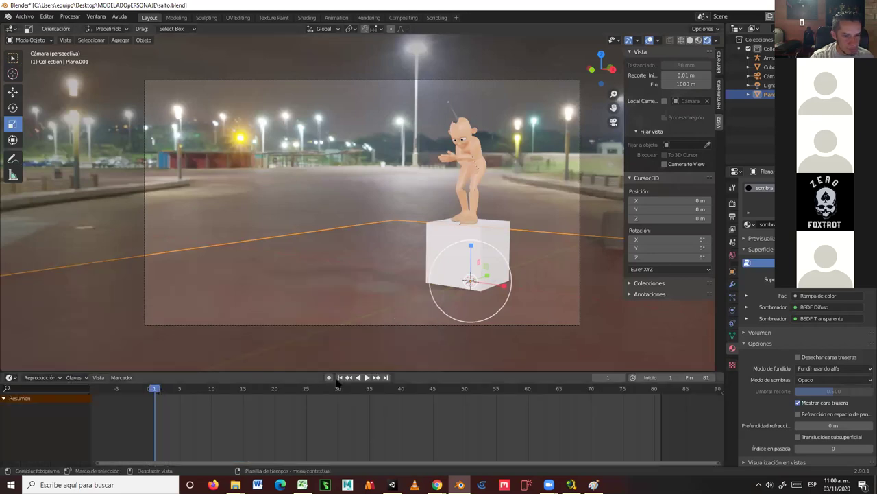
Play the character's jump animation through the camera to check the shadow, and stop the playback.
click(367, 377)
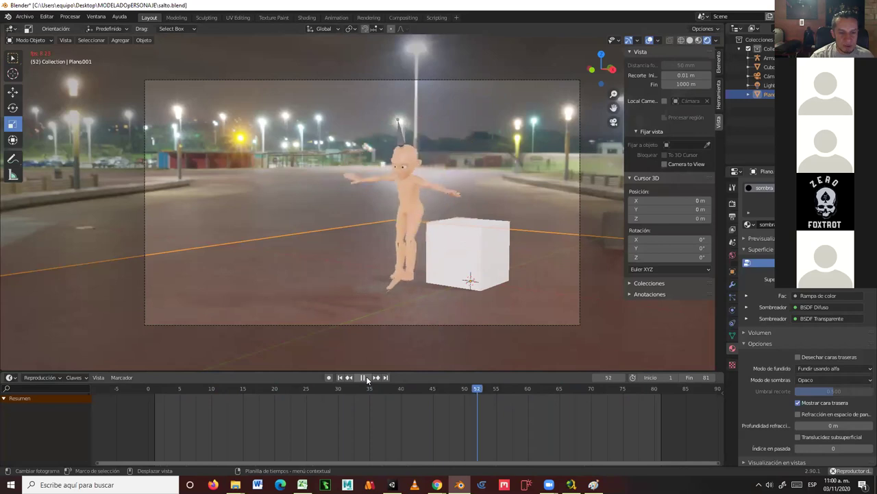
click(363, 377)
key(shift+ctrl+space)
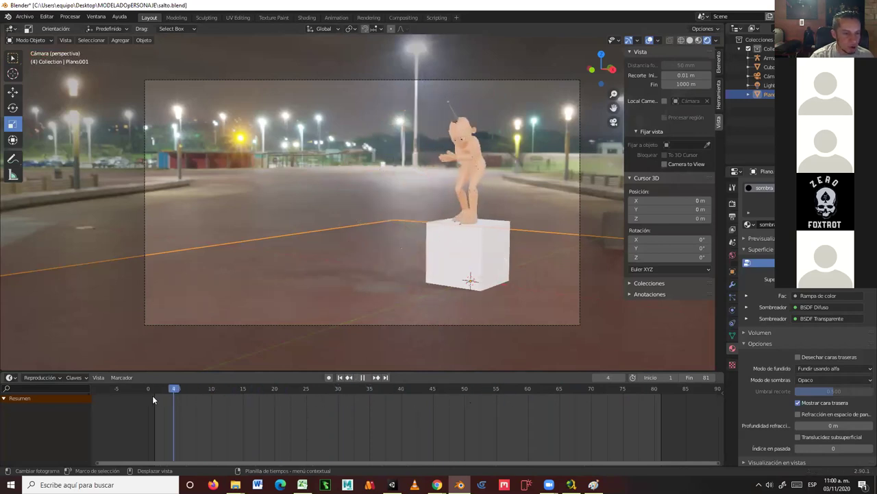
key(space)
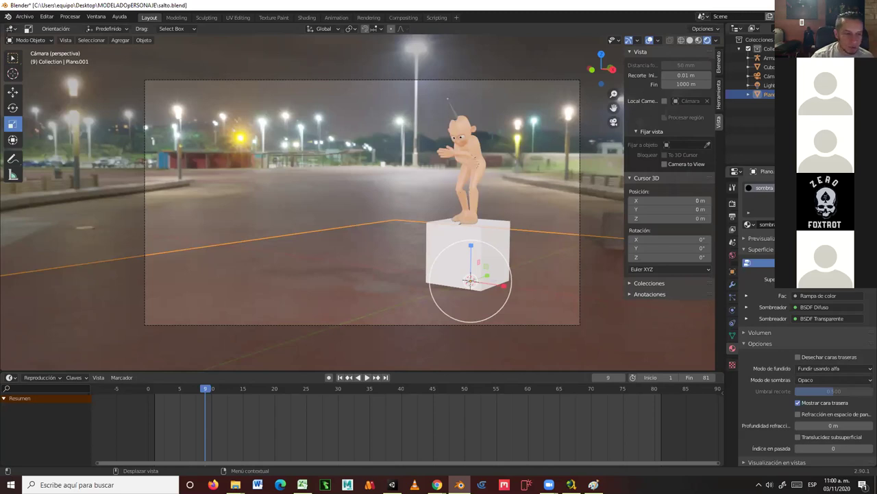
Save salto.blend and render the full animation.
click(23, 16)
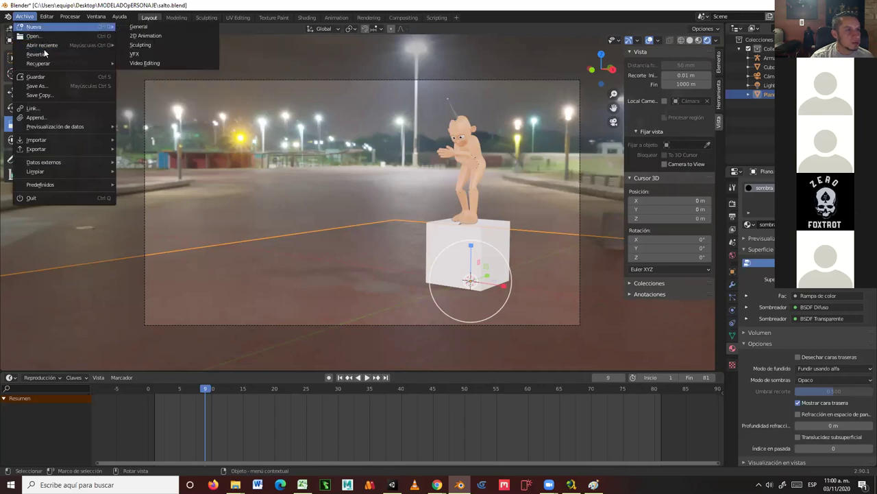
click(39, 77)
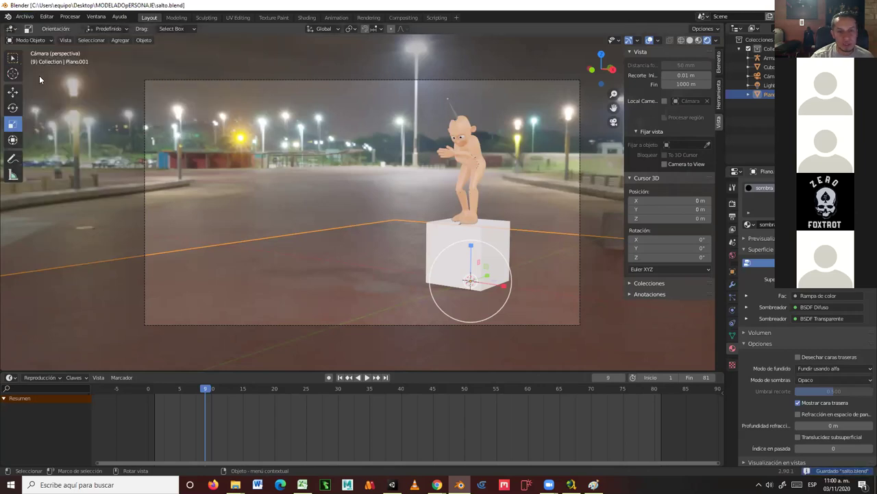
click(76, 19)
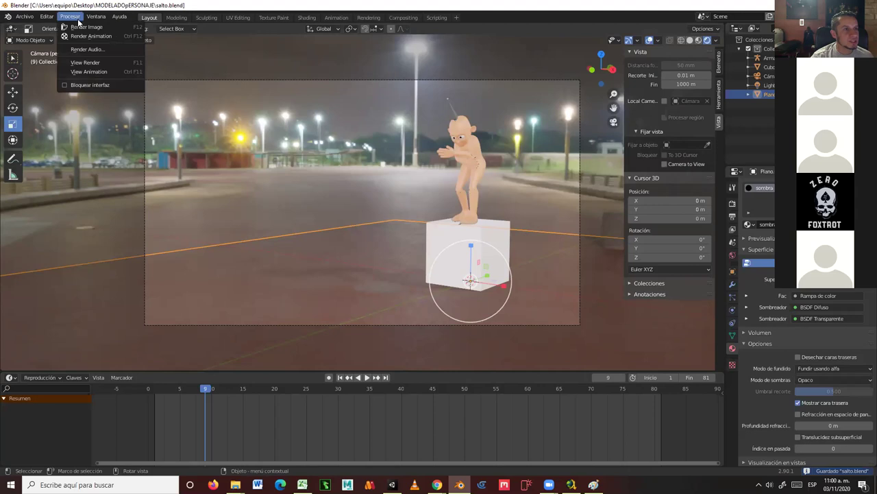
click(85, 38)
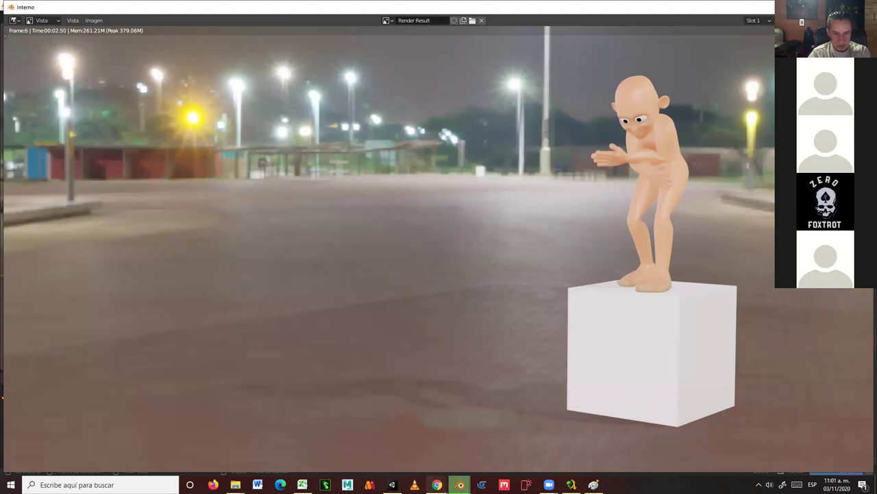
Switch to File Explorer and open the tmp folder on Disco local (C:) to check the rendered frames.
mouse_move(460, 485)
click(405, 445)
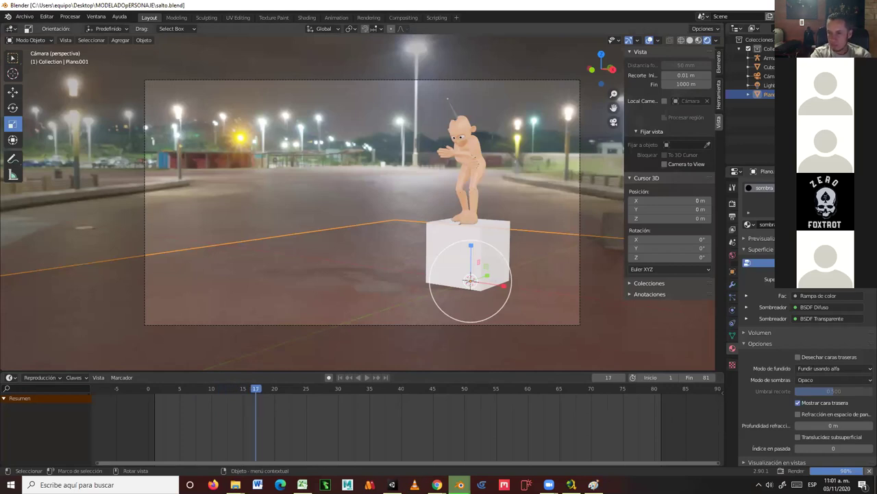
key(alt+Tab)
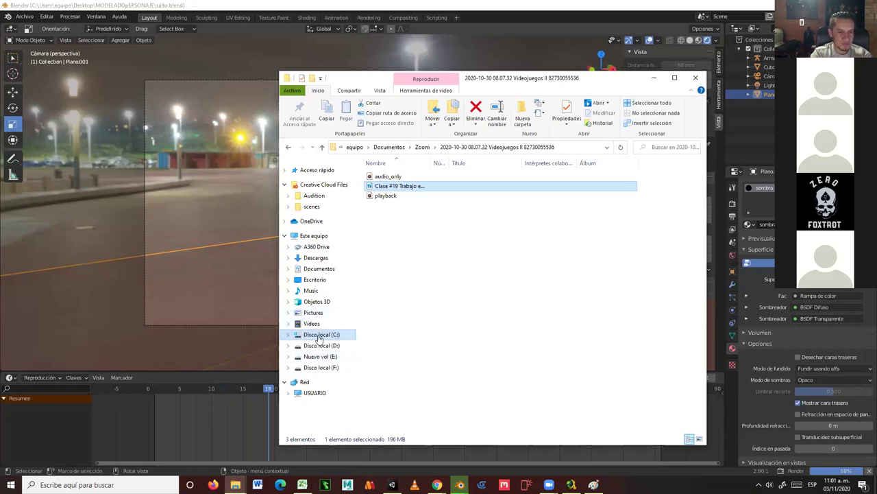
click(319, 336)
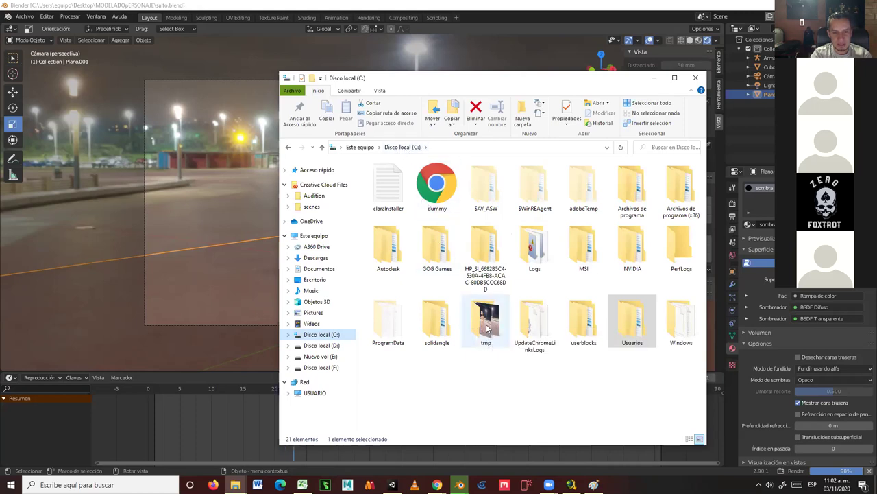
double_click(486, 329)
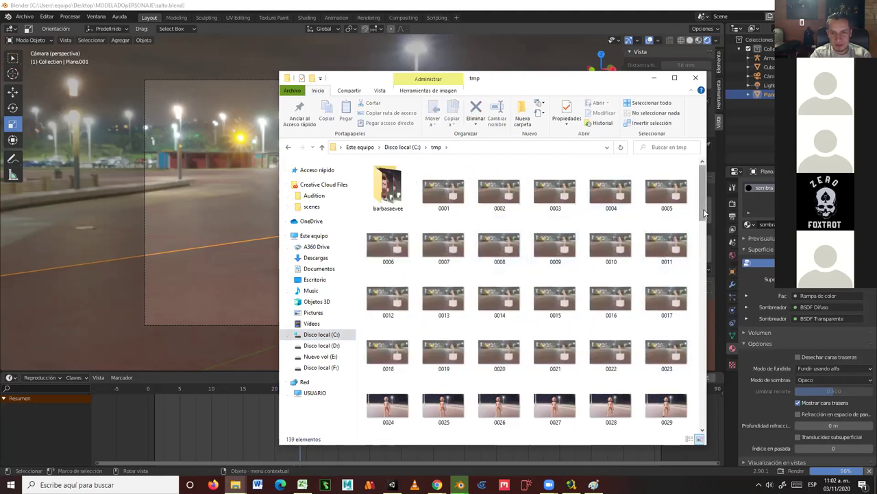
scroll(704, 214, down, 2)
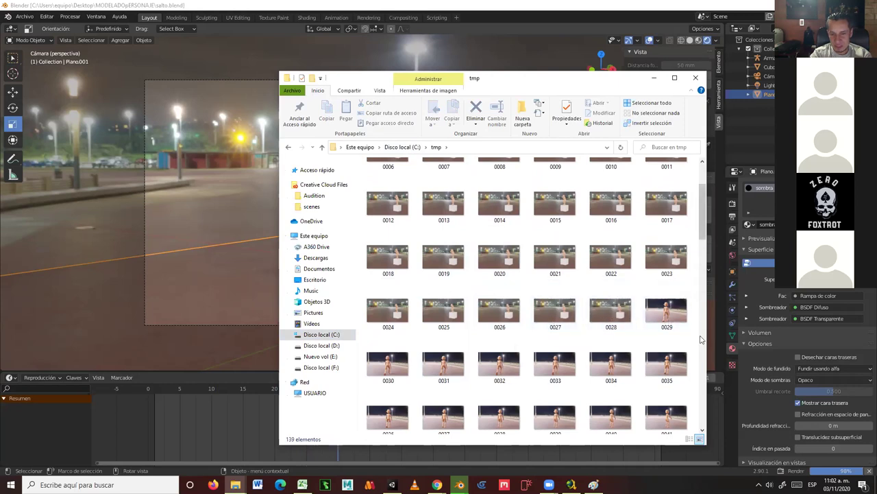
drag(704, 226, 705, 246)
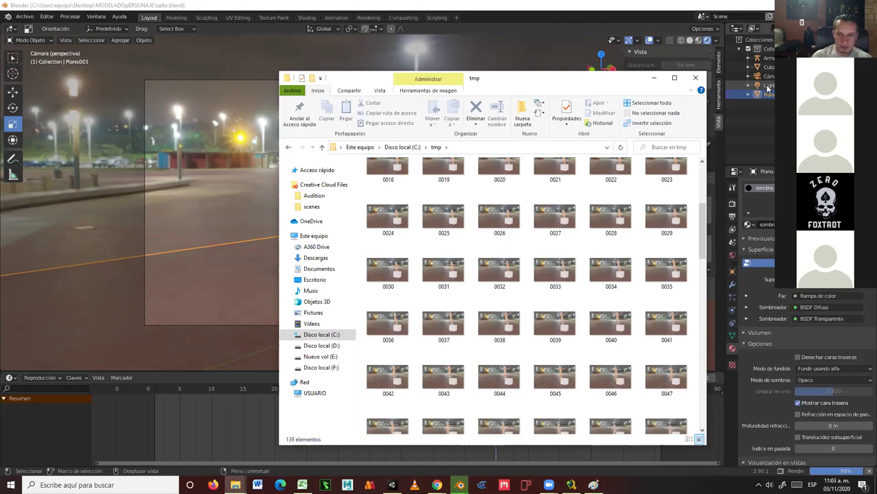
scroll(628, 323, down, 5)
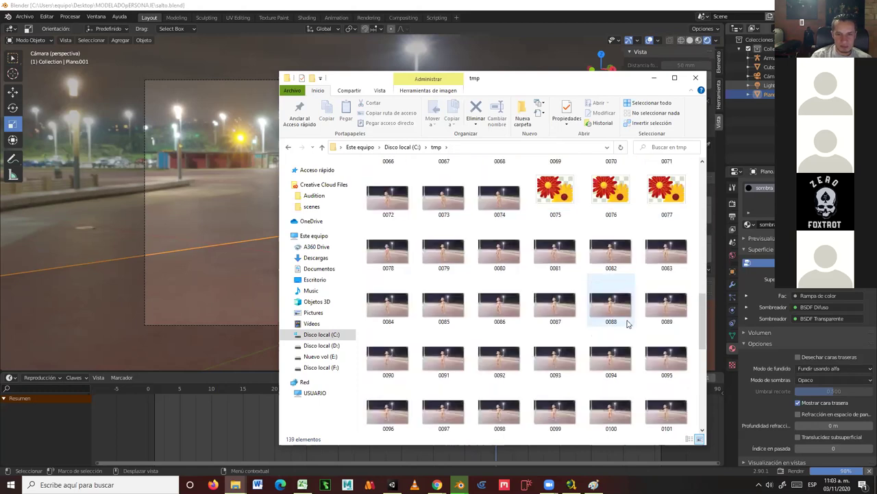
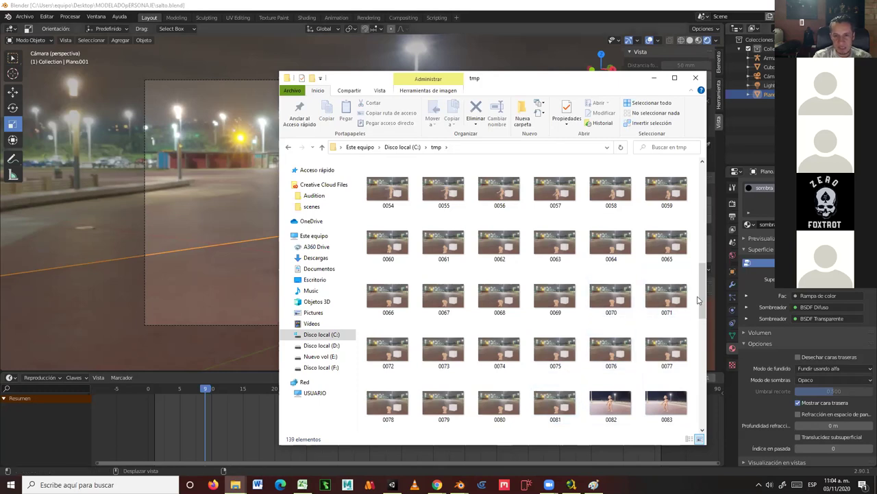
Create a new folder named salto inside the tmp folder.
drag(702, 312, 711, 179)
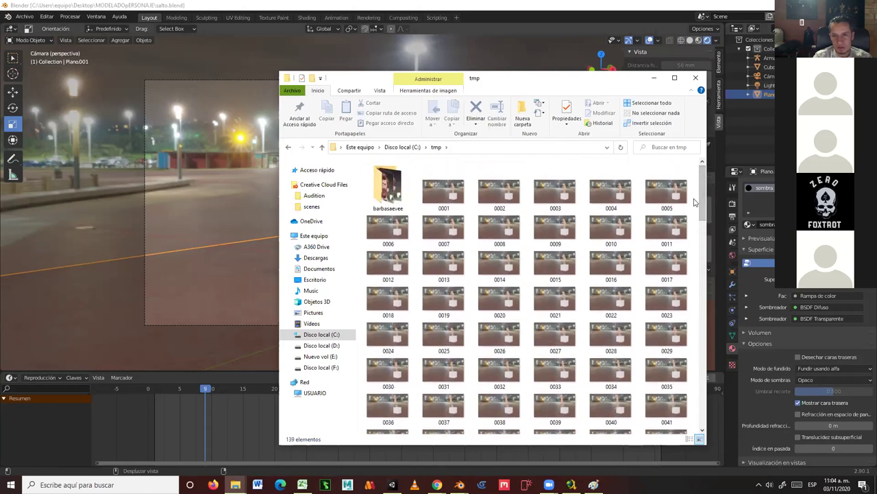
right_click(547, 200)
mouse_move(591, 318)
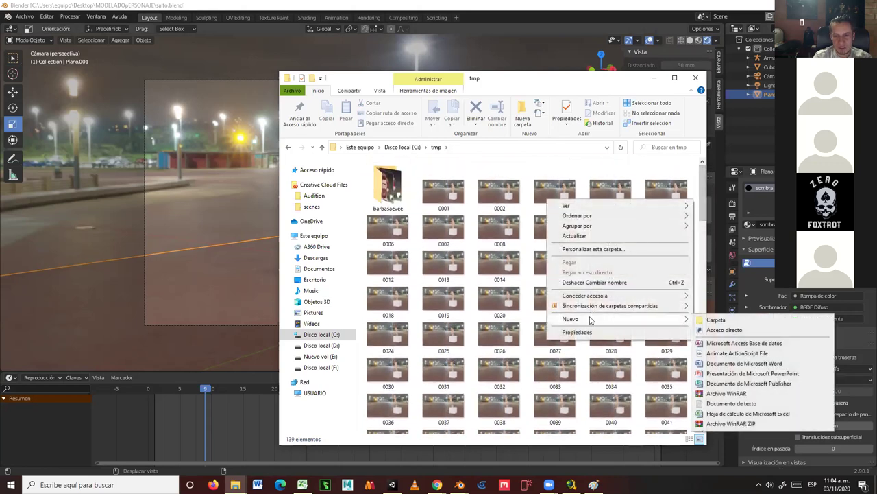
click(717, 320)
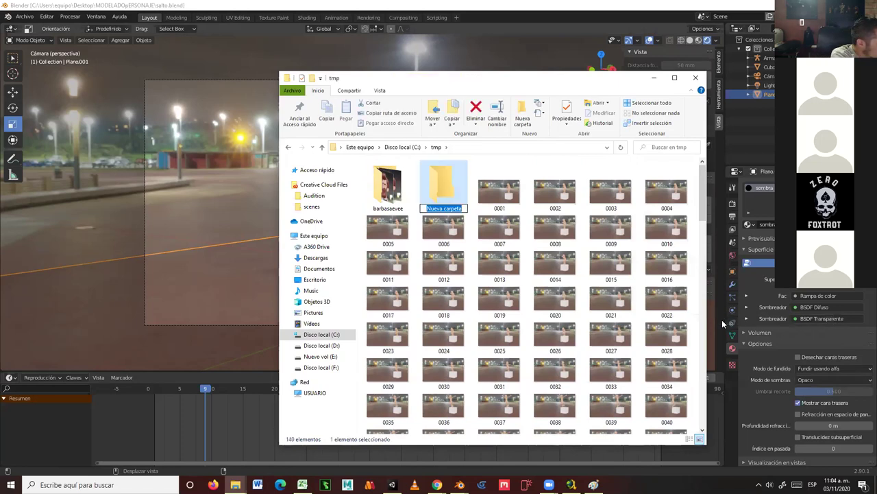
text(salto)
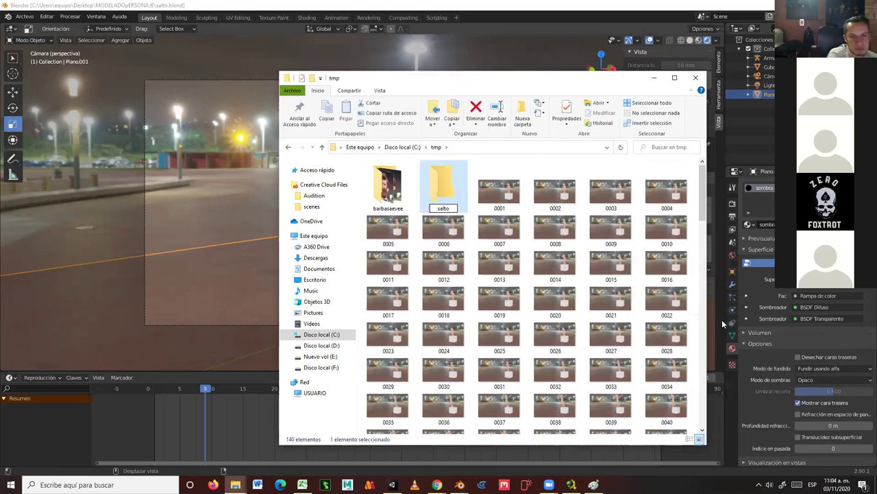
key(Return)
Move rendered frames 0001 to 0081 from the tmp folder into the salto folder.
click(499, 190)
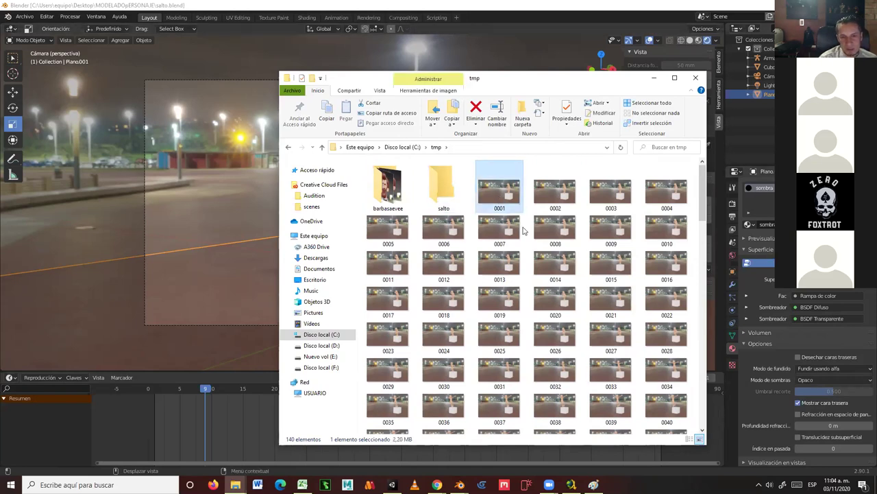
scroll(523, 231, down, 5)
shift+click(620, 351)
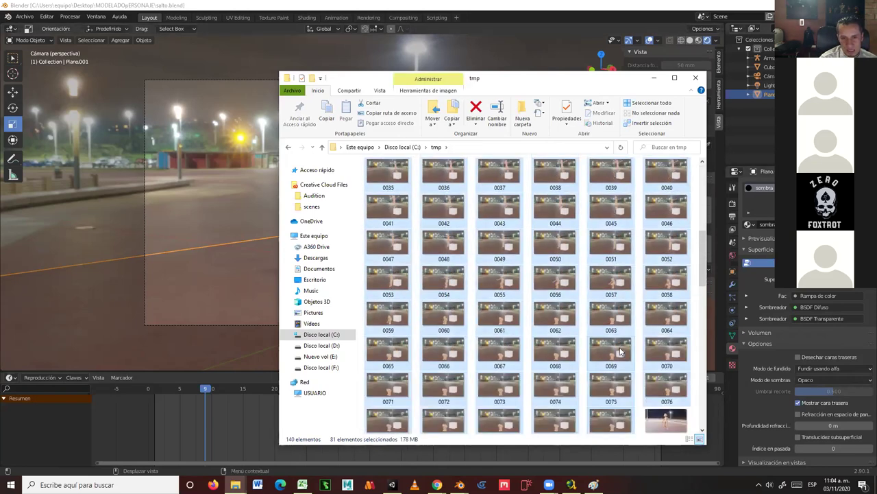
scroll(620, 352, up, 6)
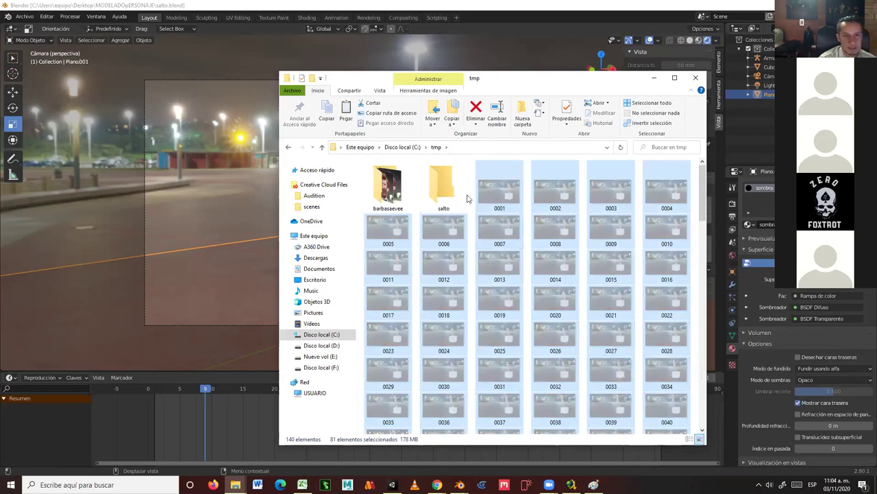
right_click(441, 177)
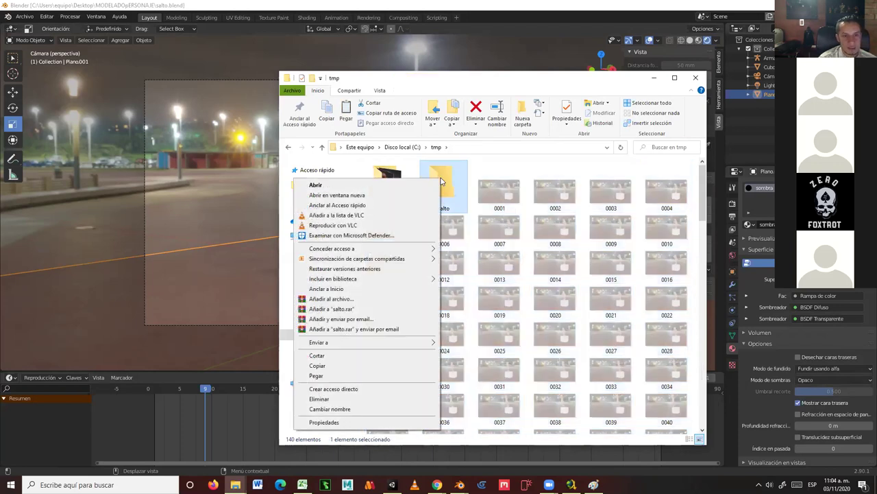
click(316, 376)
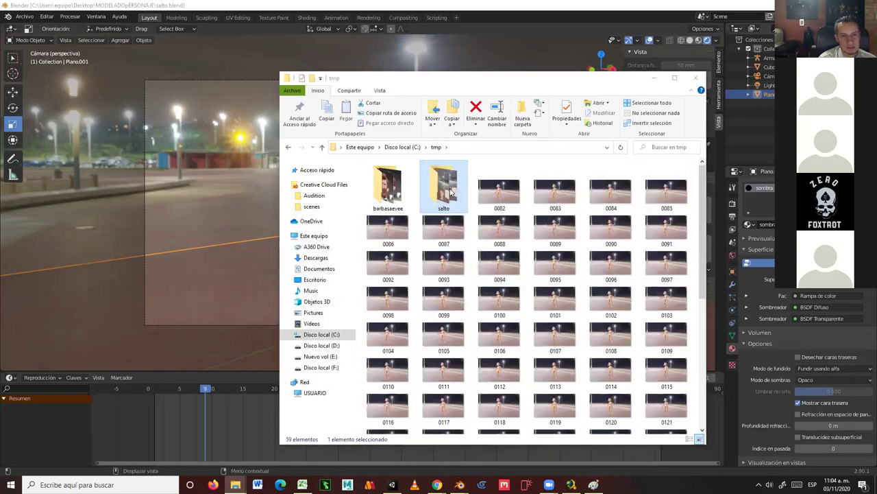
Open the salto folder, look through its rendered frames, and return to Blender.
double_click(449, 192)
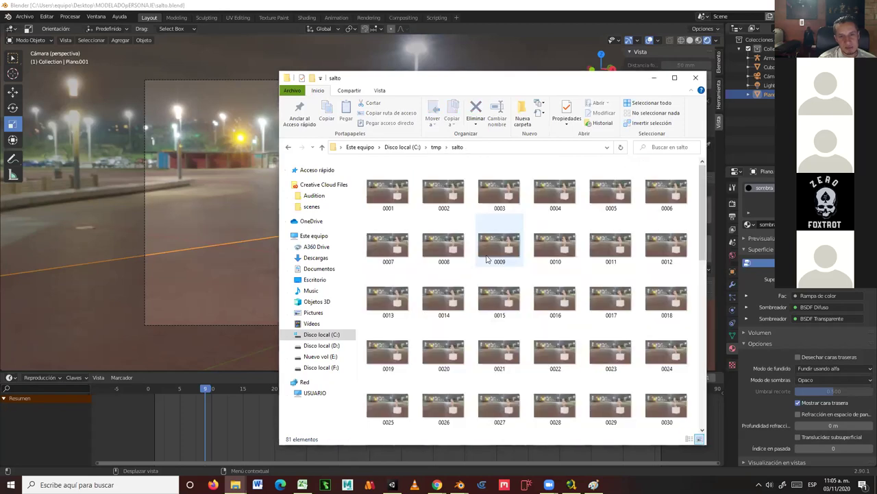
scroll(626, 336, down, 10)
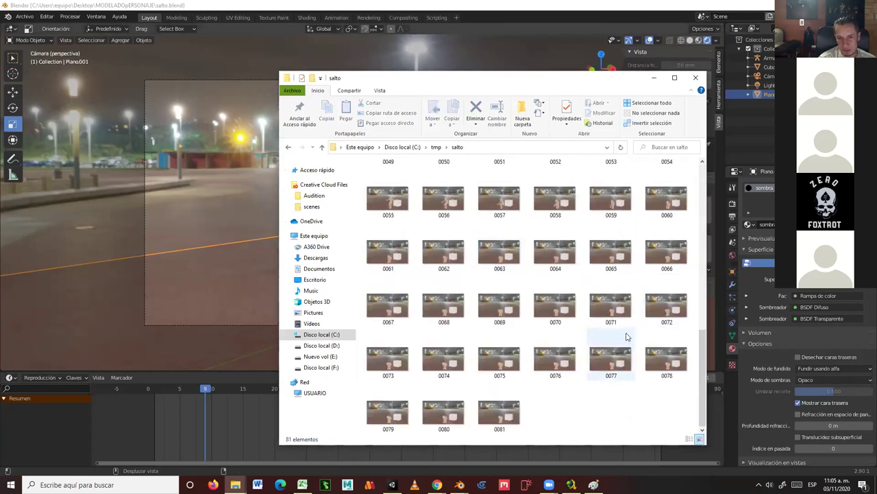
scroll(626, 336, up, 10)
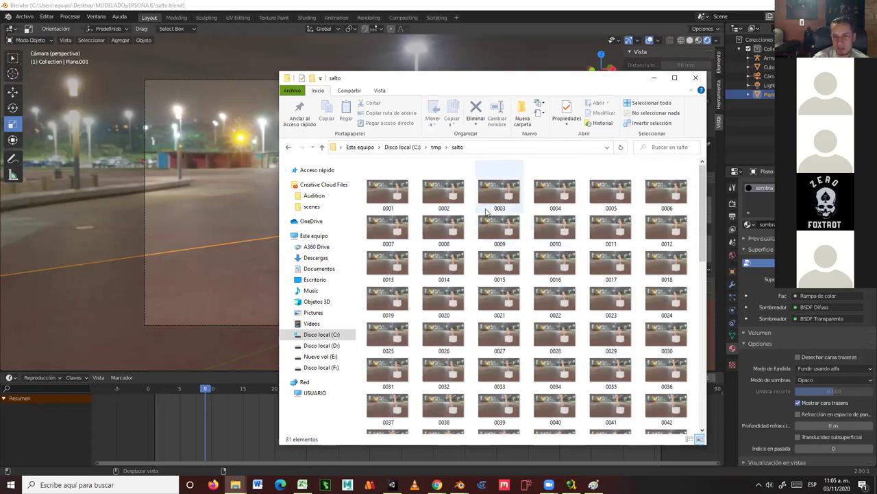
click(655, 79)
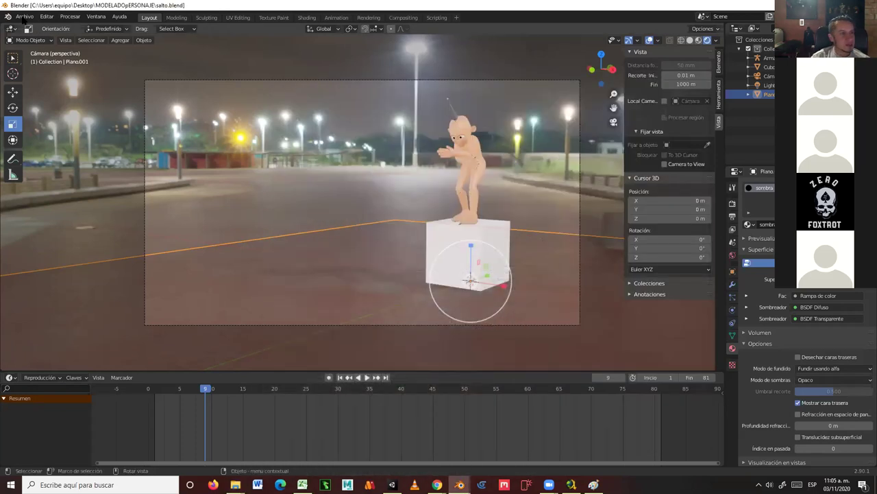
Save salto.blend and open the recent file alien.blend.
click(24, 17)
click(35, 76)
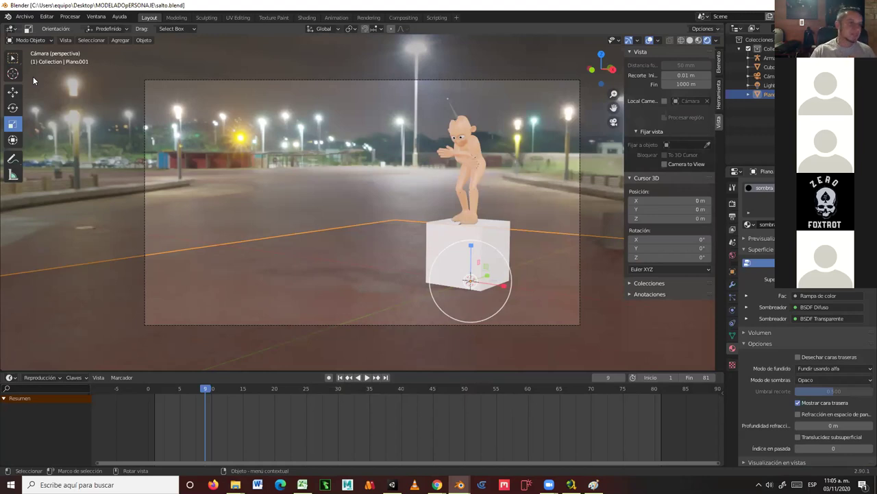
click(23, 17)
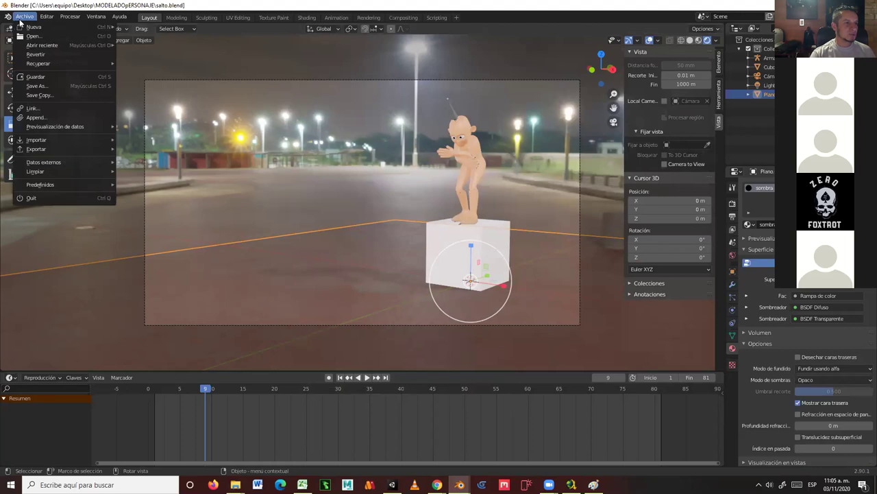
mouse_move(42, 47)
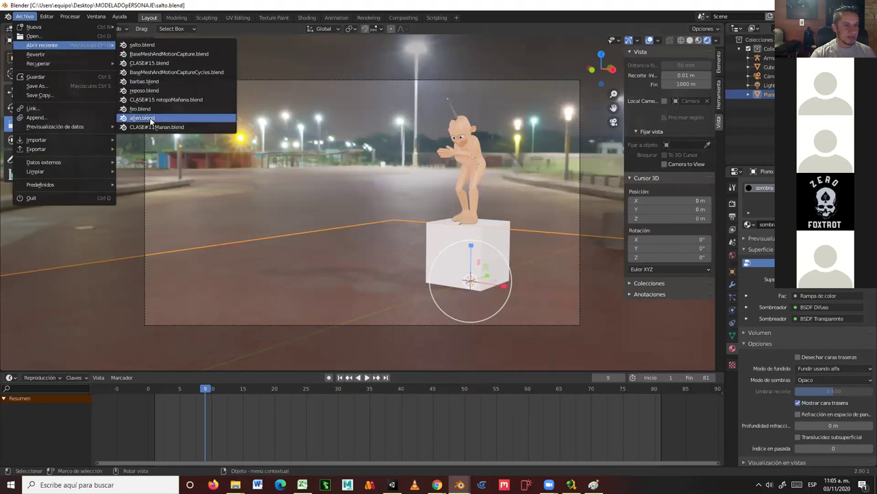
click(140, 118)
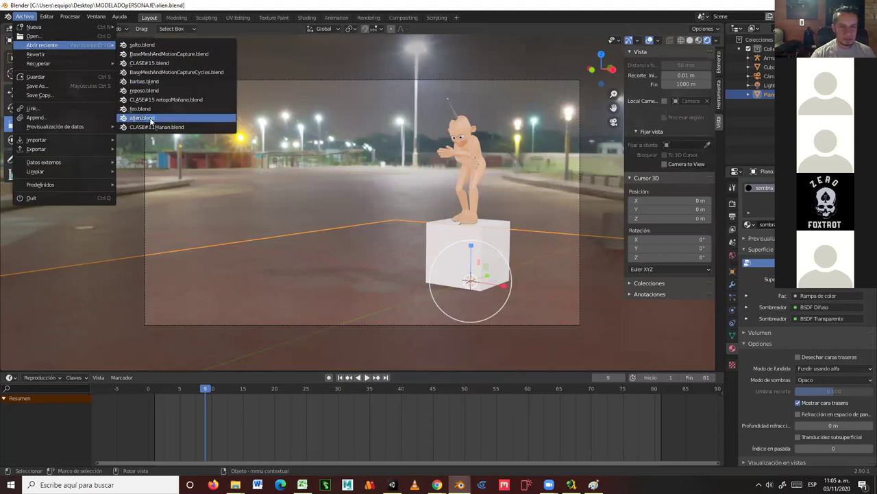
Display the alien head in rendered shading with the Eevee engine and look through the camera.
middle_drag(458, 252, 478, 264)
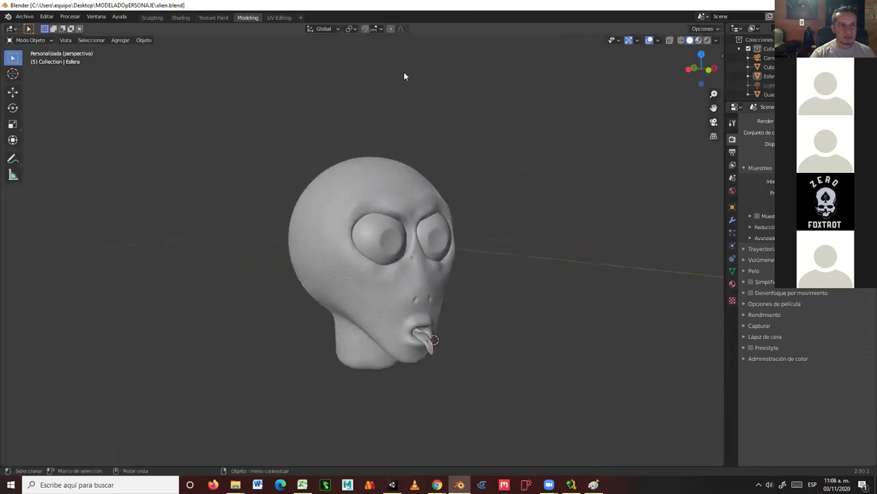
click(708, 40)
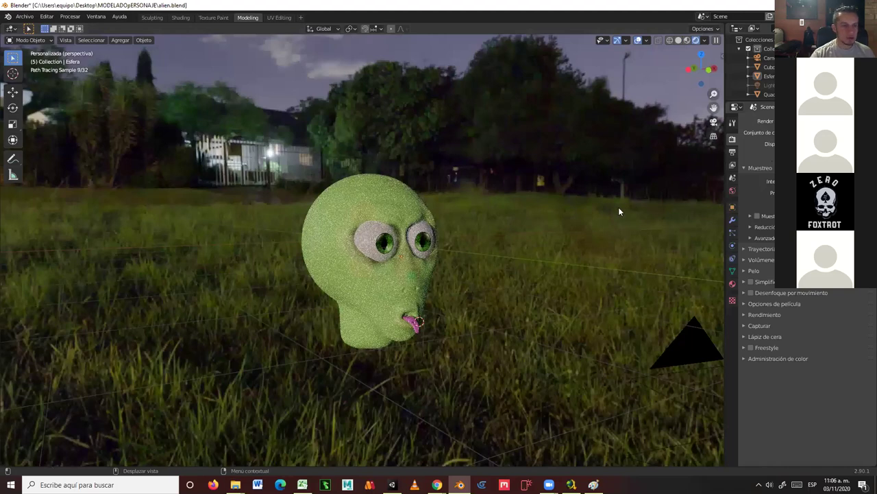
key(ctrl+z)
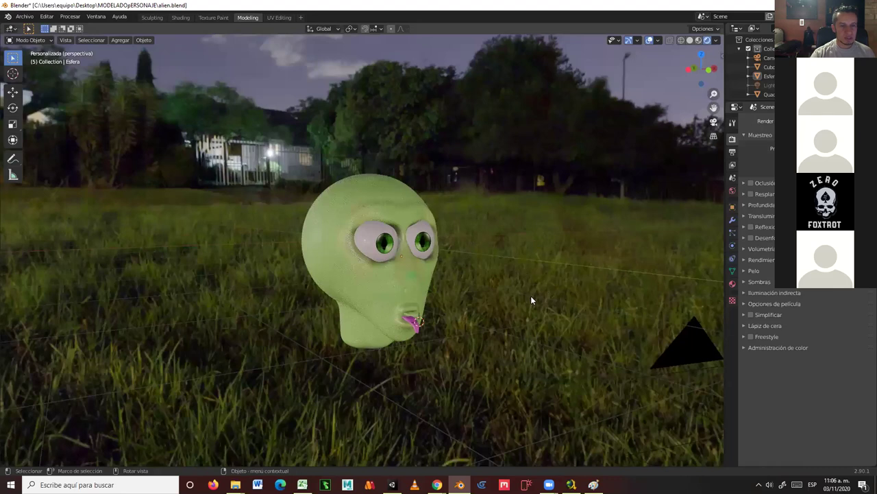
key(KP_0)
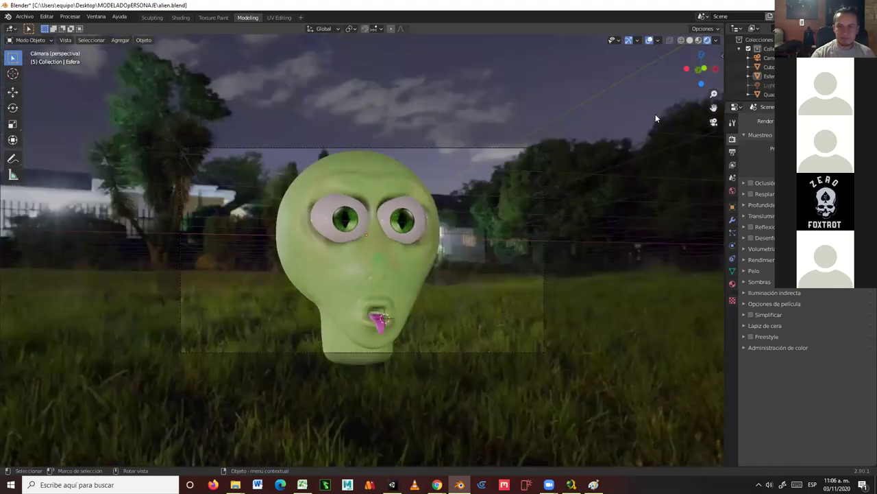
Lock the camera to the view and orbit it to a three-quarter framing of the alien head.
key(n)
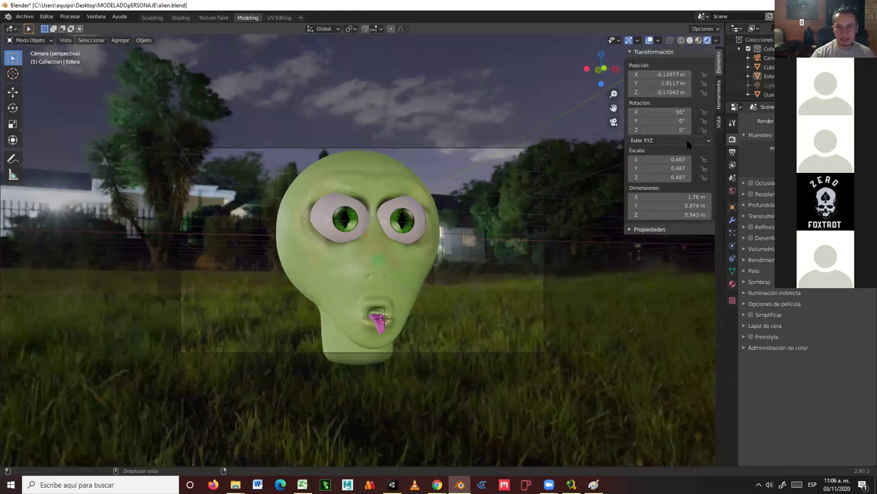
click(719, 123)
click(664, 163)
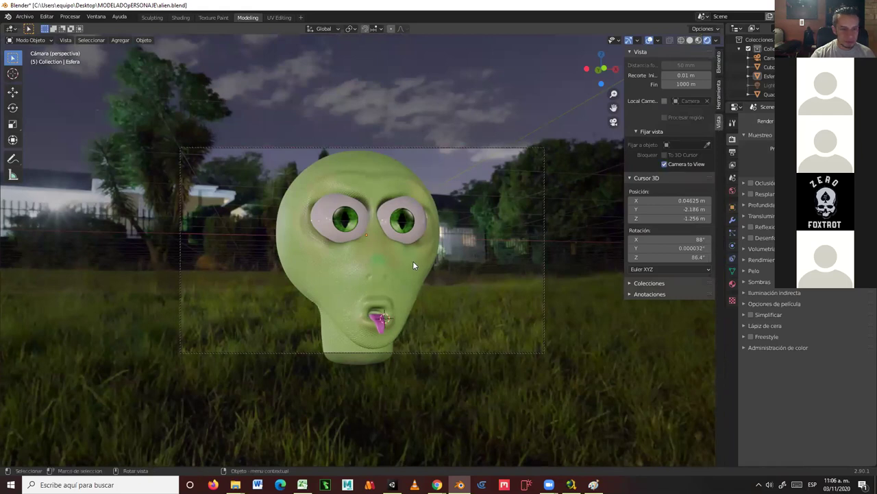
middle_drag(390, 295, 416, 300)
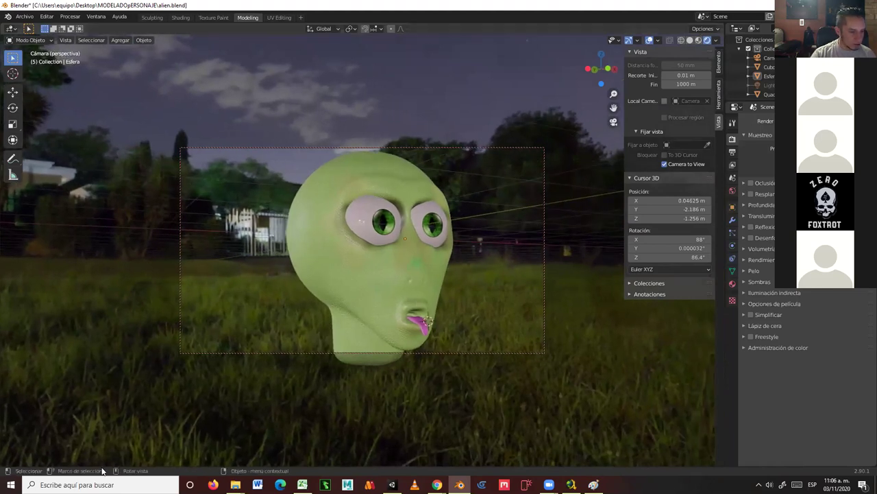
Split off a timeline area below the 3D view and set the current frame to 0.
drag(4, 464, 23, 367)
click(17, 374)
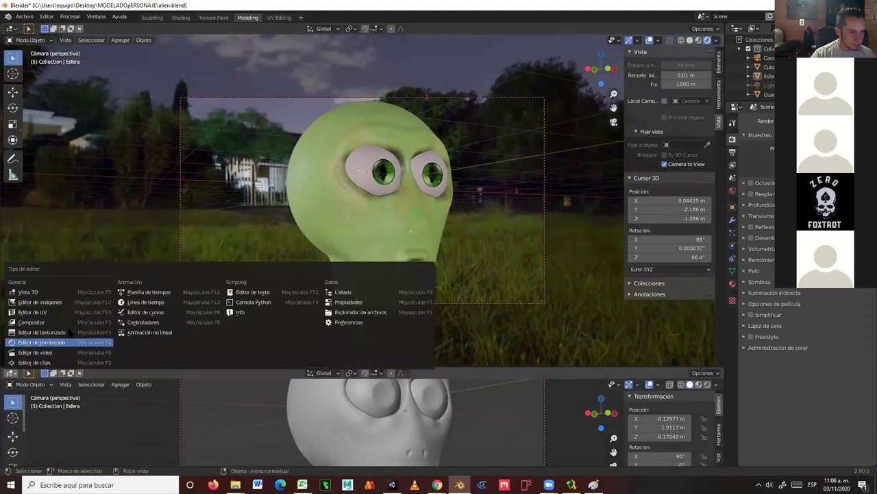
click(146, 302)
drag(124, 386, 109, 386)
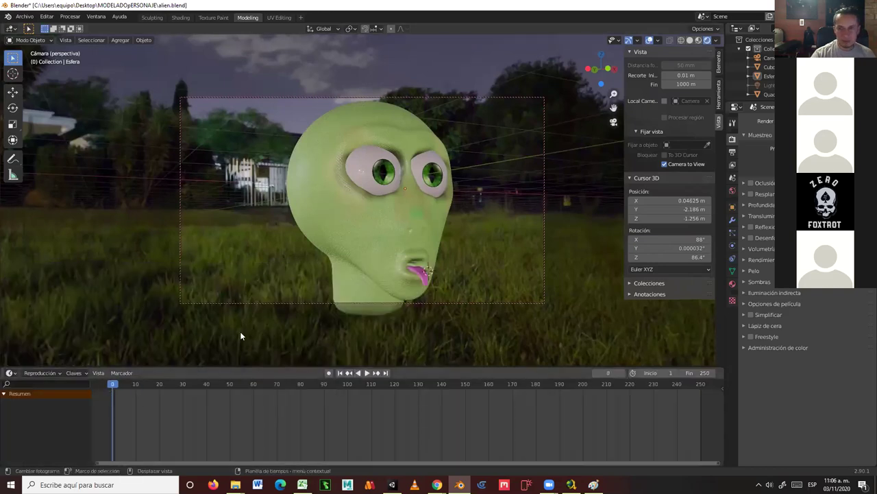
Insert a position, rotation and scale keyframe on the camera at frame 0.
click(763, 58)
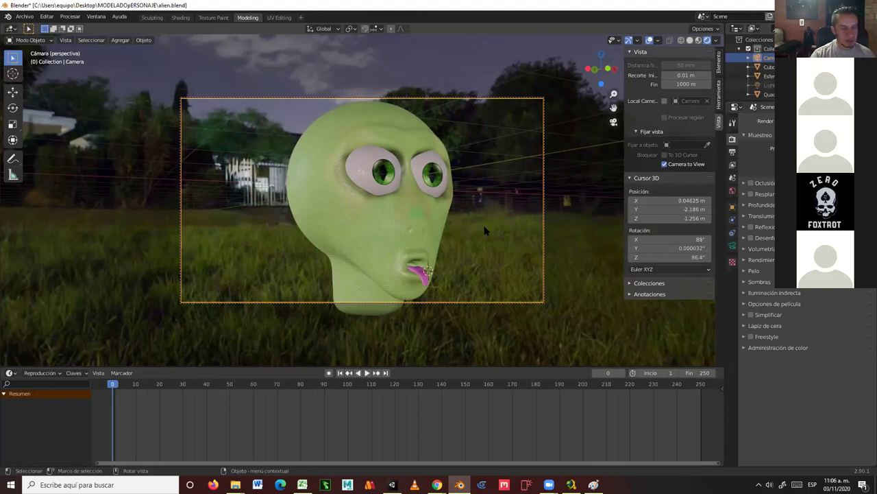
key(i)
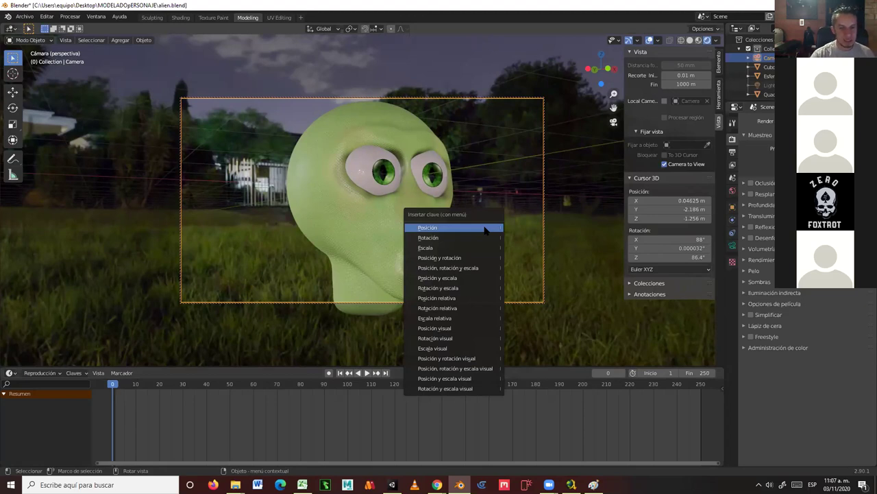
click(463, 268)
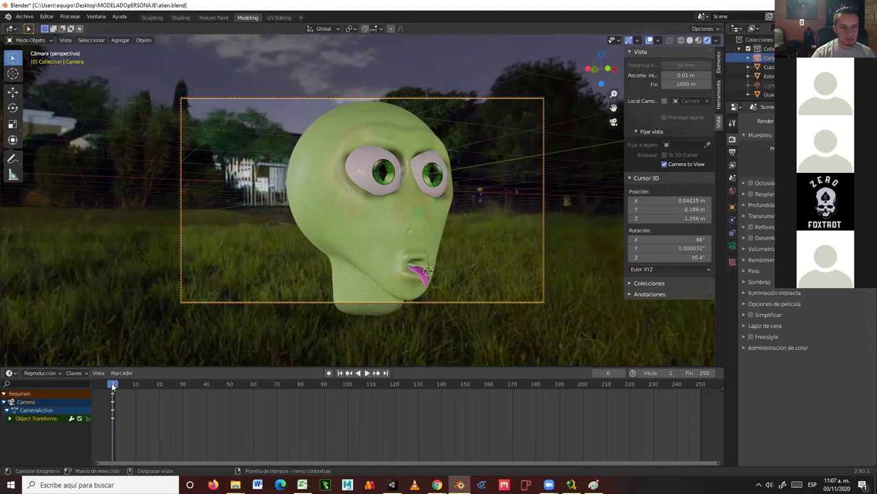
At frame 72, orbit the camera to the other side of the alien head and insert a position, rotation and scale keyframe.
key(space)
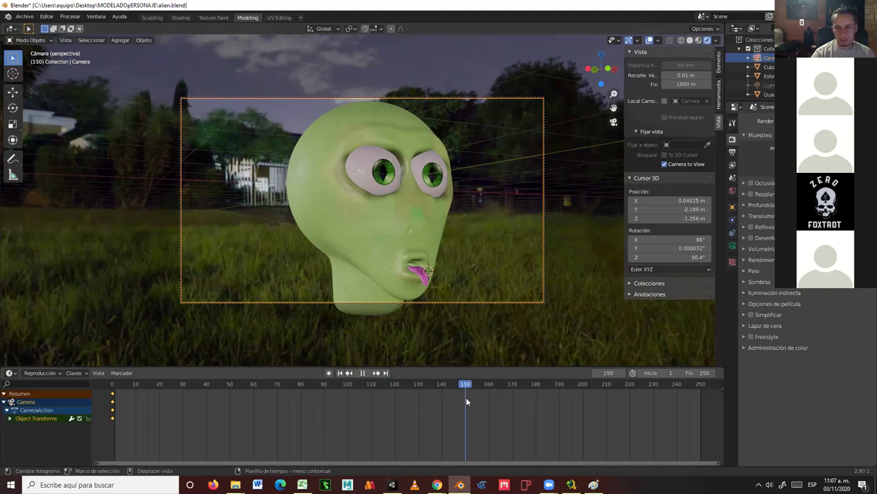
drag(496, 397, 280, 407)
key(space)
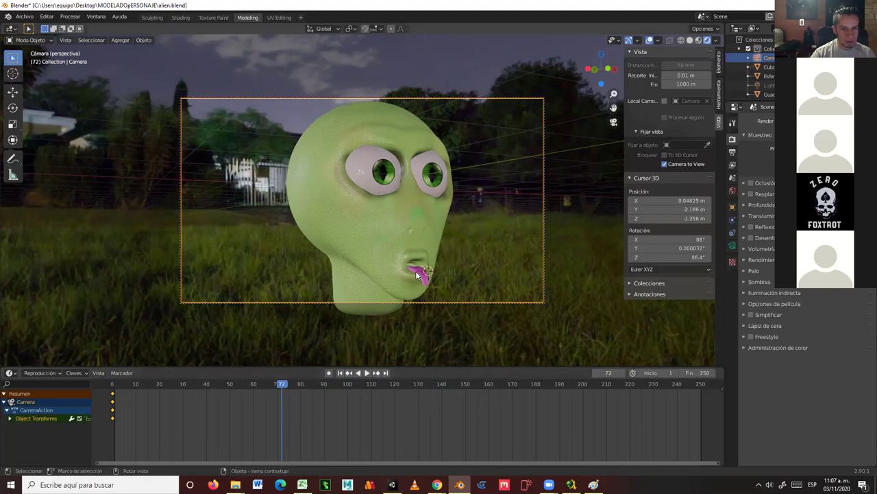
middle_drag(443, 259, 424, 256)
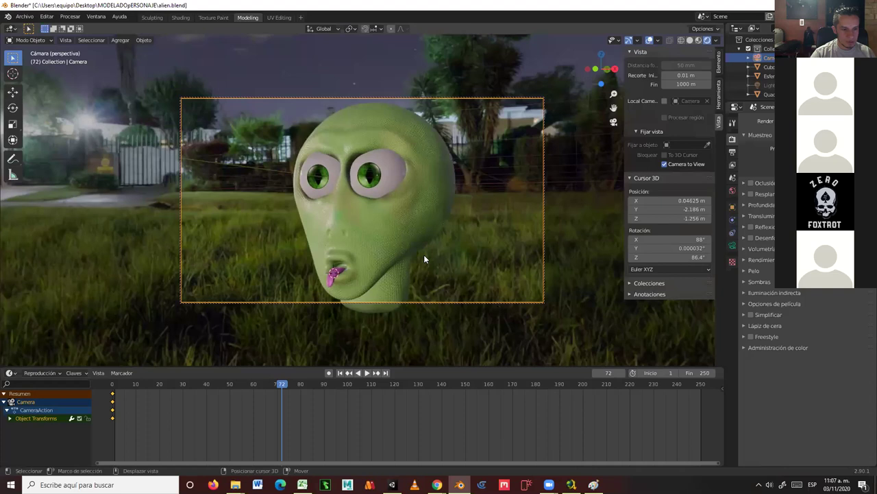
key(i)
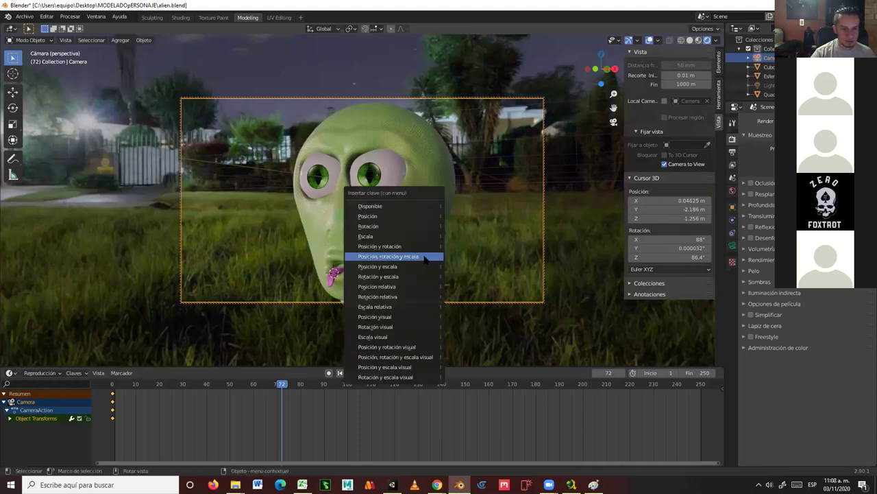
click(424, 258)
Scrub the timeline between frames 37 and 73 to check the camera movement around the alien head.
drag(284, 387, 282, 409)
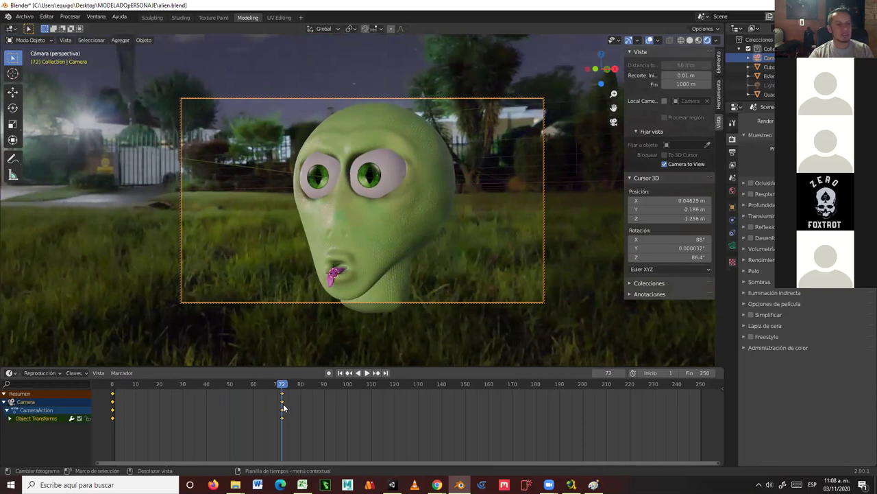
drag(279, 388, 199, 389)
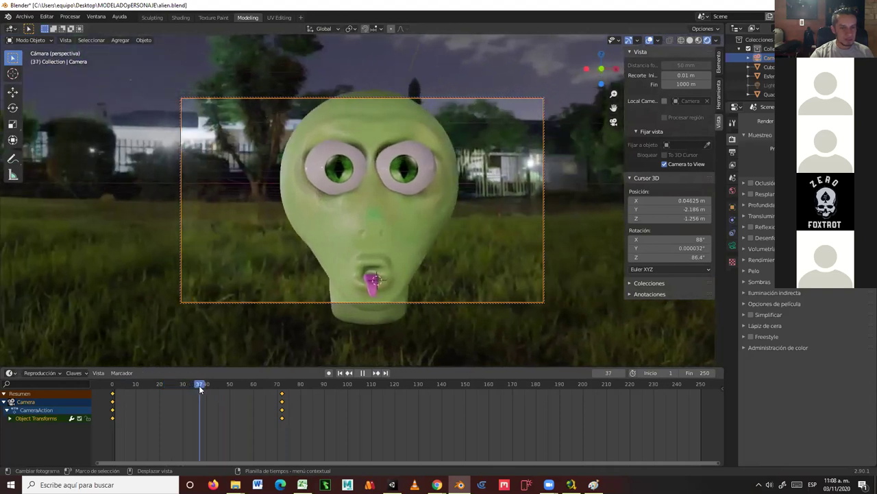
drag(206, 385, 284, 394)
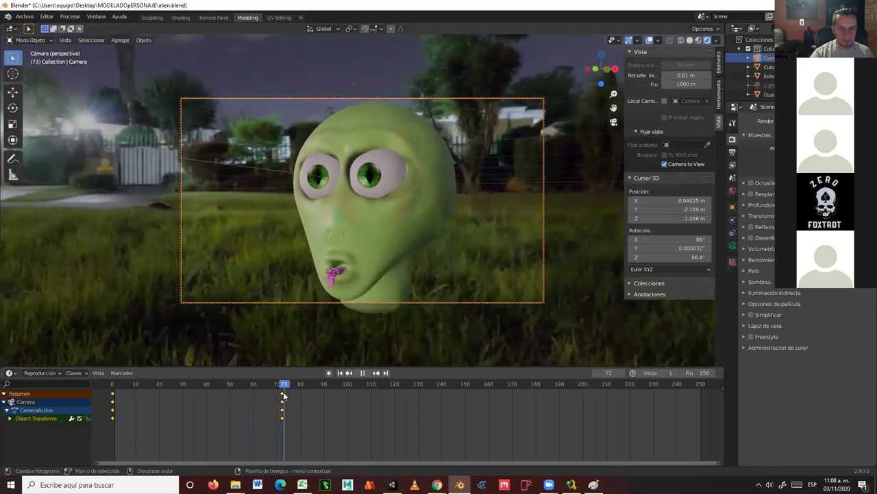
Expand the camera's depth of field settings and enable depth of field.
click(732, 244)
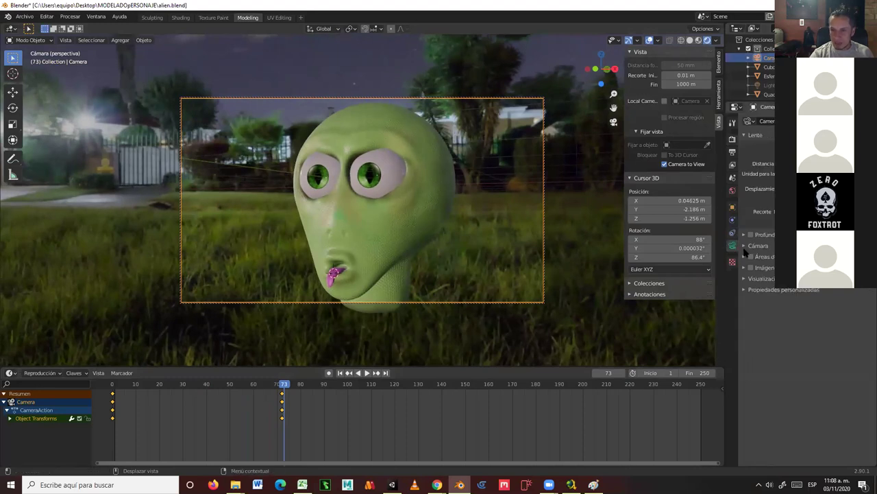
click(744, 235)
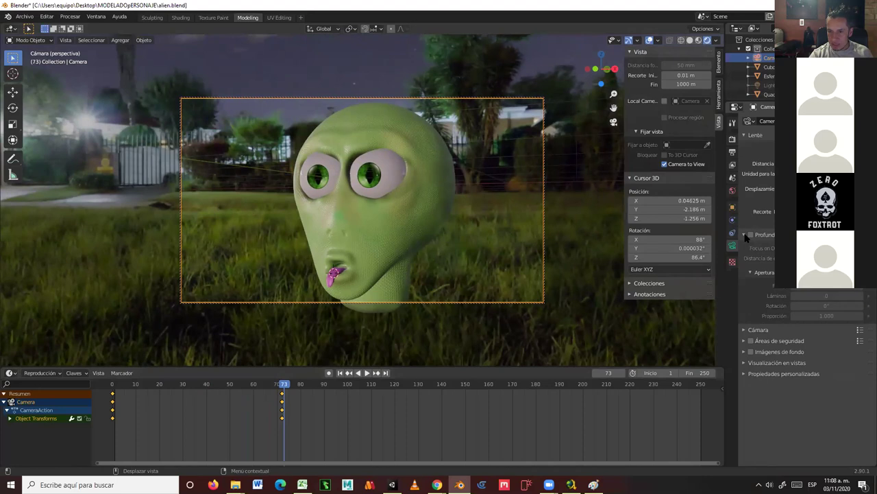
click(750, 234)
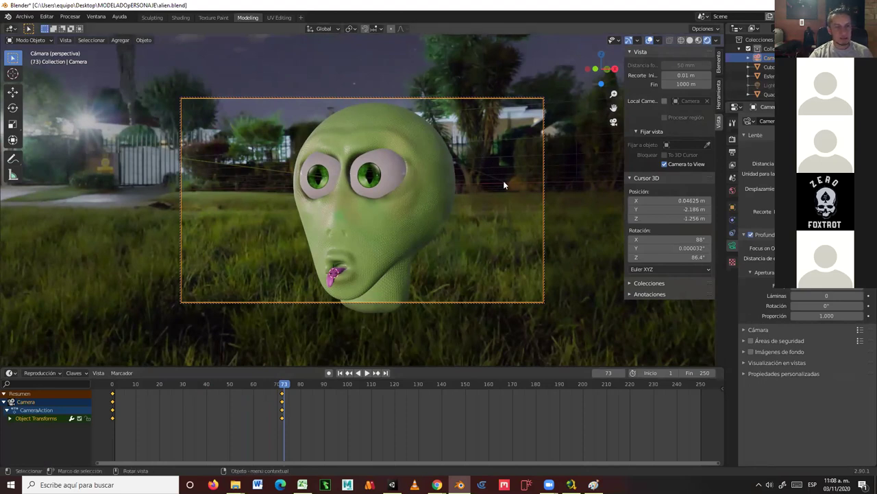
Pick the alien head as the camera's depth of field focus object and scrub back to frame 14 to check the blur.
key(e)
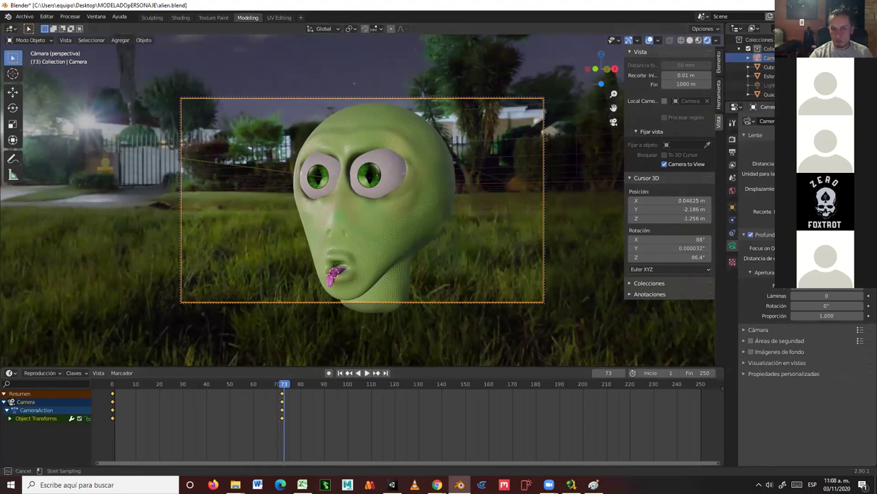
click(352, 211)
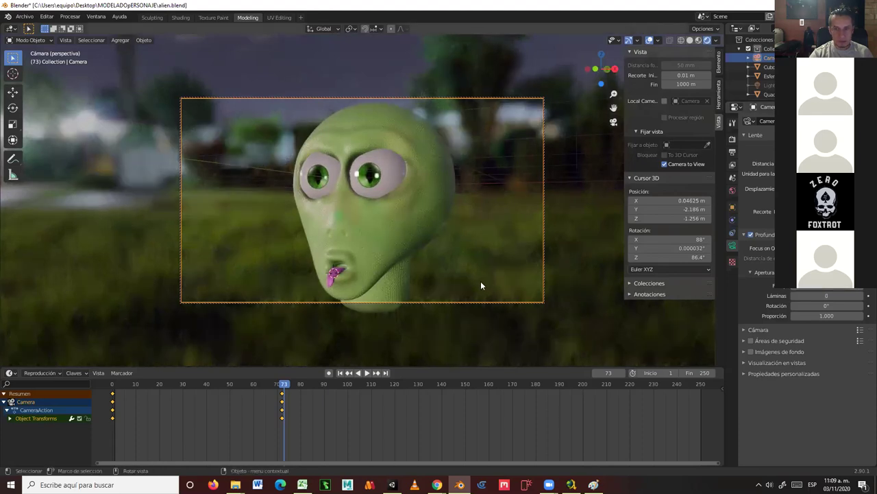
key(space)
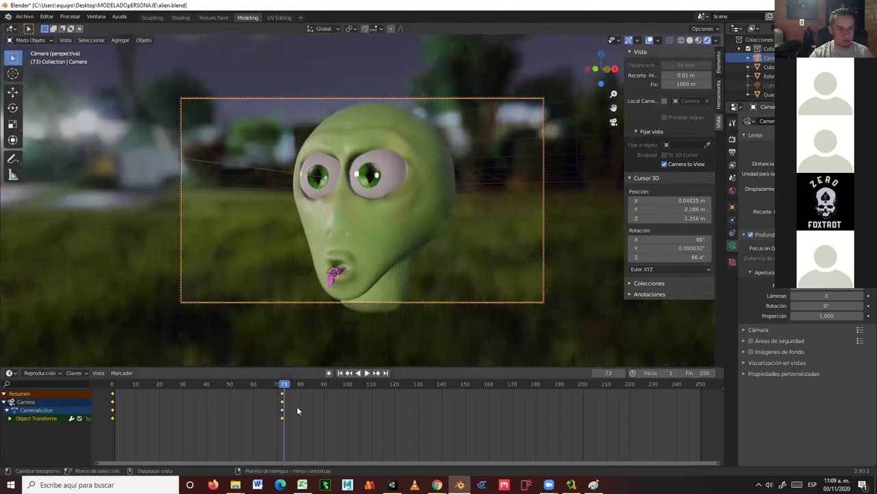
click(250, 384)
drag(250, 386, 144, 386)
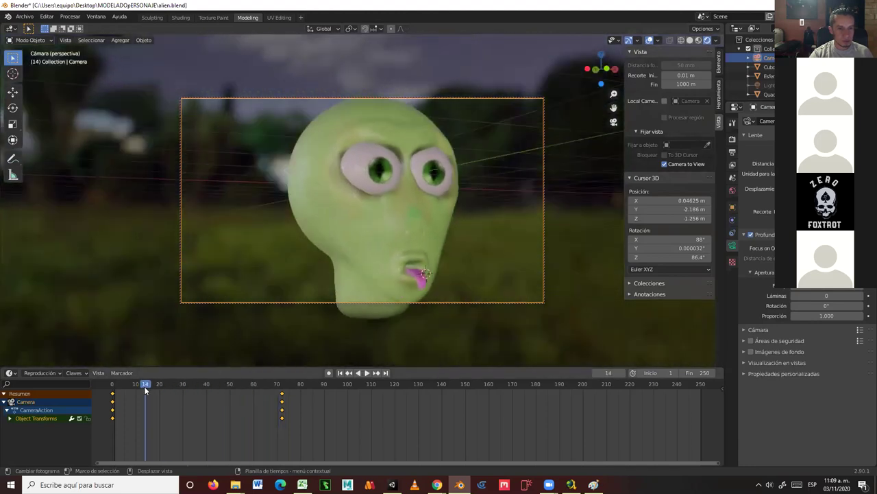
key(space)
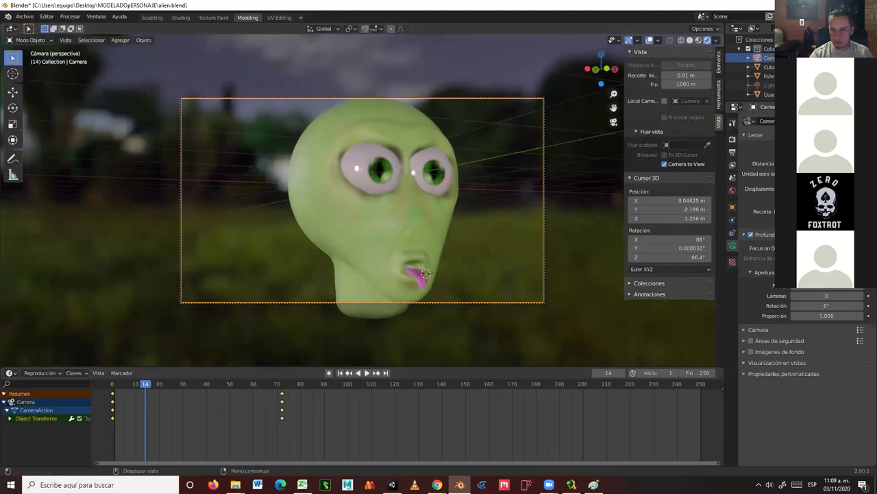
Sample the focus object again near the alien's eye and play the animation in stretches up to frame 72.
key(e)
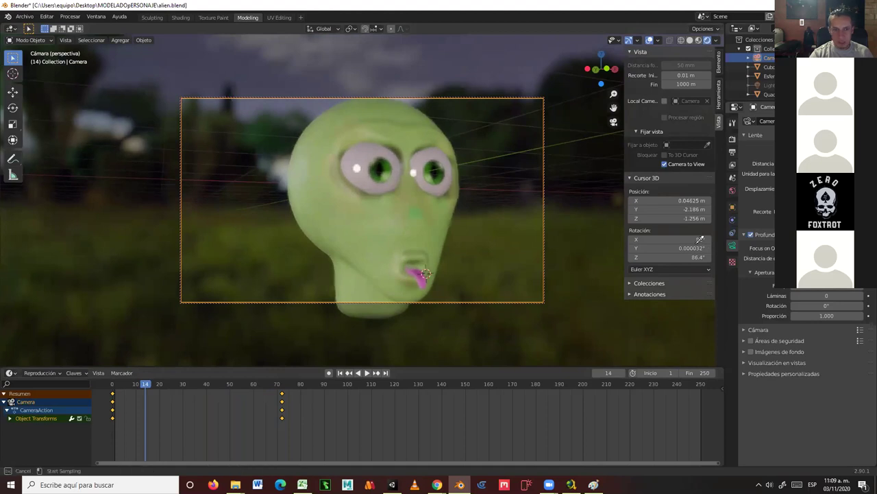
click(398, 171)
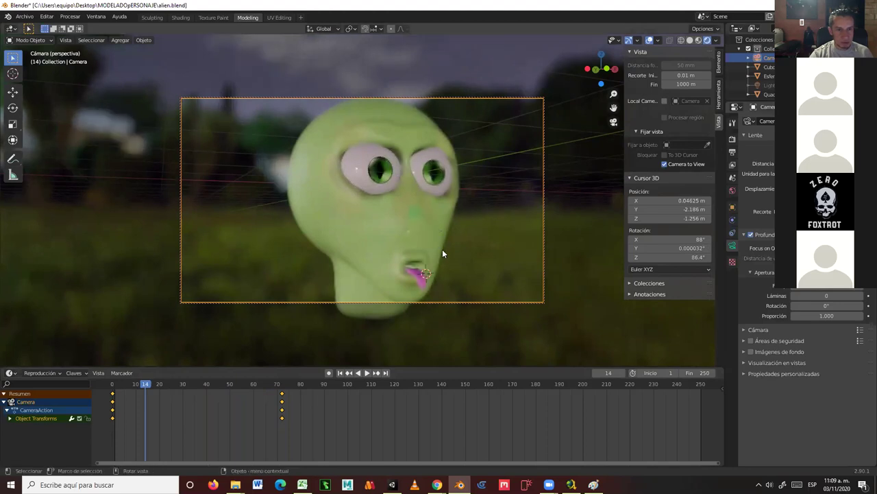
key(shift+Left)
key(space)
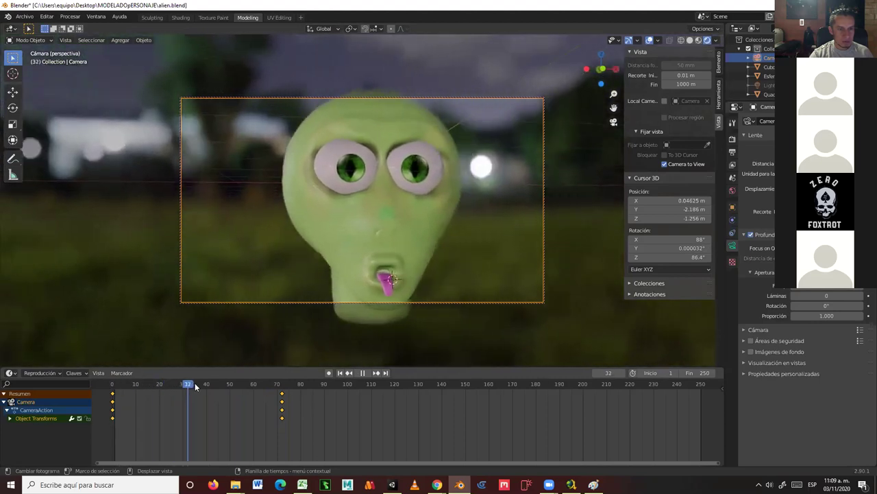
key(space)
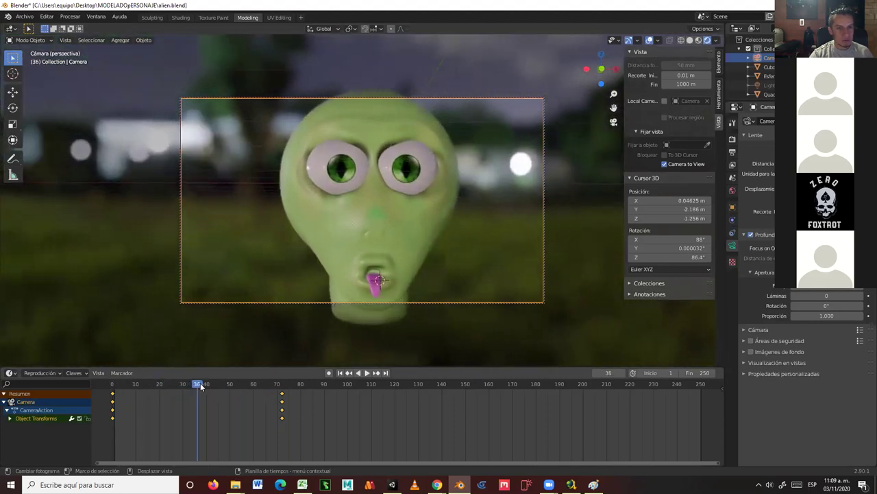
key(space)
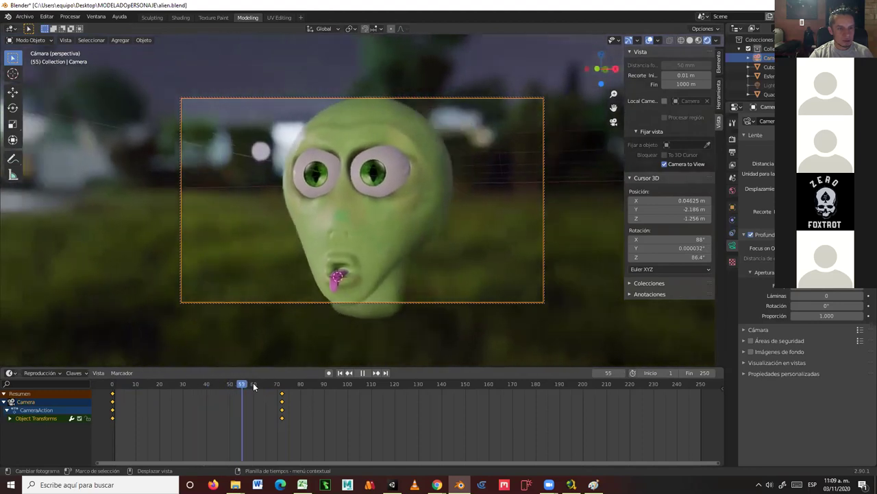
key(space)
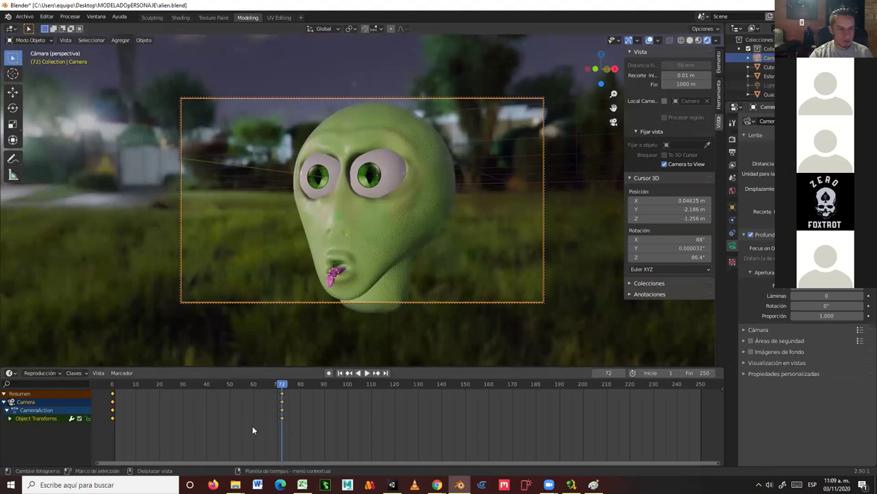
Review the background blur near the start of the camera animation and return to frame 0.
key(shift+ctrl+space)
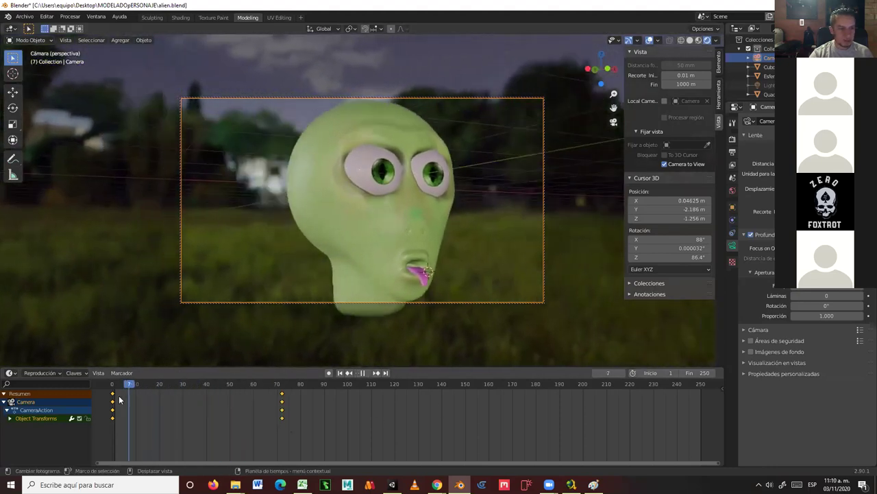
key(space)
click(159, 394)
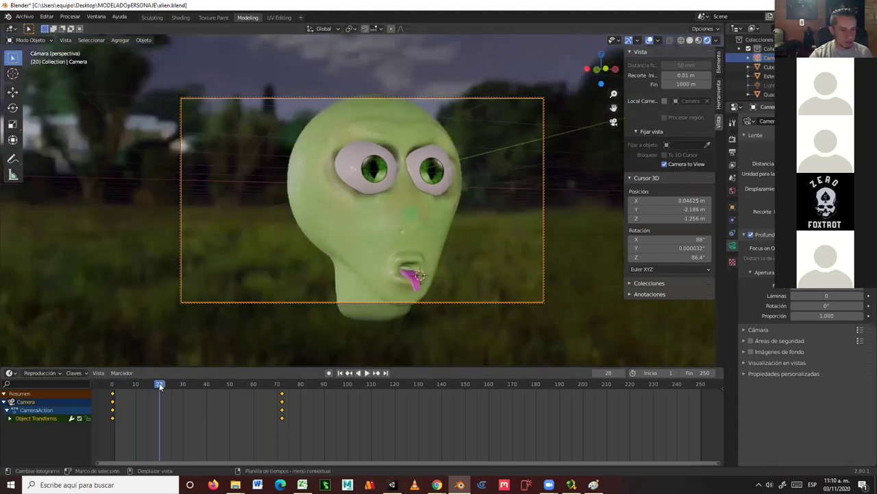
click(114, 385)
key(space)
key(space)
click(112, 385)
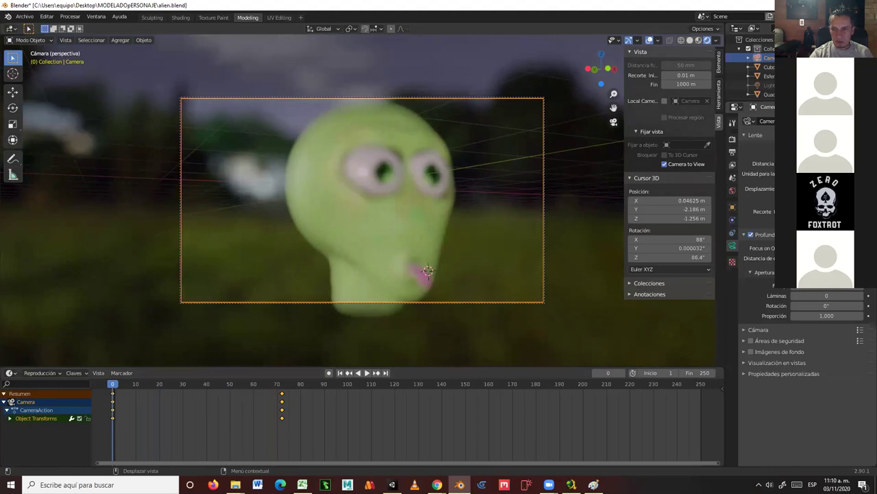
Pick the alien's head as the focus object at frame 0 and switch depth of field off and back on to compare.
click(857, 248)
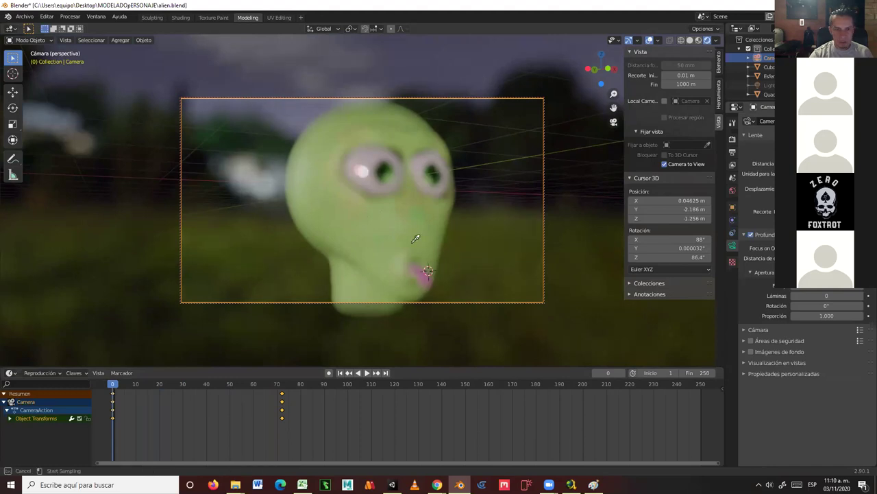
click(407, 138)
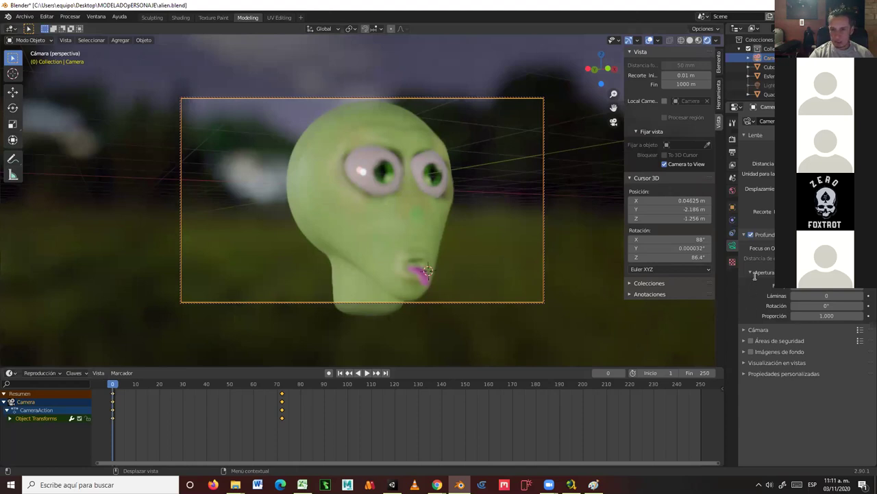
click(751, 235)
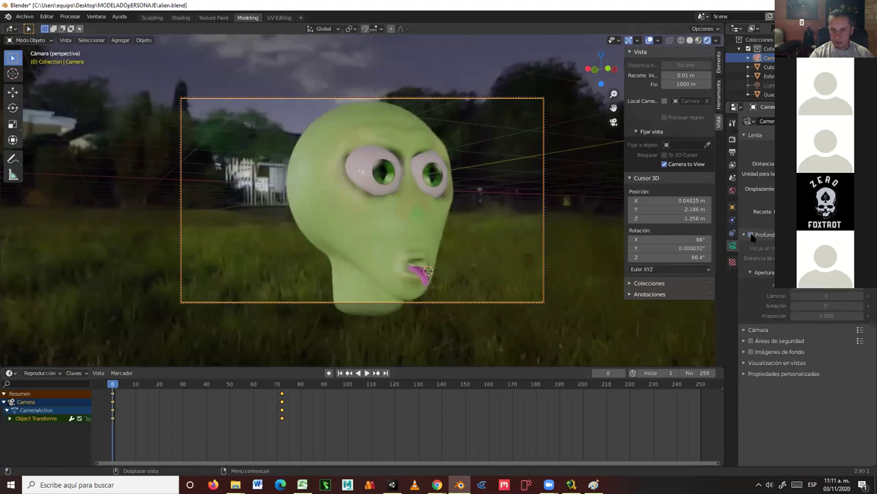
click(752, 235)
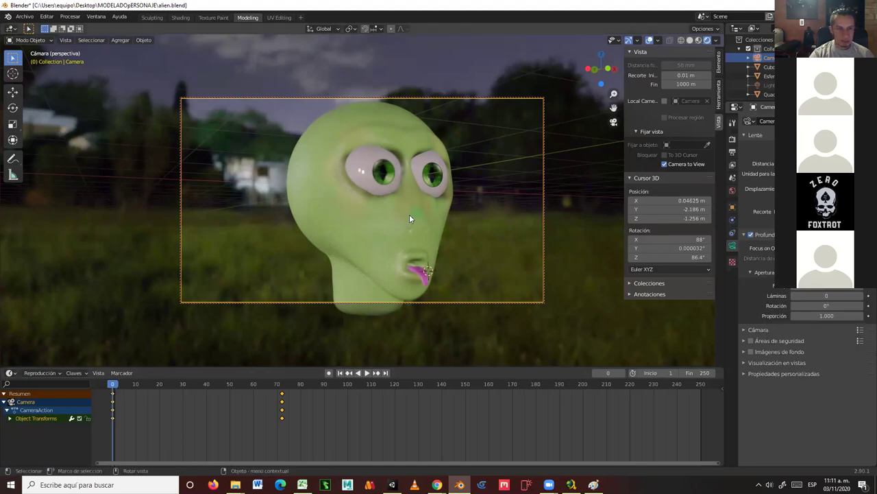
Play the camera animation from frame 0 to frame 72 to check the depth of field on the alien head.
key(space)
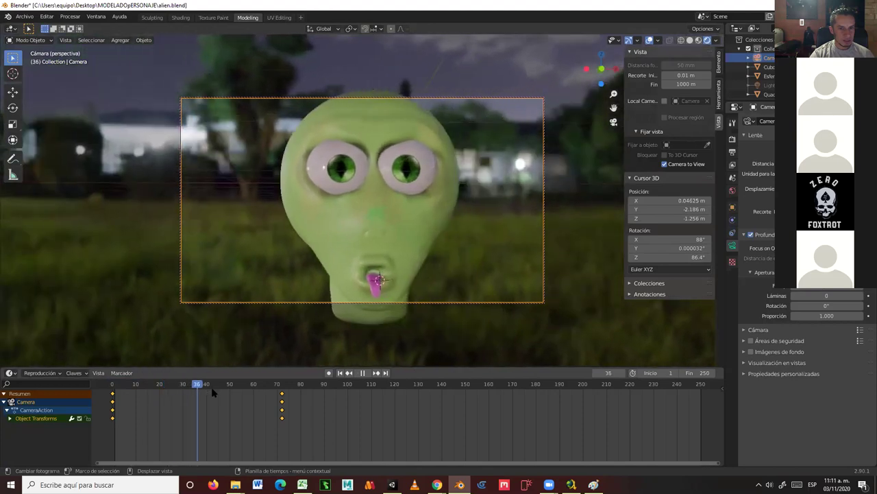
drag(280, 390, 282, 391)
key(space)
Start rendering the alien camera animation.
mouse_move(235, 484)
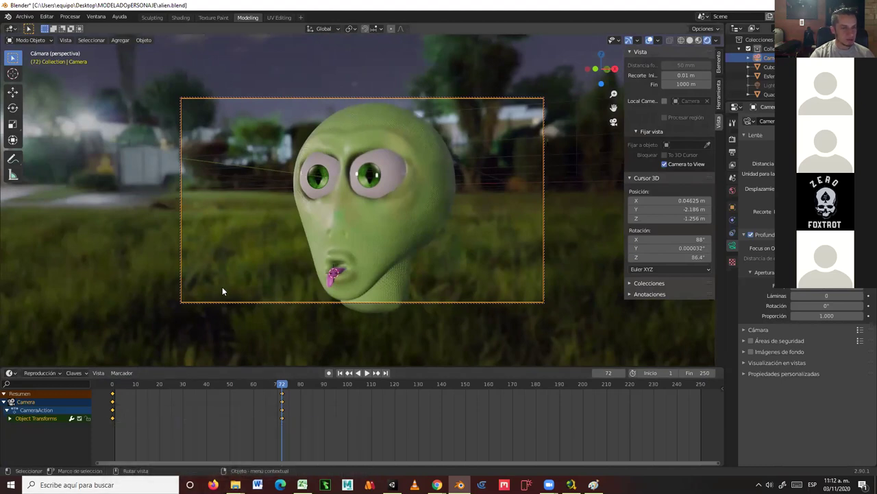
click(69, 17)
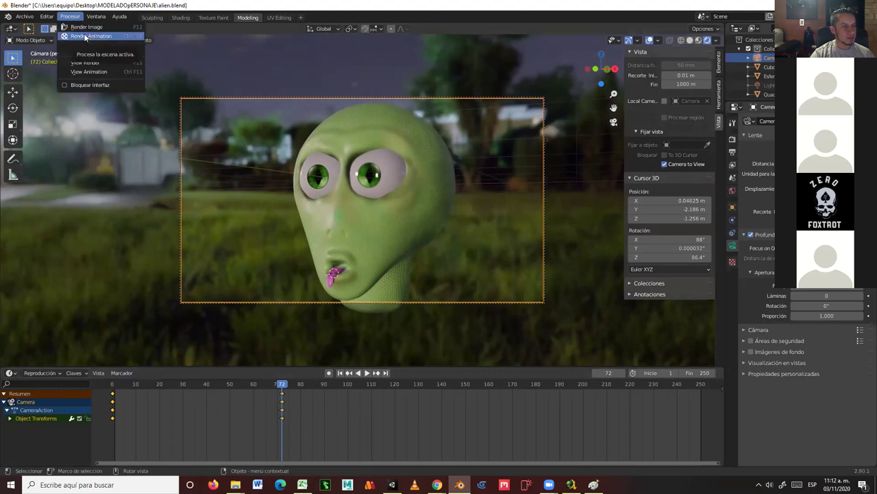
click(86, 27)
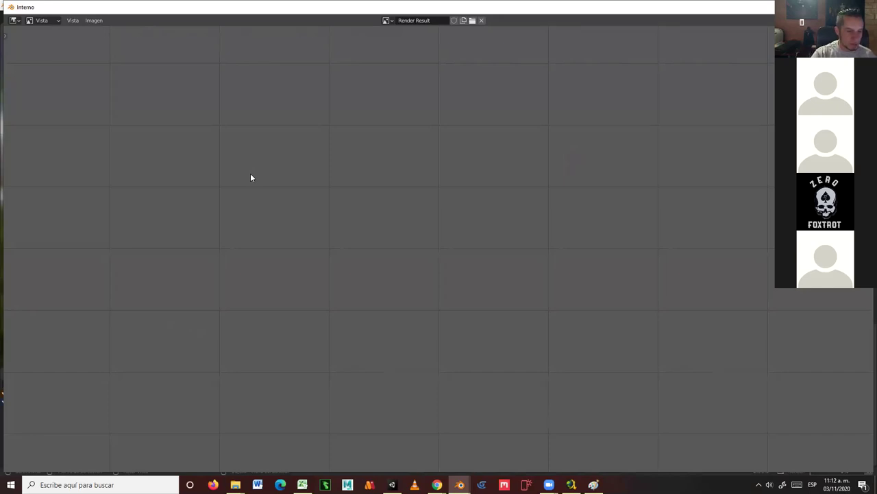
Switch to File Explorer, go up from the salto folder to tmp to check the rendered alien frame, and minimize the window.
mouse_move(235, 485)
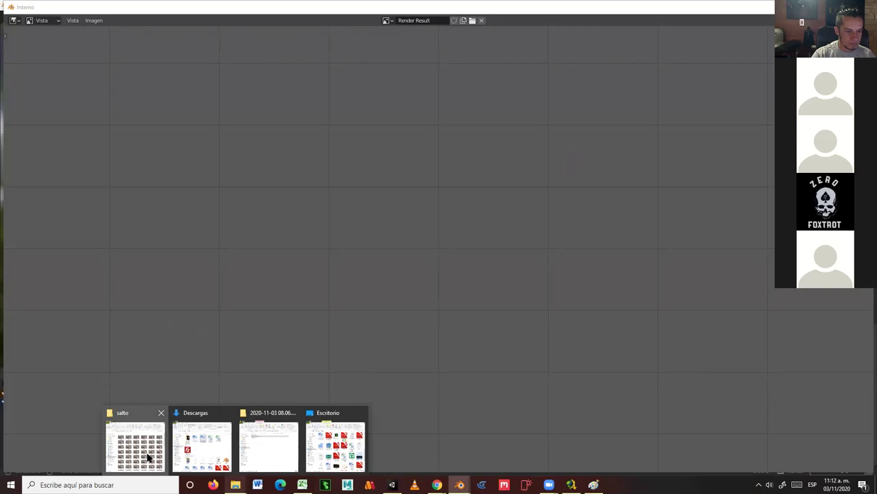
click(137, 446)
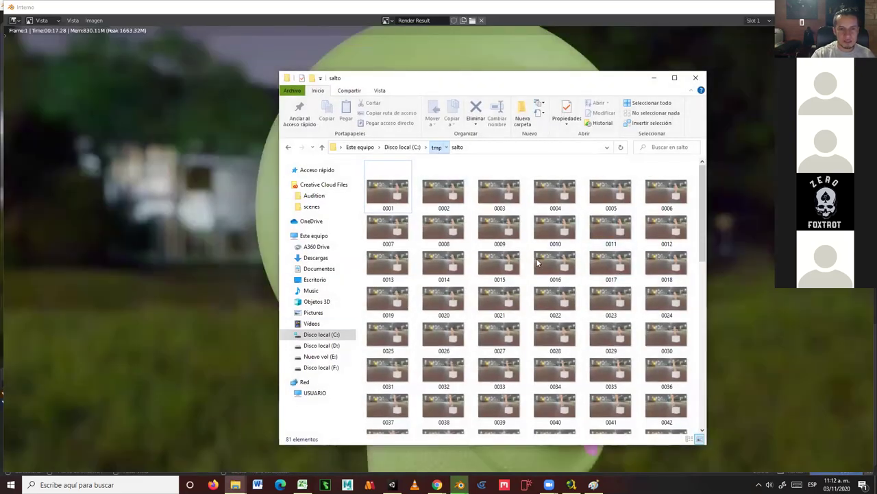
key(alt+Up)
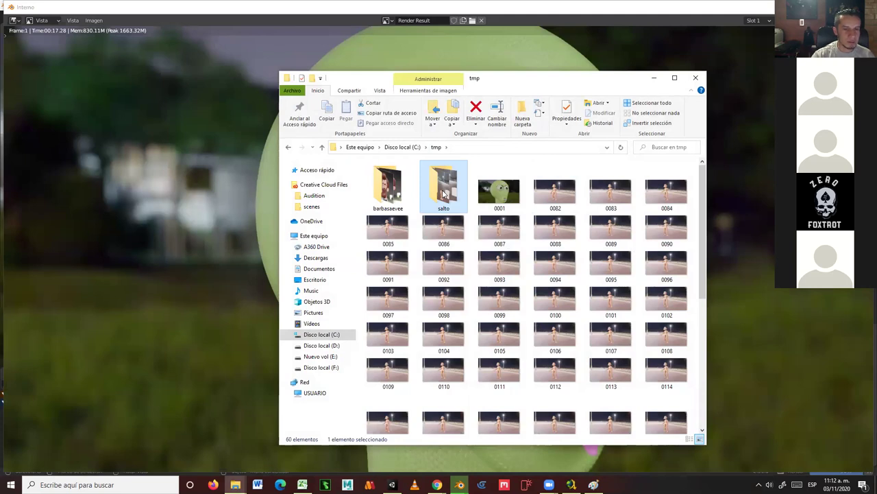
drag(542, 83, 474, 81)
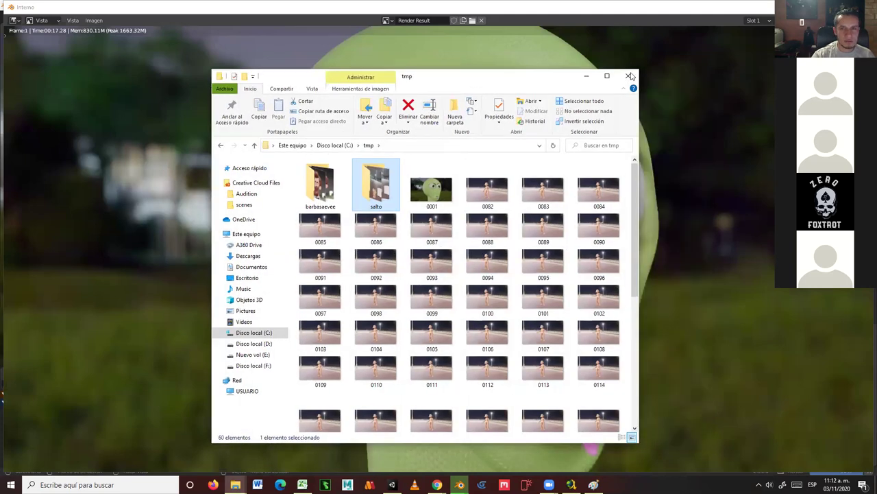
click(591, 80)
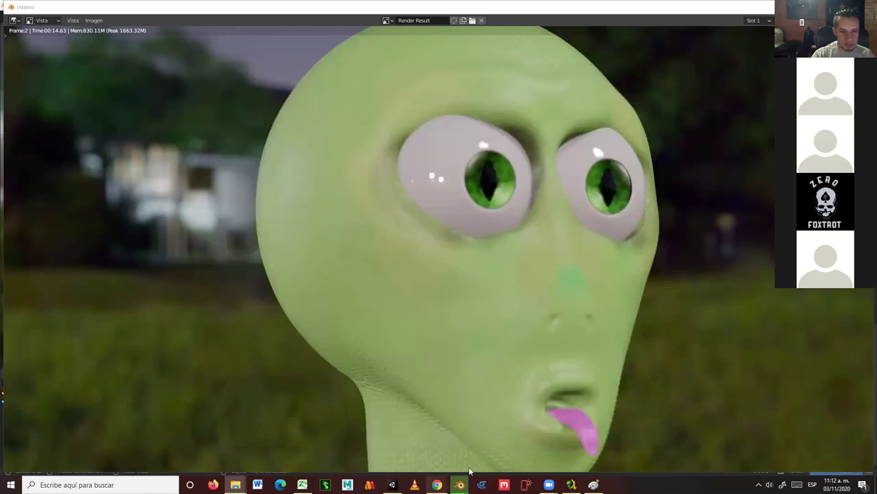
Switch between the Blender render window and the tmp folder window to follow the rendering of the alien frames.
mouse_move(470, 471)
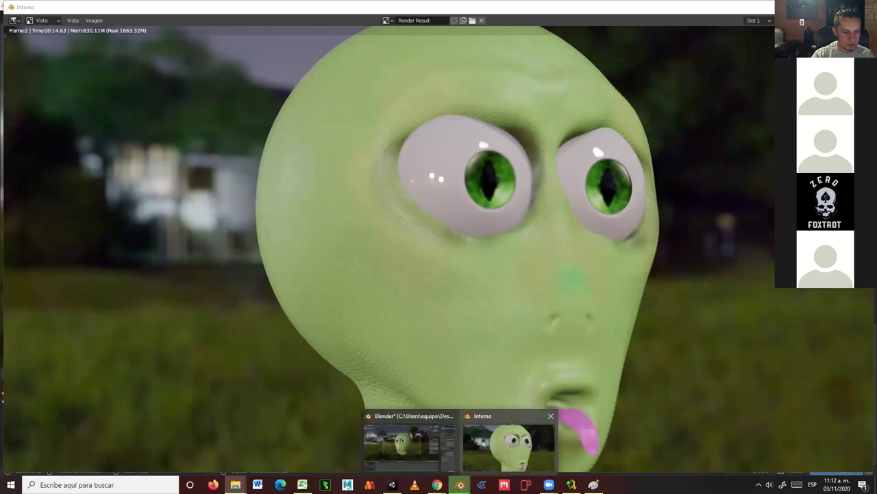
click(509, 445)
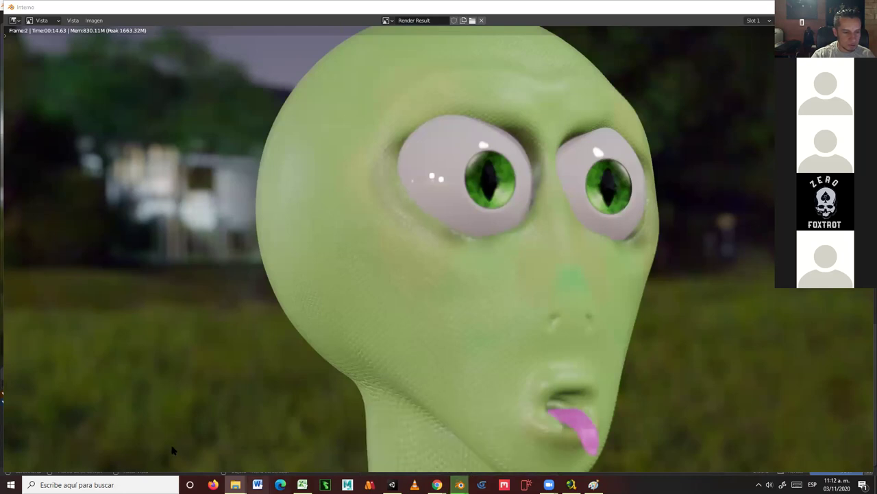
click(235, 484)
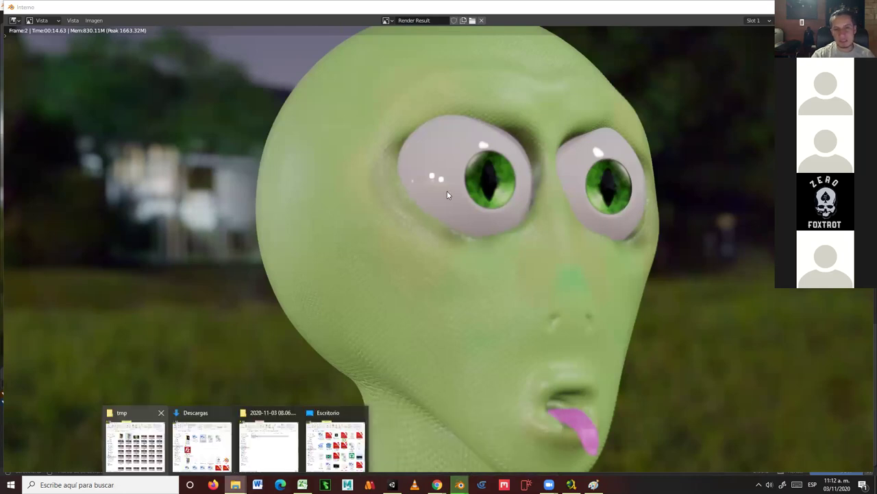
click(134, 445)
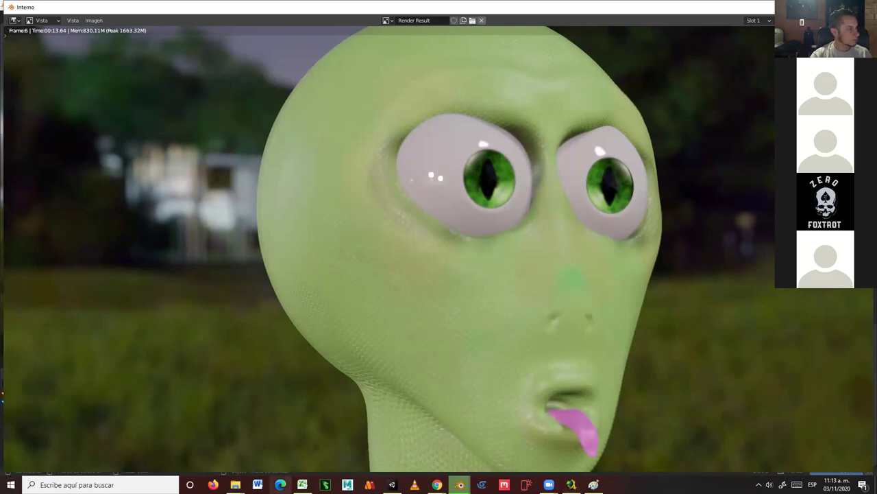
Switch to WhatsApp Web in Chrome to view the 3D modelling group chat, and return to the Blender render window.
click(437, 484)
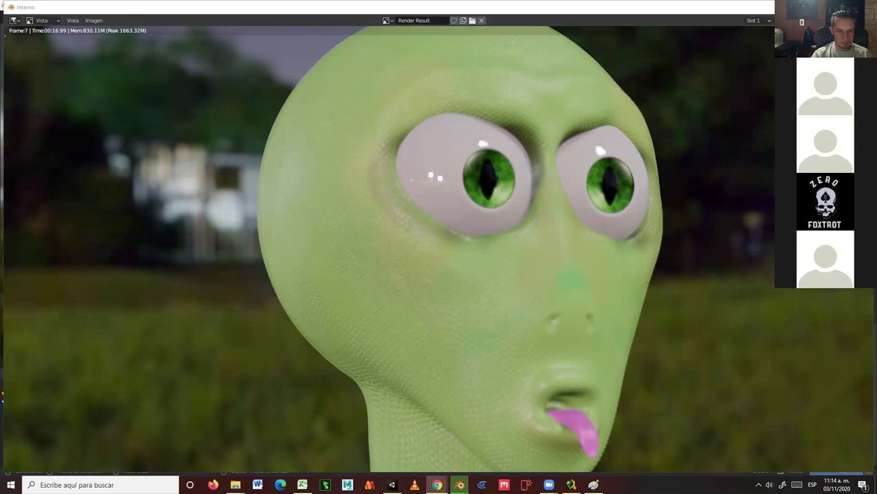
click(437, 484)
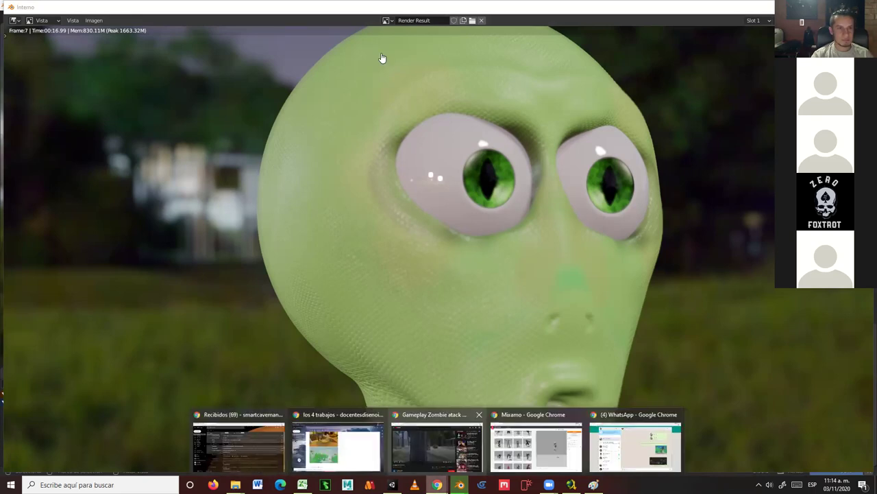
click(635, 446)
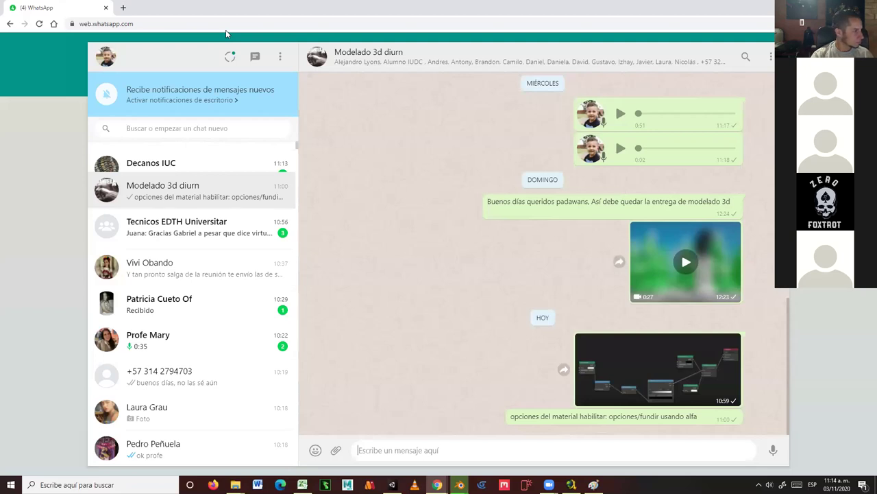
key(alt+Tab)
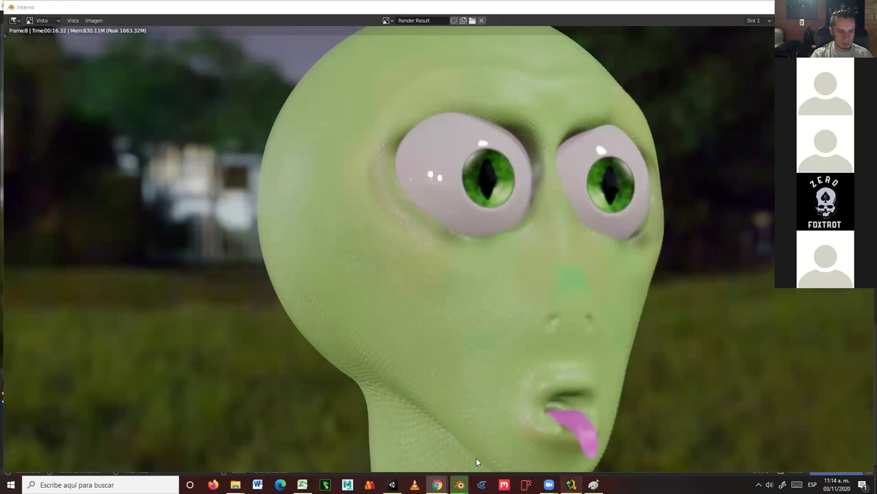
Check the rendered alien frames in the tmp folder and bring up the main Blender window showing the alien scene.
mouse_move(459, 485)
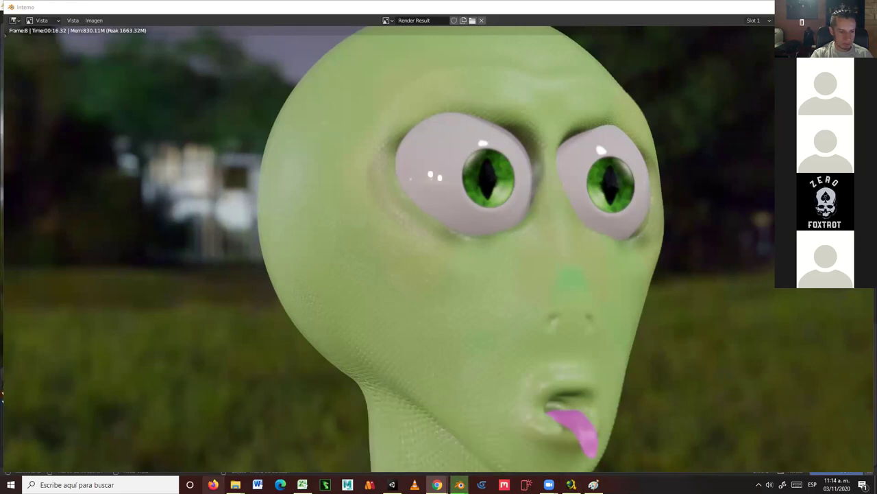
mouse_move(235, 484)
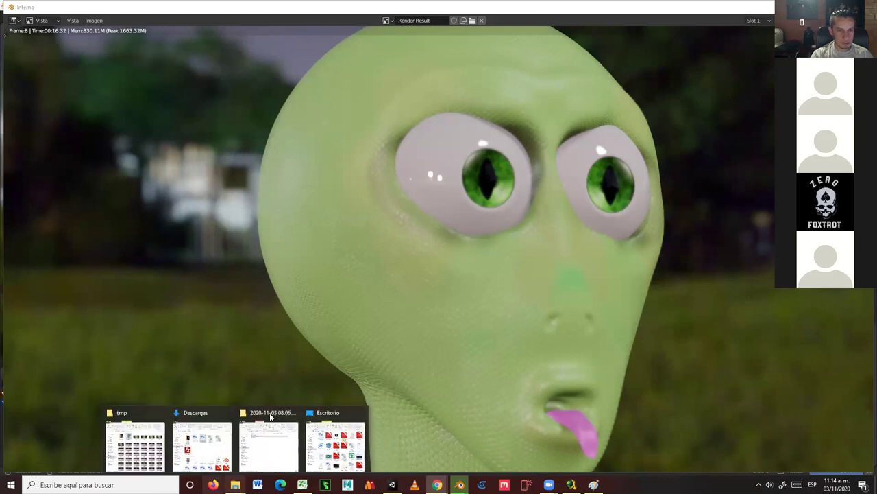
click(135, 442)
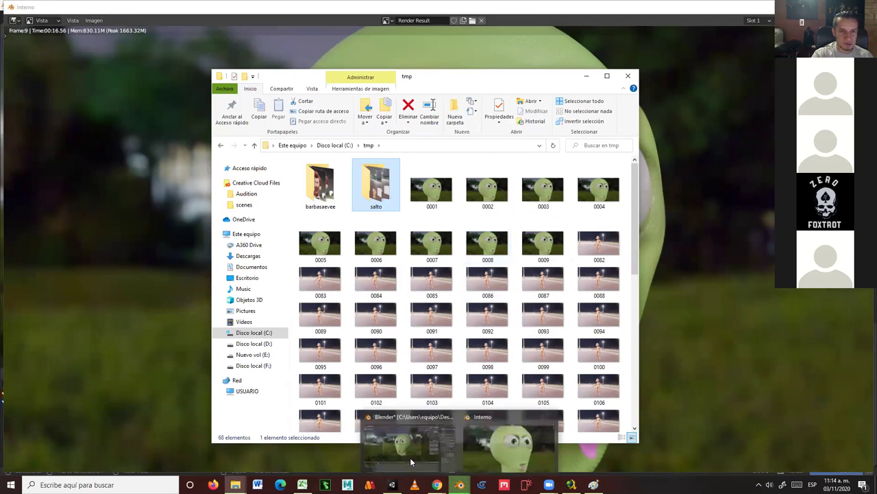
click(410, 457)
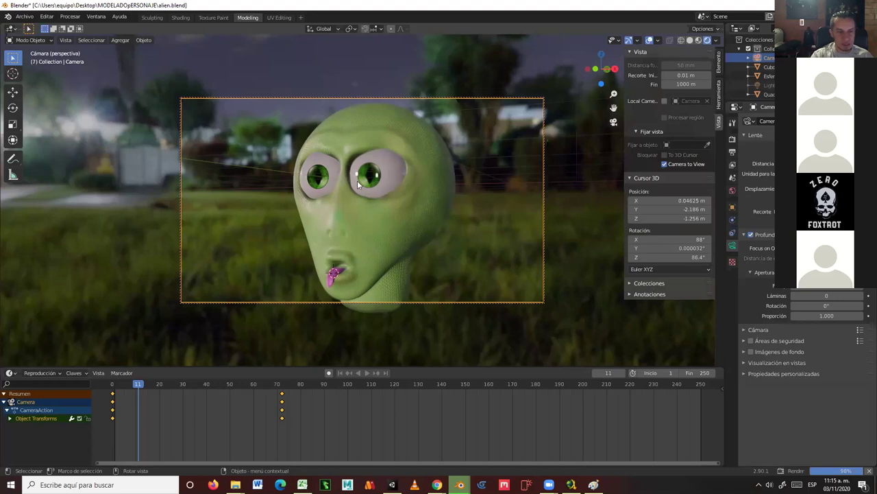
key(Right)
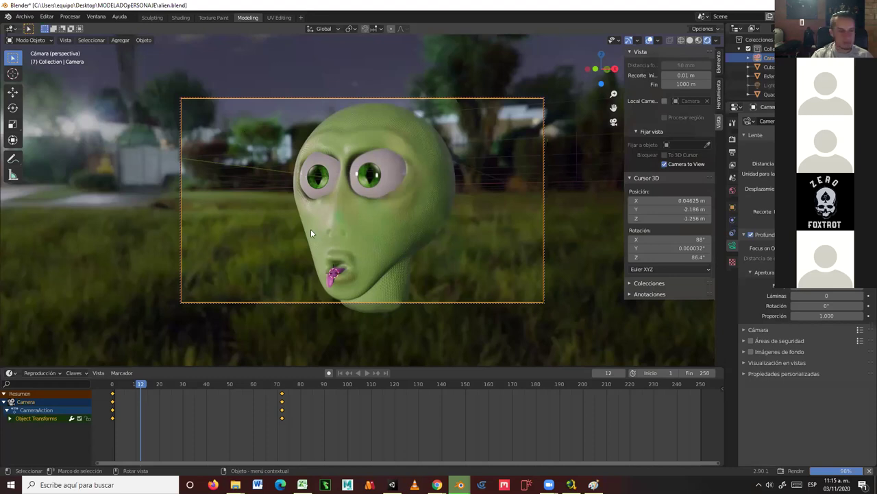
key(Right)
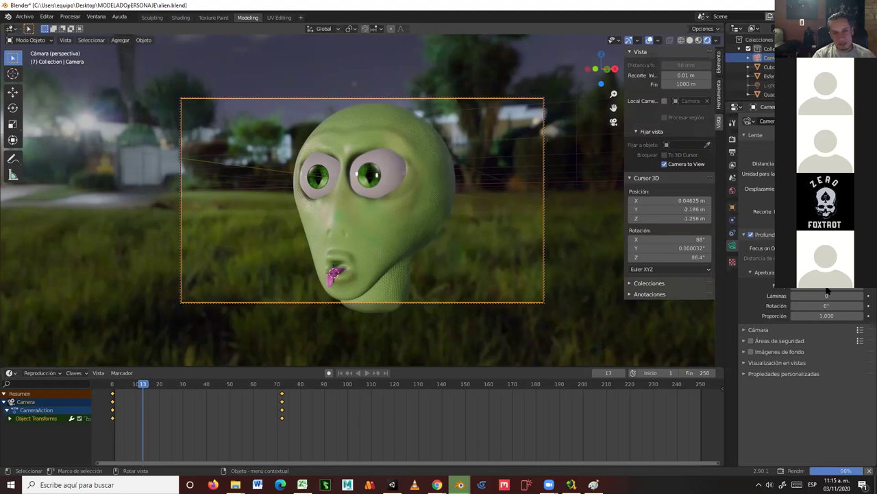
key(Right)
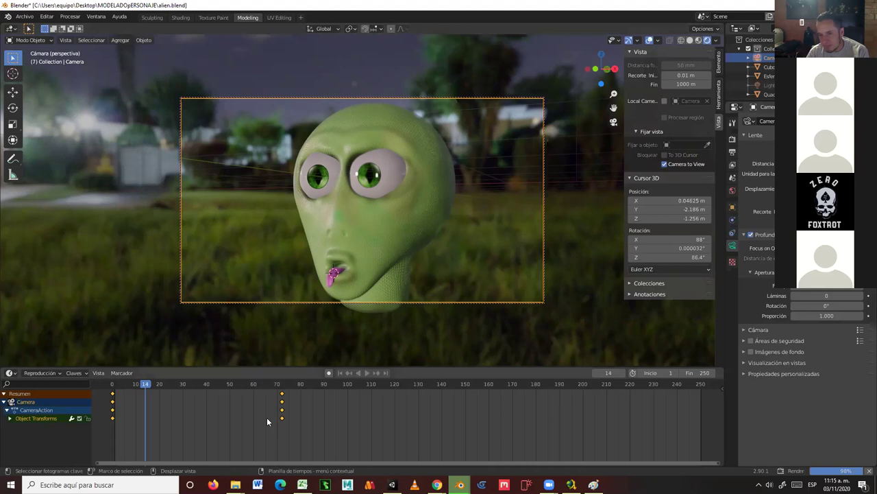
key(Right)
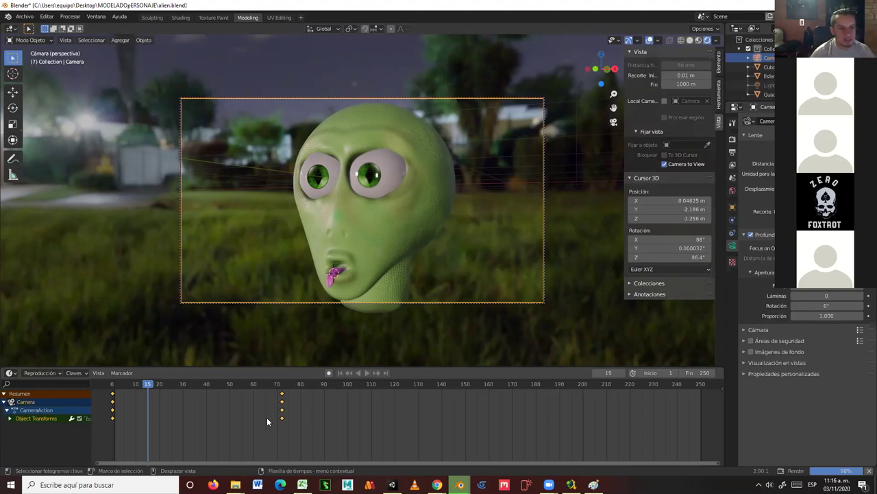
key(Right)
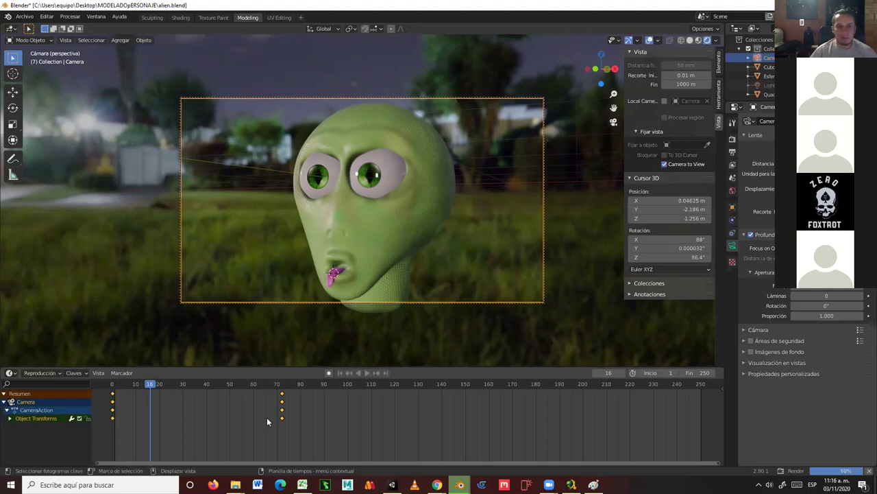
key(Right)
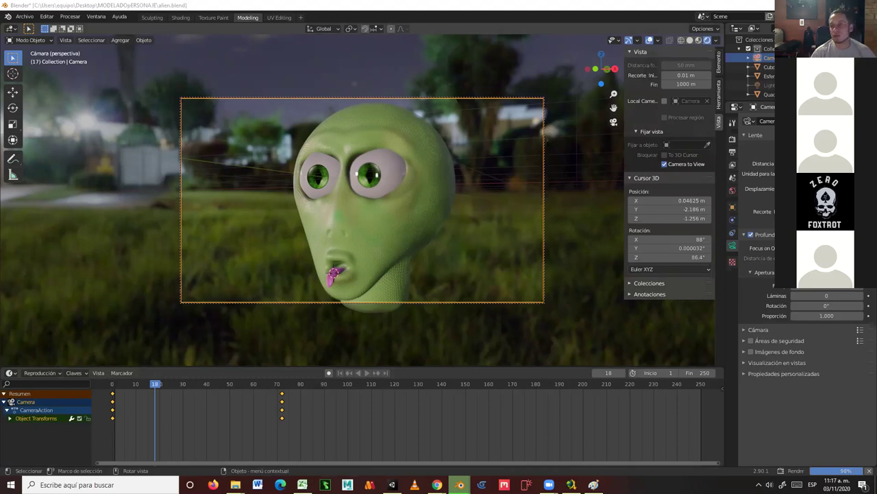
key(Right)
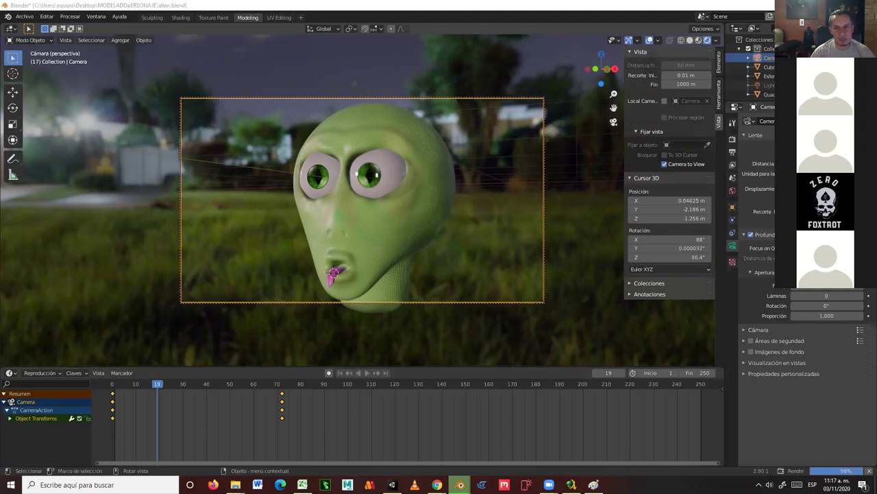
key(Right)
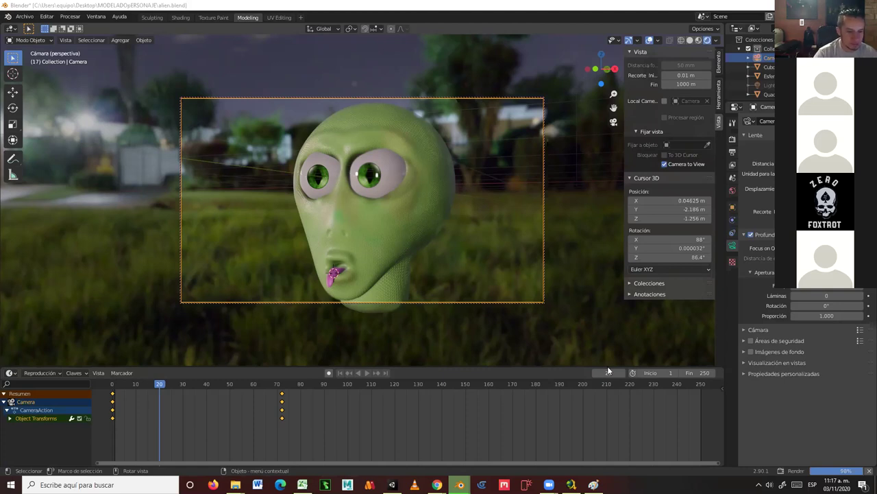
Switch to the tmp folder window in File Explorer to check the rendered alien frames again.
mouse_move(235, 485)
click(157, 455)
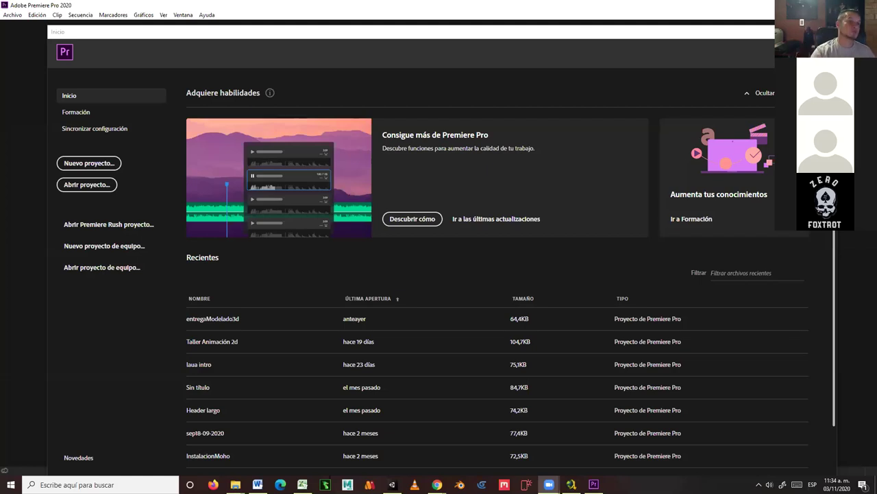
Switch to Adobe Premiere Pro and create a new project named entregaModelado with the default location and settings.
click(93, 166)
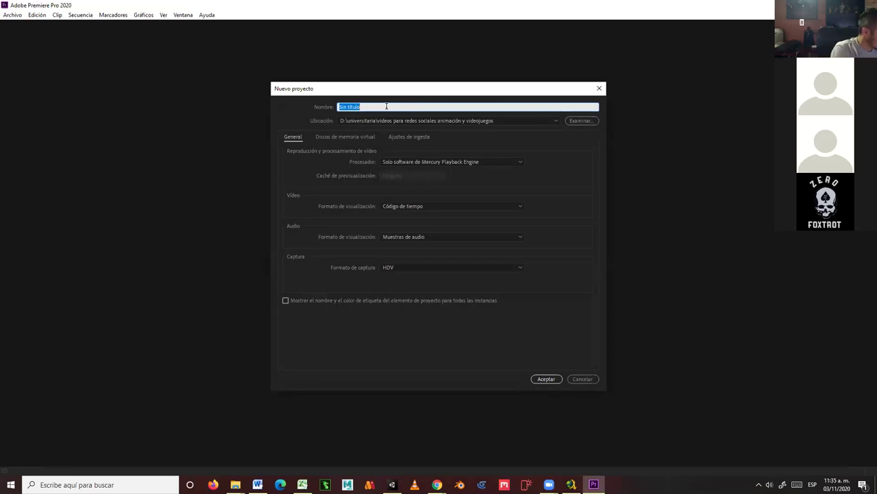
text(entrega)
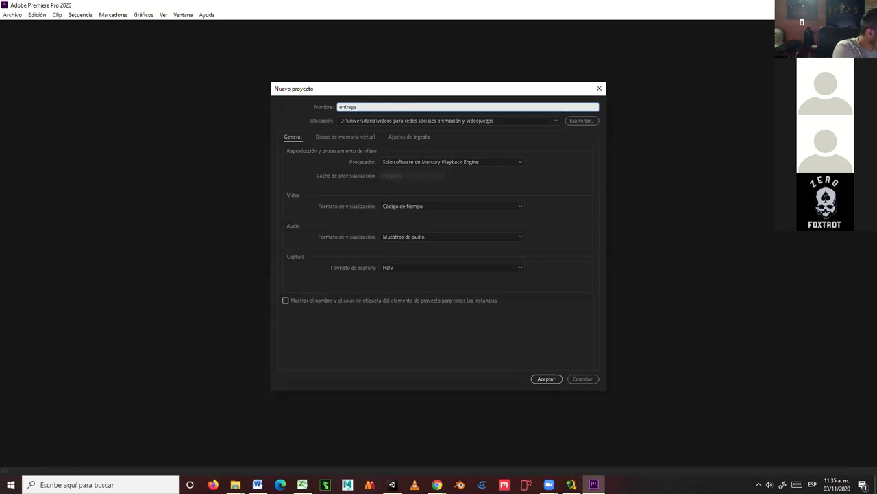
text(Modelado)
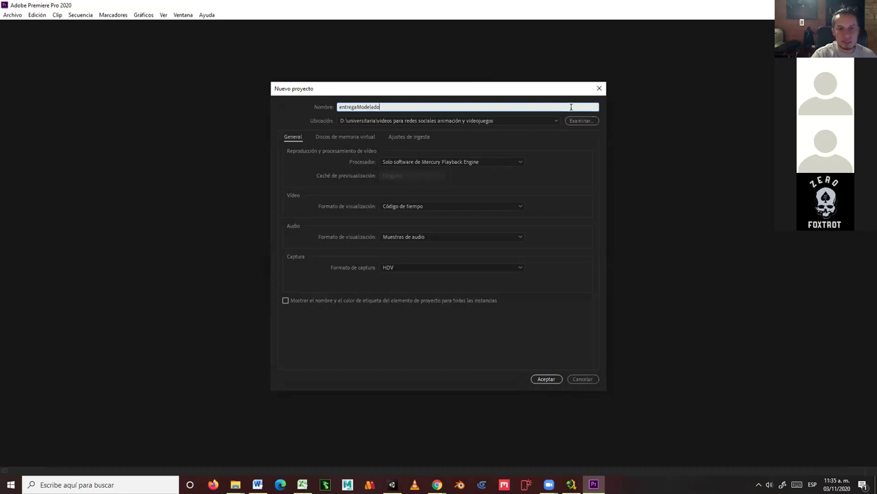
click(546, 379)
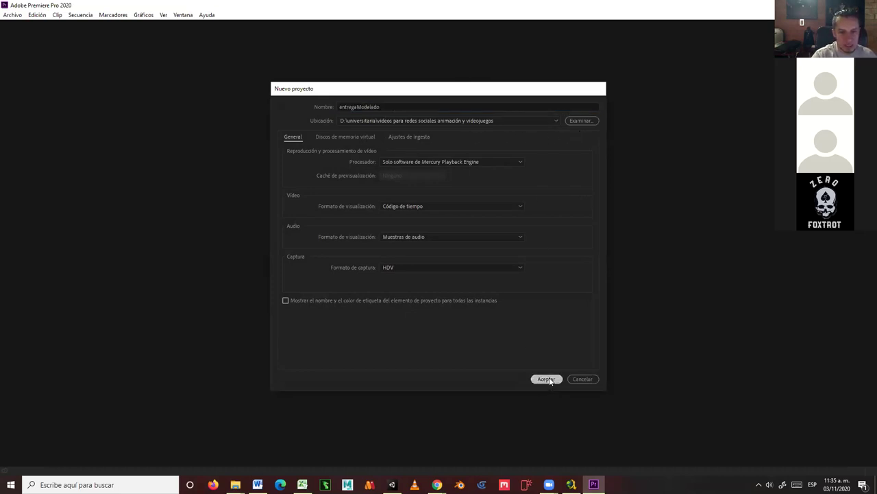
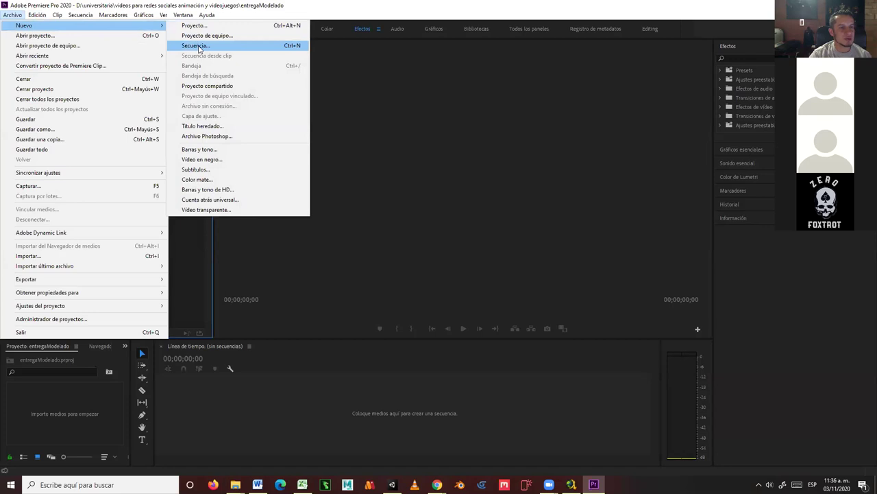
Create a new sequence named 2daEntrega using the HDV 1080p24 preset.
click(198, 47)
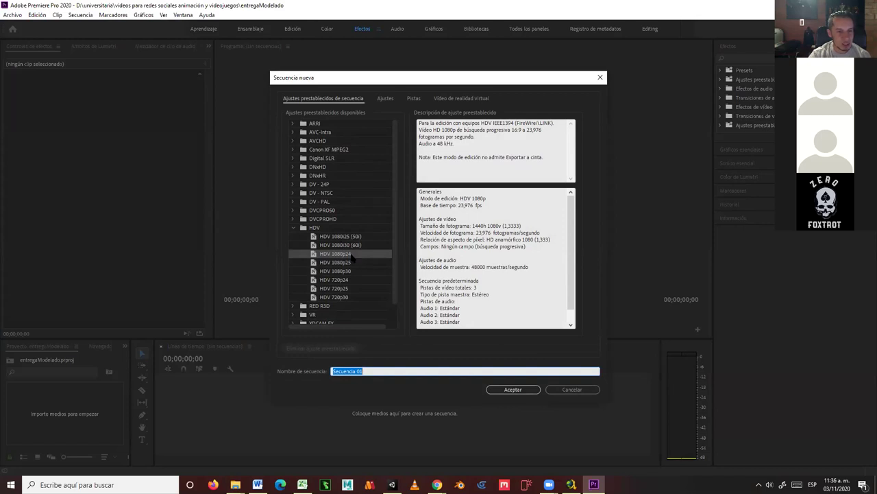
click(351, 255)
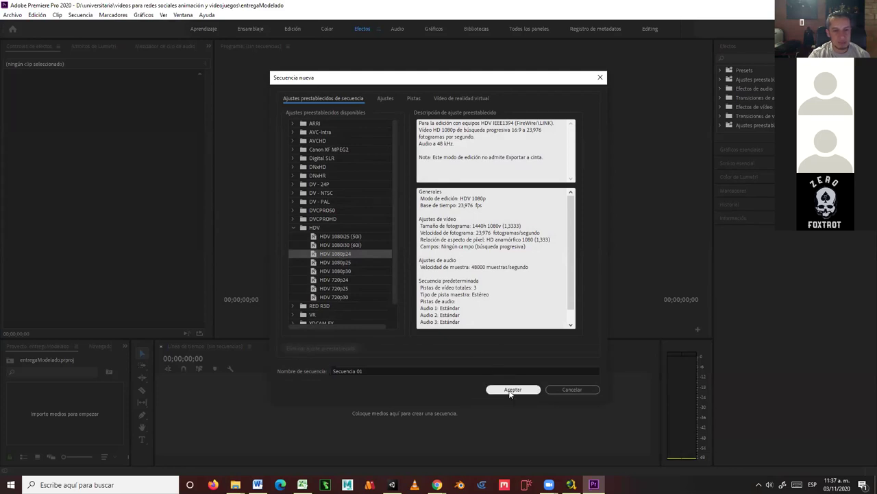
drag(373, 371, 320, 373)
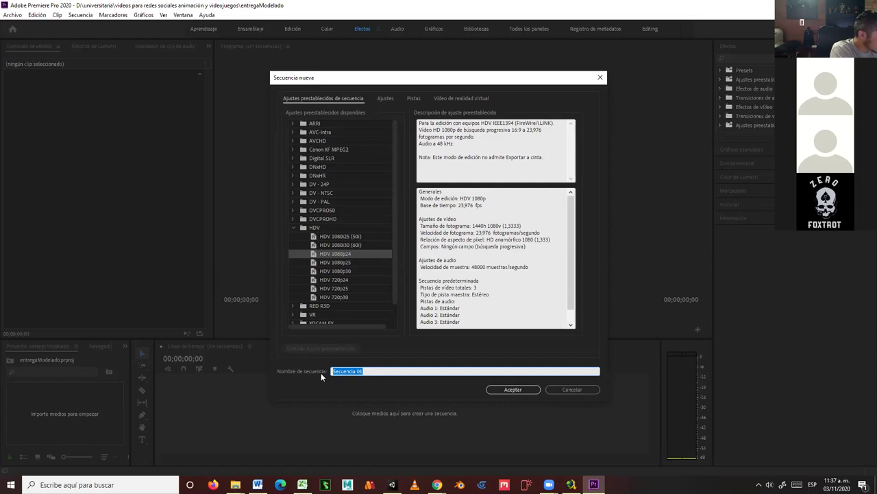
text(2daEntrega)
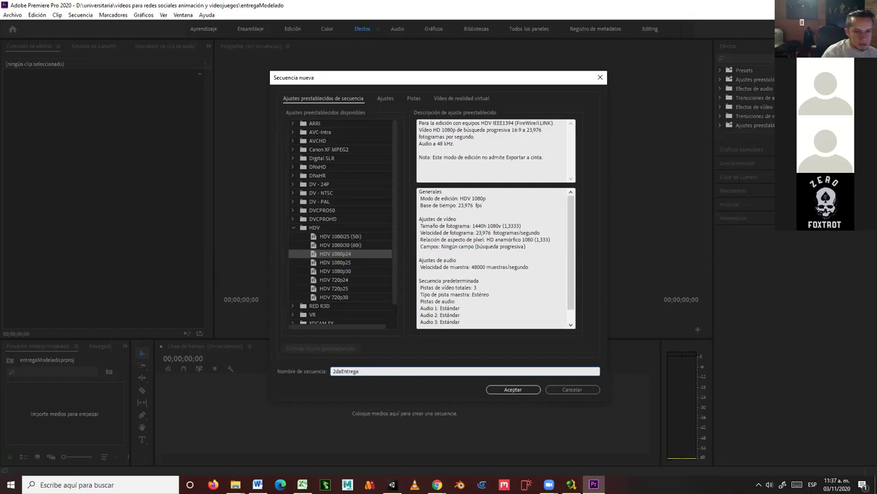
click(492, 389)
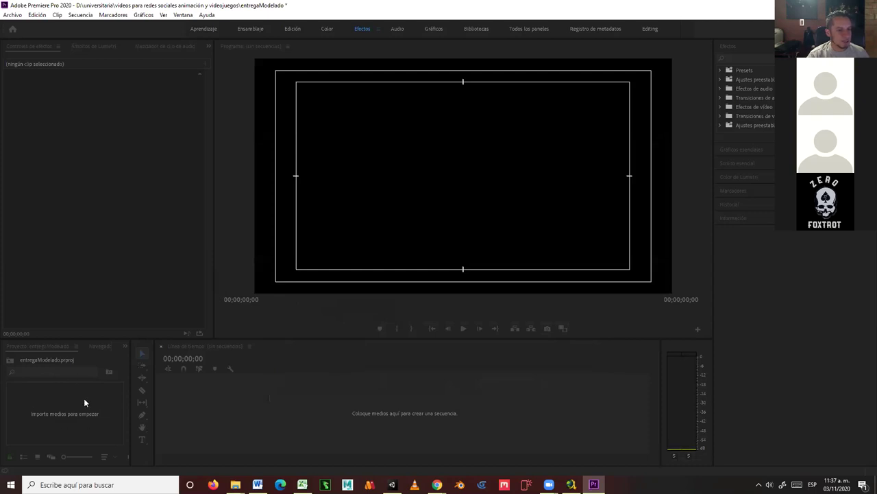
Widen the project media area and switch the workspace layout to Edición.
drag(130, 397, 189, 396)
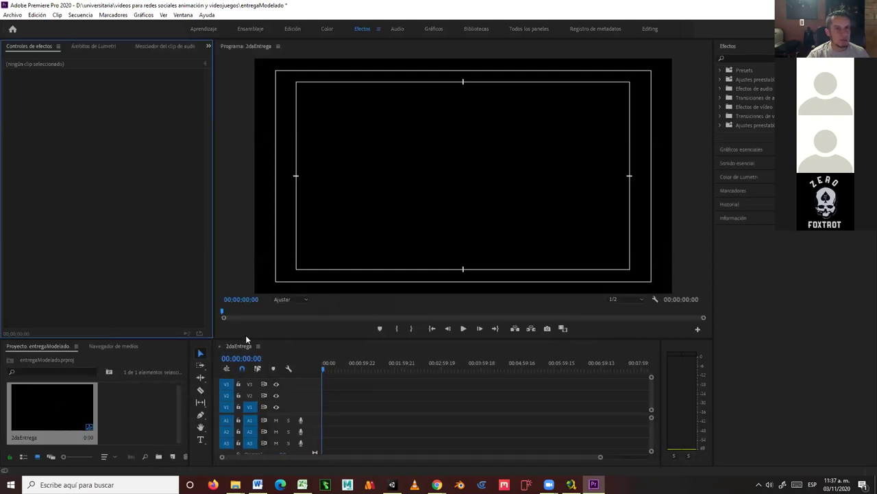
click(291, 28)
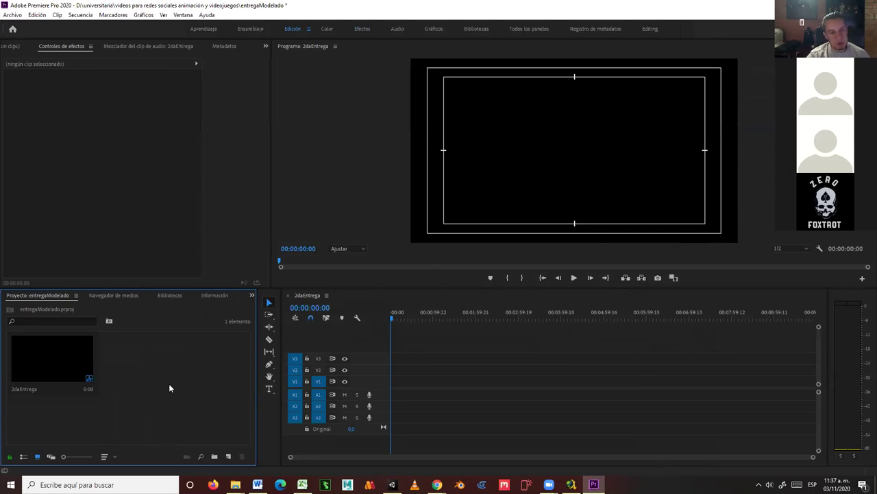
Import the frames in the salto folder inside tmp as an image sequence starting at 0001.
click(12, 14)
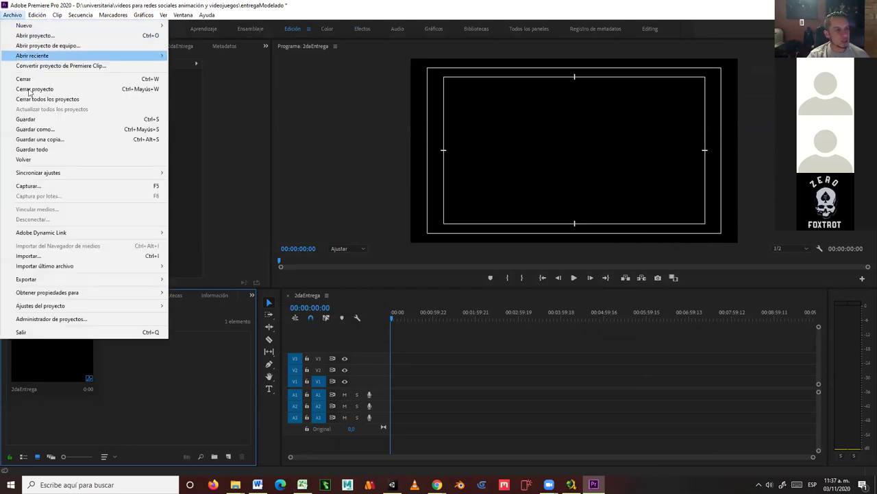
click(52, 256)
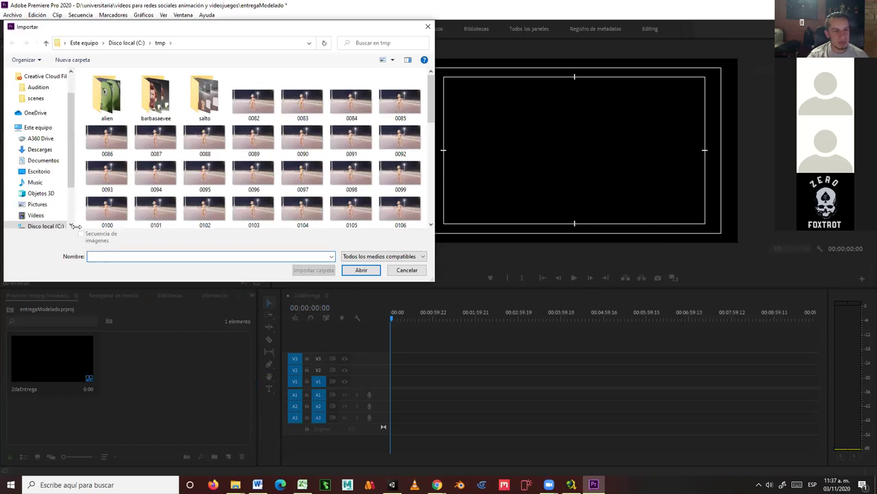
double_click(204, 102)
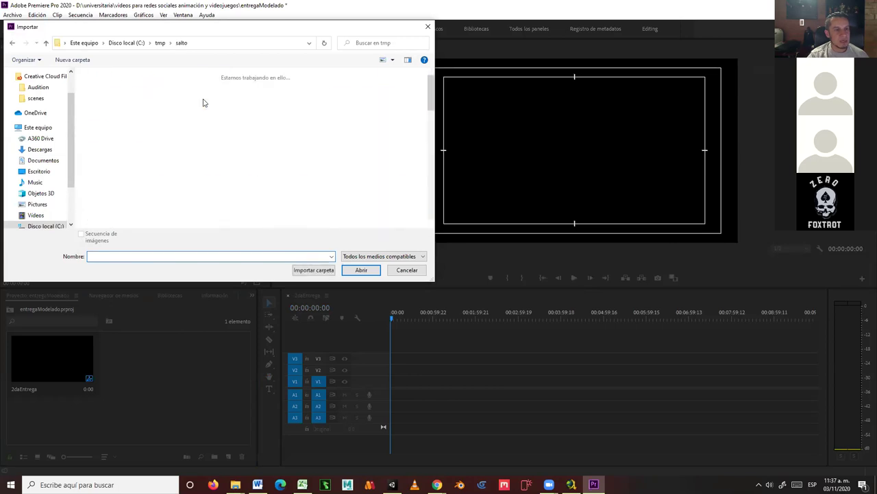
click(107, 104)
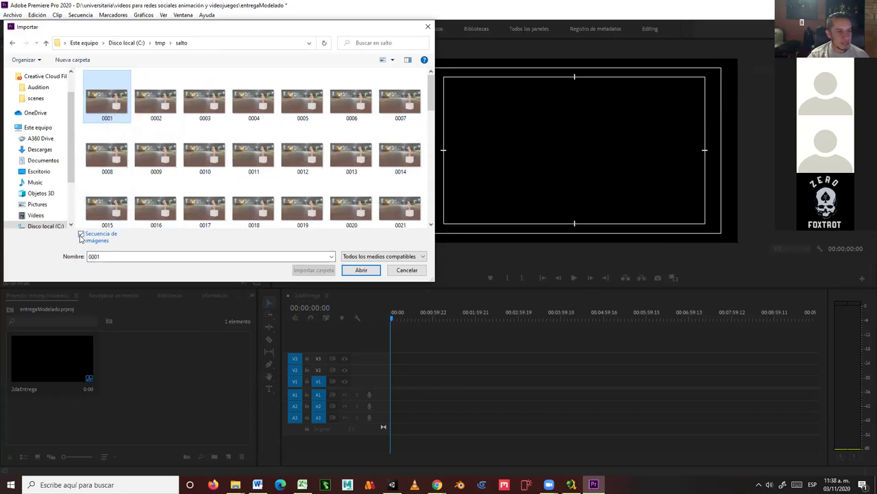
click(363, 272)
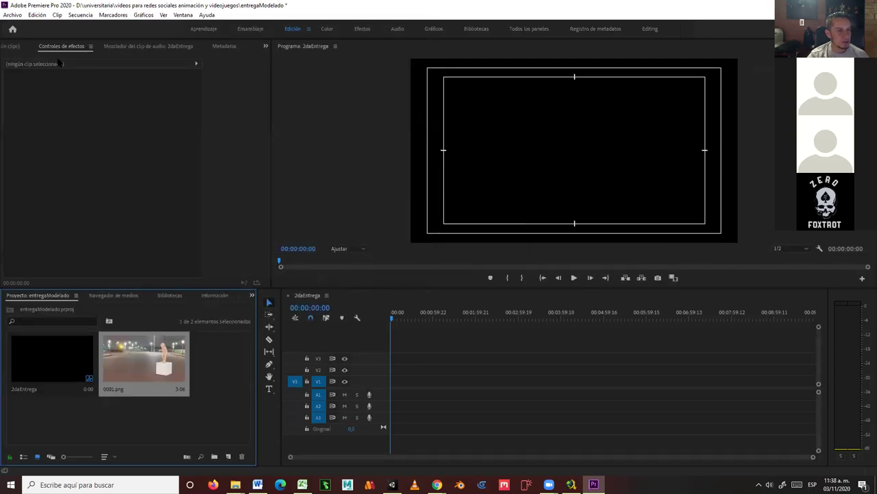
Import the frames in the alien folder inside tmp as an image sequence starting at 0001.
click(12, 16)
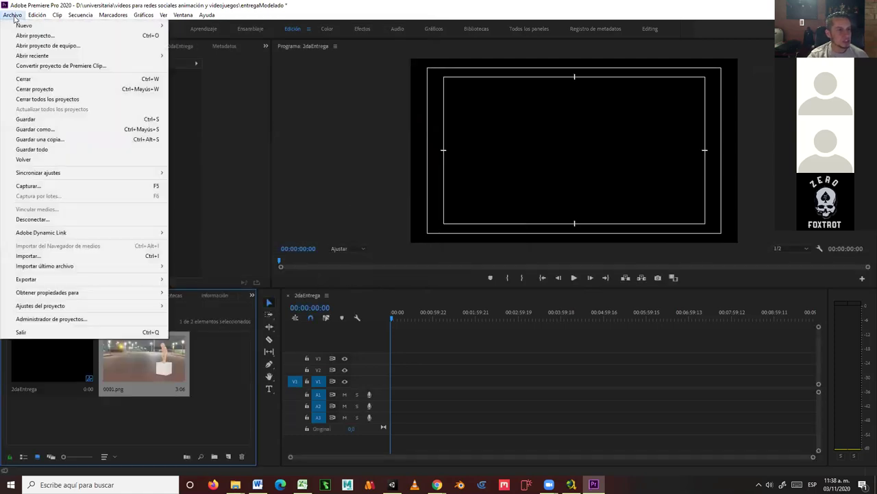
click(25, 256)
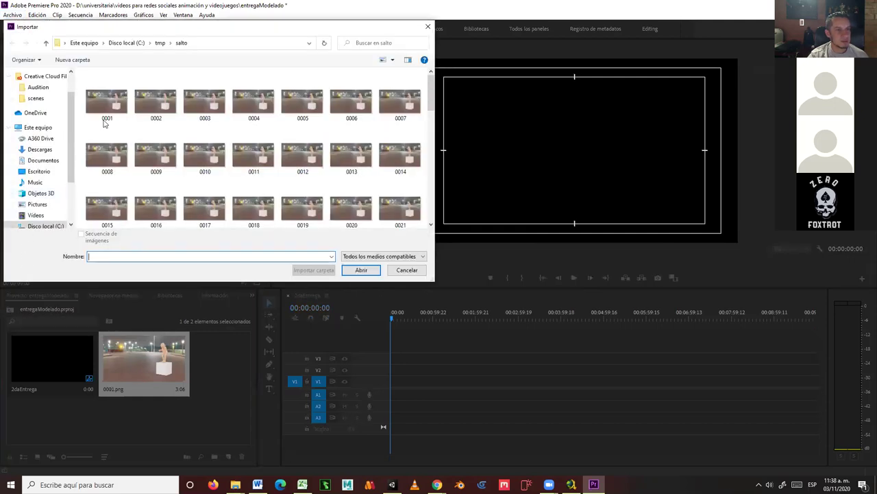
click(159, 43)
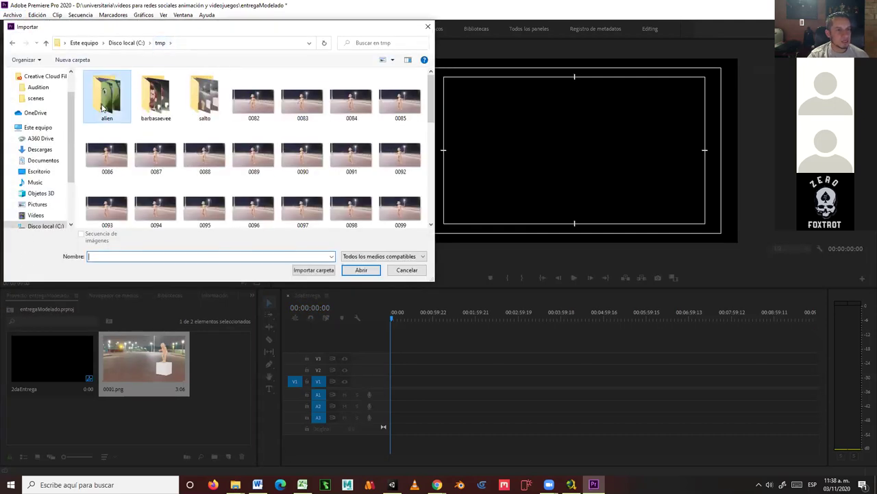
double_click(103, 107)
click(103, 107)
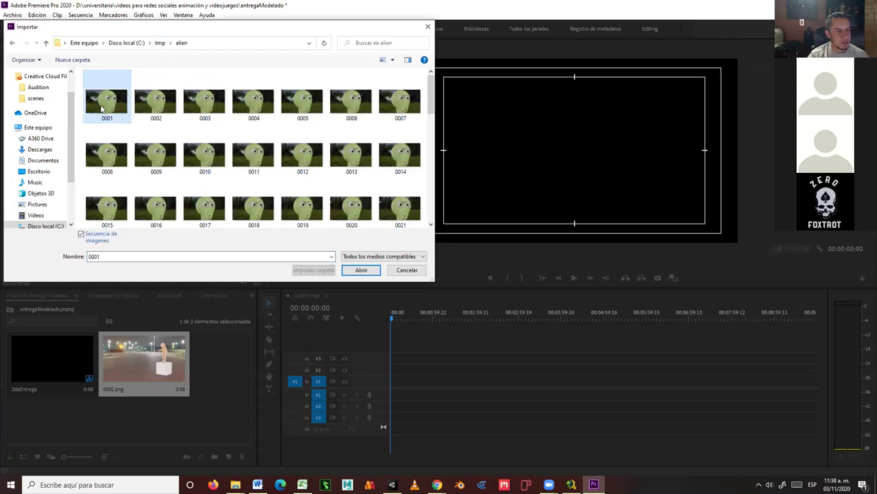
click(81, 235)
click(362, 270)
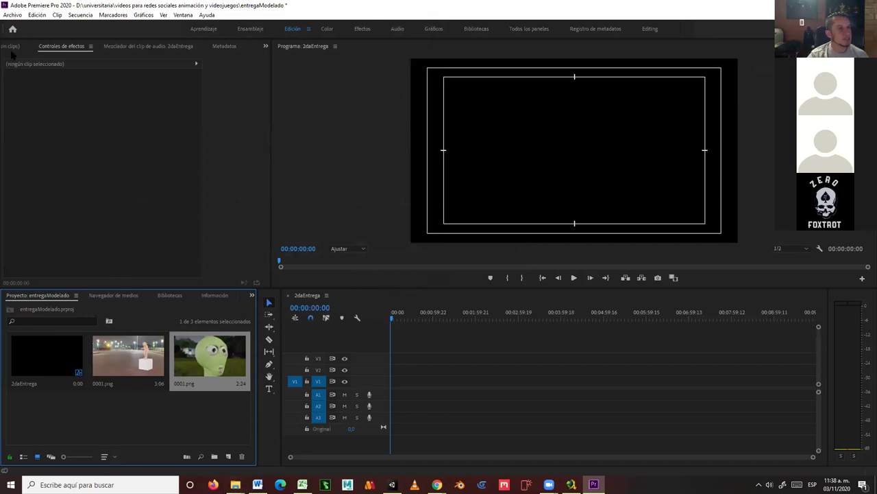
Import the SnowMan7 image from the Escritorio folder into the project.
click(12, 15)
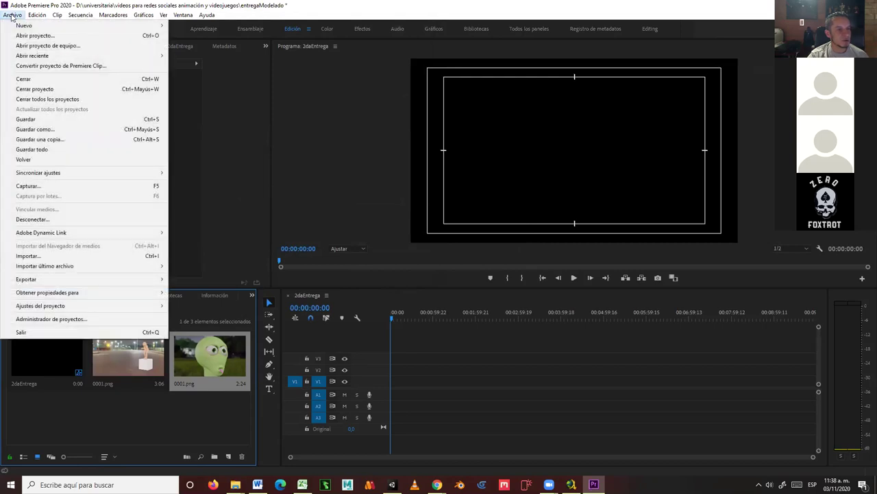
click(31, 256)
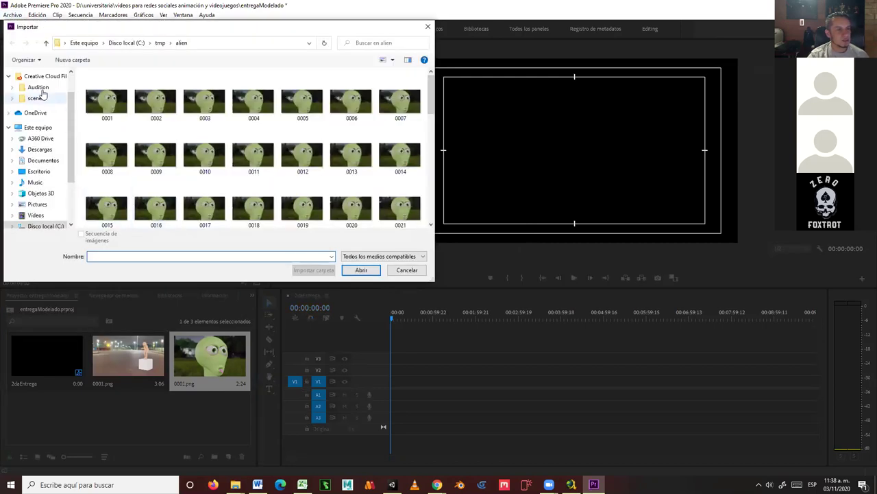
click(39, 171)
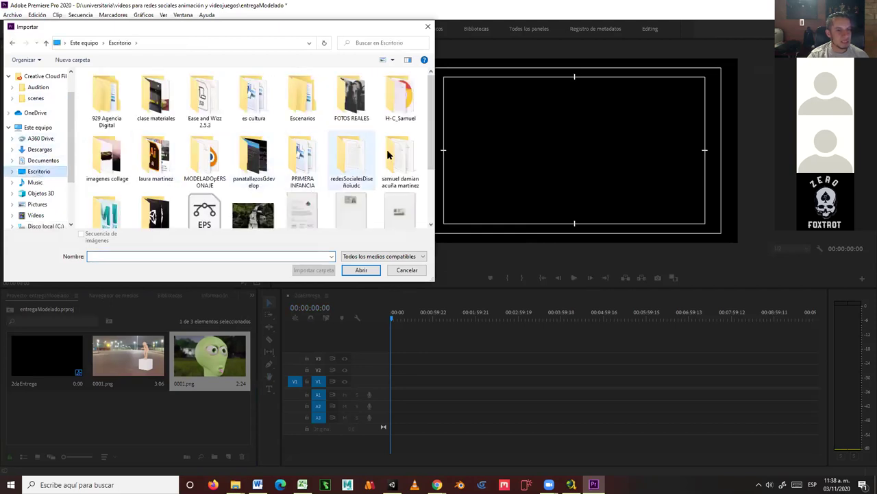
scroll(432, 127, down, 2)
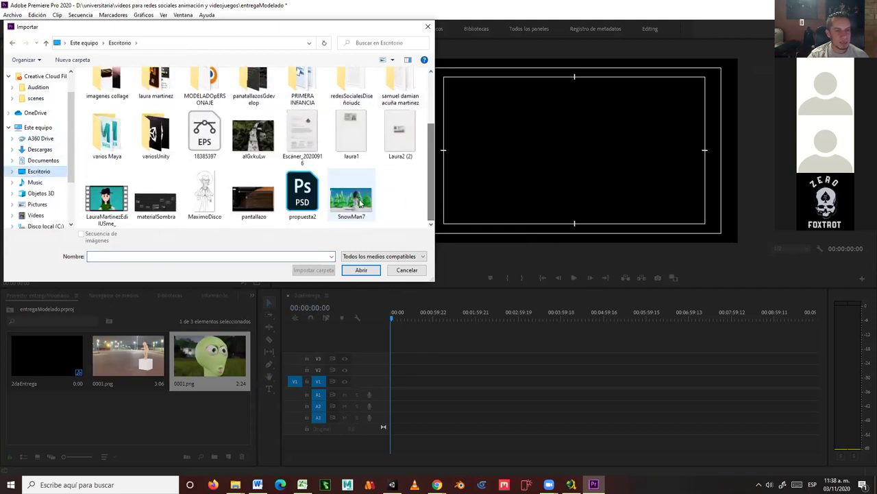
double_click(353, 199)
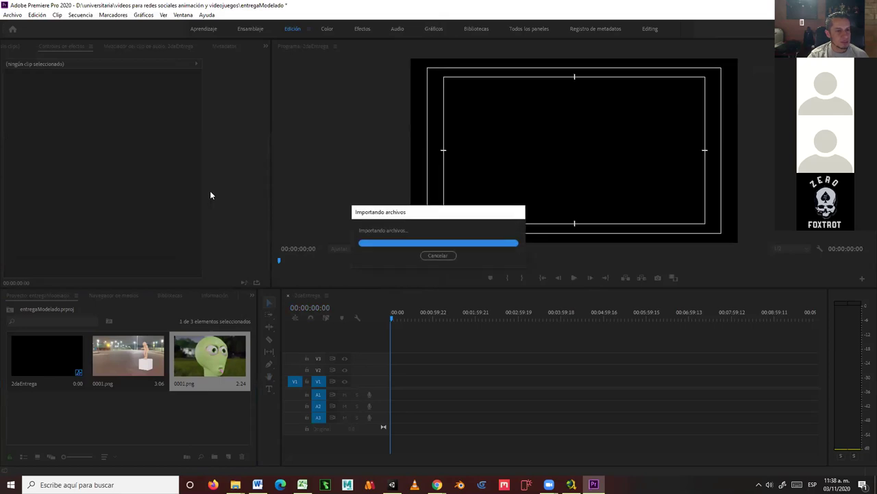
Import the comedor4 and comedorNOche2 images from the clase materiales folder on the desktop.
click(13, 14)
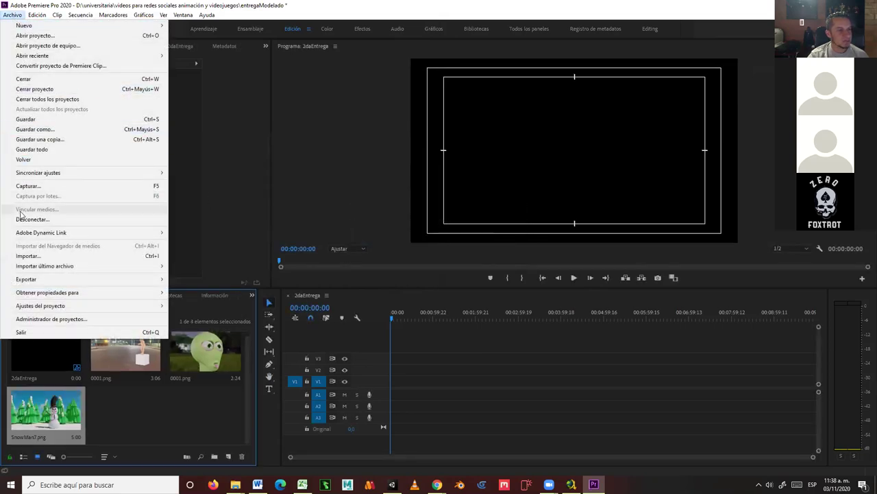
click(28, 256)
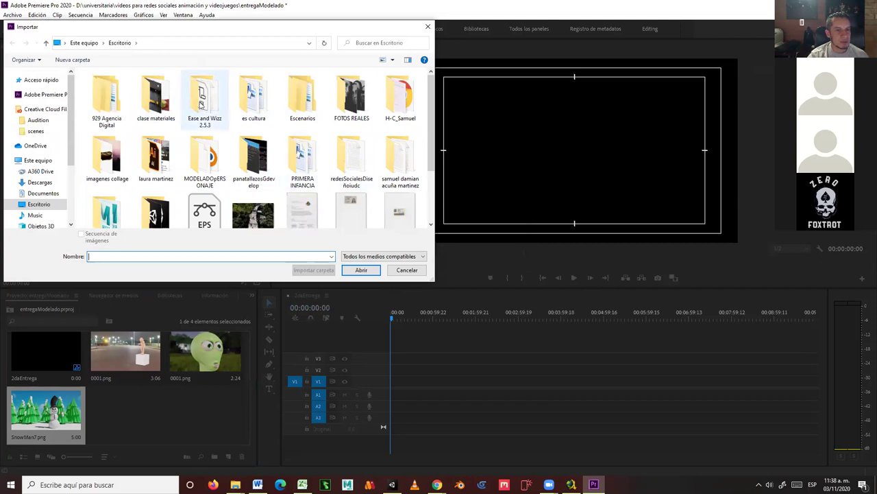
double_click(155, 100)
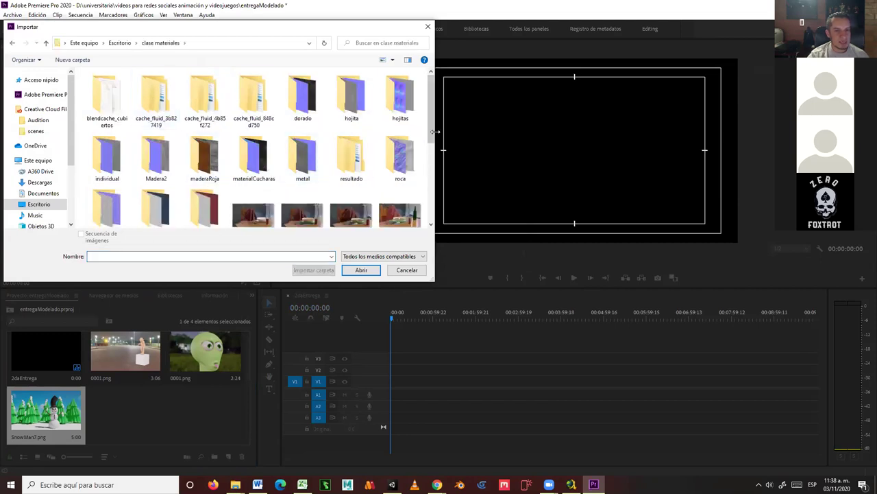
scroll(432, 137, down, 2)
click(409, 141)
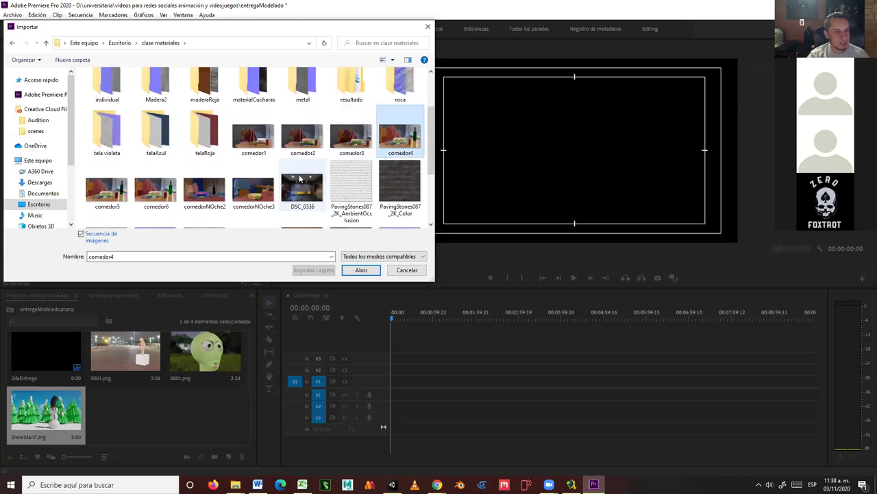
ctrl+click(209, 196)
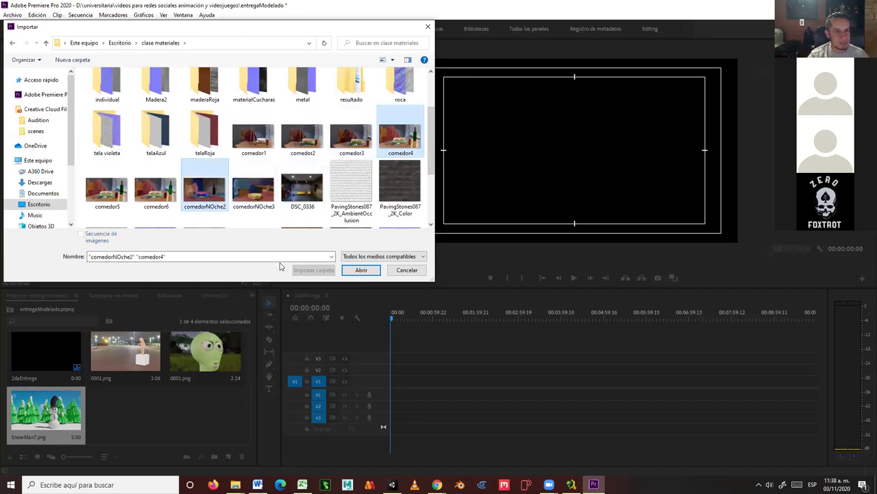
click(357, 270)
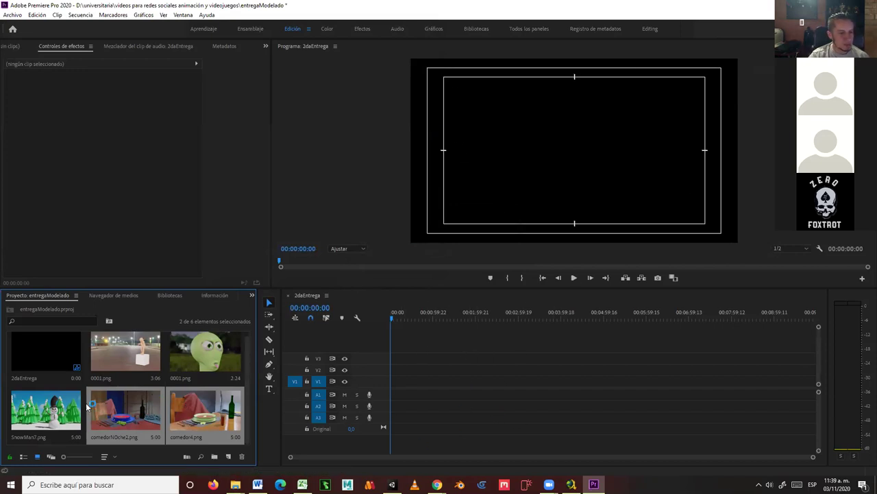
Place SnowMan7.png, comedorNOche2.png and comedor4.png back to back on track V1 from the start of the 2daEntrega sequence.
click(60, 406)
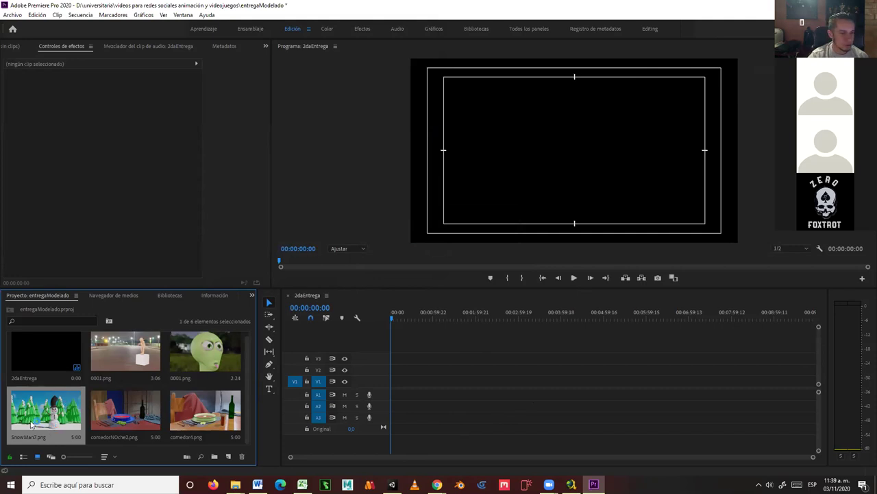
drag(96, 420, 396, 386)
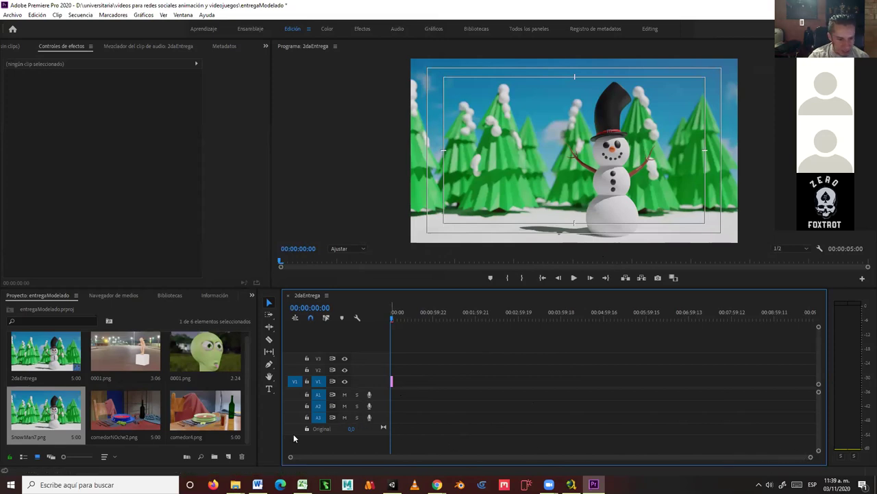
drag(810, 458, 517, 458)
drag(630, 467, 582, 460)
drag(386, 459, 436, 459)
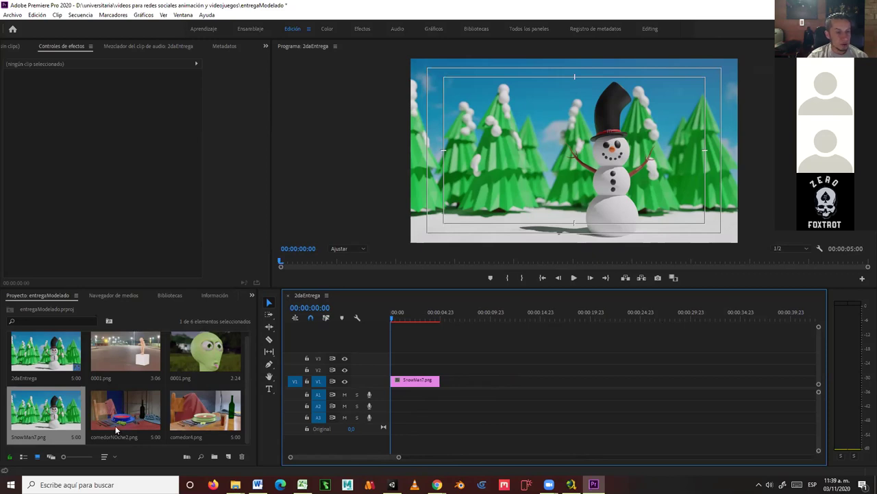
drag(141, 416, 452, 382)
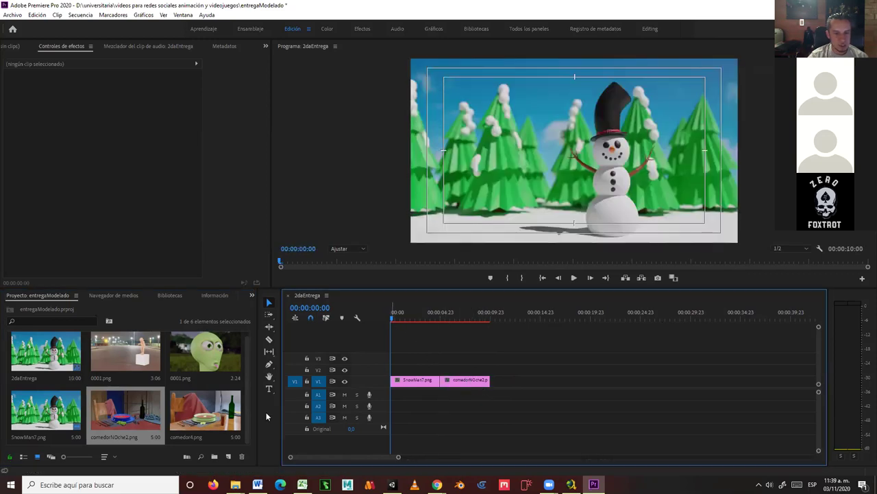
drag(192, 421, 497, 386)
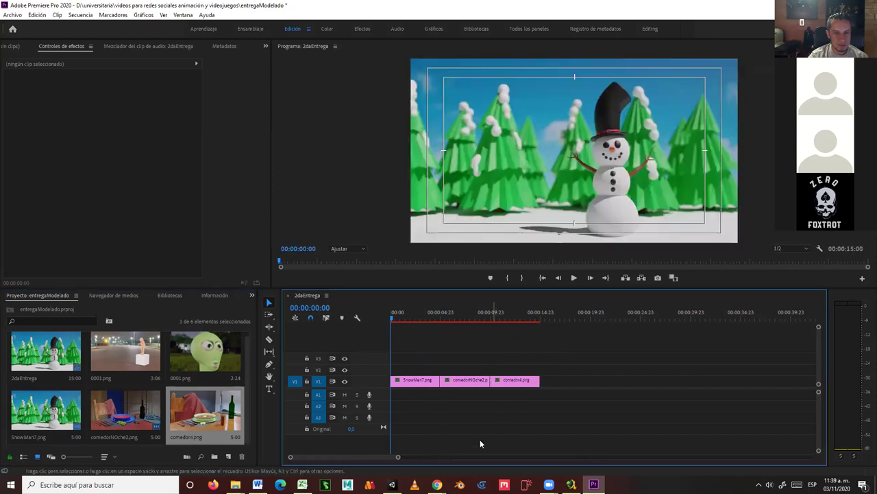
Append the salto and alien image sequences to track V1 directly after the comedor4.png clip.
drag(394, 317, 543, 321)
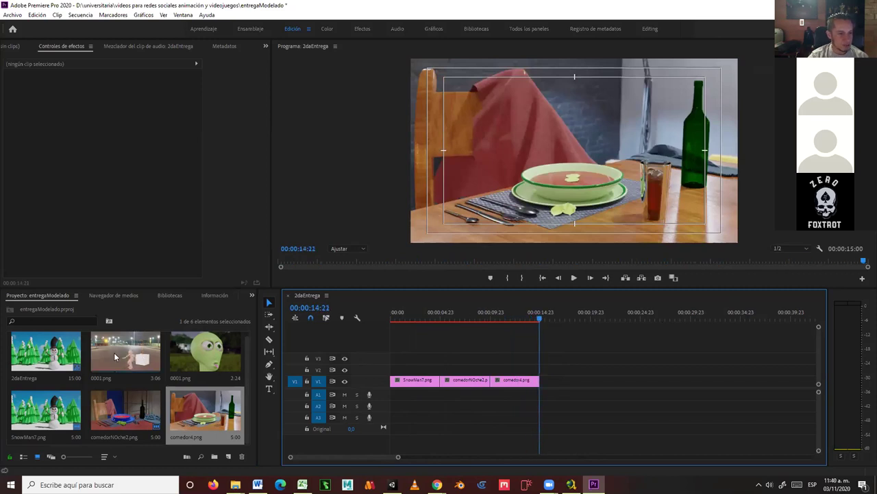
drag(200, 340, 549, 389)
drag(193, 359, 576, 394)
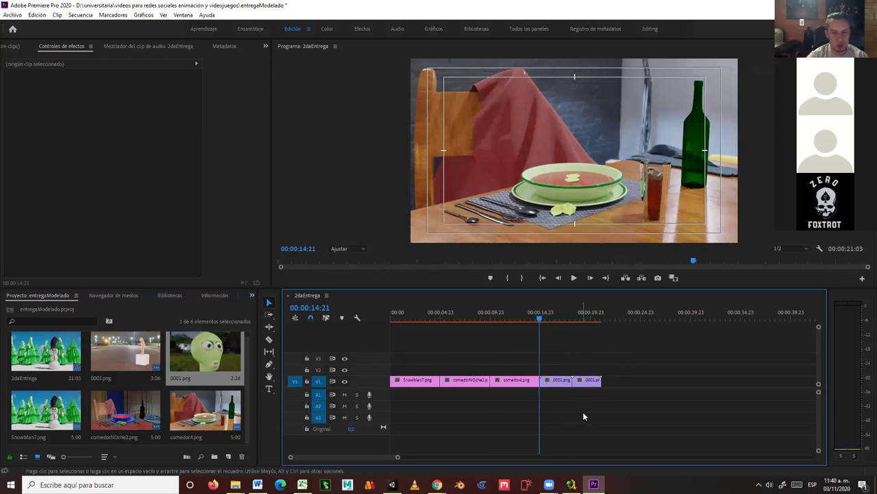
Play the assembled 2daEntrega sequence from the beginning to review all five clips.
click(562, 320)
drag(565, 322, 381, 339)
key(space)
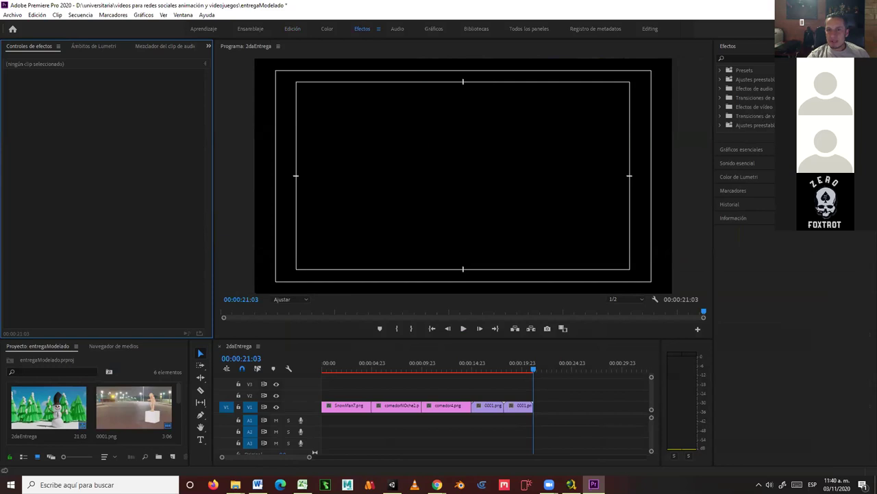
Apply the Disolución cruzada video transition at the two cuts between the SnowMan7, comedorNOche2 and comedor4 clips.
click(720, 116)
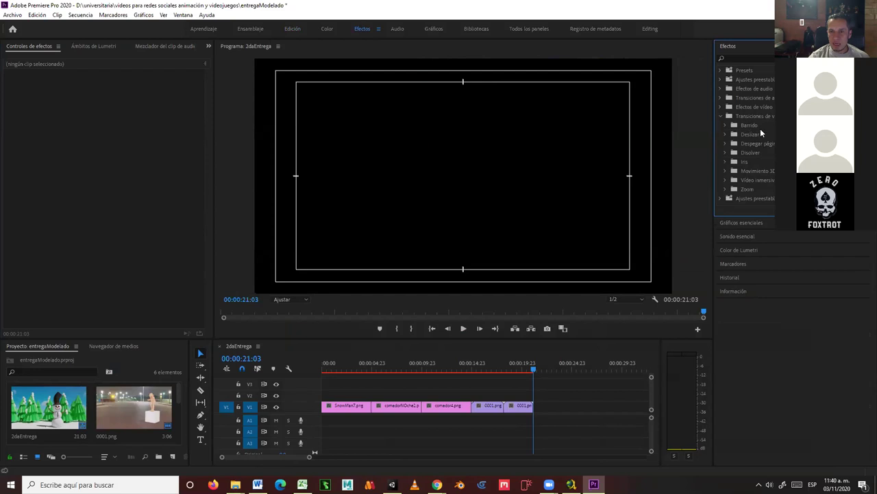
click(725, 153)
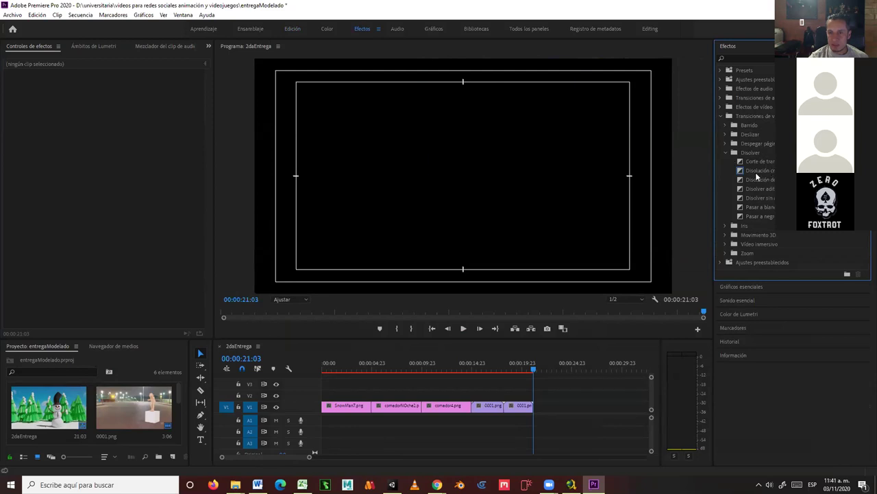
drag(754, 169, 372, 414)
drag(533, 368, 363, 386)
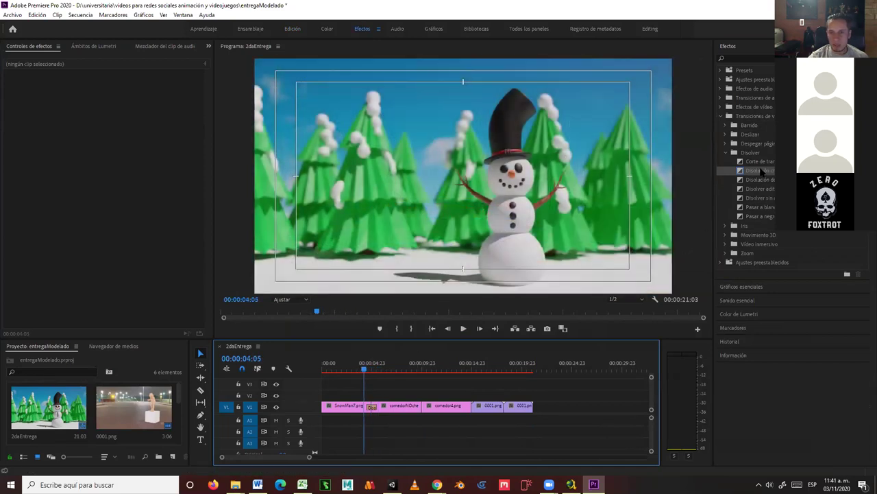
drag(763, 172, 423, 410)
Shorten the three still image clips to about 3.5 seconds each and close the gaps so all clips stay adjacent on V1.
drag(364, 371, 321, 386)
drag(367, 411, 398, 412)
drag(507, 427, 432, 410)
drag(329, 369, 376, 368)
drag(431, 370, 352, 369)
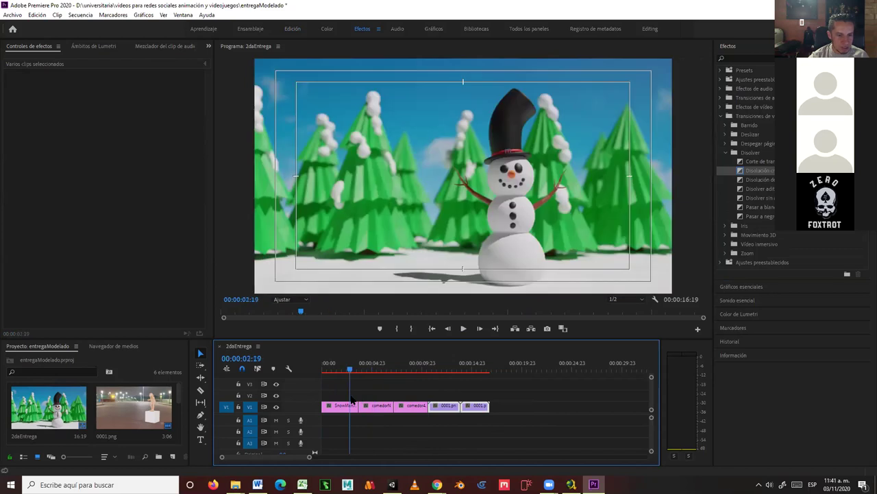
Add Disolución cruzada transitions at both cuts between the shortened still clips and play the sequence from the start.
drag(754, 172, 362, 410)
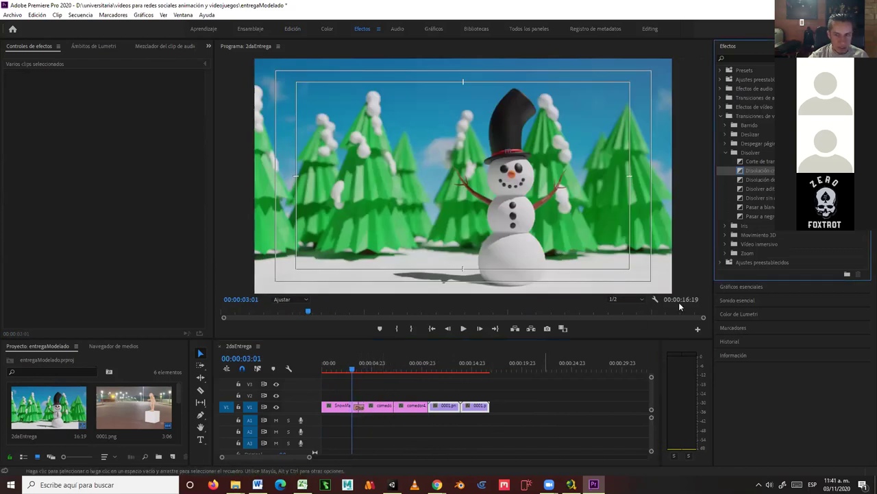
drag(760, 170, 395, 407)
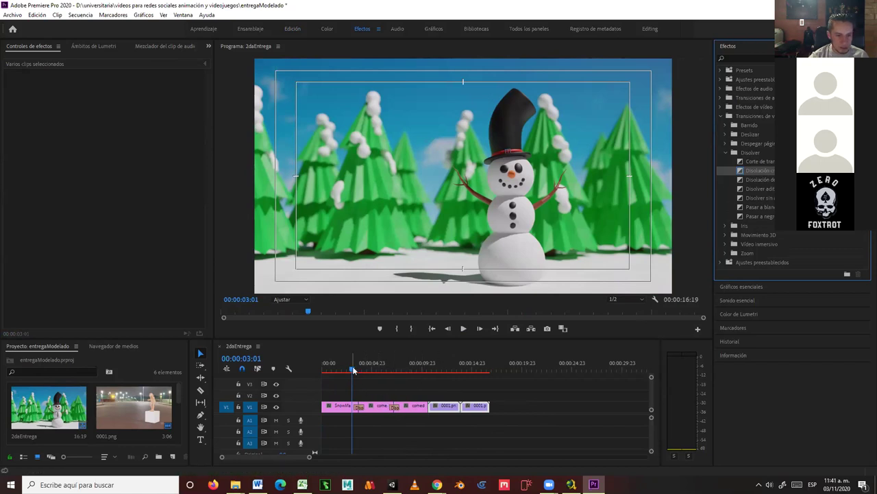
drag(354, 370, 319, 373)
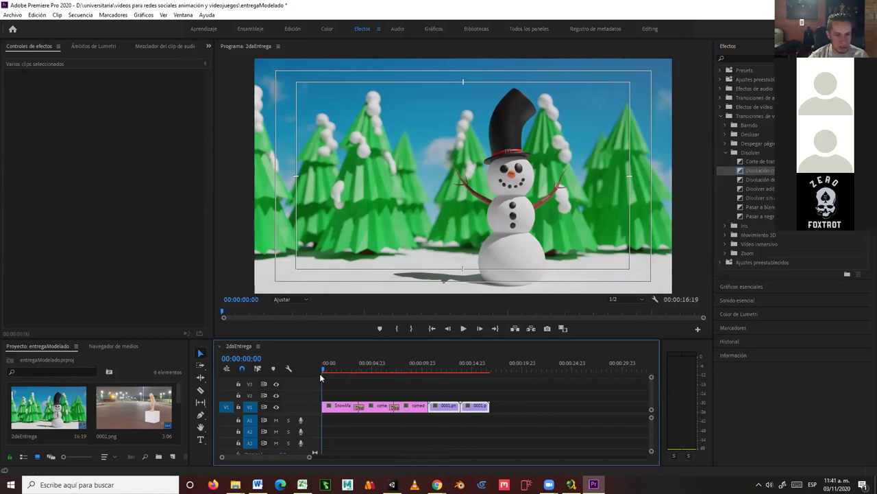
key(space)
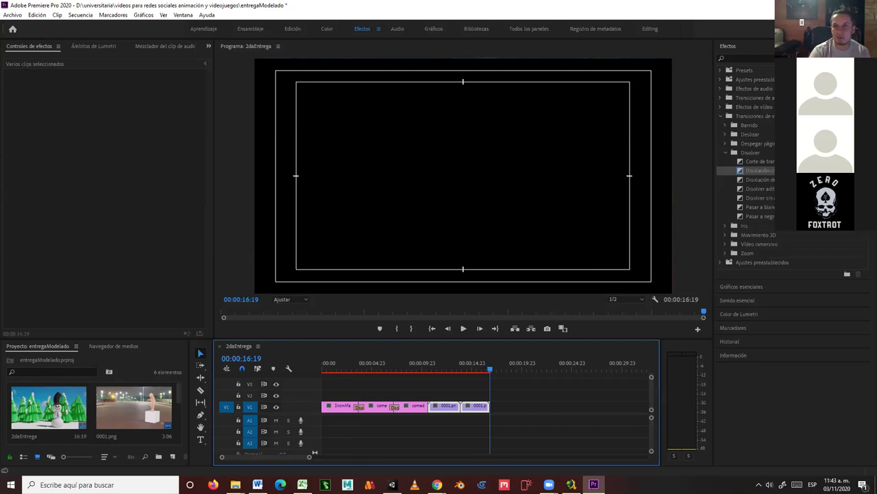
Close Premiere Pro, open Blender and start a new General file.
click(865, 5)
click(454, 249)
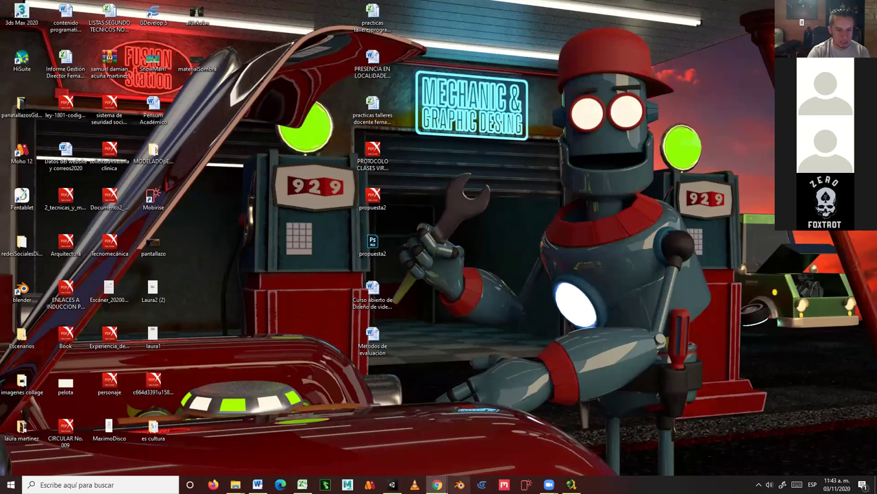
click(459, 484)
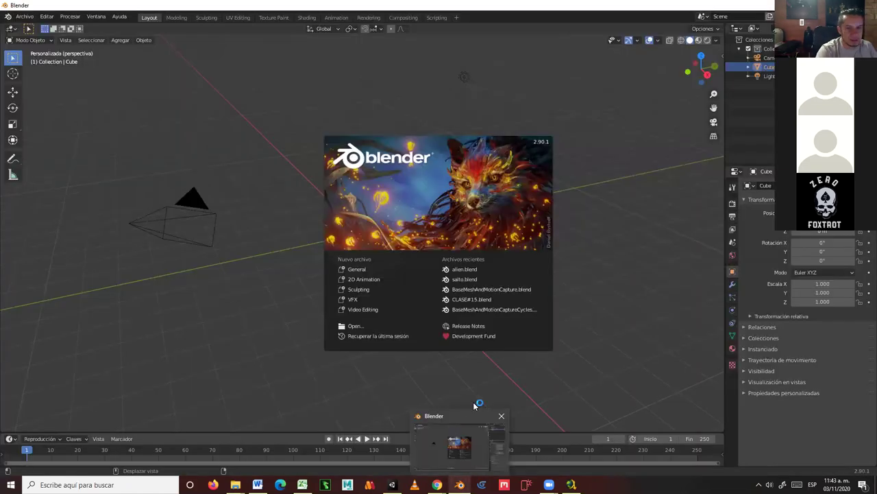
click(366, 272)
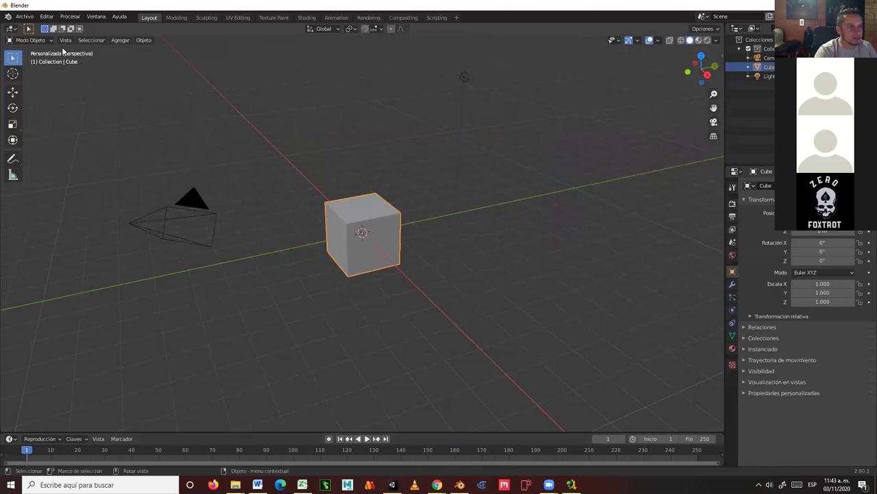
Add a mesh plane at the cube's location and scale it up uniformly to about 5.9.
click(119, 40)
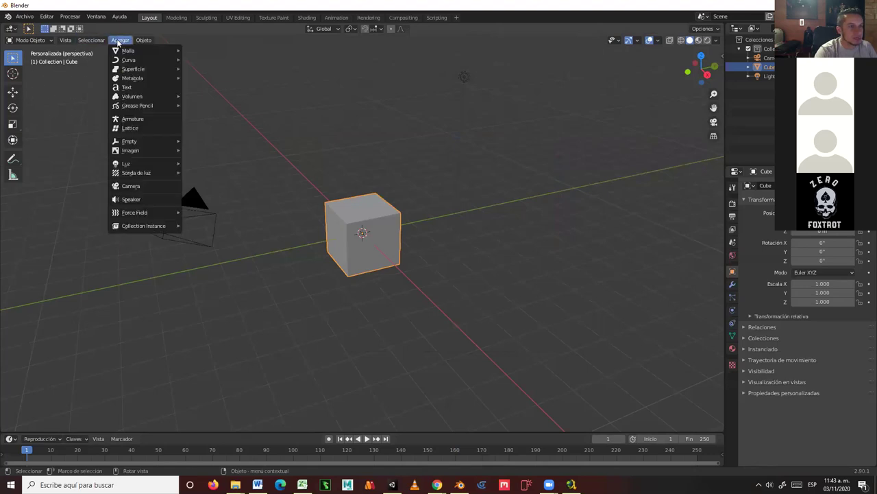
mouse_move(138, 50)
click(199, 51)
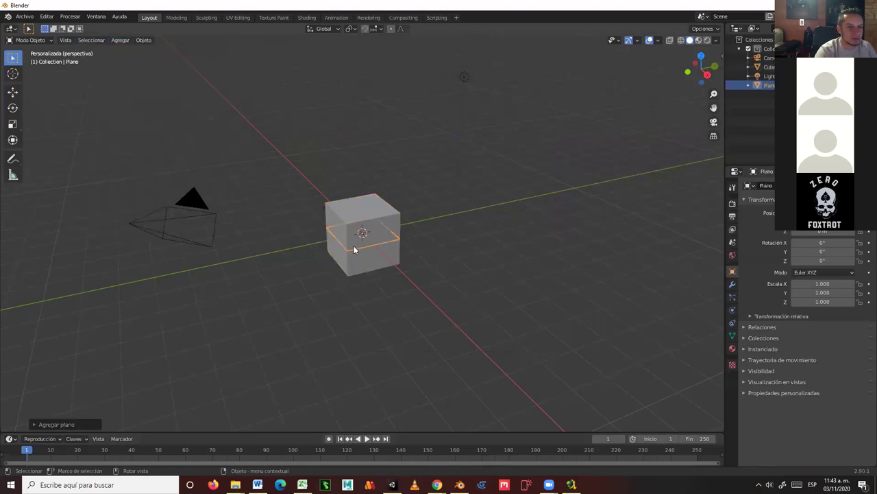
click(13, 124)
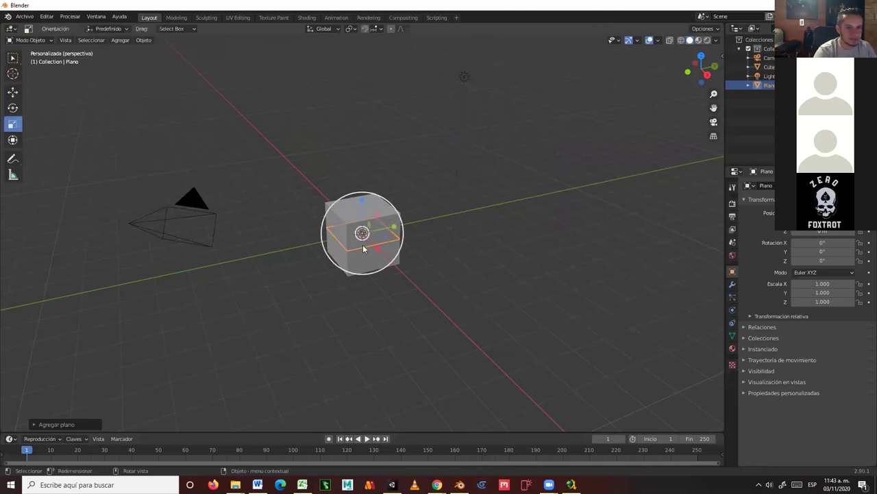
drag(404, 234, 611, 178)
Raise the plane along the Z axis to about 2.06 m, above the cube.
click(14, 92)
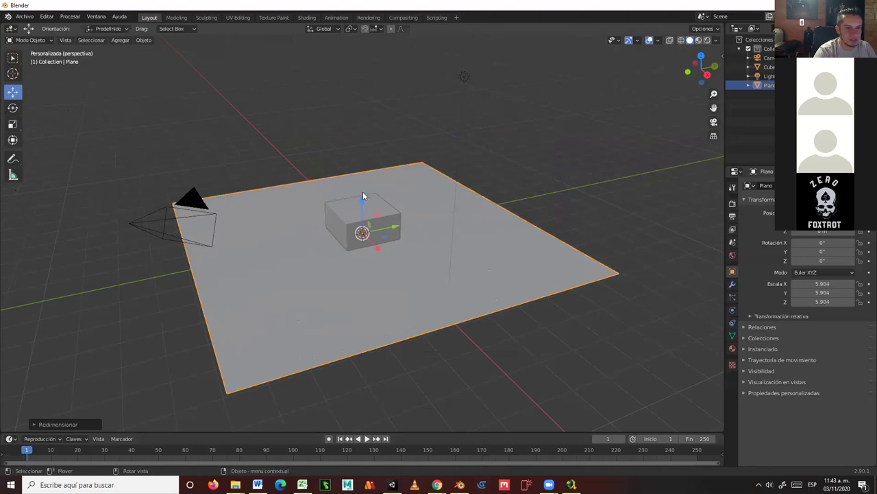
drag(363, 196, 355, 145)
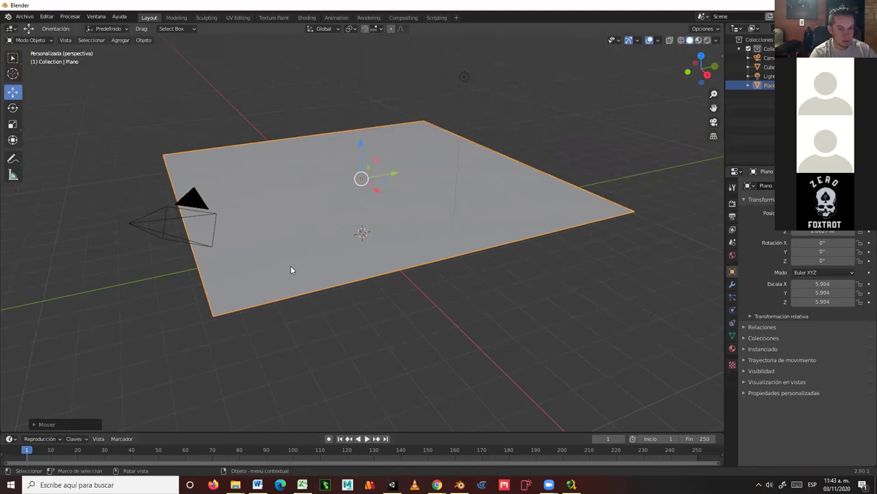
Delete the plane above the cube and add a mesh Grid in its place.
key(Delete)
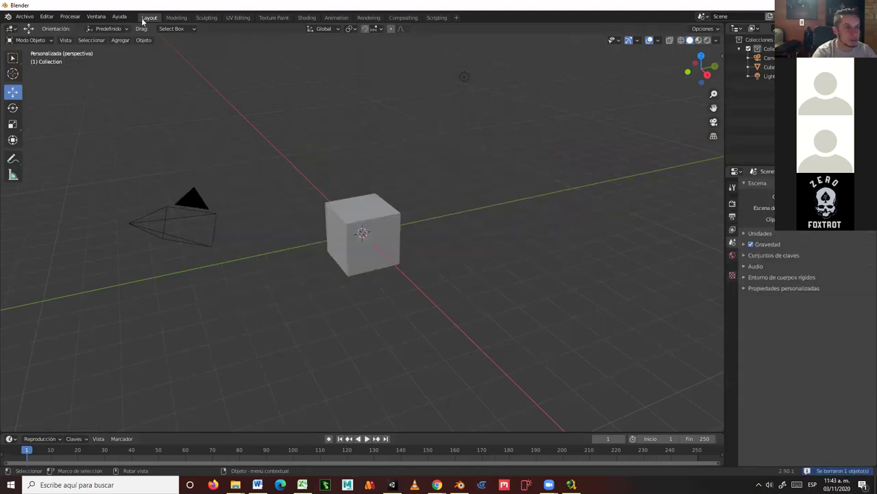
click(120, 40)
mouse_move(128, 50)
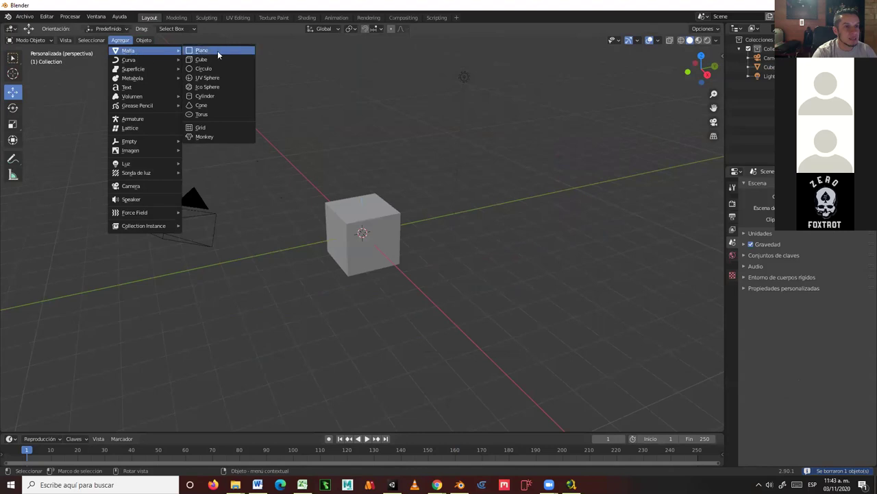
click(212, 128)
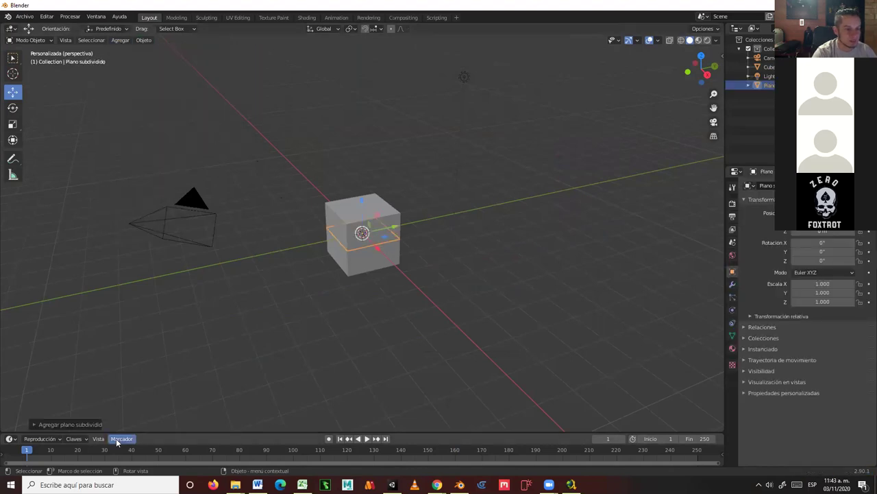
Set the new grid's X and Y subdivisions to 80 each.
click(34, 427)
click(128, 326)
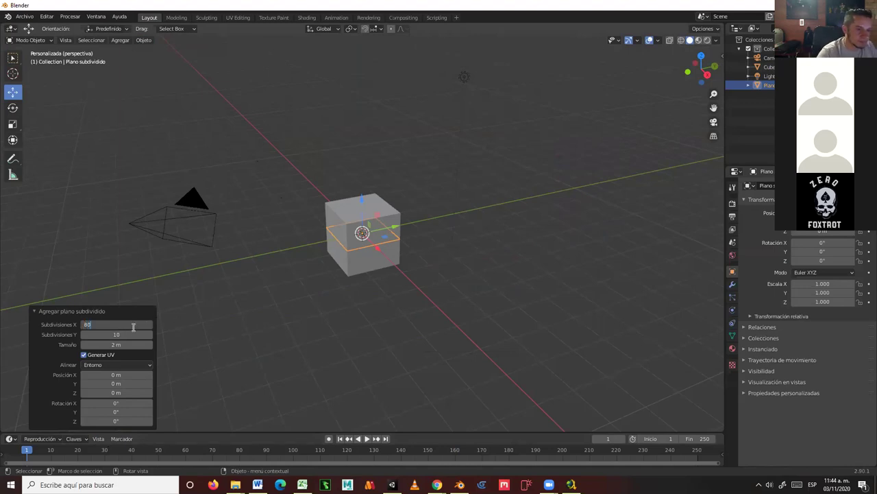
text(80)
key(Return)
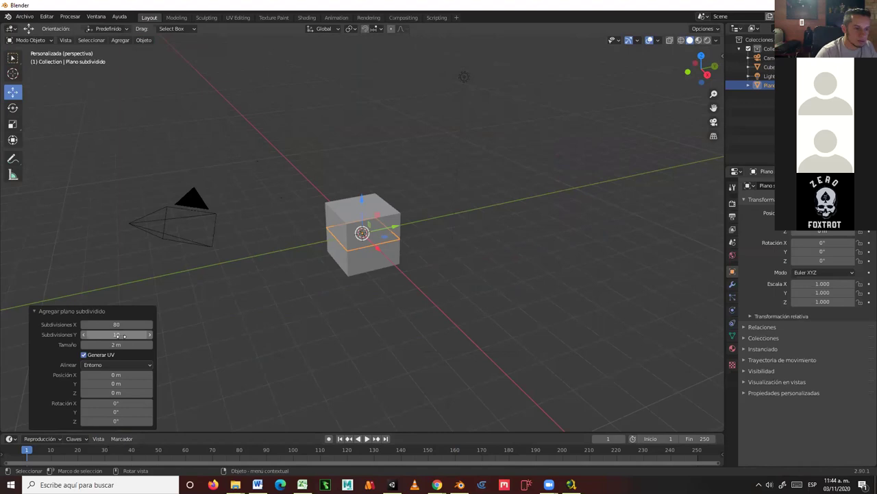
click(122, 335)
text(80)
key(Return)
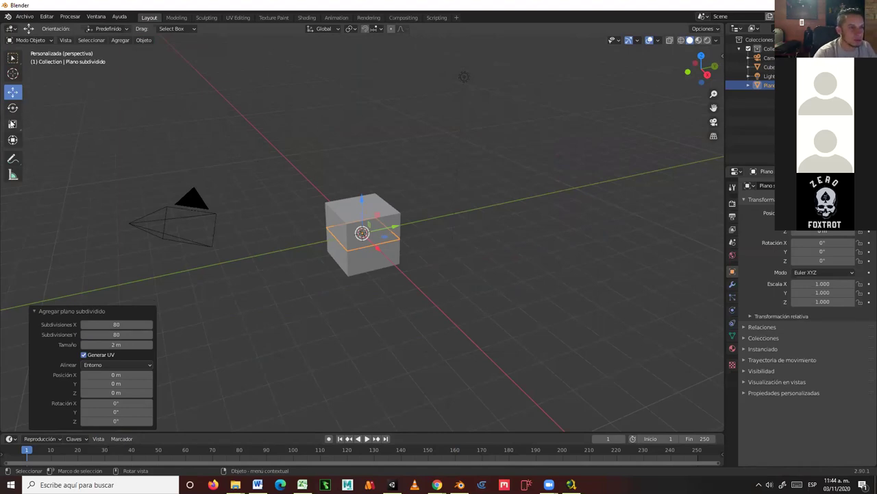
Scale the grid up uniformly to about 4.8 and raise it about 1.49 m along Z, above the cube.
click(12, 123)
drag(398, 228, 575, 205)
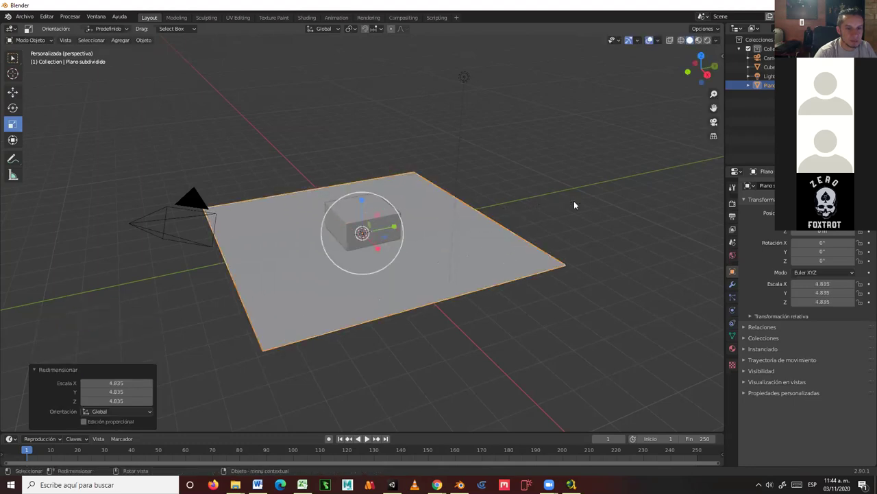
click(12, 92)
drag(362, 204, 362, 166)
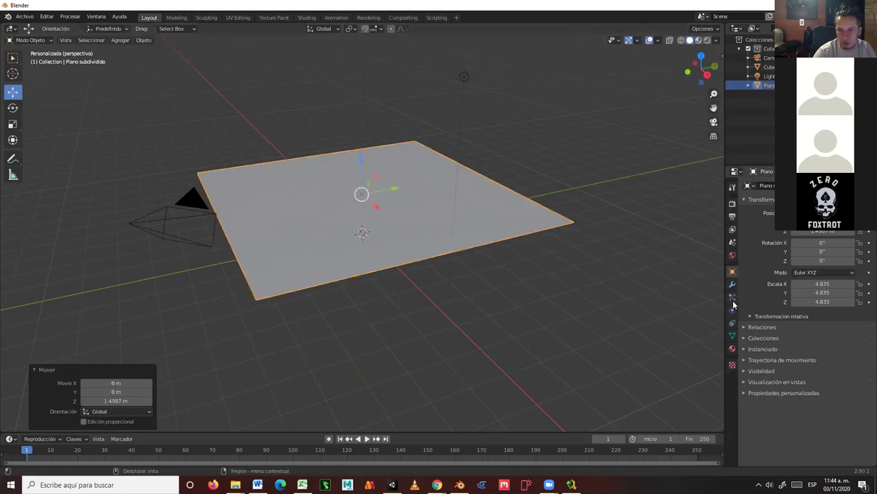
Add the Ropa (cloth) modifier to the grid and open its cloth physics settings.
click(732, 324)
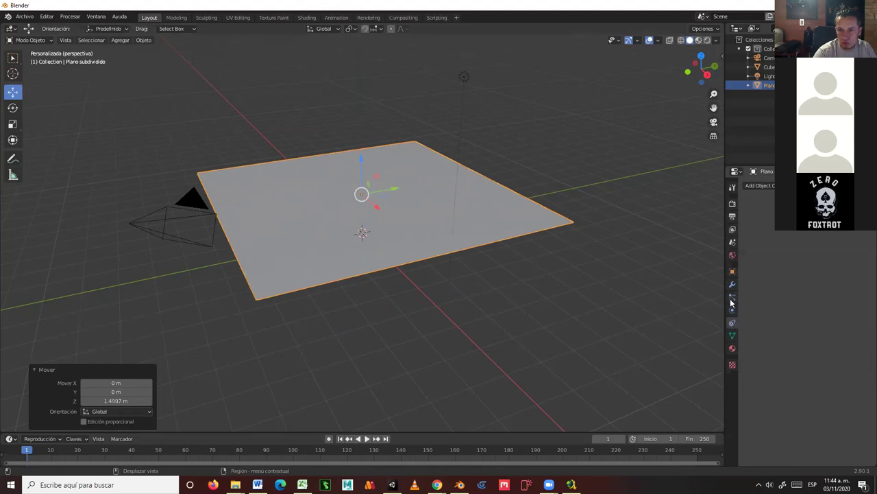
click(733, 298)
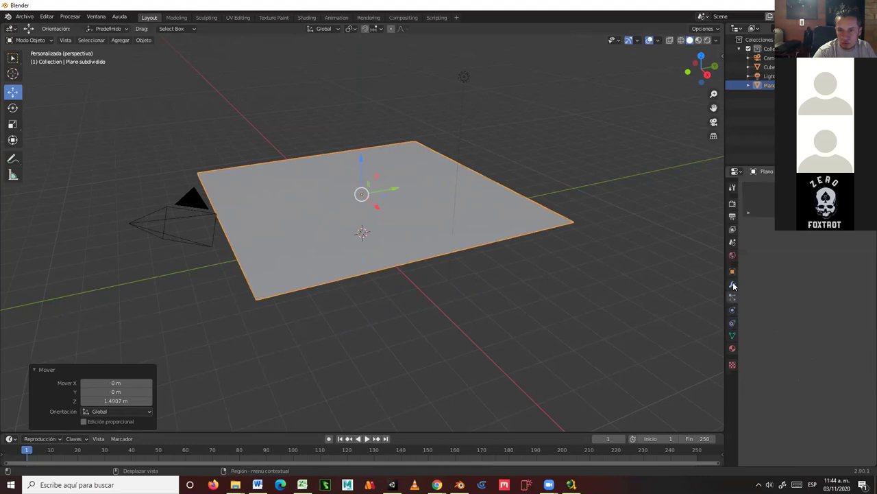
click(732, 284)
click(758, 185)
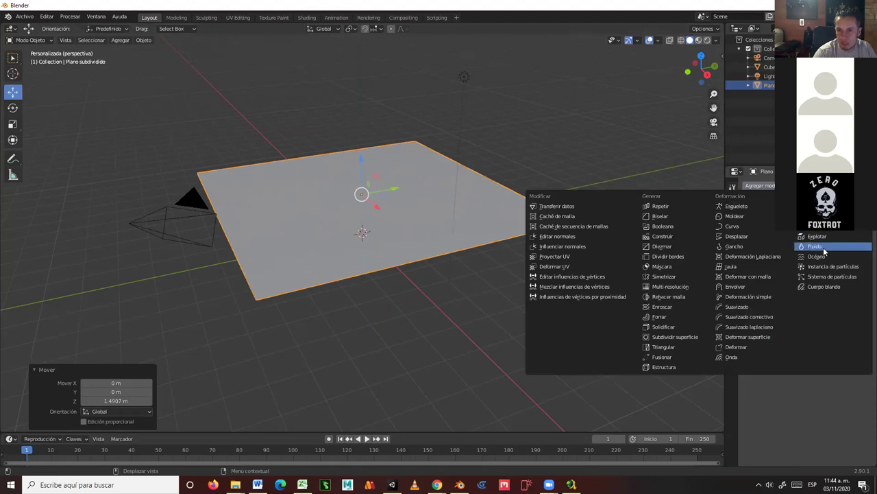
click(816, 205)
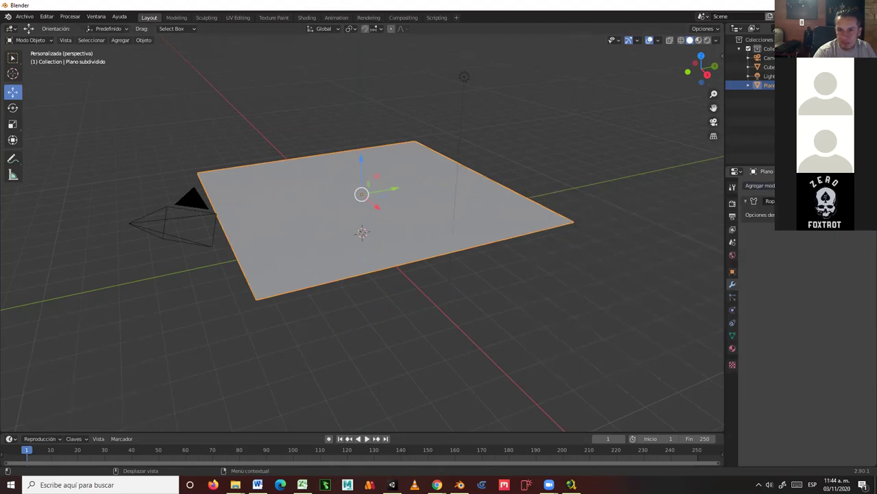
click(733, 323)
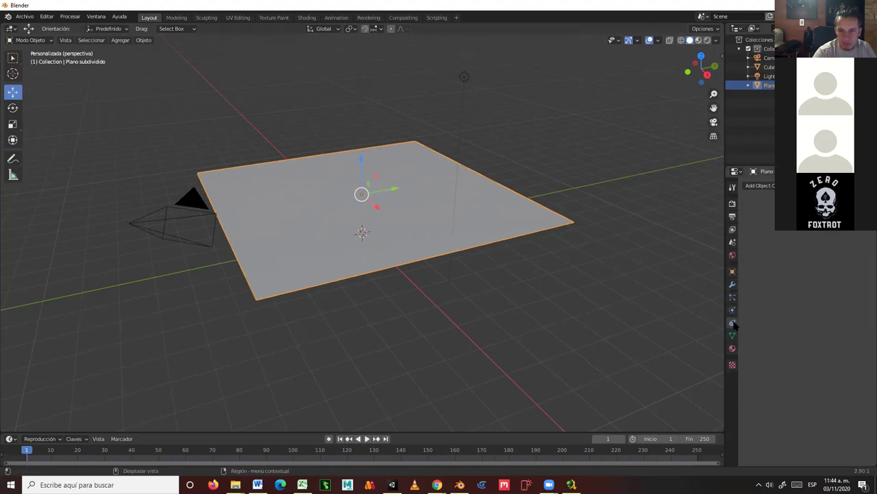
click(732, 300)
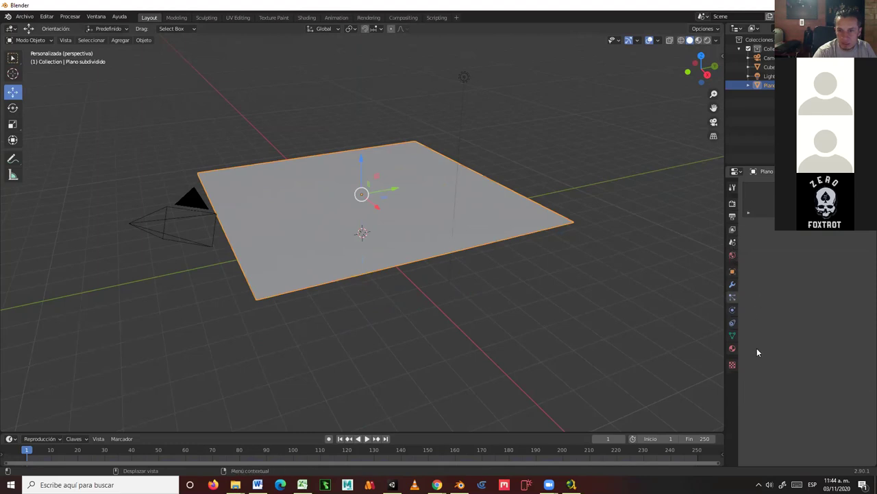
click(733, 336)
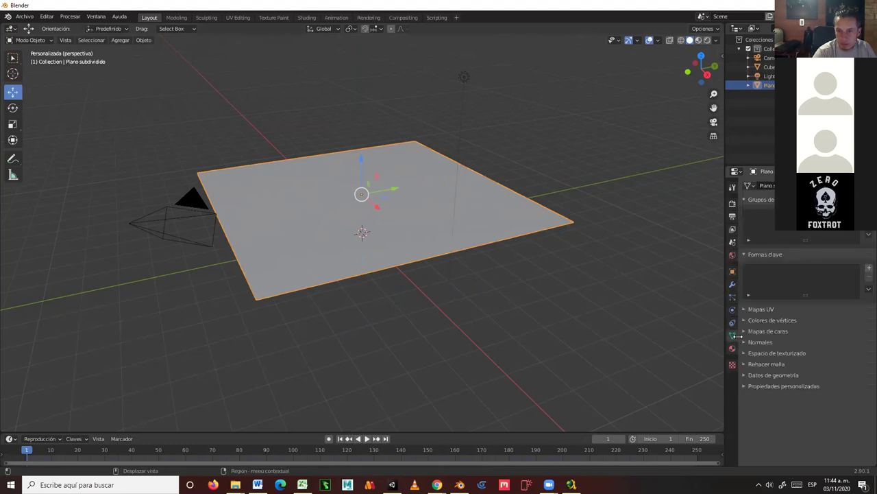
click(734, 325)
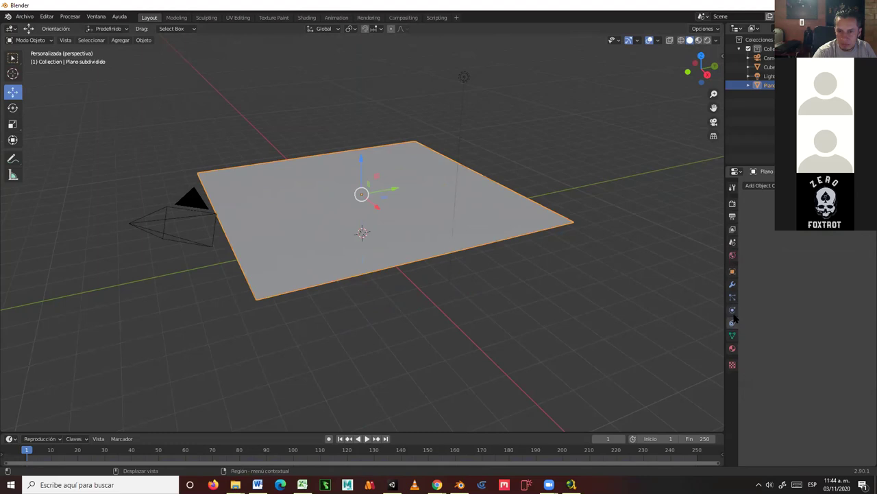
click(733, 310)
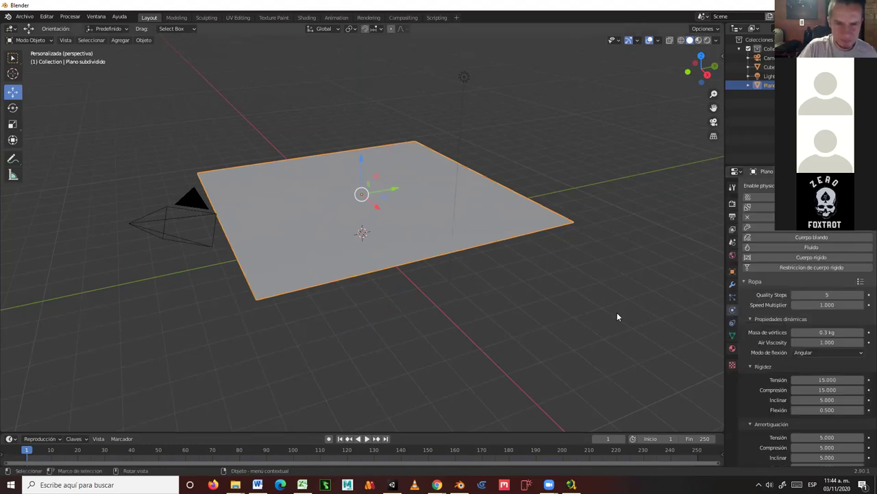
Enable Colisión physics on the cube beneath the grid.
middle_drag(574, 304, 578, 282)
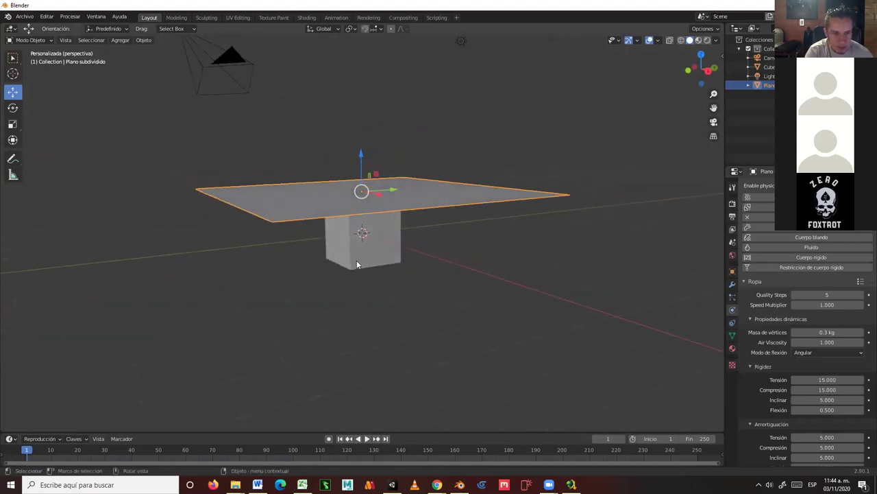
click(356, 264)
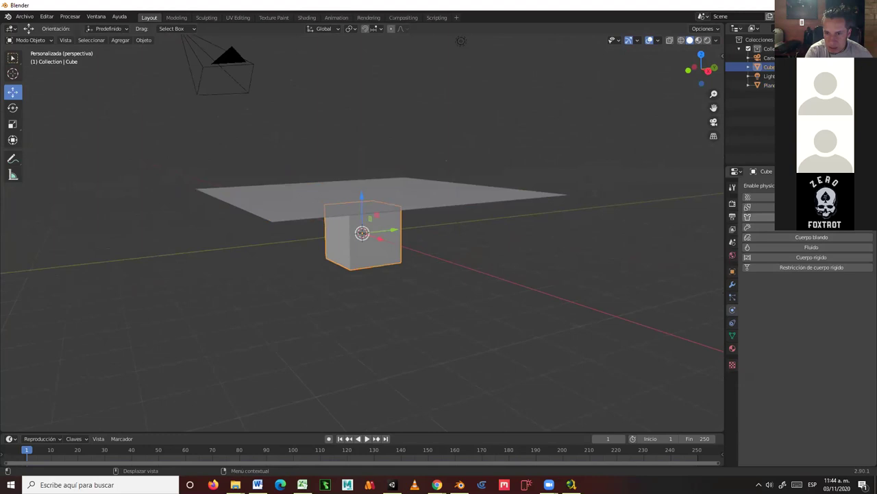
click(761, 207)
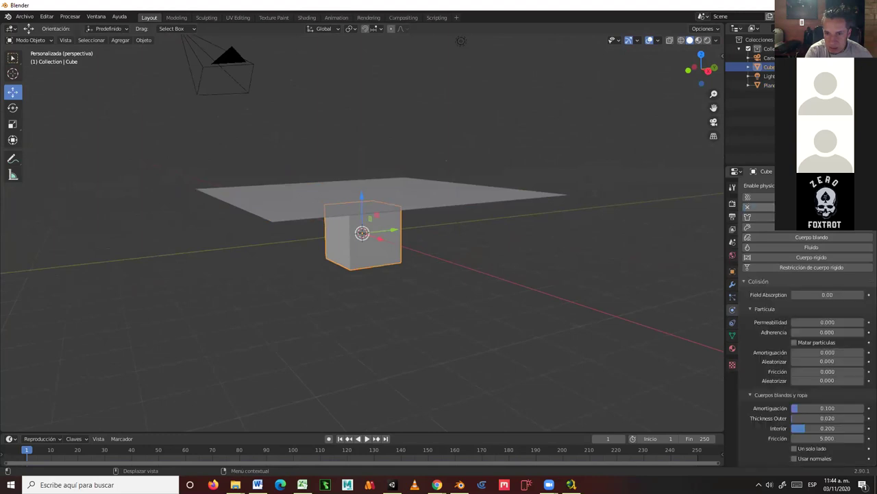
Select the grid, preview the cloth falling over the cube, and return the timeline to frame 0.
click(495, 196)
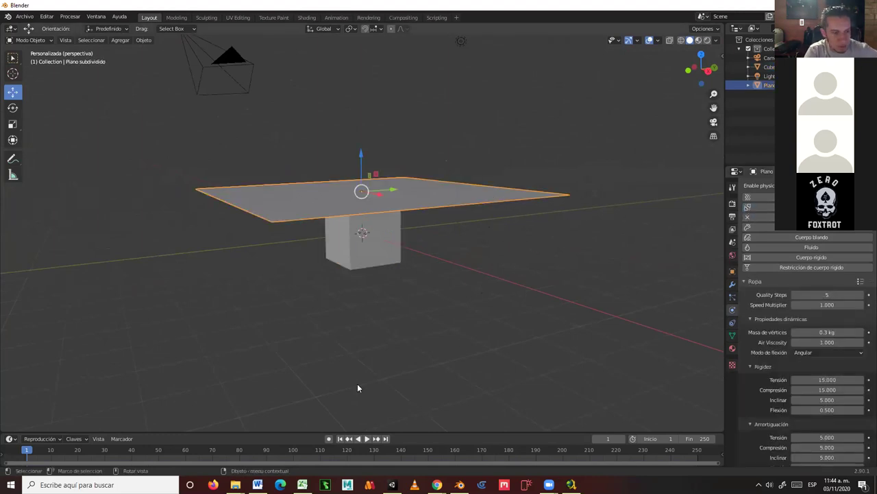
click(366, 440)
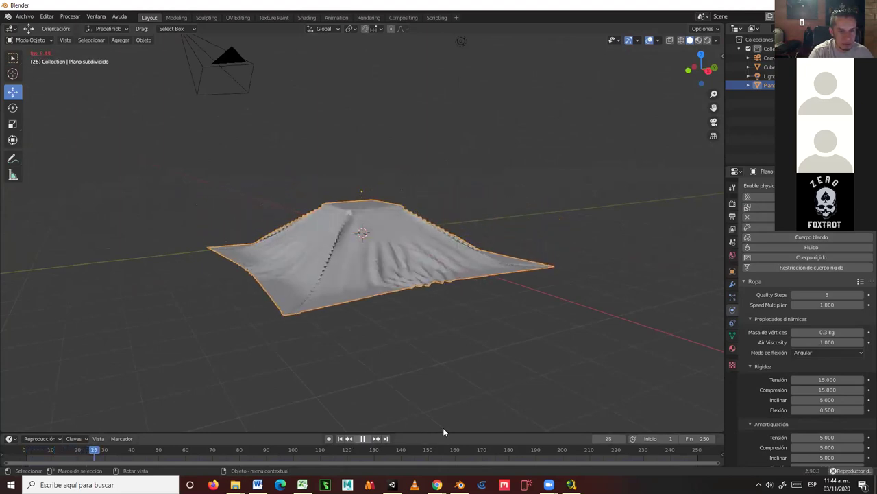
click(364, 439)
key(space)
click(27, 450)
key(space)
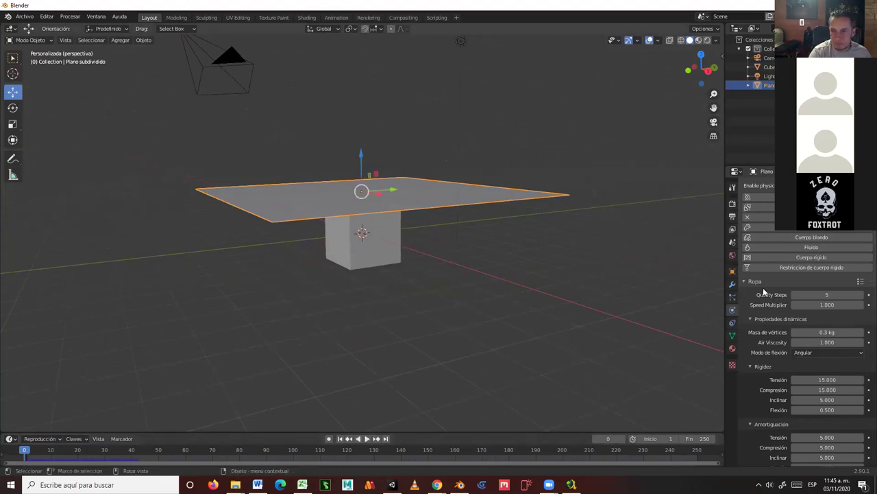
Set the cloth's Quality Steps to 25 and run the simulation to frame 27.
click(822, 294)
text(25)
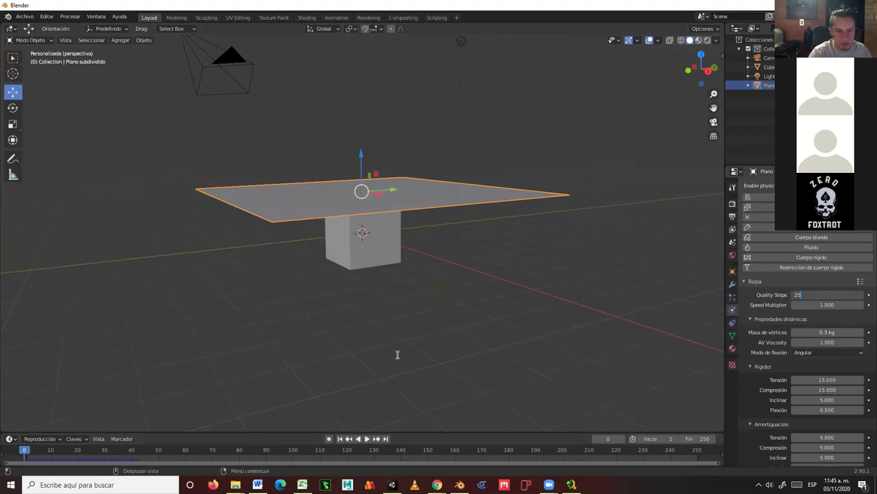
click(367, 439)
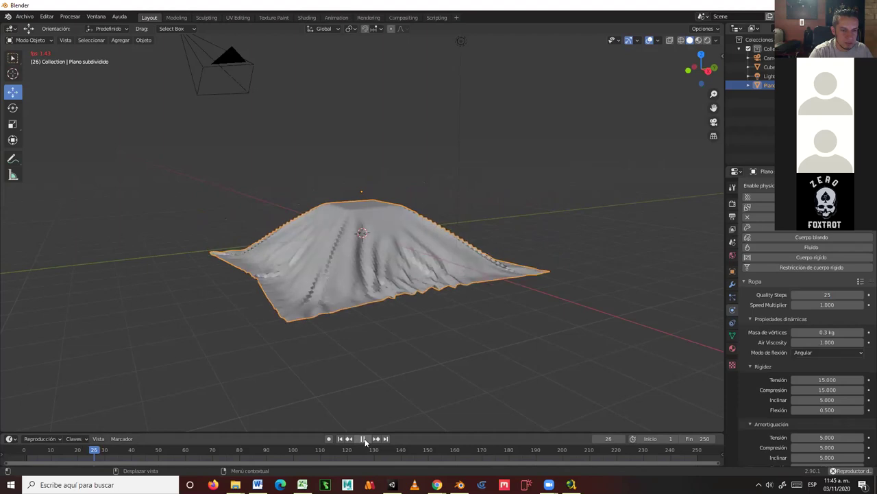
click(364, 438)
Apply smooth shading to the draped cloth.
middle_drag(510, 331, 459, 317)
right_click(390, 296)
click(393, 298)
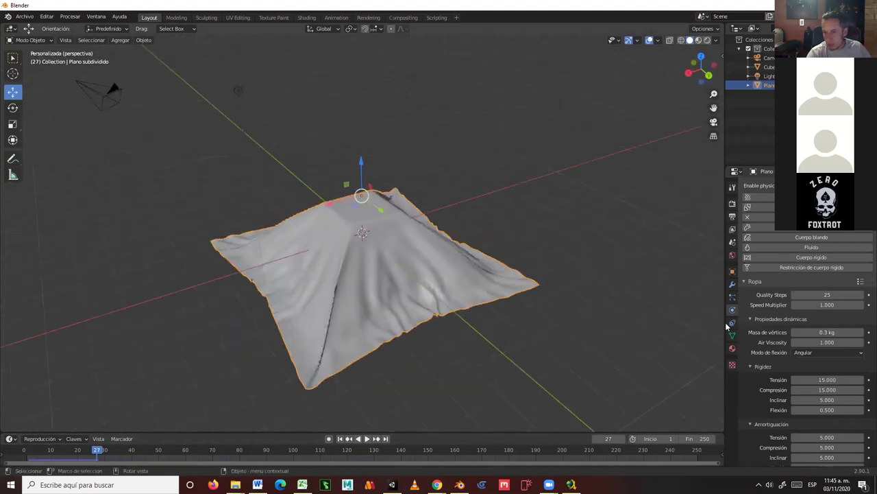
Set the end frame of the cloth simulation cache to 27.
scroll(790, 320, down, 6)
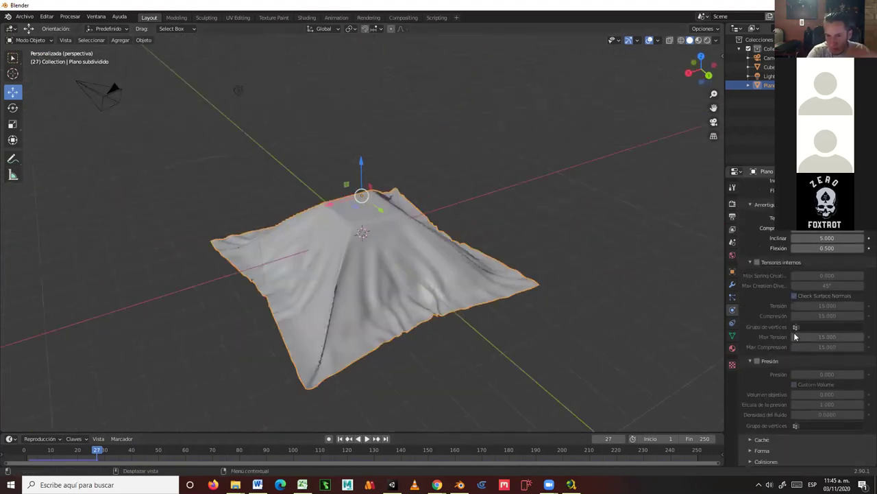
scroll(763, 403, down, 1)
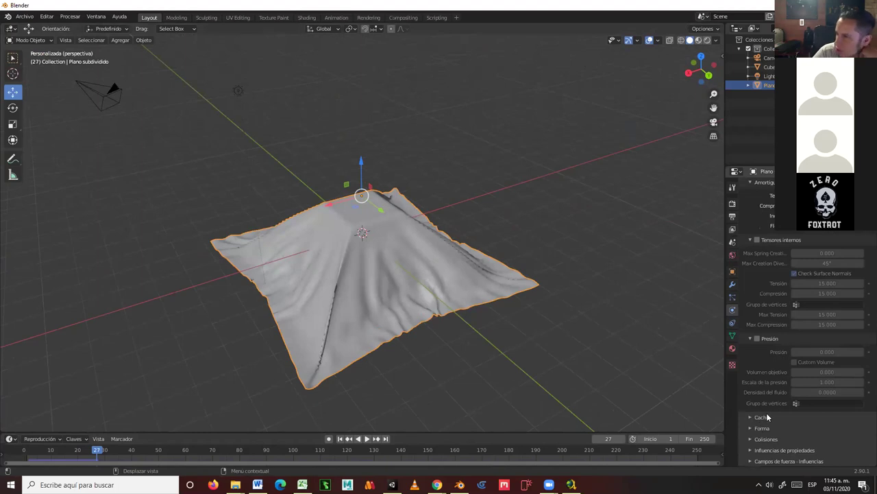
click(750, 418)
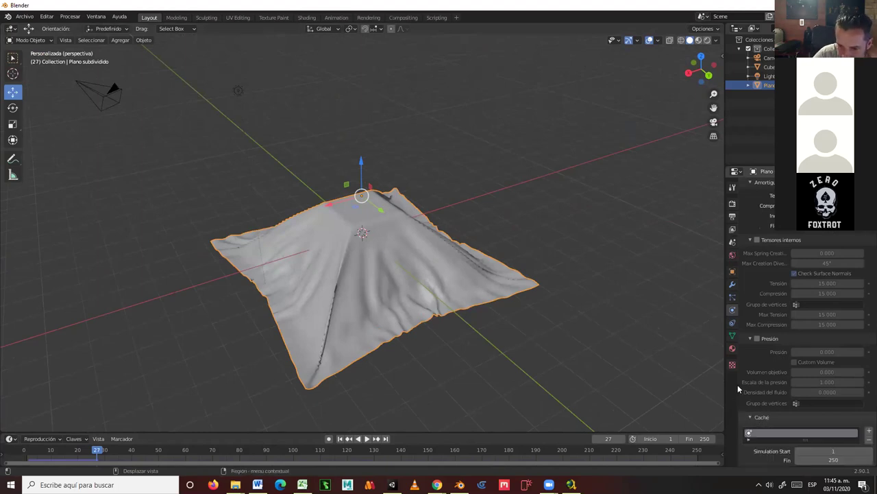
scroll(771, 377, down, 2)
scroll(788, 412, down, 1)
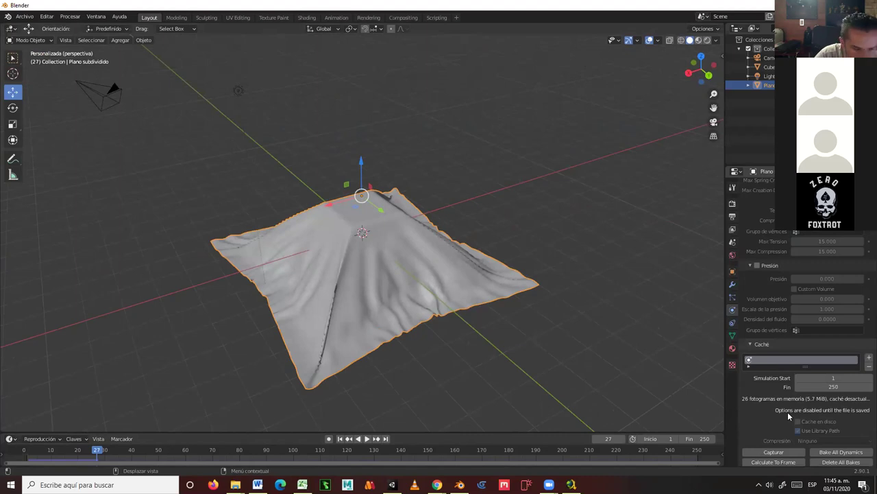
click(839, 386)
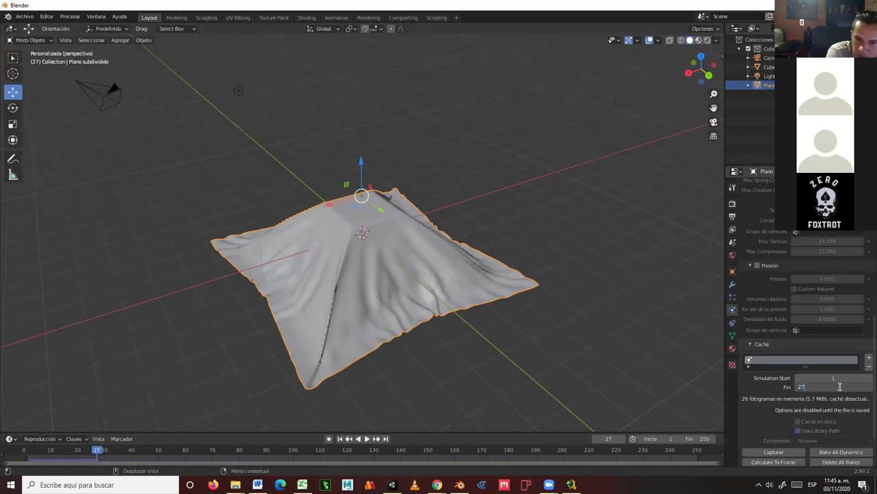
text(27)
key(Return)
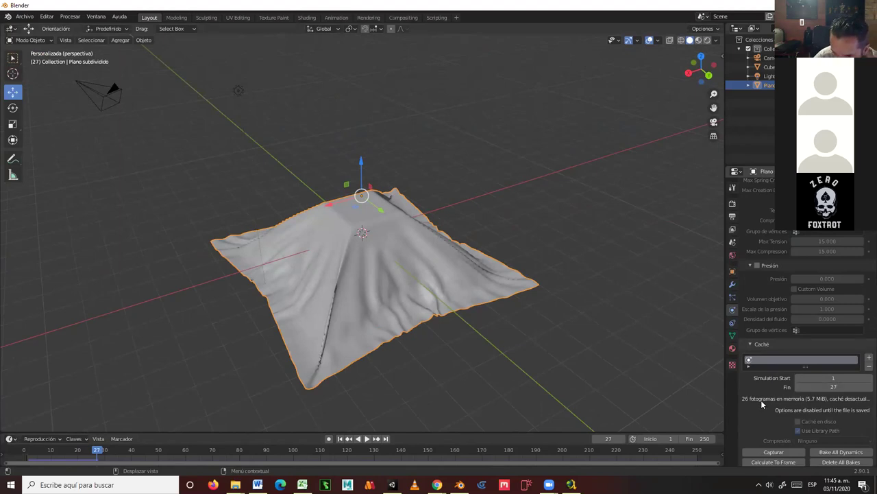
Bake the cloth simulation cache and play the baked animation from near its start.
scroll(762, 404, down, 2)
scroll(759, 394, down, 2)
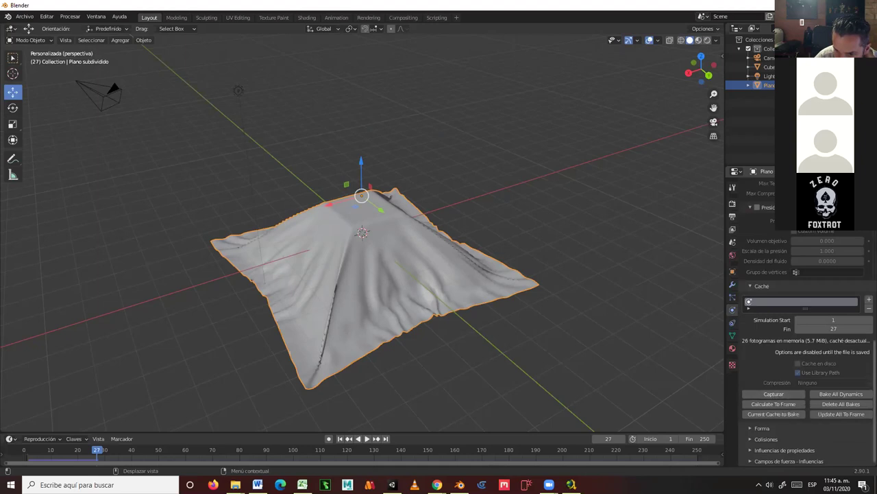
click(775, 395)
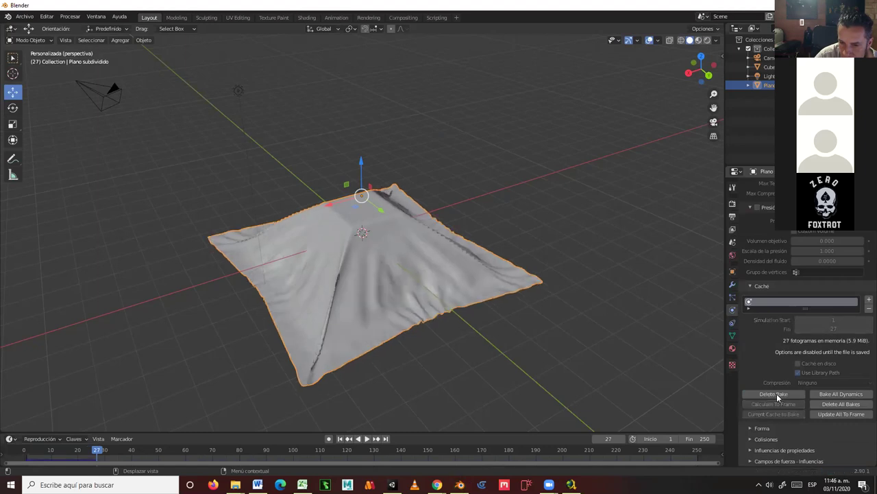
drag(96, 453, 38, 452)
key(space)
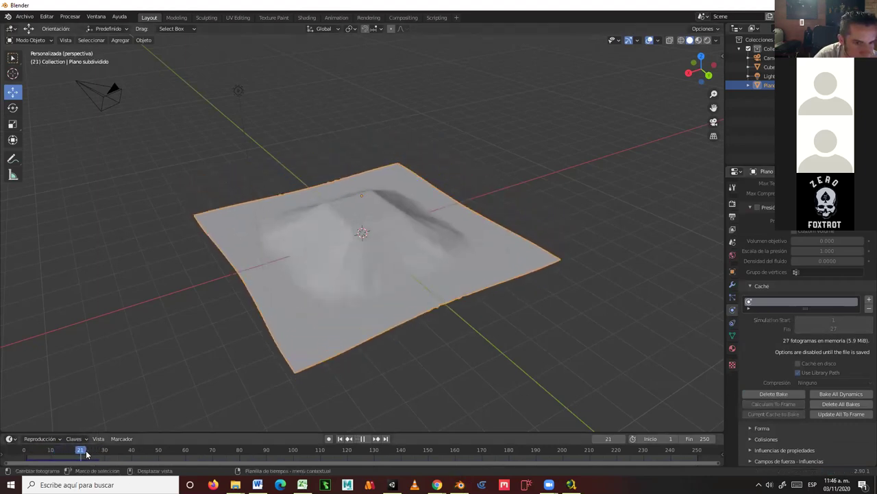
Replay the baked cloth animation from frame 1 and examine the drape from a lower angle.
key(shift+Left)
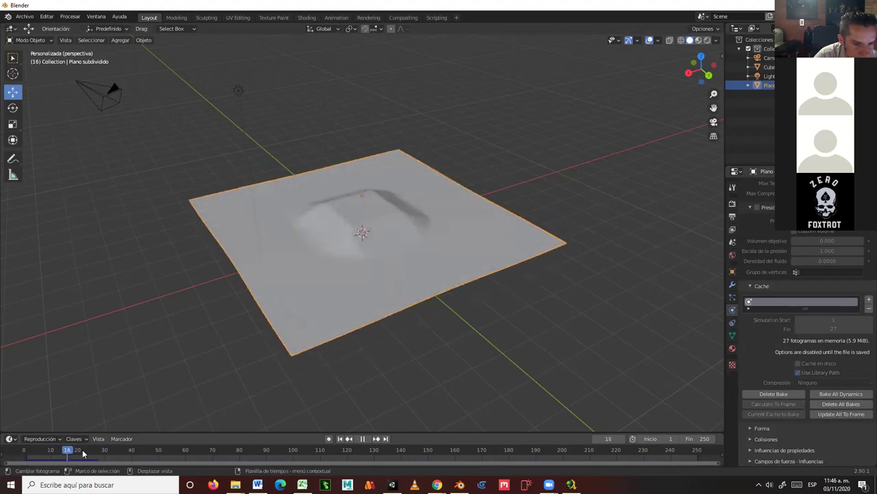
key(Escape)
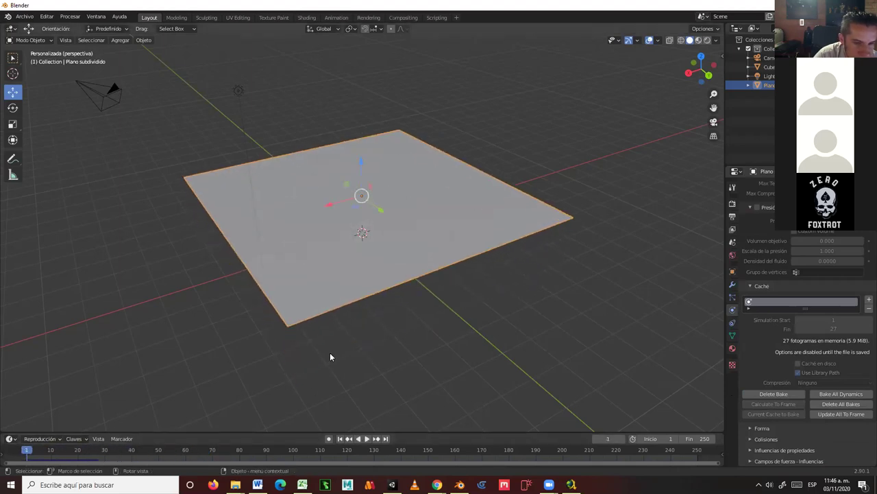
middle_drag(329, 357, 363, 341)
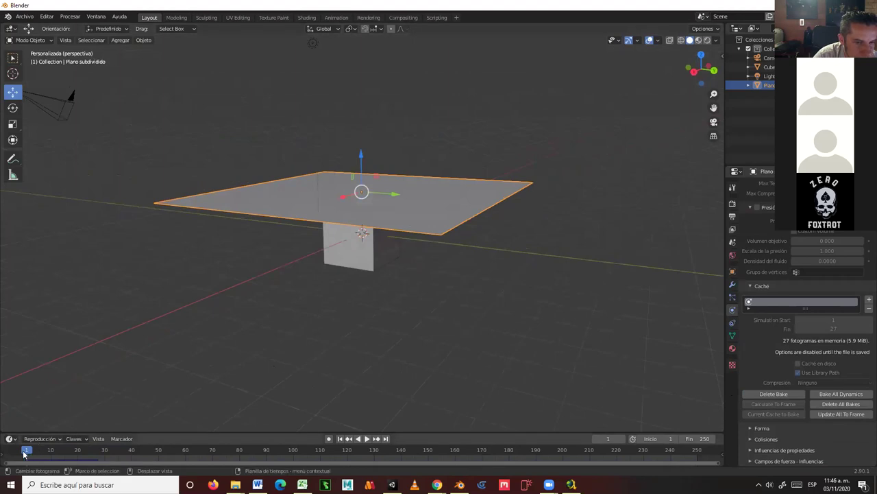
click(367, 438)
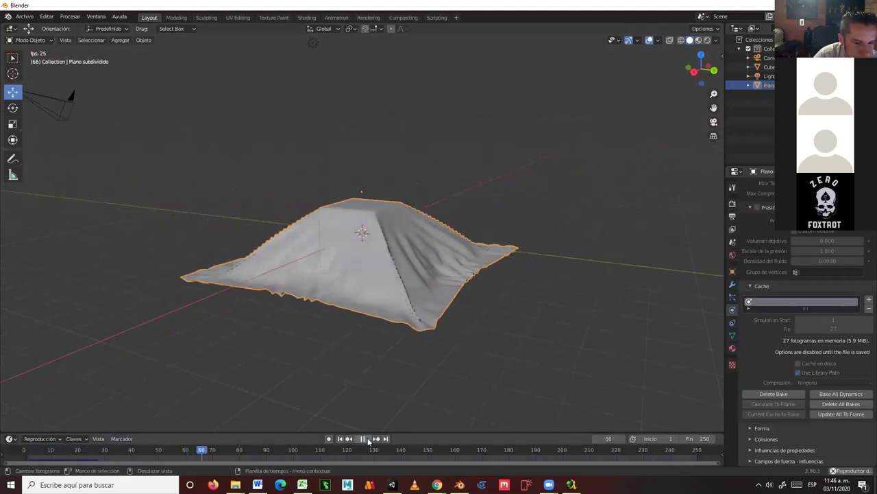
click(366, 439)
right_click(331, 283)
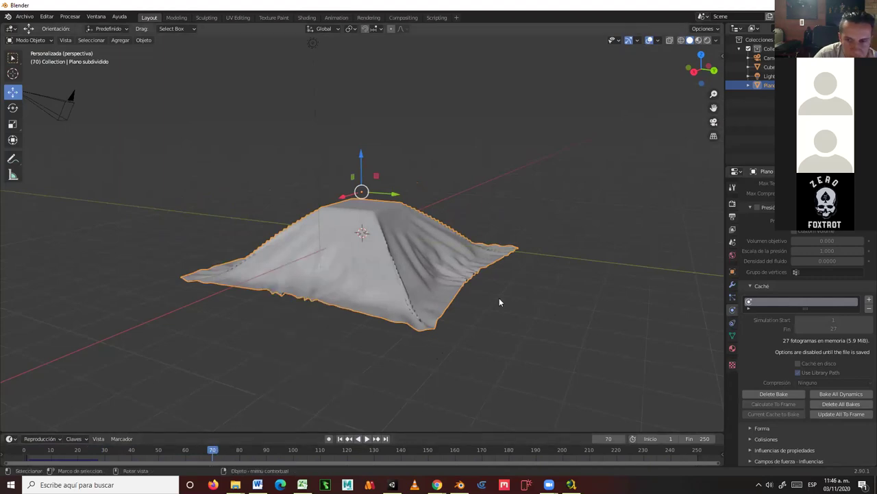
key(space)
drag(209, 452, 93, 454)
key(space)
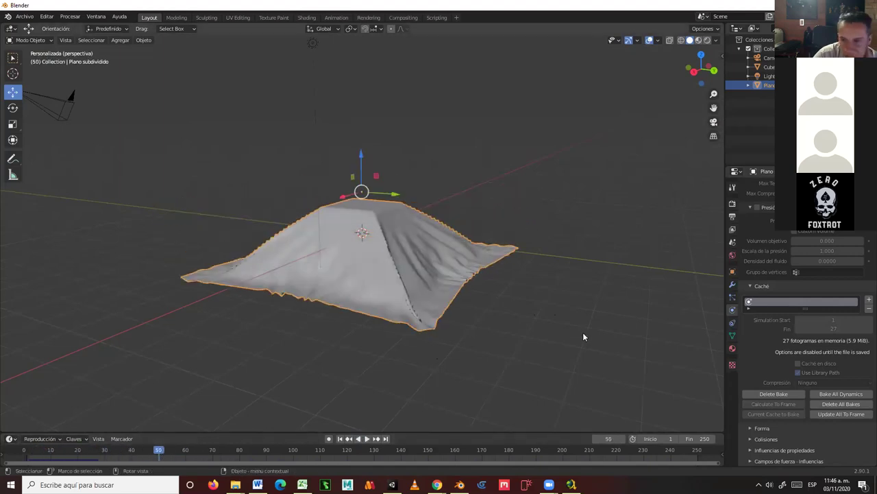
Apply the Cloth modifier on the subdivided plane at frame 50 to make the draped shape permanent.
click(732, 283)
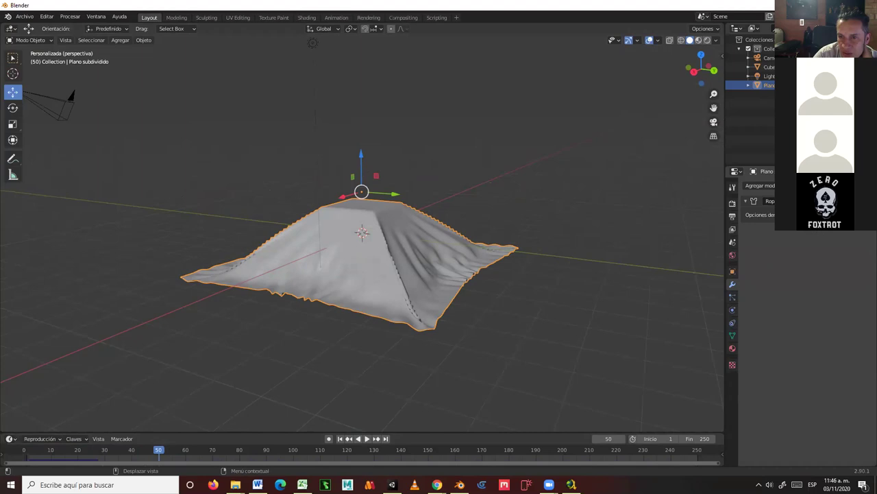
click(844, 201)
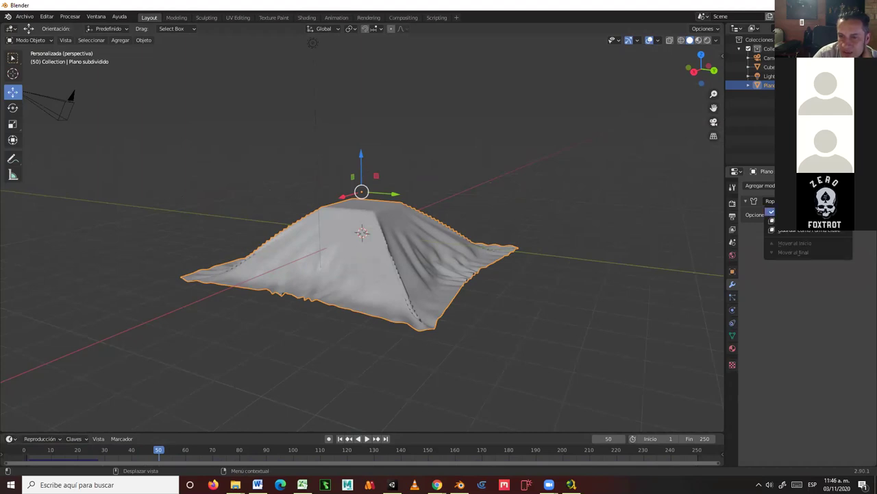
click(849, 231)
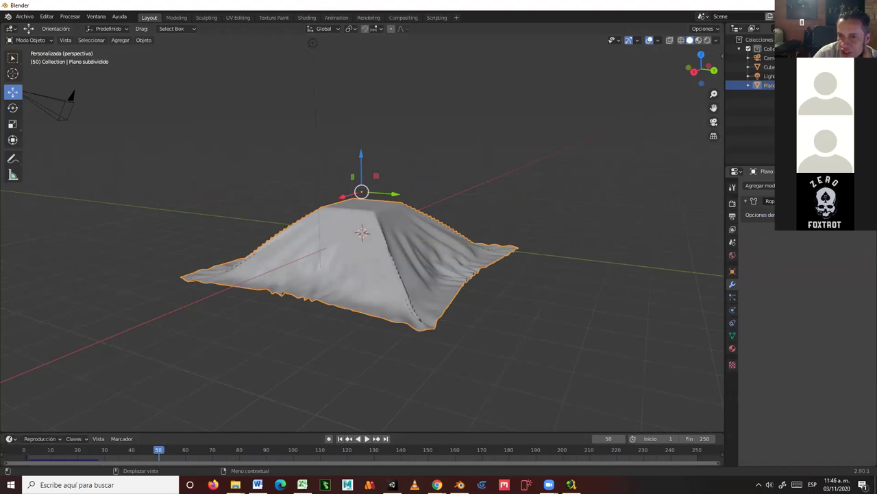
click(844, 201)
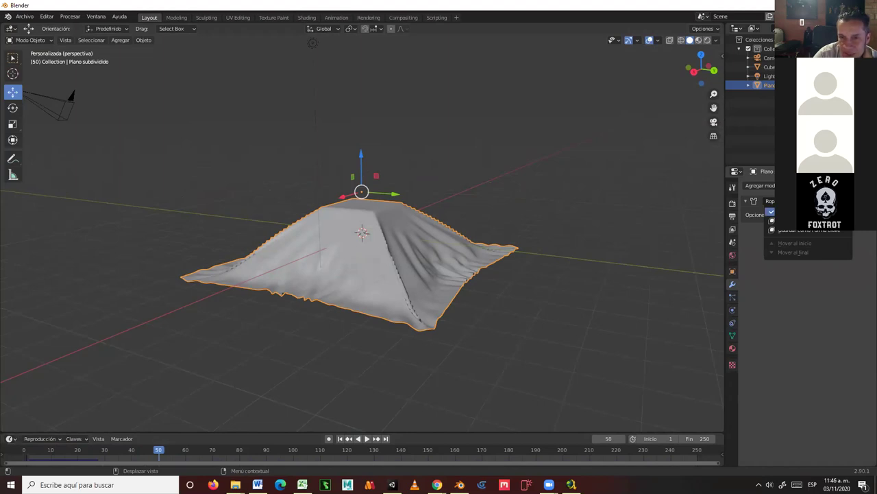
click(816, 211)
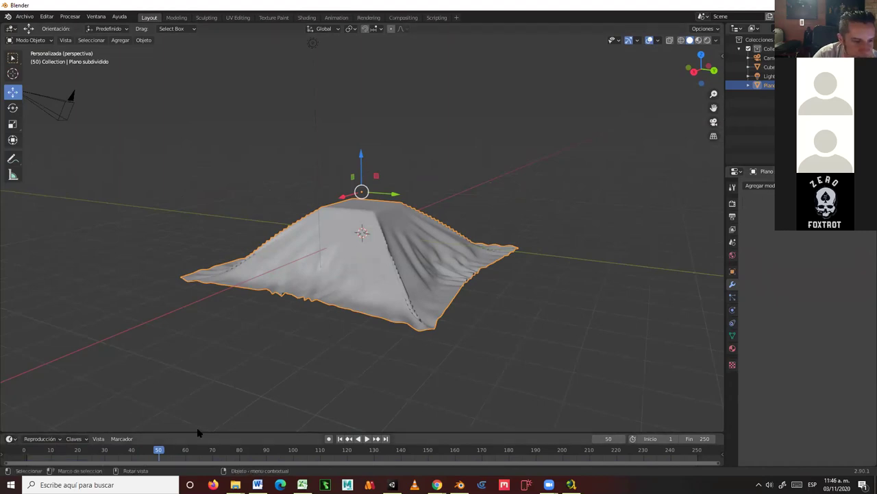
Scrub back to frame 0 and examine the applied drape from another side.
key(space)
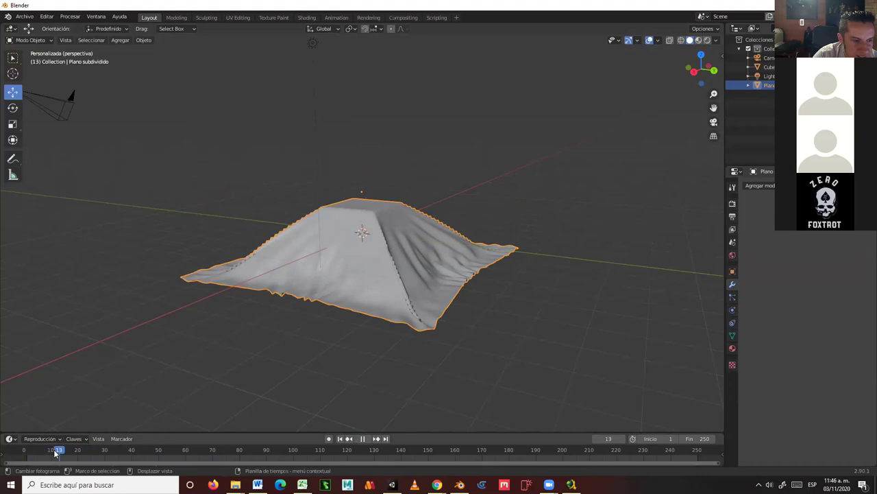
drag(165, 452, 24, 452)
key(space)
middle_drag(359, 298, 452, 278)
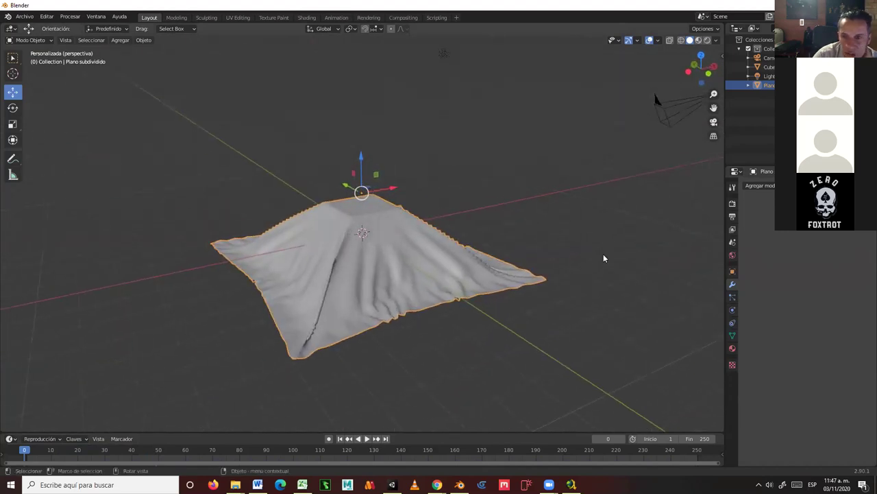
Add a Subdivision Surface modifier to the draped cloth and scrub through the timeline.
click(763, 186)
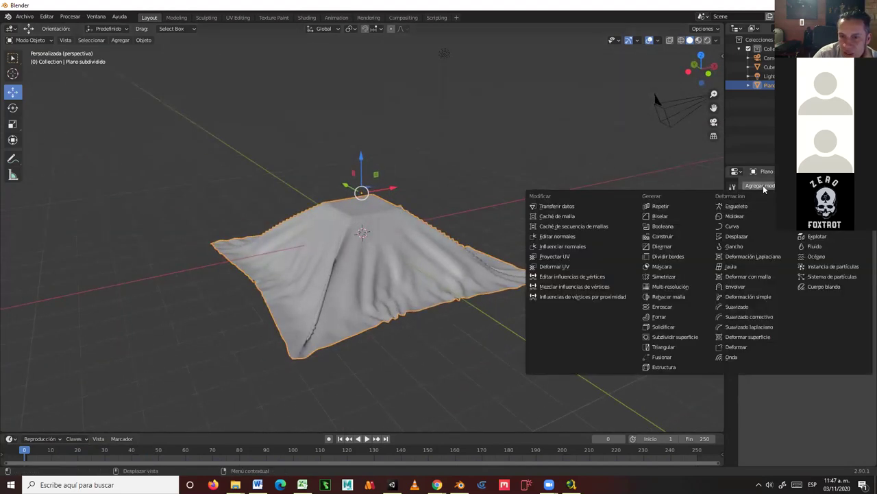
click(671, 336)
middle_drag(465, 330, 370, 370)
key(space)
drag(439, 450, 70, 454)
key(Escape)
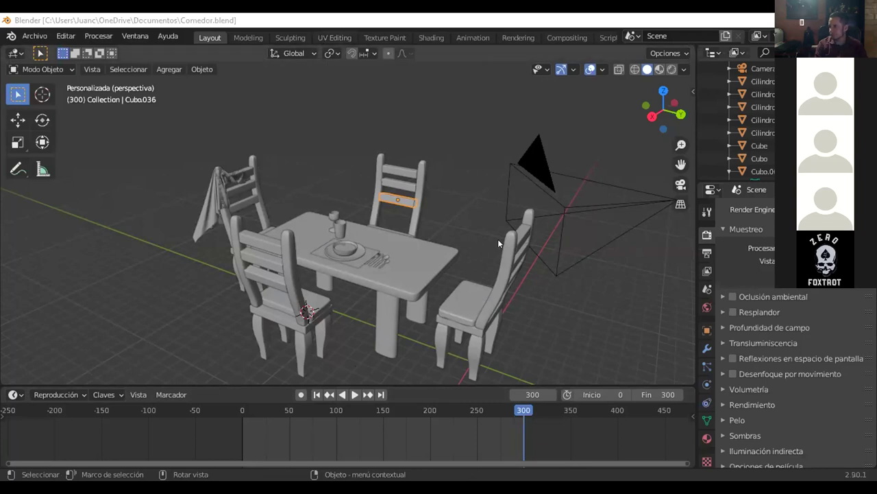
Look through the dining set scene's camera and lock the camera to the view.
scroll(576, 180, down, 4)
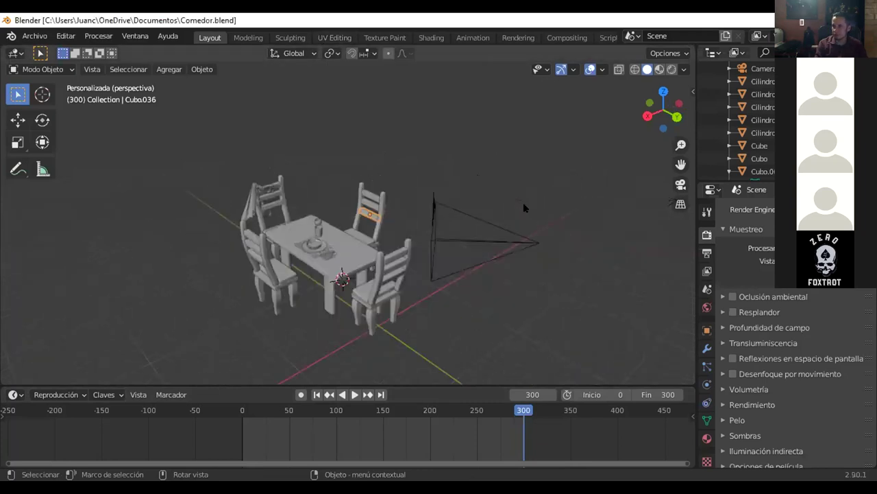
key(alt+s)
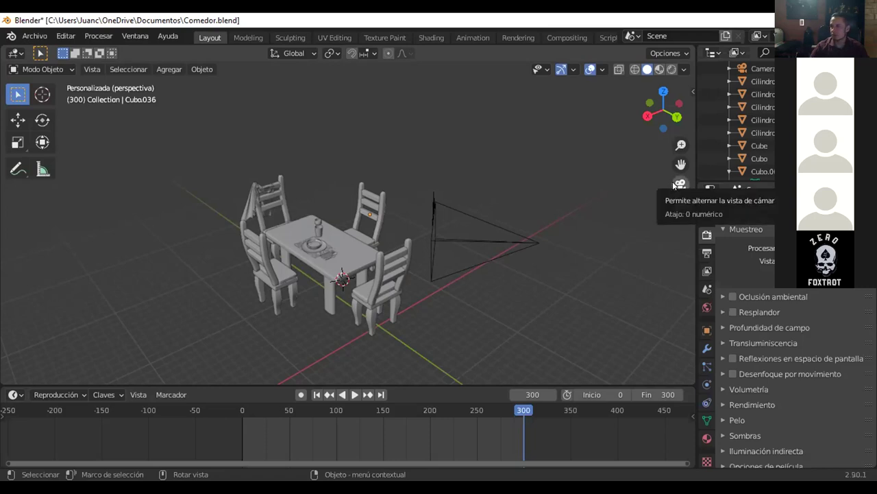
click(674, 184)
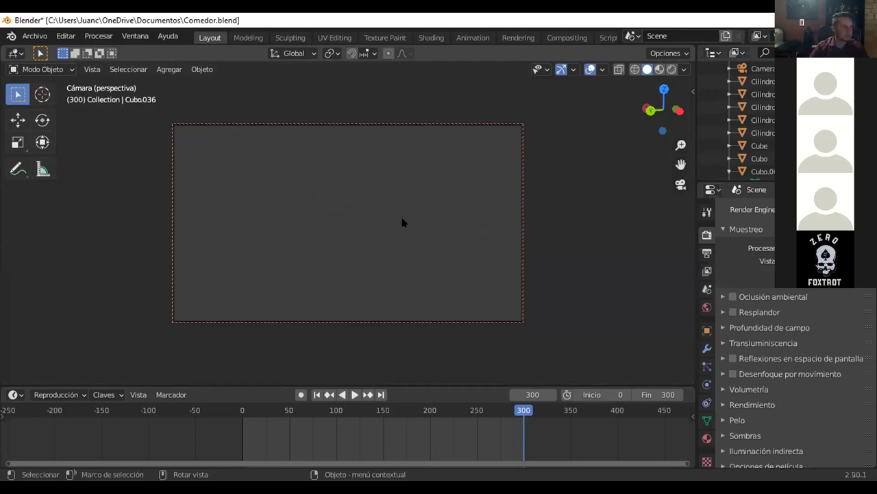
key(n)
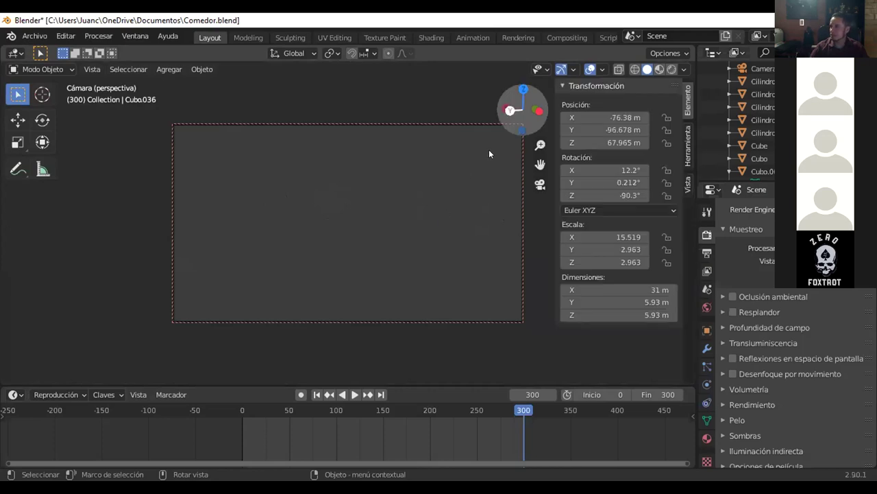
click(686, 181)
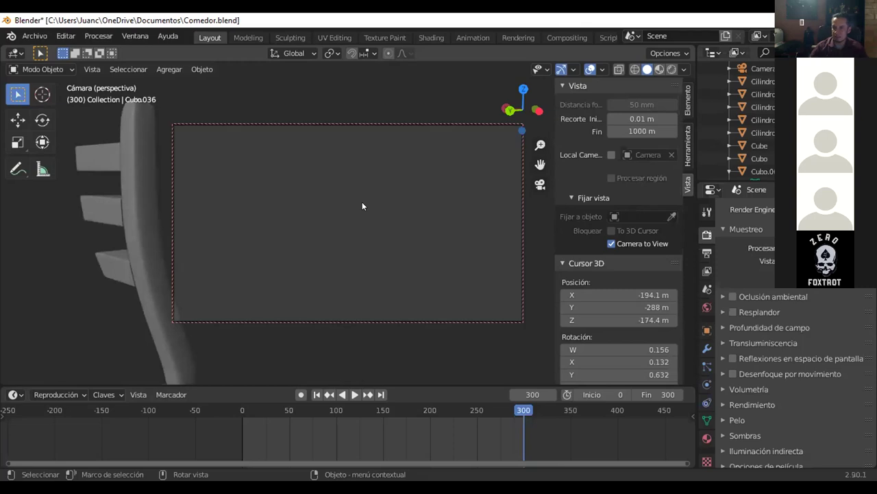
Try to aim the locked camera at the dining table, and return to the free perspective view.
middle_drag(362, 204, 339, 223)
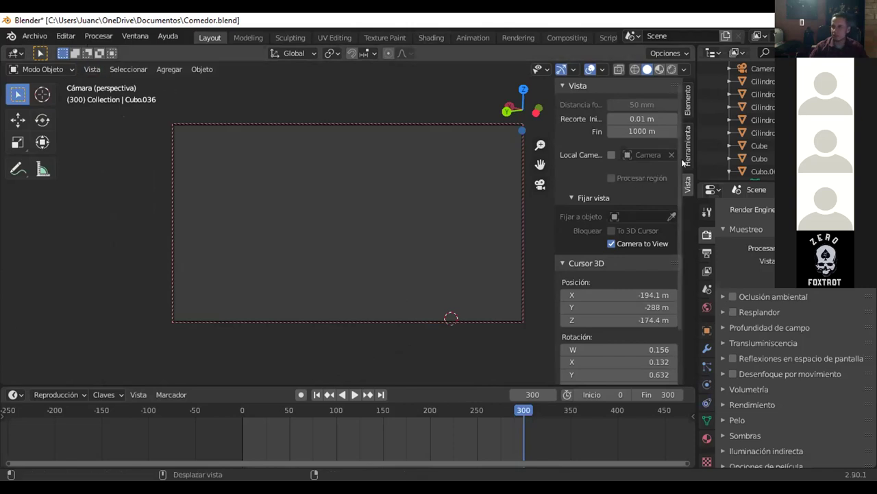
click(540, 184)
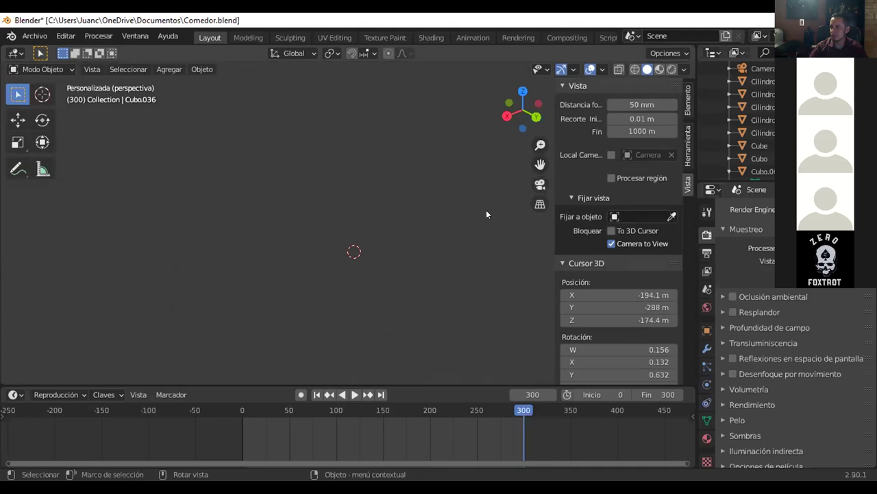
scroll(439, 238, up, 3)
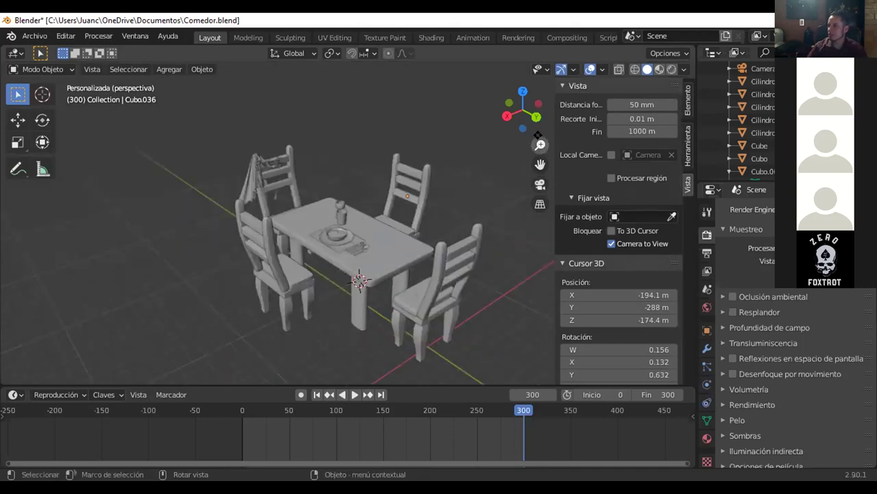
key(n)
middle_drag(632, 205, 587, 157)
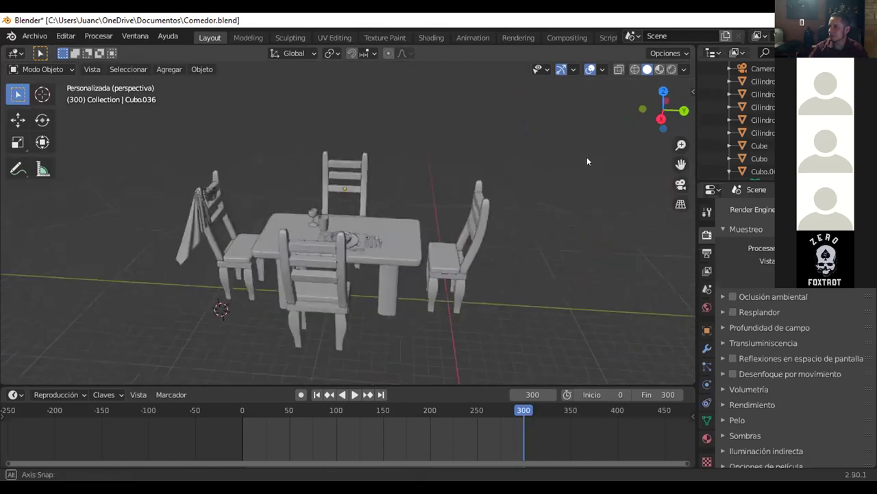
Look around the dining set for the existing camera and delete it from the scene.
click(771, 69)
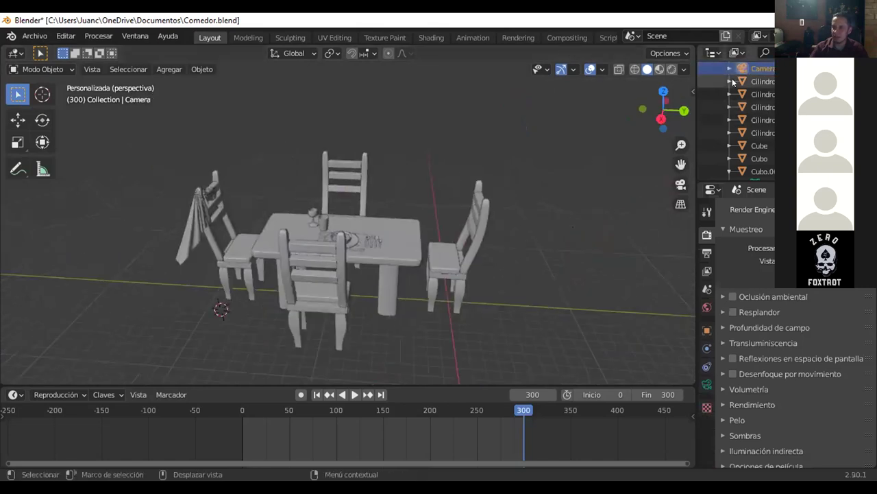
scroll(611, 170, down, 4)
middle_drag(494, 217, 589, 206)
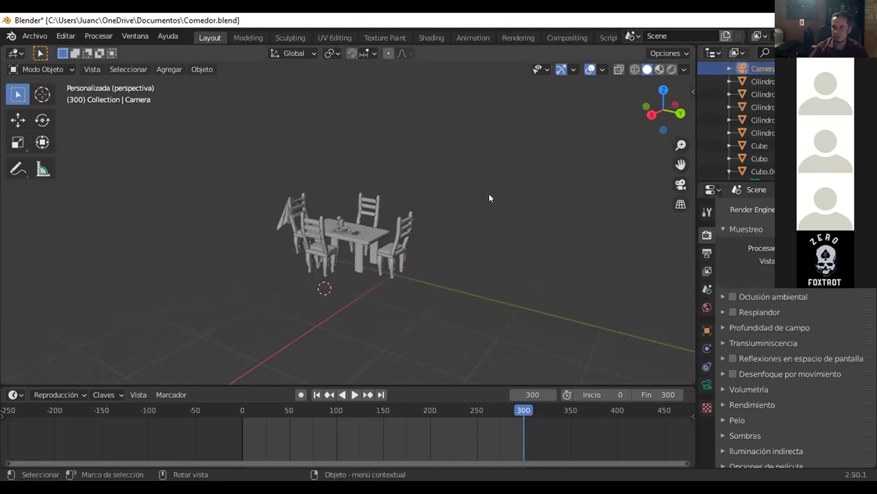
middle_drag(494, 205, 580, 237)
scroll(486, 221, up, 3)
scroll(486, 224, up, 2)
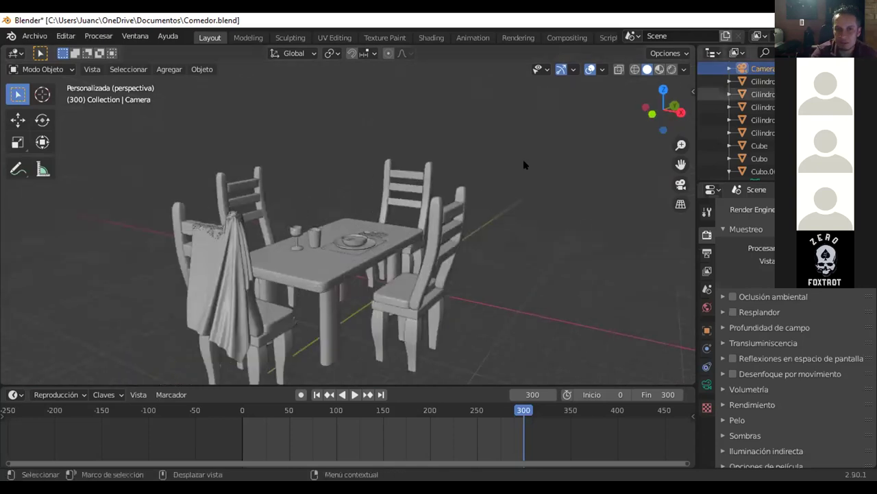
right_click(765, 70)
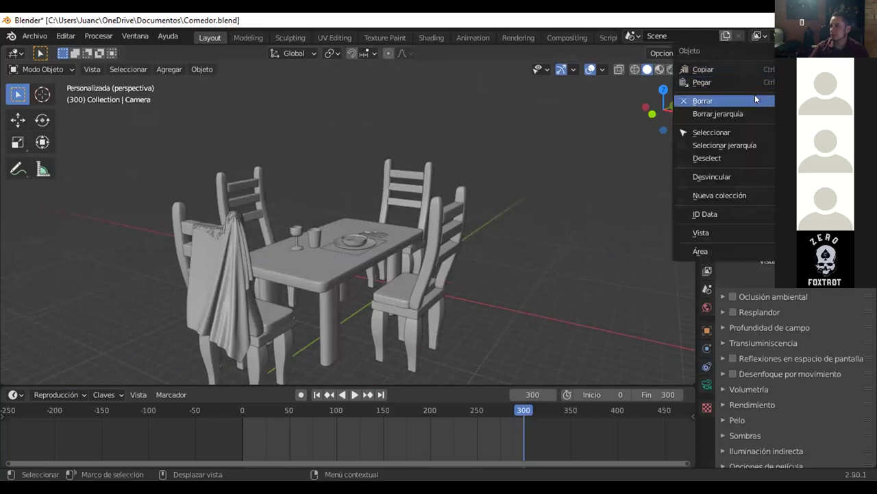
click(756, 100)
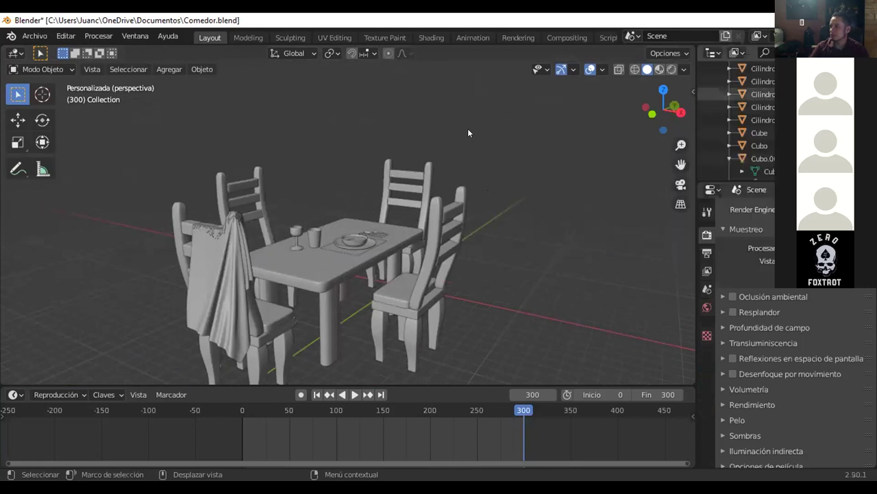
Add a new camera to the dining set scene.
click(170, 69)
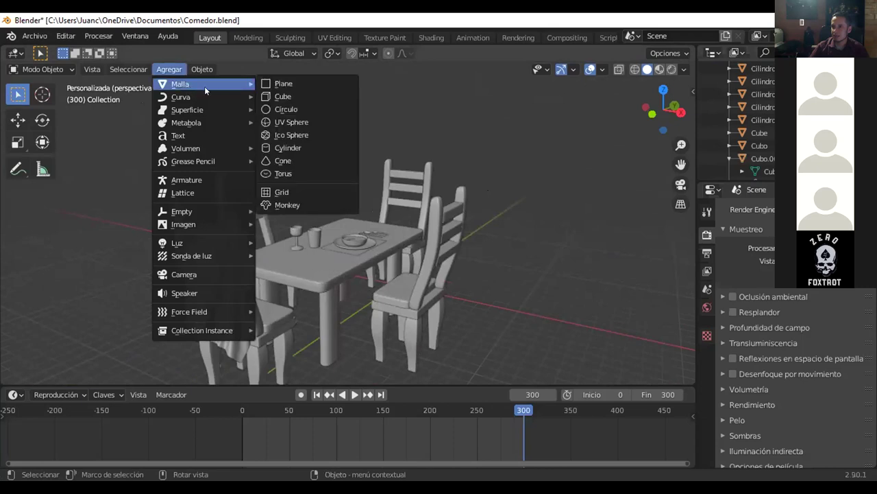
click(206, 274)
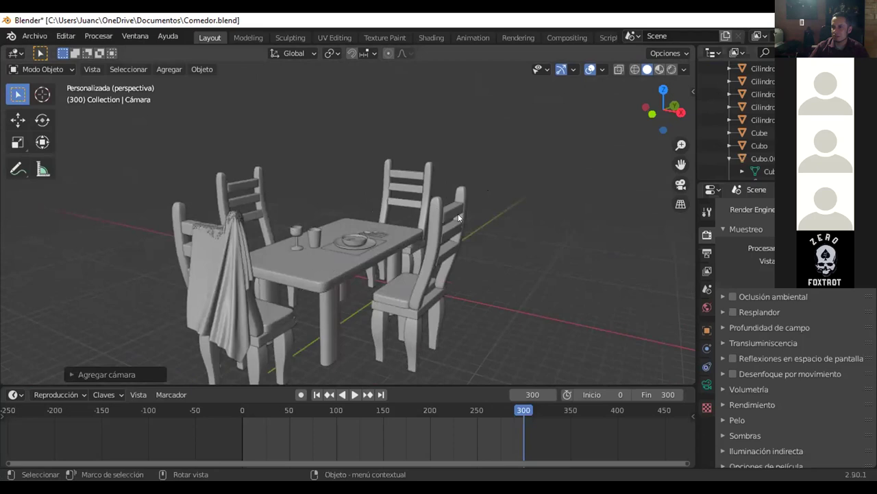
scroll(476, 220, down, 5)
middle_drag(461, 222, 472, 224)
Look through the new camera, try to turn it toward the dining set, and return to the free perspective view.
key(n)
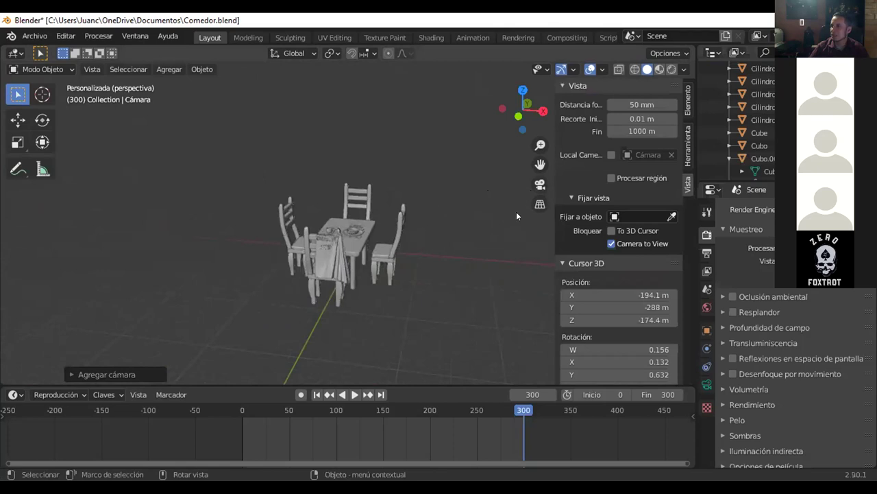
click(539, 185)
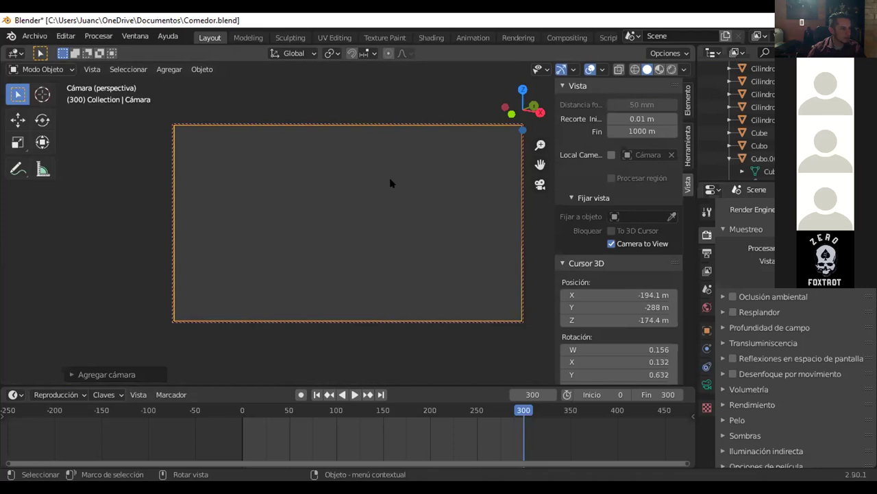
middle_drag(386, 182, 448, 146)
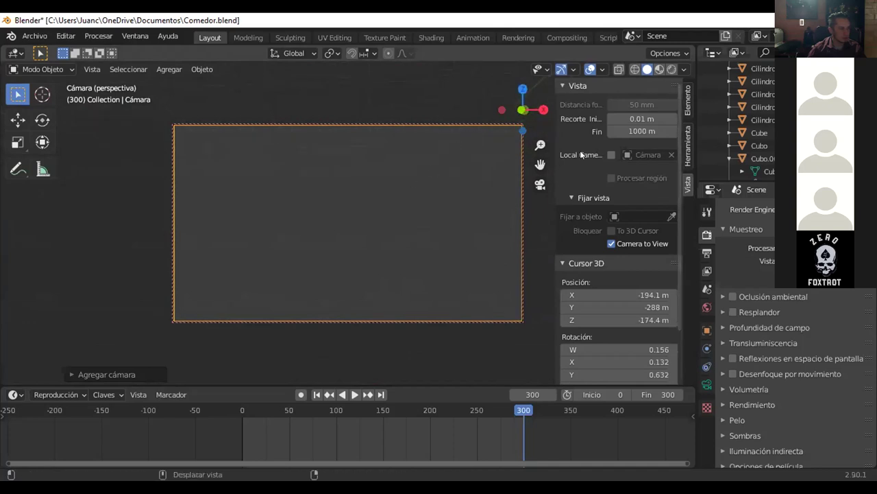
click(540, 184)
Move the new camera closer to the table and chair legs with the Move tool.
scroll(480, 209, down, 10)
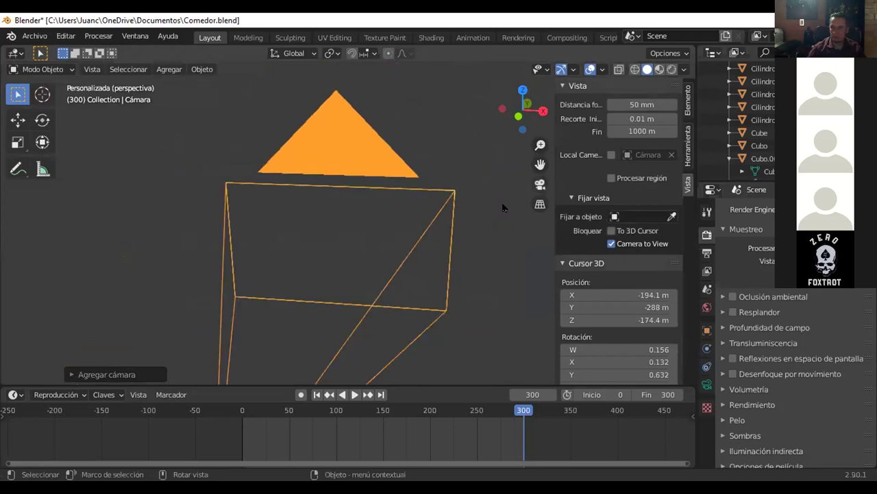
middle_drag(445, 220, 426, 188)
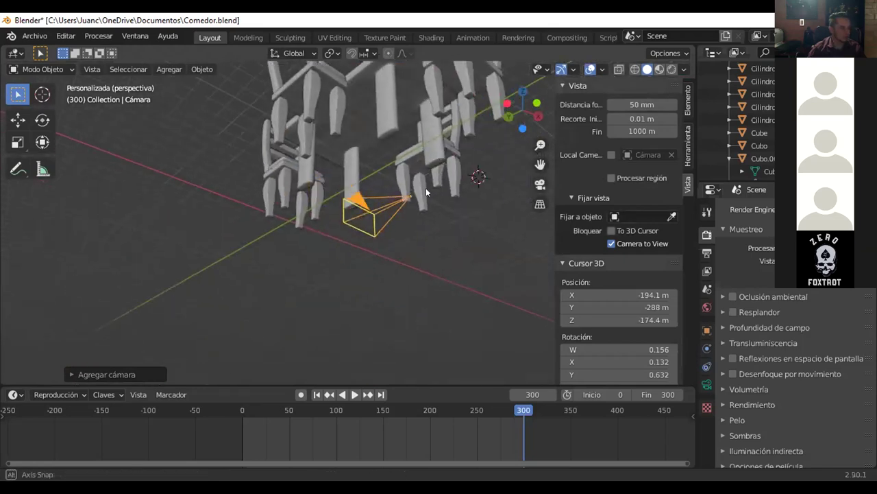
click(17, 119)
drag(404, 169, 423, 199)
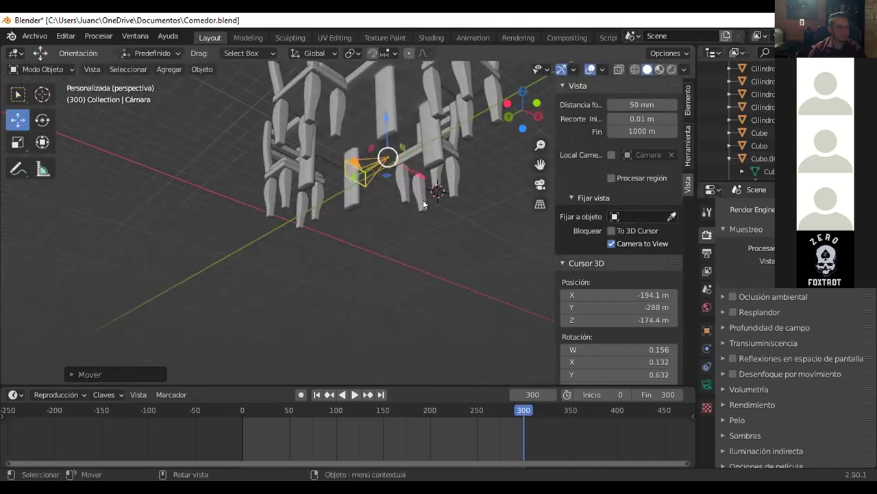
key(KP_9)
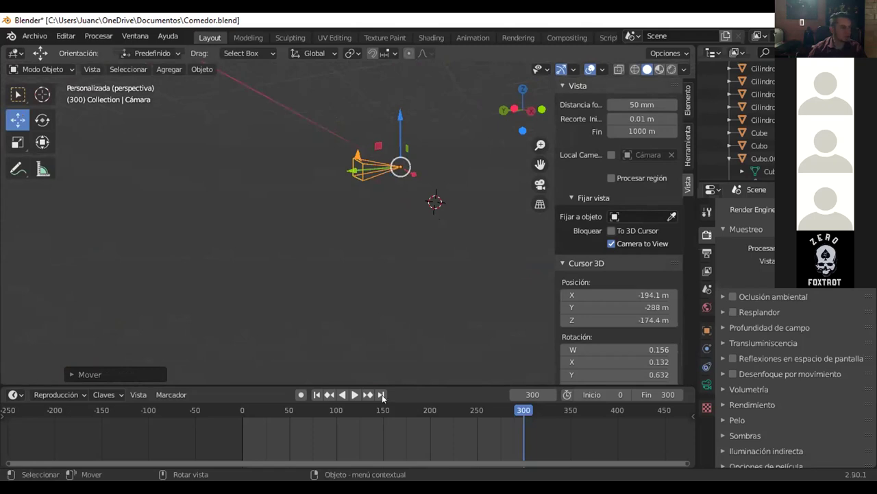
key(KP_8)
key(KP_8)
key(KP_2)
key(KP_2)
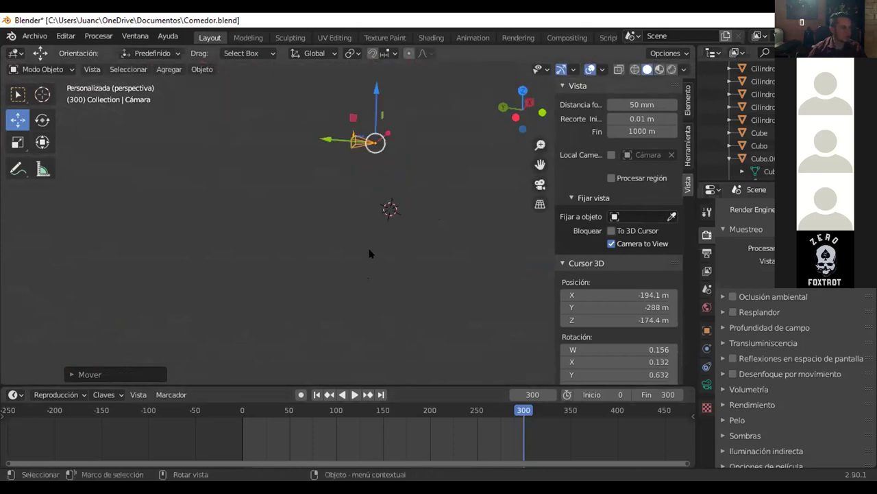
Reposition the camera freely in several moves around the outside of the dining set.
middle_drag(338, 197, 260, 116)
middle_drag(350, 195, 375, 202)
key(g)
click(384, 444)
middle_drag(434, 227, 496, 280)
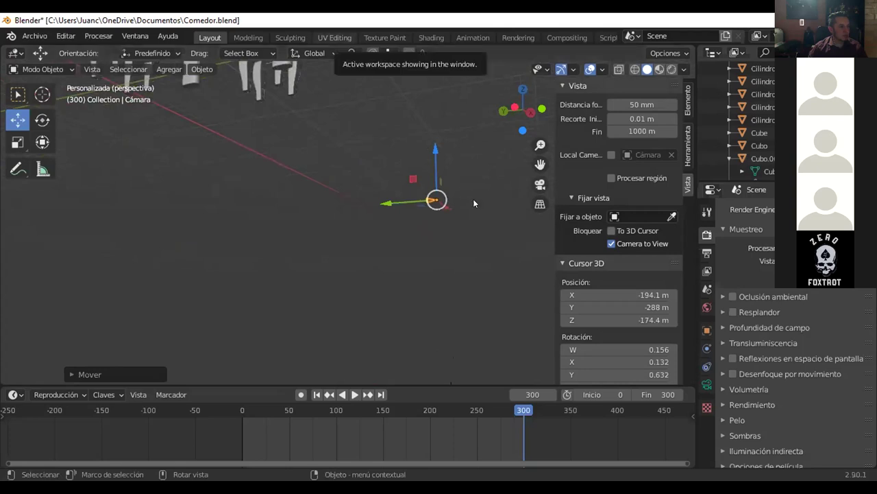
middle_drag(423, 185, 425, 197)
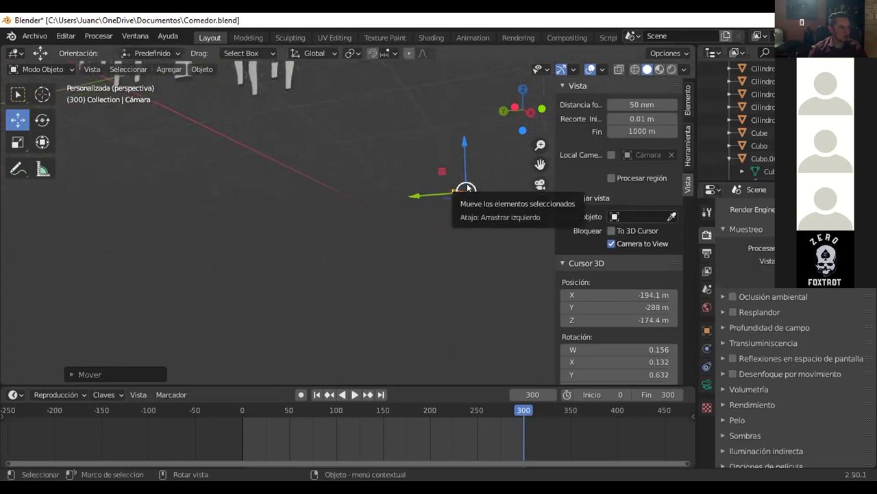
drag(475, 184, 391, 64)
middle_drag(384, 135, 353, 118)
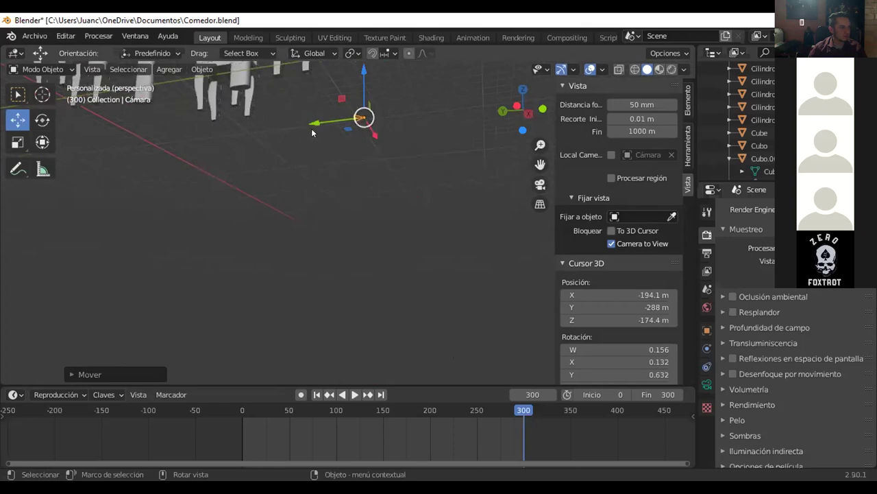
drag(362, 117, 382, 248)
middle_drag(381, 248, 292, 177)
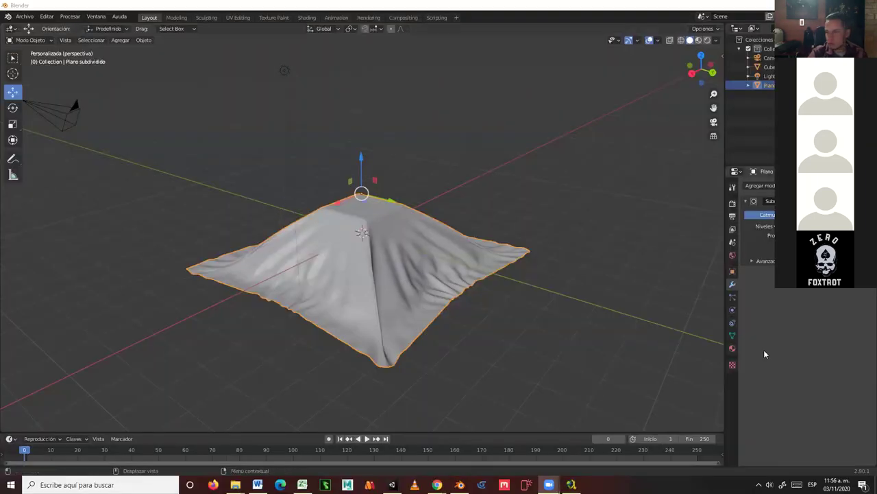
Switch to the cloth drape scene, enlarge its timeline, and look through the scene's camera.
drag(170, 434, 171, 372)
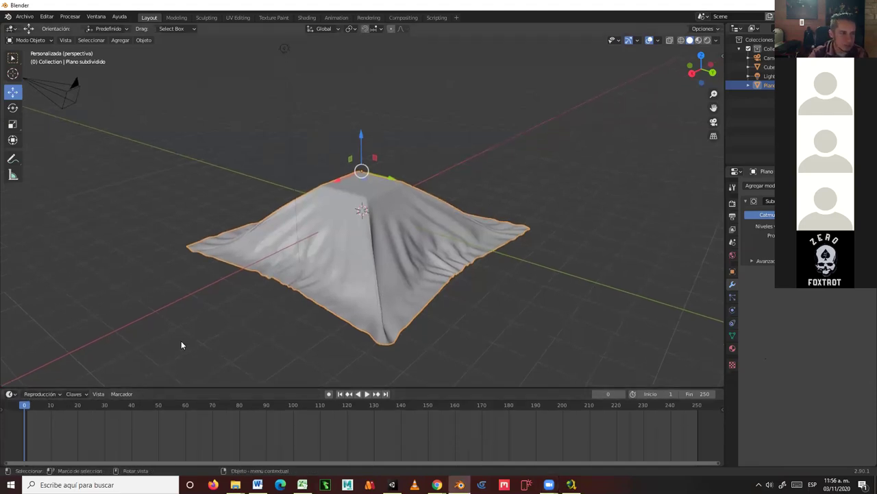
click(72, 83)
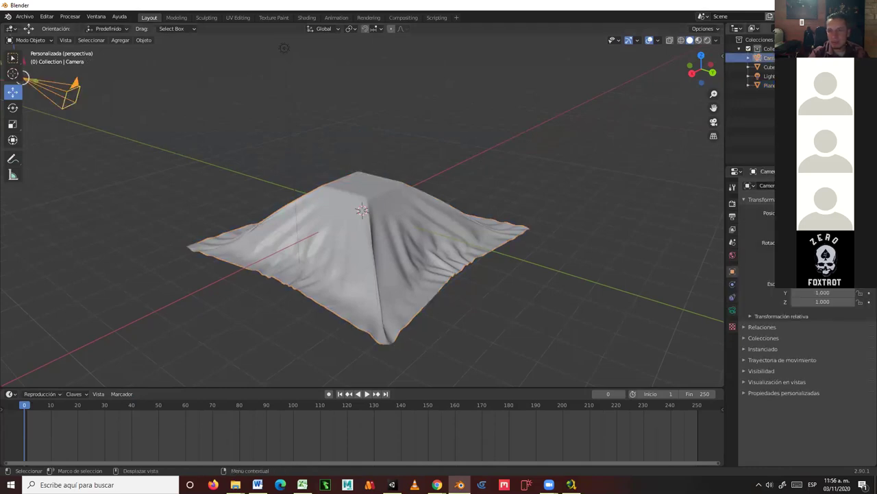
click(770, 58)
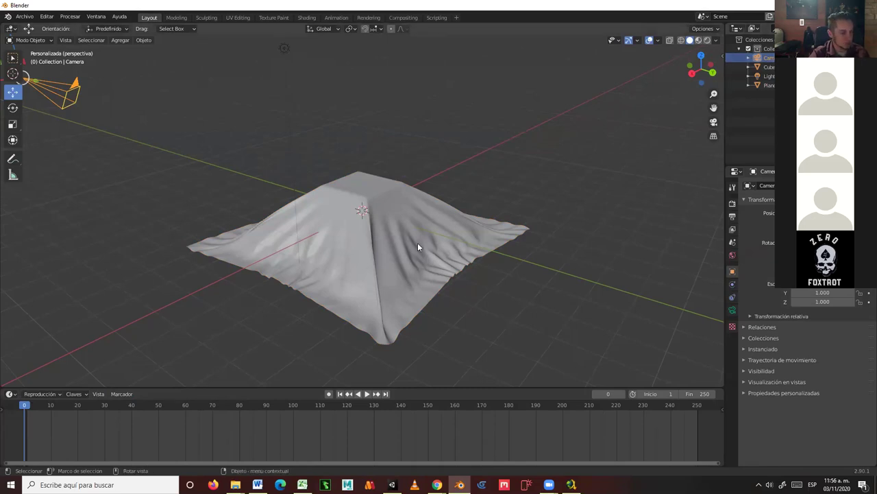
key(KP_0)
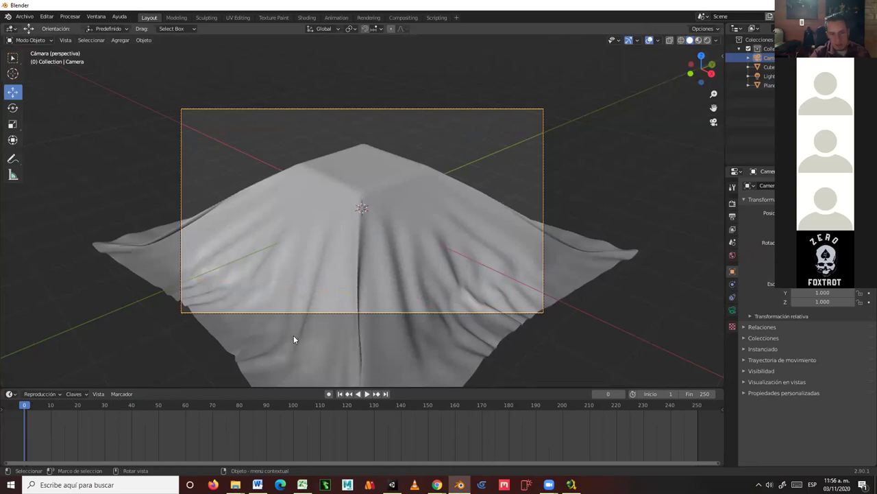
scroll(357, 288, down, 1)
scroll(370, 282, up, 1)
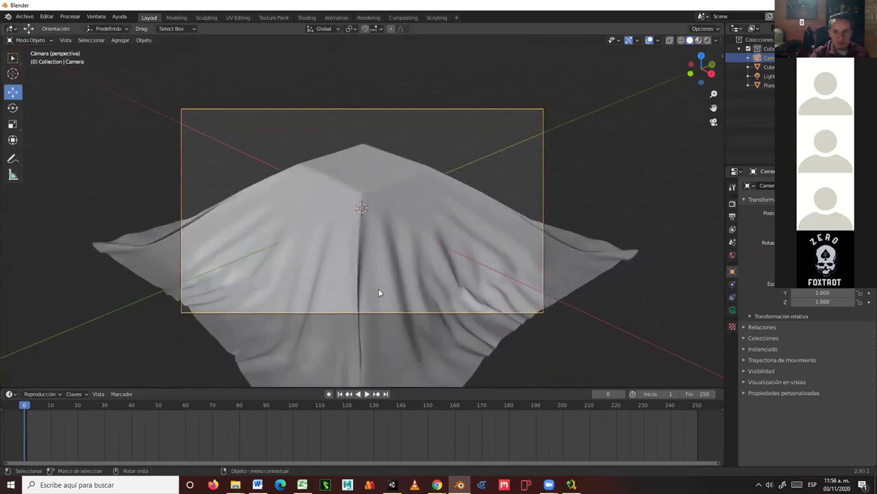
scroll(379, 289, up, 1)
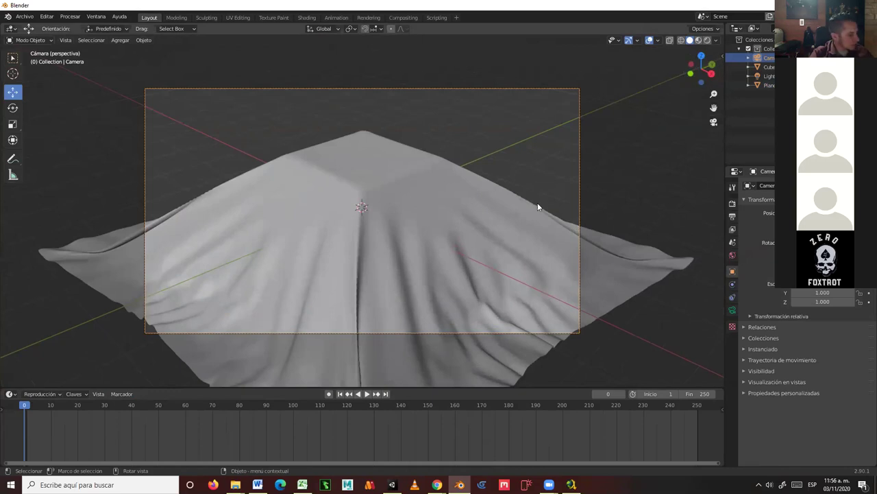
Lock the cloth scene's camera to the view with the Camera to View option.
key(n)
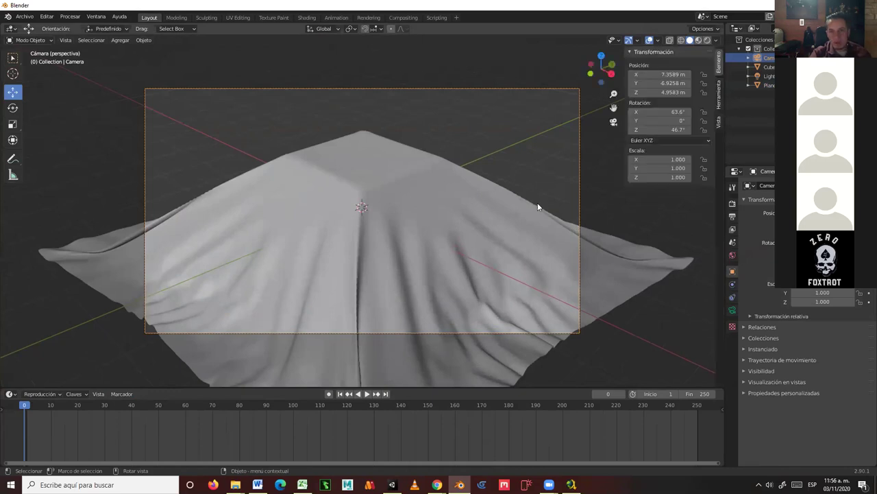
click(718, 122)
click(665, 164)
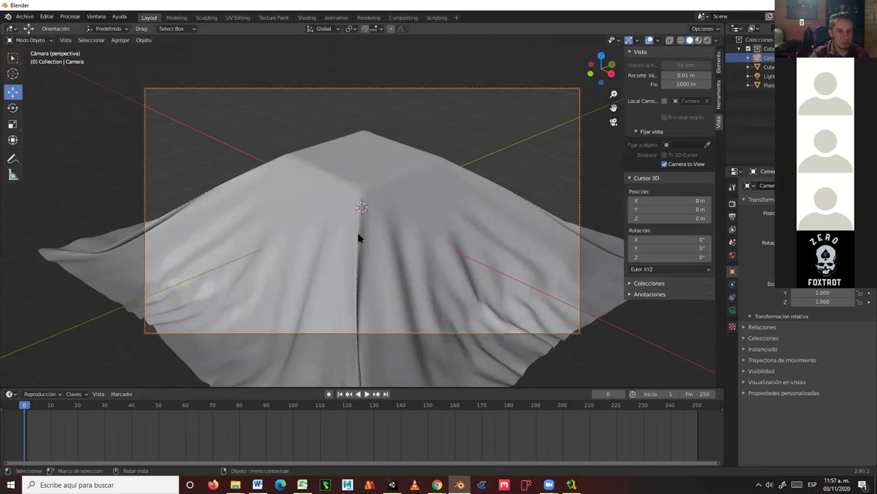
Insert a position, rotation and scale keyframe for the camera at frame 0.
right_click(22, 407)
key(i)
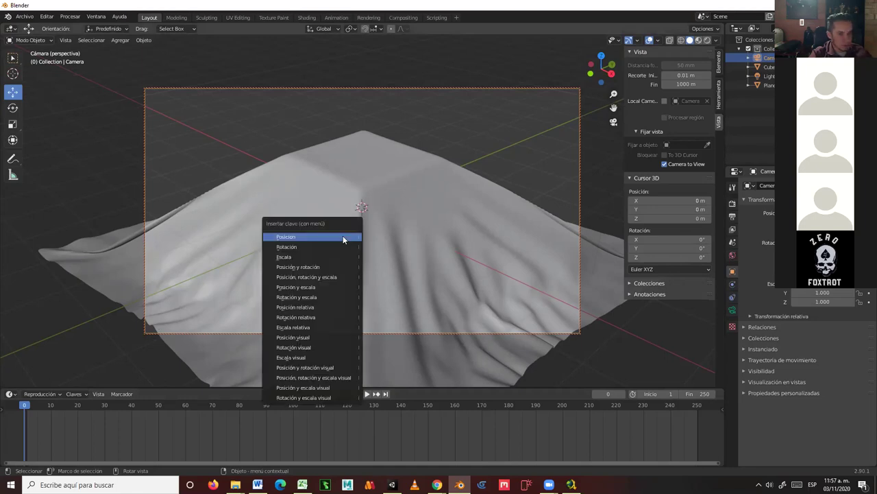
click(322, 277)
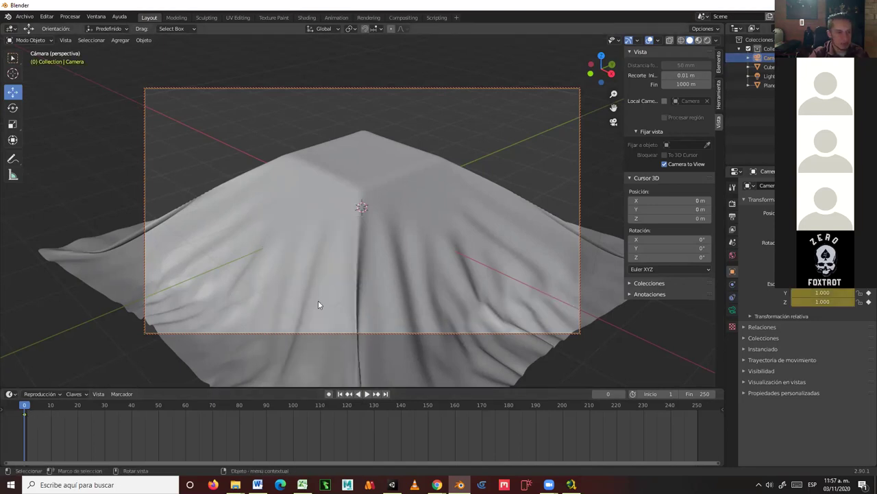
At frame 80, orbit the camera around the cloth and insert a position, rotation and scale keyframe.
key(space)
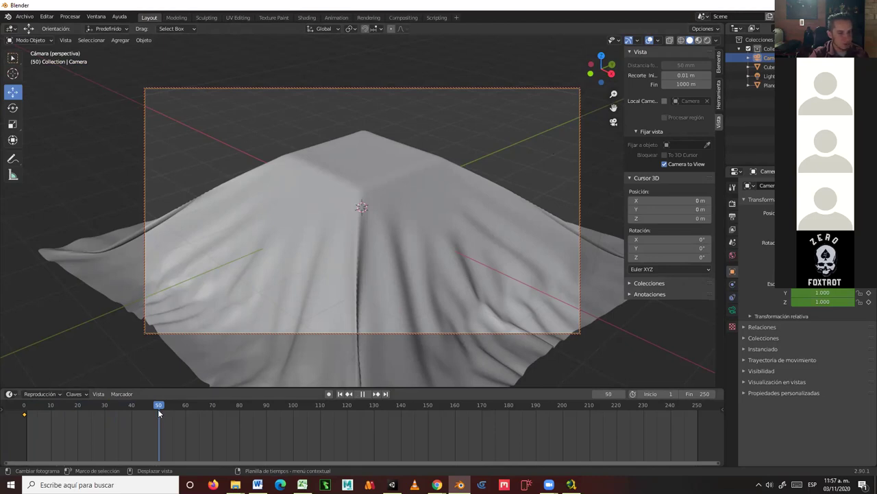
drag(159, 409, 239, 413)
key(space)
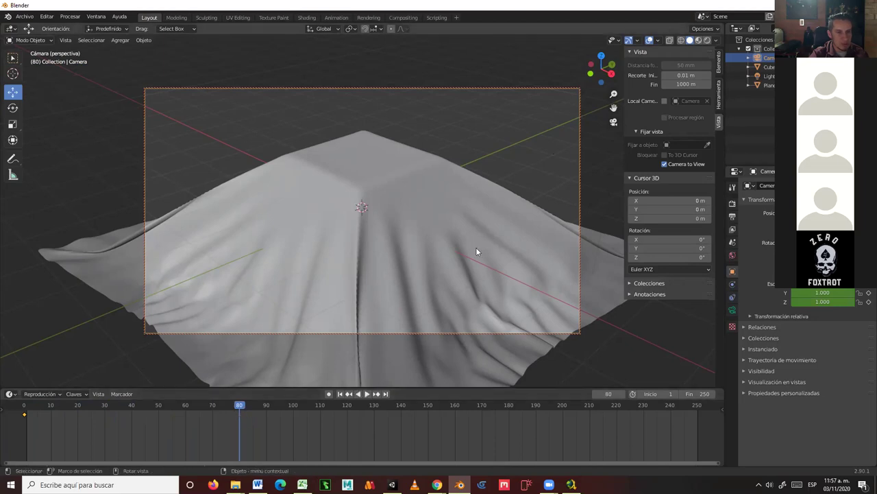
middle_drag(472, 263, 344, 276)
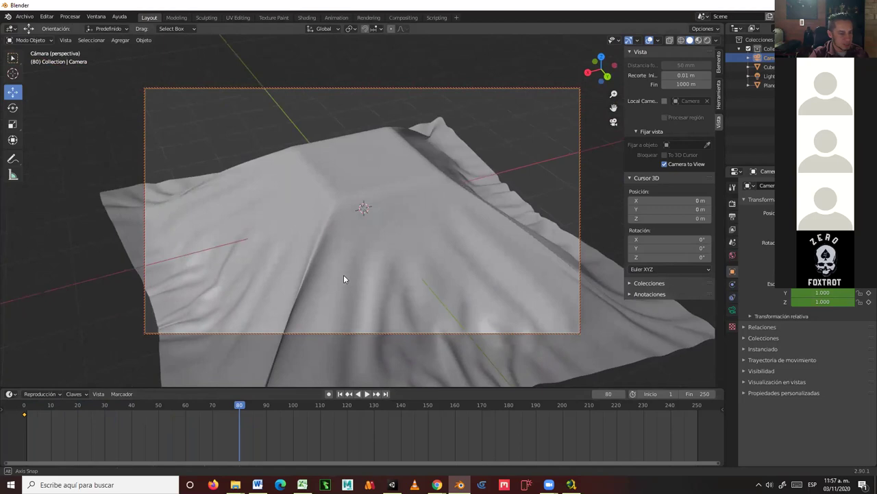
key(i)
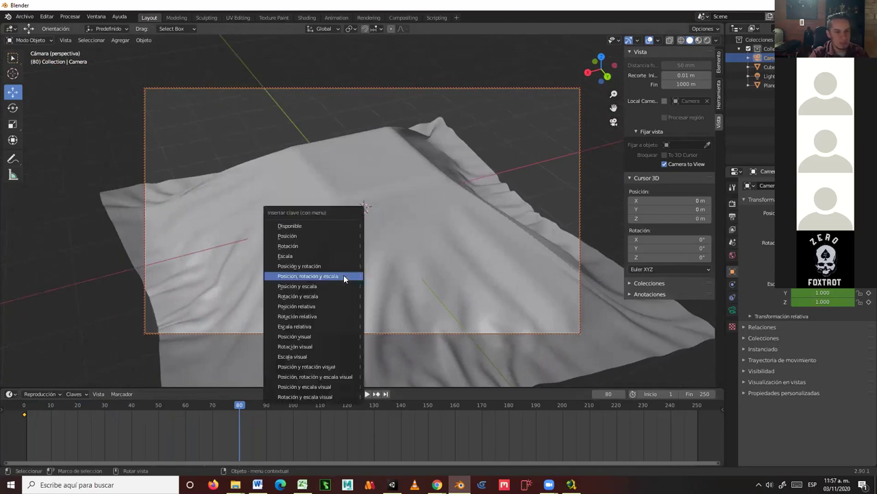
click(344, 277)
At frame 39, reframe the camera on the whole cloth and insert a position, rotation and scale keyframe.
key(shift+ctrl+space)
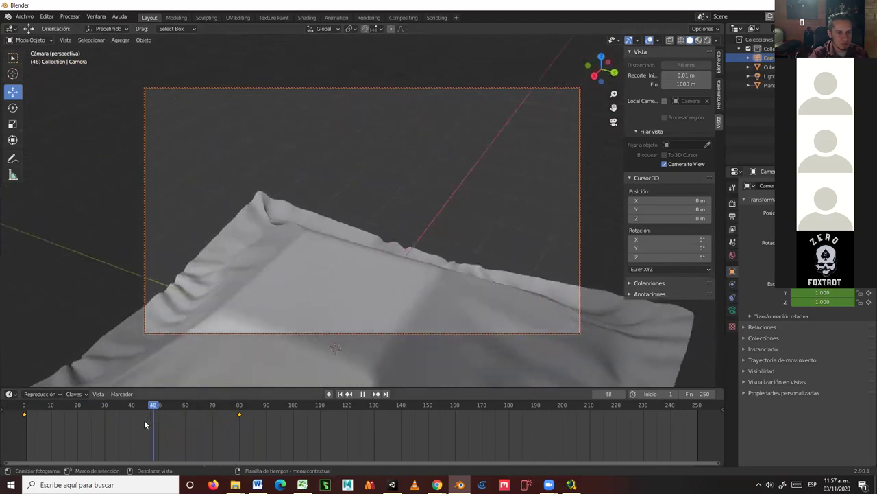
drag(69, 430, 129, 431)
middle_drag(393, 286, 382, 263)
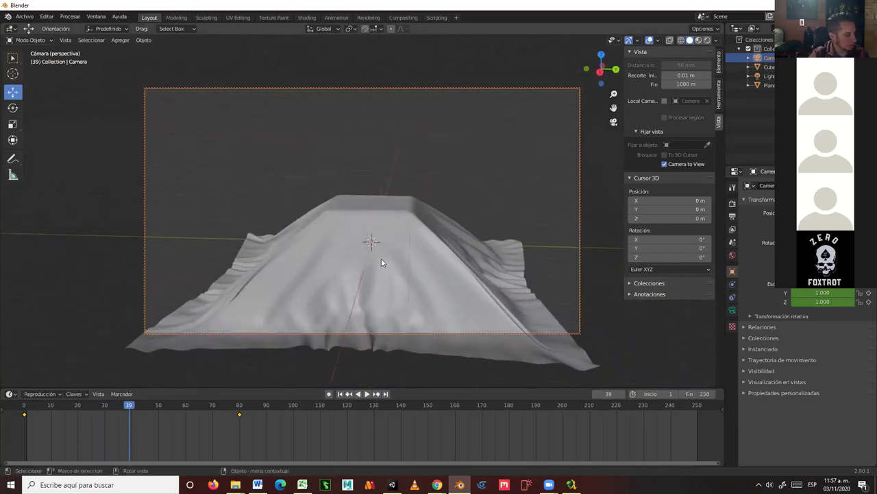
key(i)
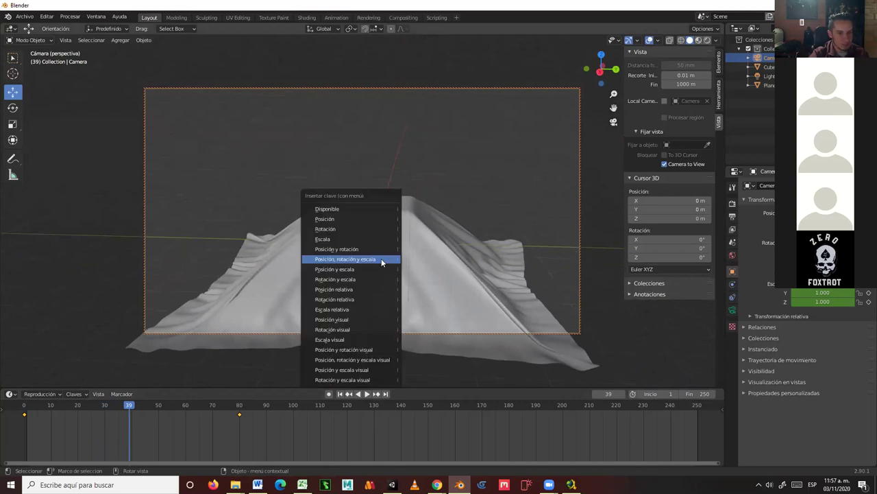
click(381, 258)
Return to frame 0 and insert the camera's position, rotation and scale keyframe again.
drag(129, 404, 23, 410)
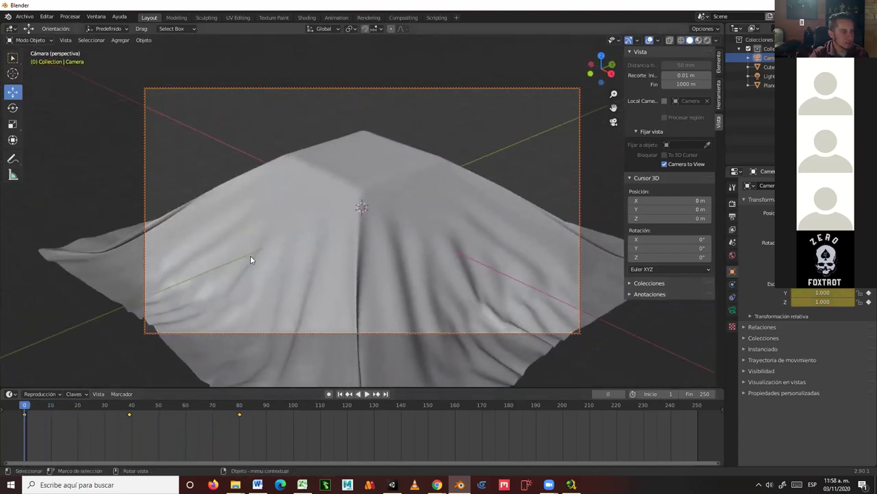
key(i)
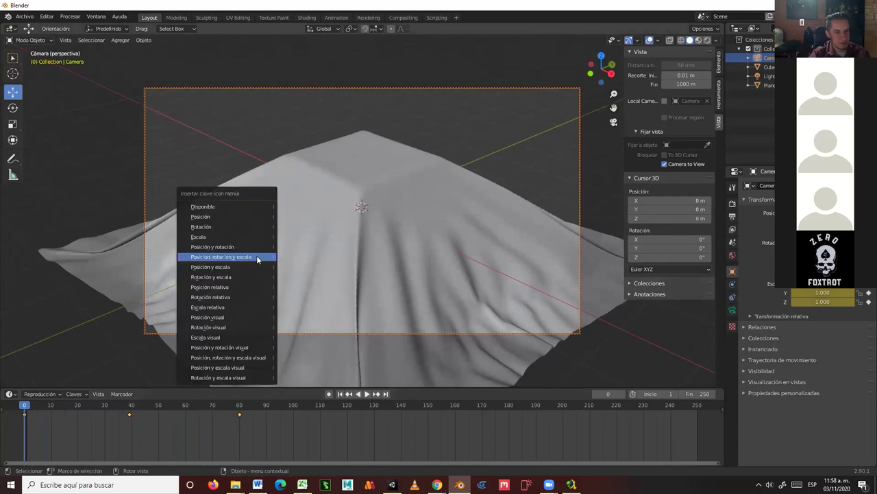
click(229, 257)
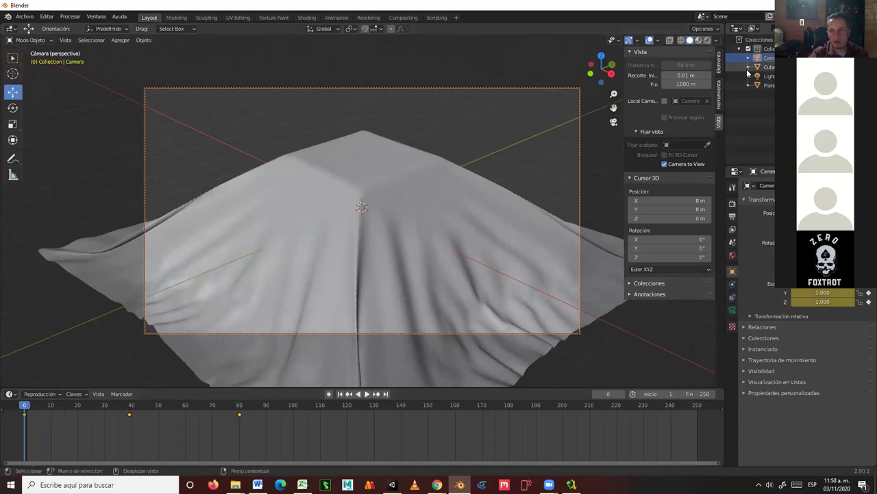